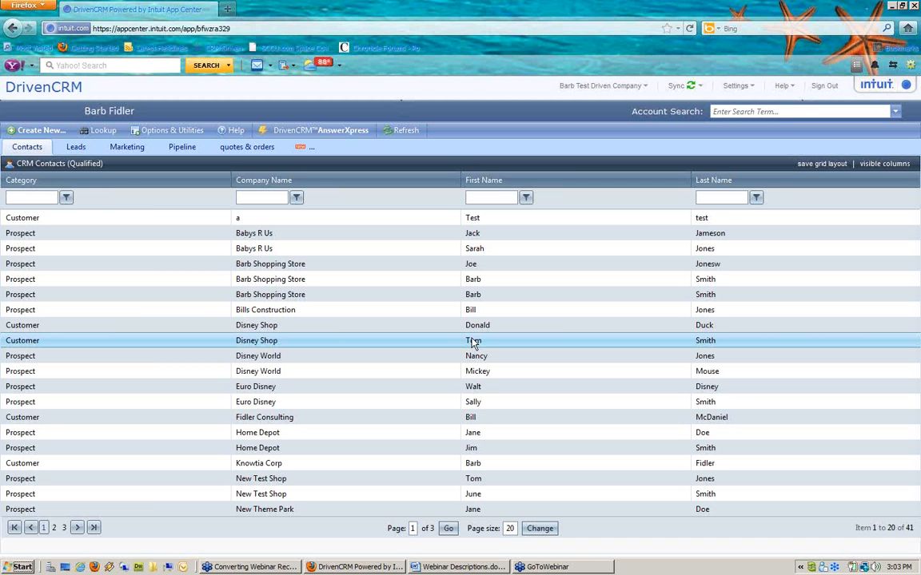
Step: Choose New Purchase-Order from the Create New menu
{"action": "left_click", "coordinate": [42, 131]}
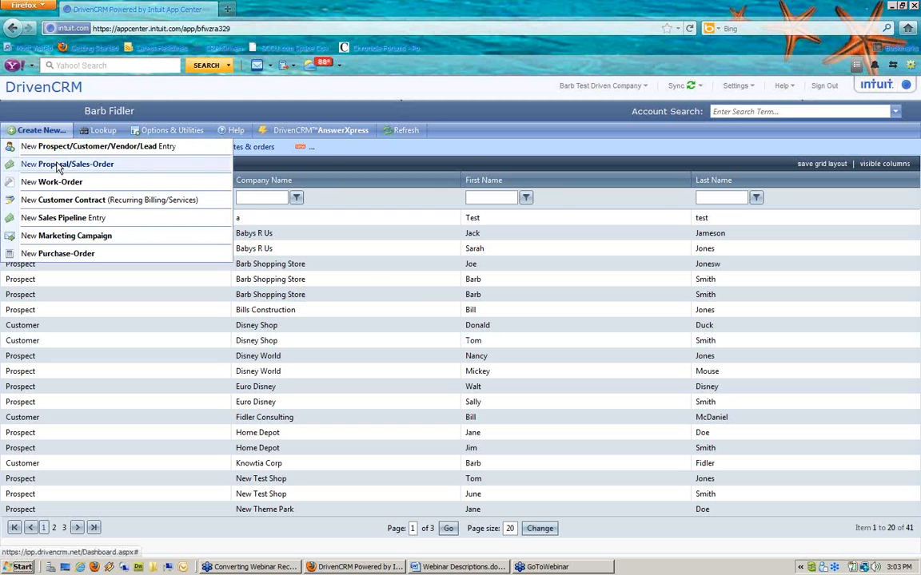
{"action": "left_click", "coordinate": [69, 254]}
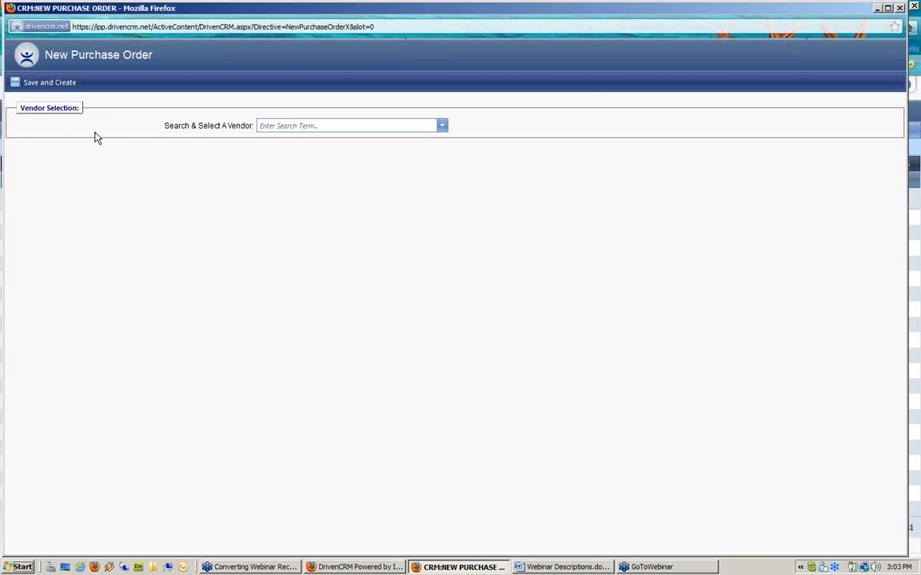
Step: Pick Milner Office Equipment from the vendor dropdown of the new purchase order
{"action": "left_click", "coordinate": [318, 126]}
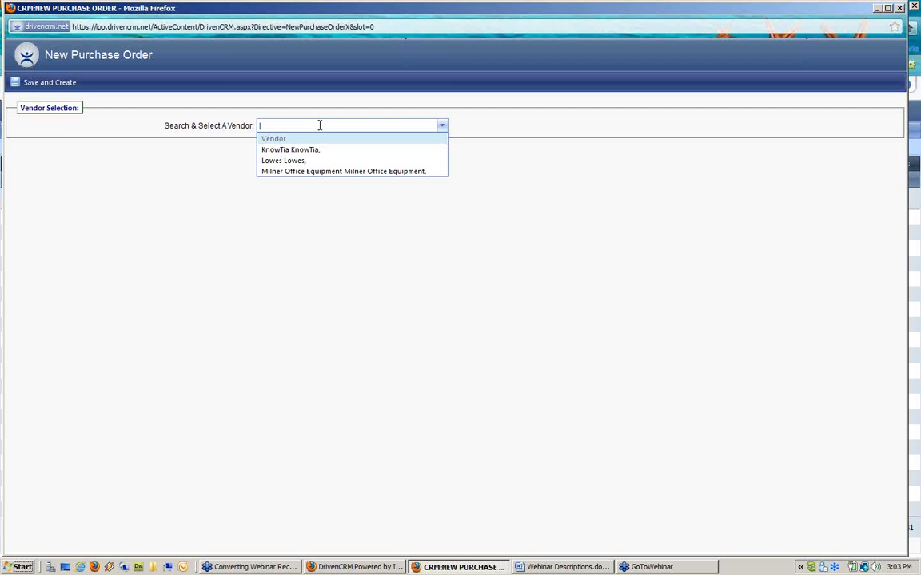
{"action": "left_click", "coordinate": [355, 567]}
{"action": "left_click", "coordinate": [38, 132]}
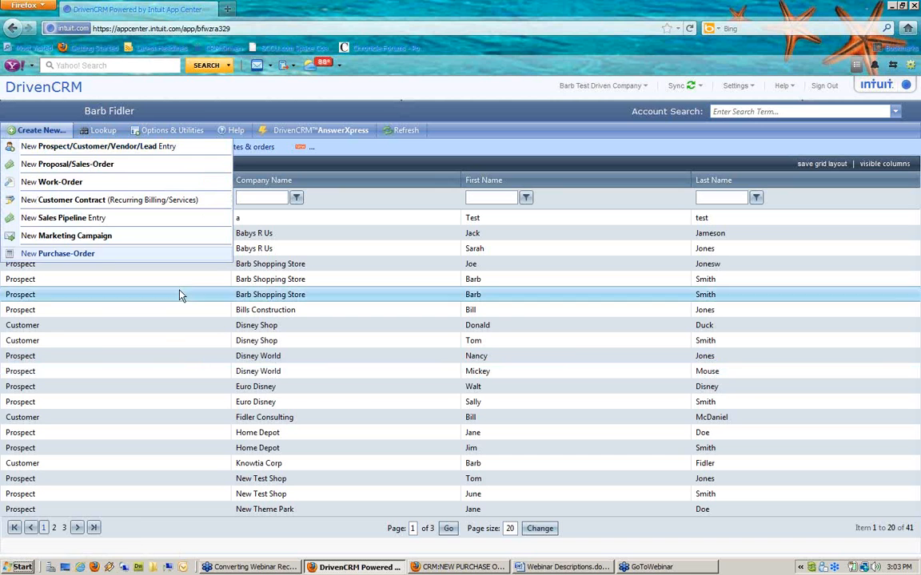
{"action": "left_click", "coordinate": [451, 569]}
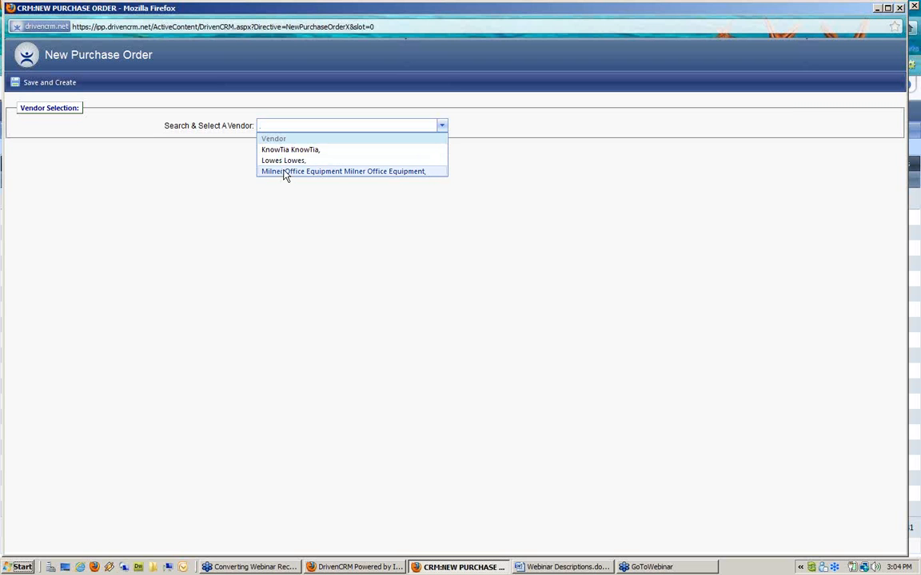
{"action": "left_click", "coordinate": [283, 173]}
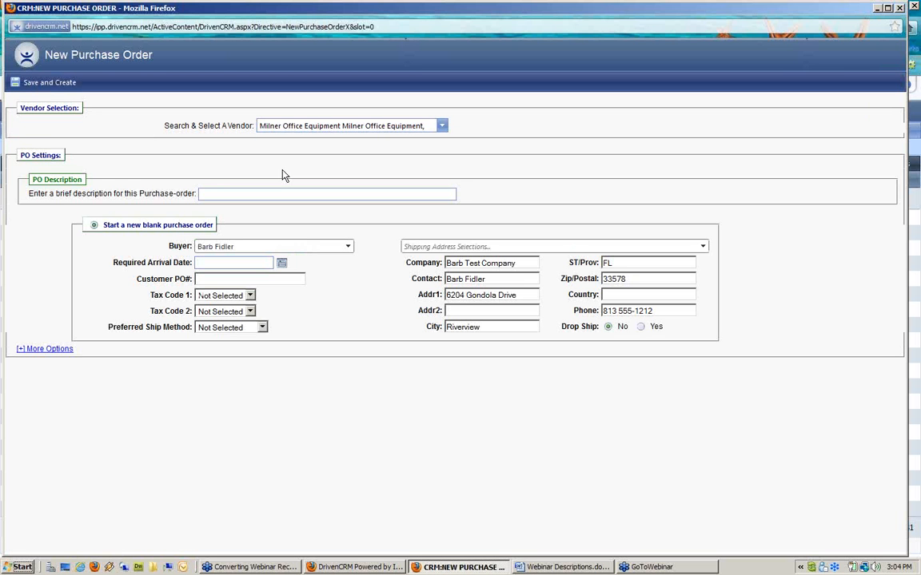
Step: Enter 'Test PO' as the PO description and leave the prefilled buyer selected
{"action": "left_click", "coordinate": [215, 194]}
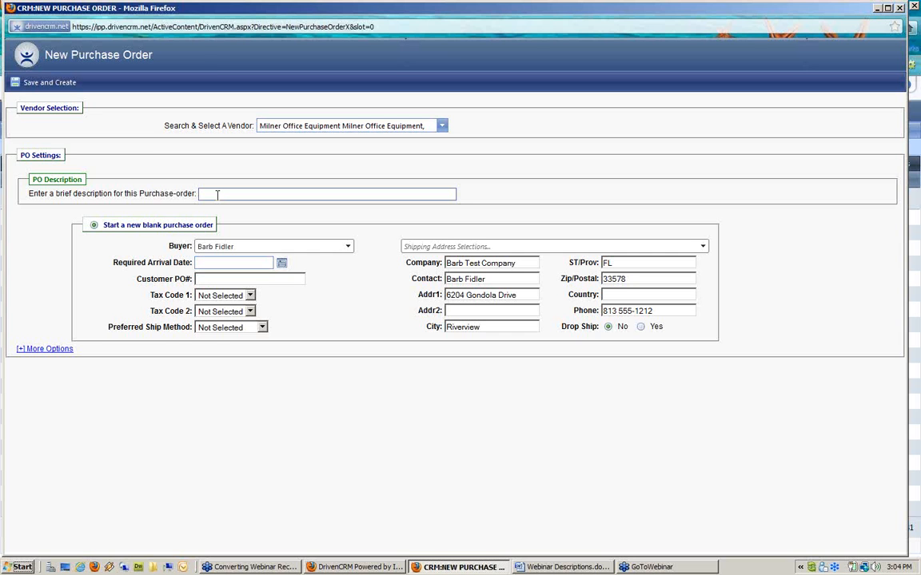
{"action": "type", "text": "Test PO"}
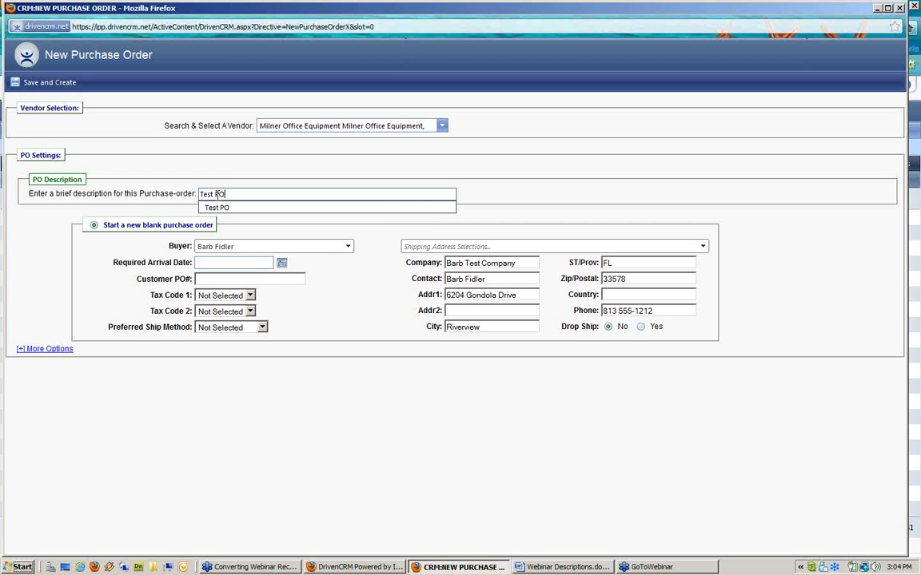
{"action": "left_click", "coordinate": [167, 265]}
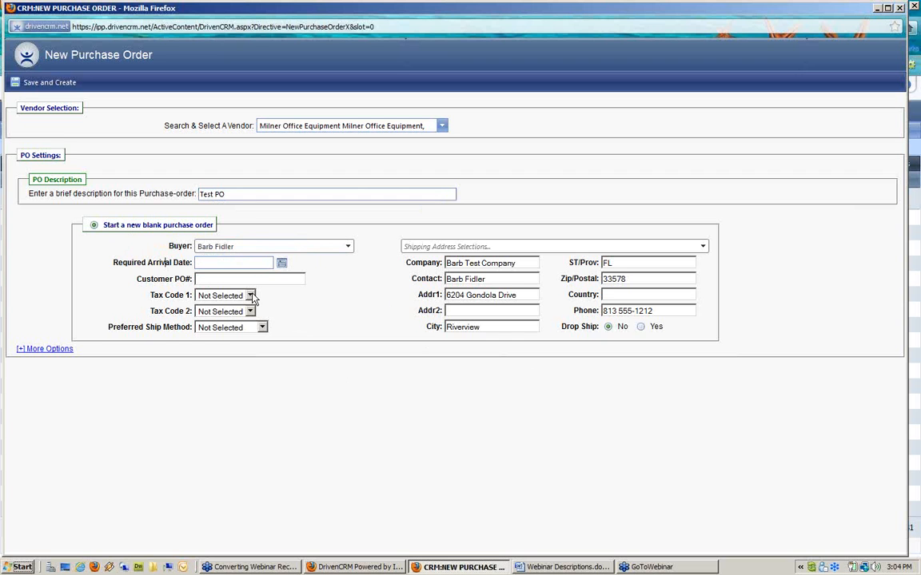
{"action": "left_click", "coordinate": [214, 249]}
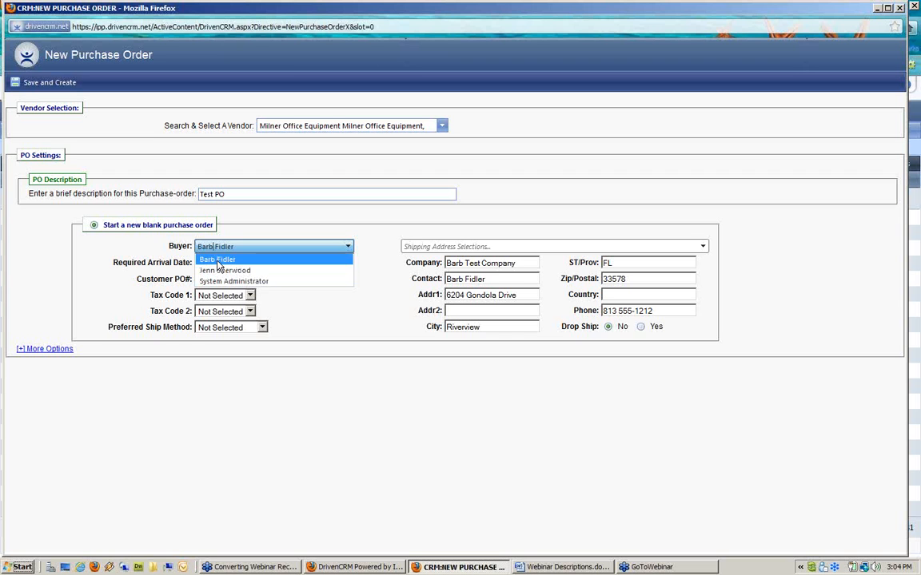
{"action": "left_click", "coordinate": [217, 261]}
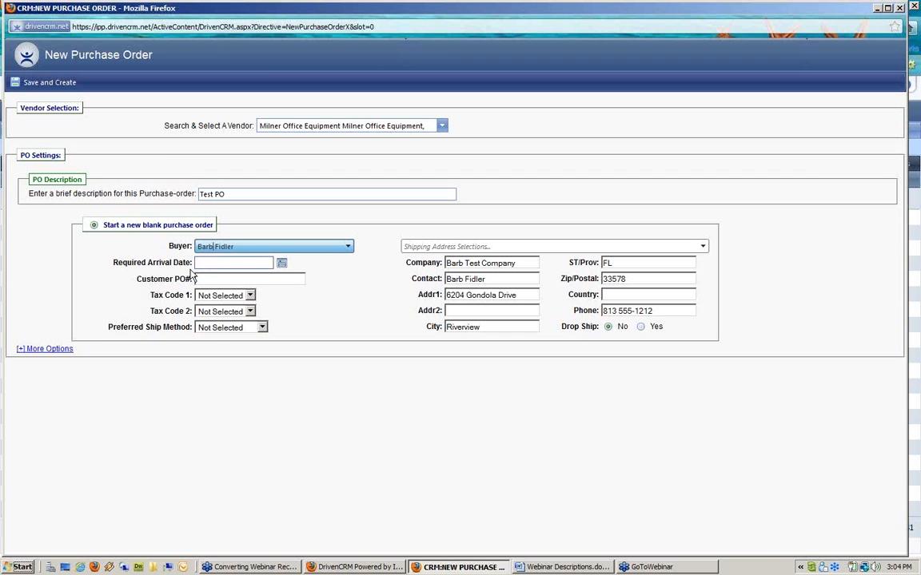
Step: Choose July 22, 2011 from the Required Arrival Date calendar
{"action": "left_click_drag", "start_coordinate": [111, 263], "coordinate": [189, 262]}
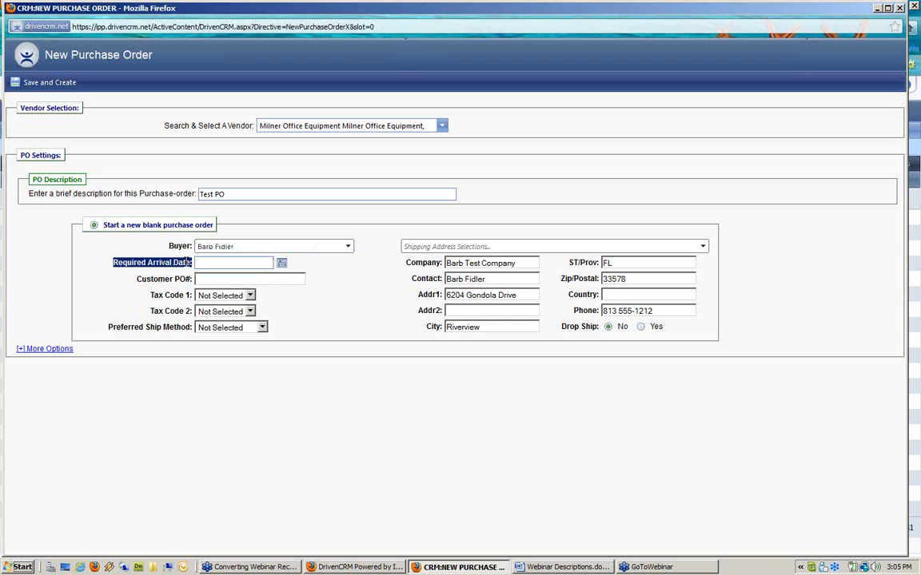
{"action": "left_click", "coordinate": [282, 264]}
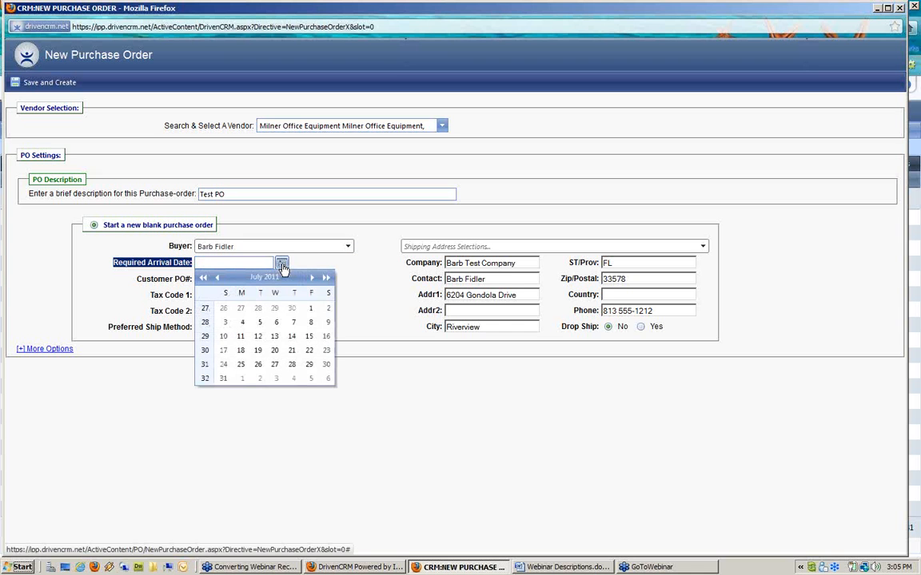
{"action": "left_click", "coordinate": [309, 351]}
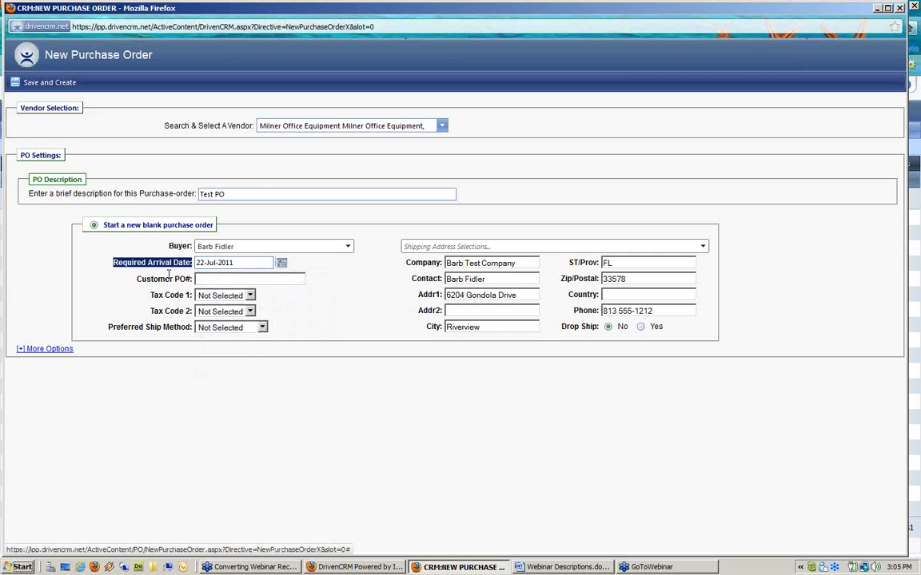
{"action": "left_click", "coordinate": [140, 253]}
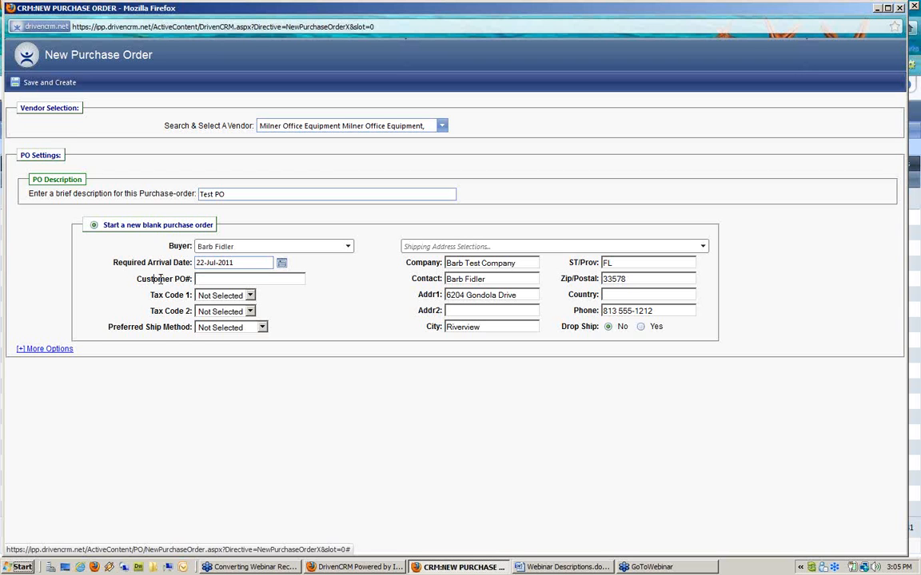
Step: Set Tax Code 1 to Sales Tax
{"action": "left_click", "coordinate": [220, 279]}
{"action": "left_click", "coordinate": [232, 298]}
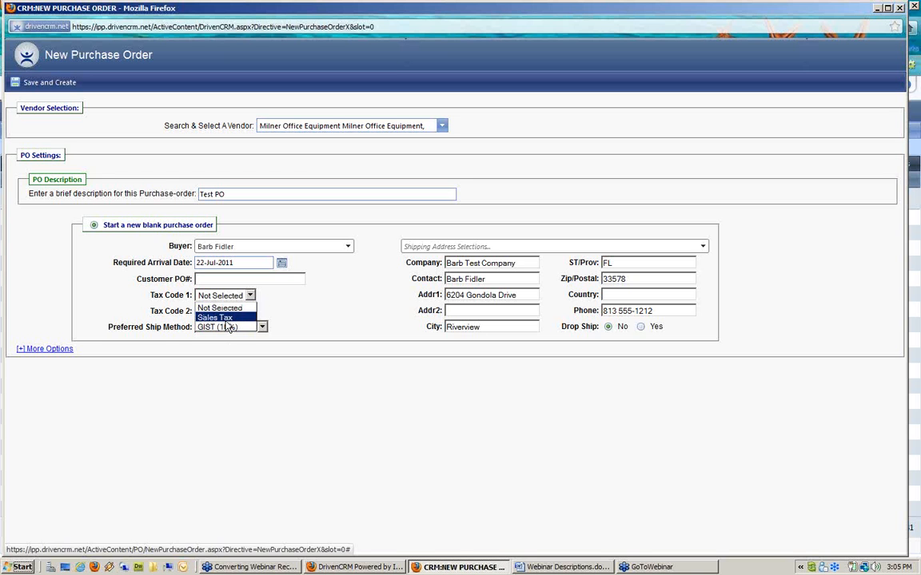
{"action": "left_click", "coordinate": [226, 318]}
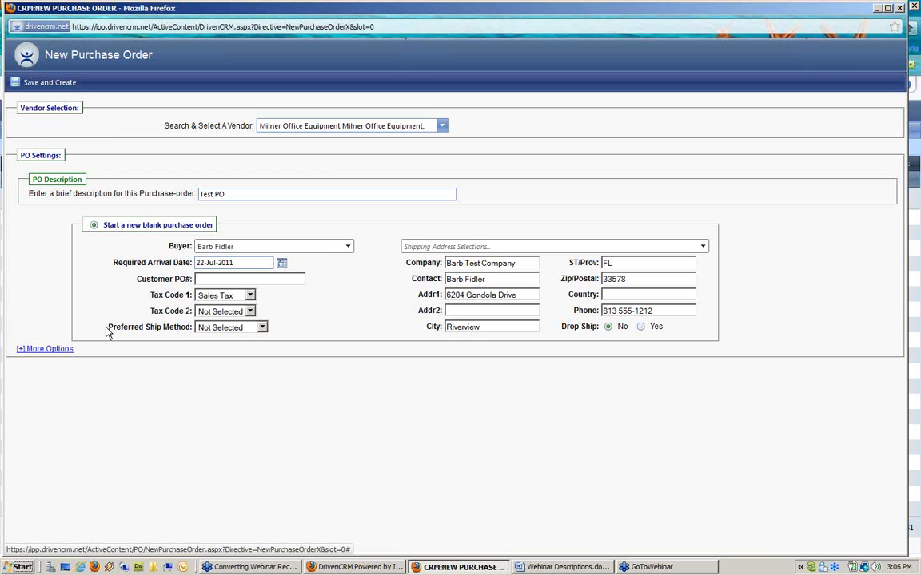
Step: Set the Preferred Ship Method to UPS
{"action": "left_click_drag", "start_coordinate": [111, 327], "coordinate": [182, 336]}
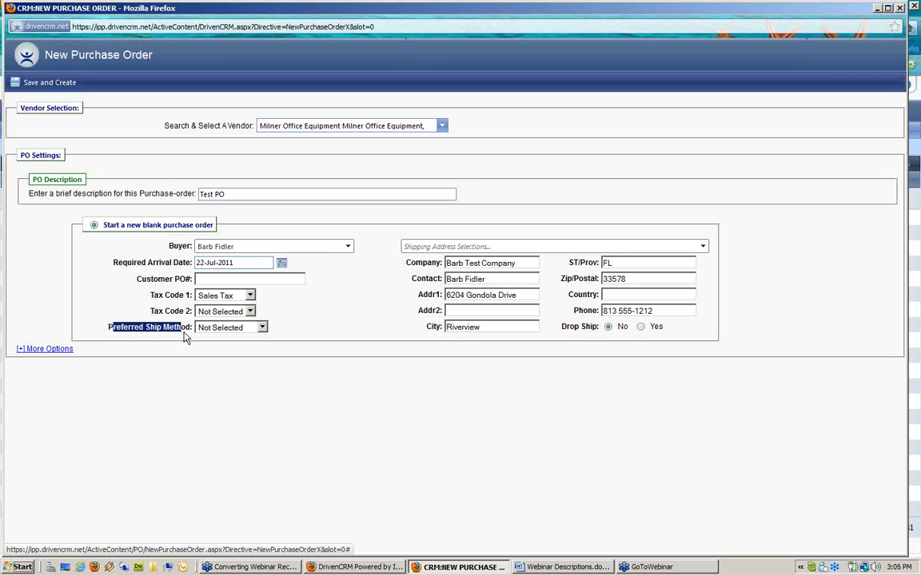
{"action": "left_click", "coordinate": [238, 329]}
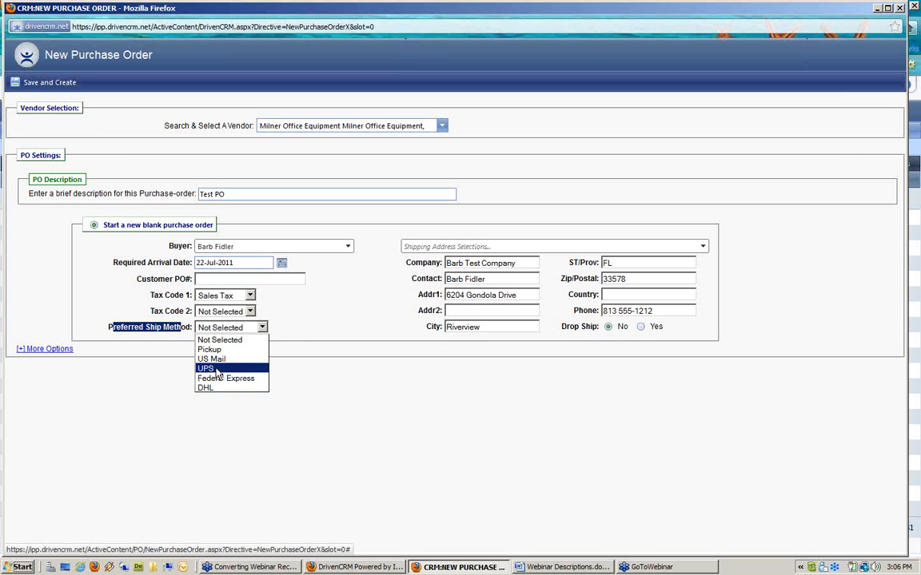
{"action": "left_click", "coordinate": [218, 369]}
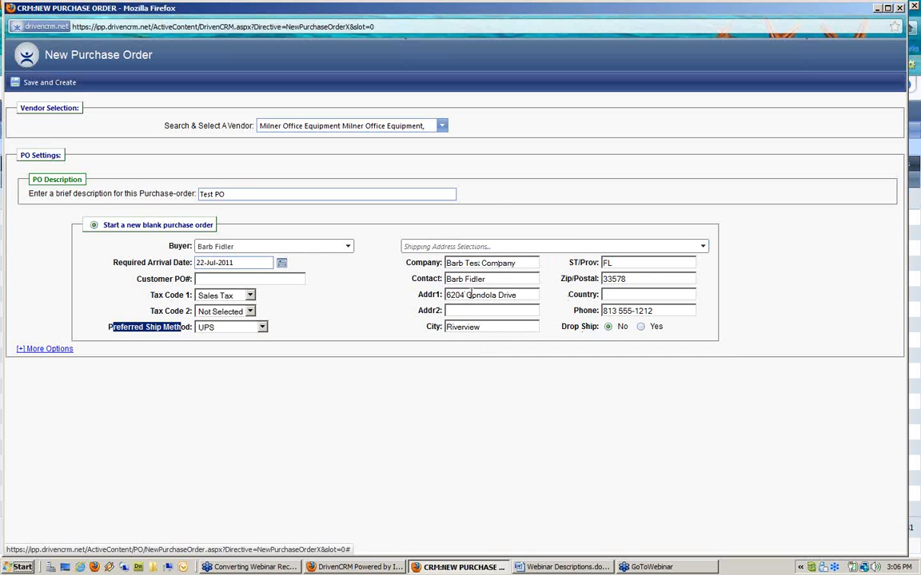
Step: Keep the shipping address unchanged and save the order, creating PO #300002 in Draft
{"action": "left_click", "coordinate": [573, 247]}
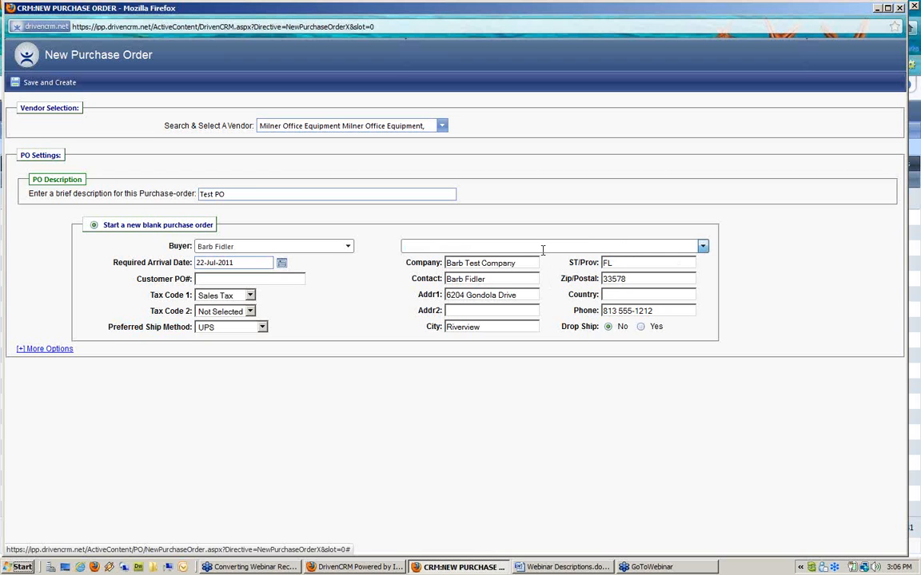
{"action": "left_click", "coordinate": [406, 303]}
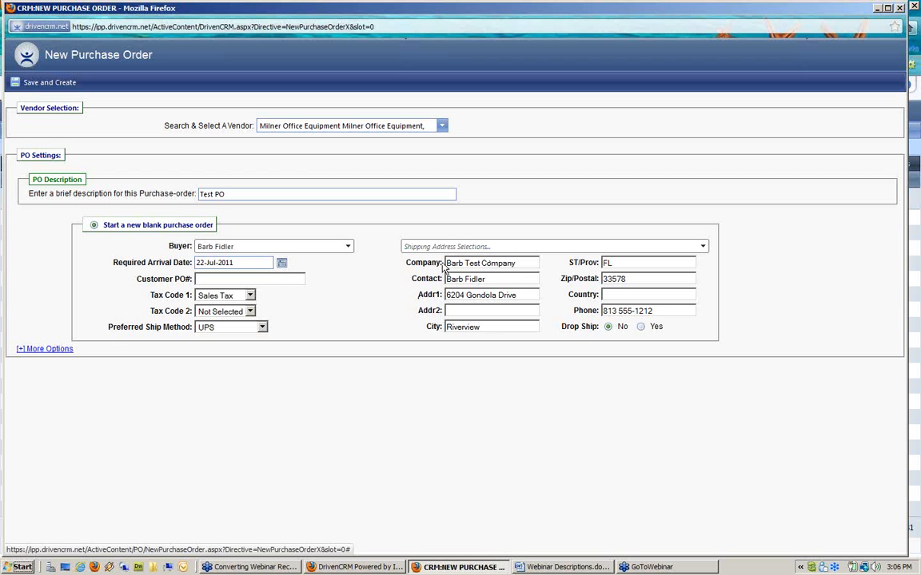
{"action": "left_click", "coordinate": [36, 85]}
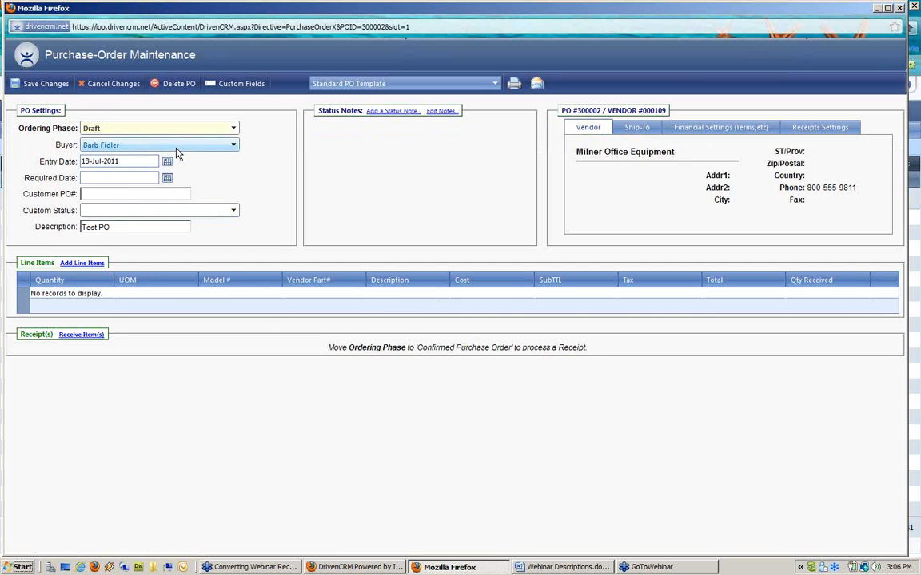
Step: Open the Ordering Phase dropdown on PO #300002's maintenance page
{"action": "left_click_drag", "start_coordinate": [19, 128], "coordinate": [79, 134]}
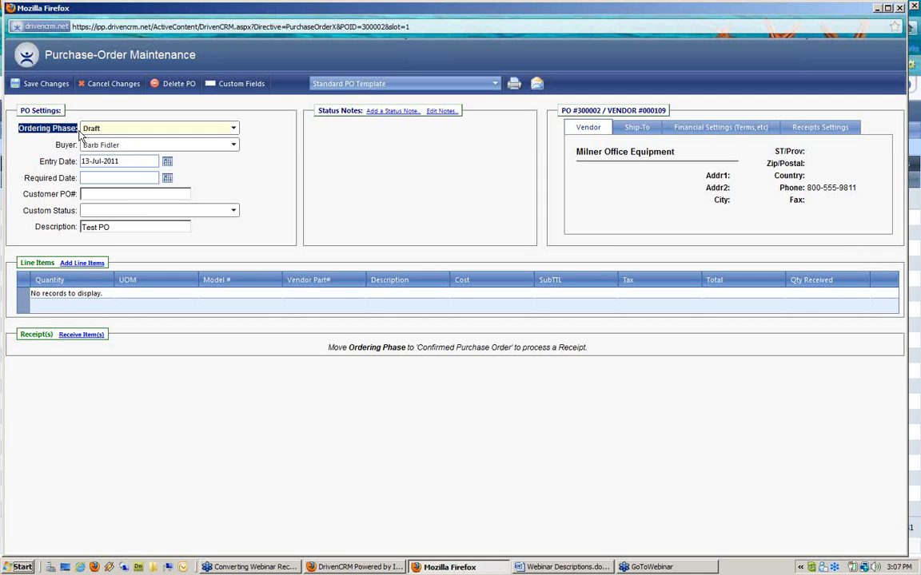
{"action": "left_click", "coordinate": [116, 130]}
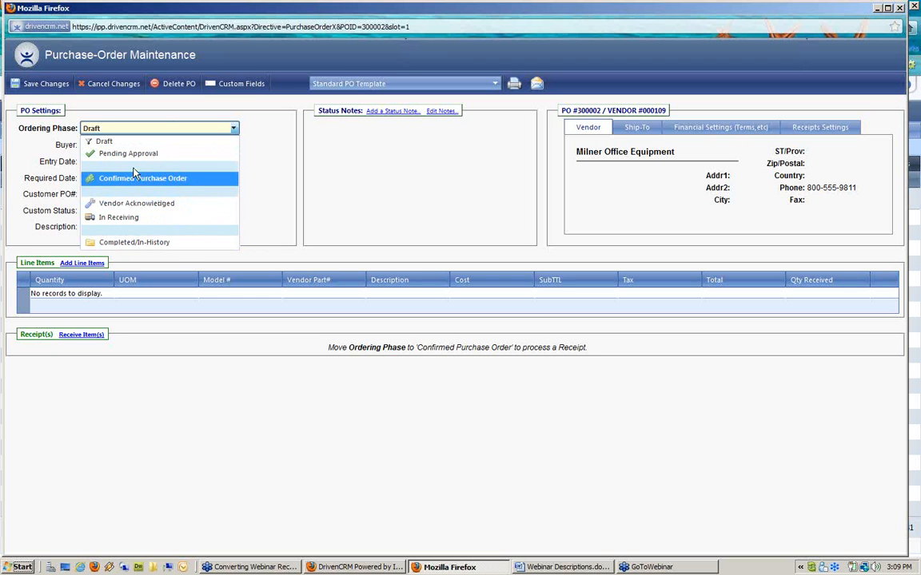
Step: Keep the Draft phase, set Required Date to 22-Jul-2011, and leave Custom Status blank
{"action": "left_click", "coordinate": [68, 141]}
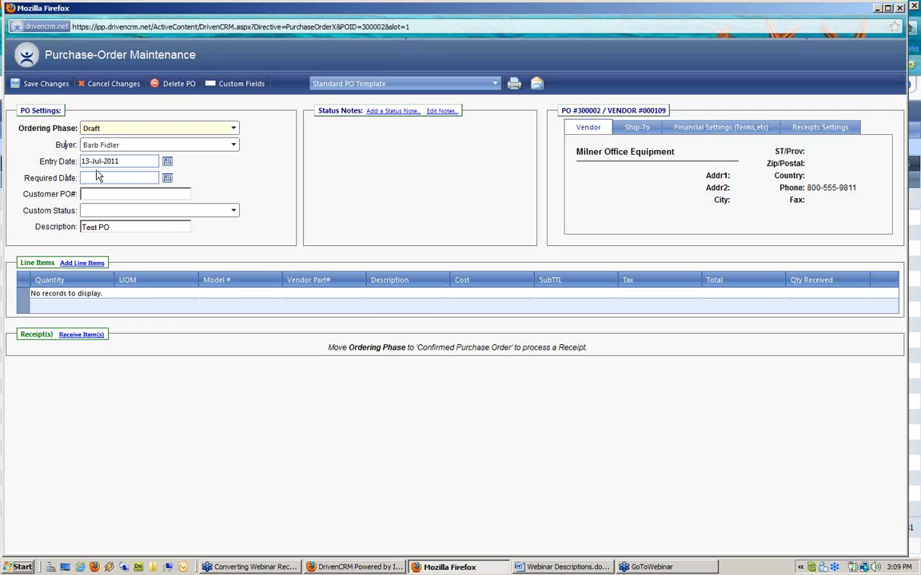
{"action": "left_click", "coordinate": [167, 179]}
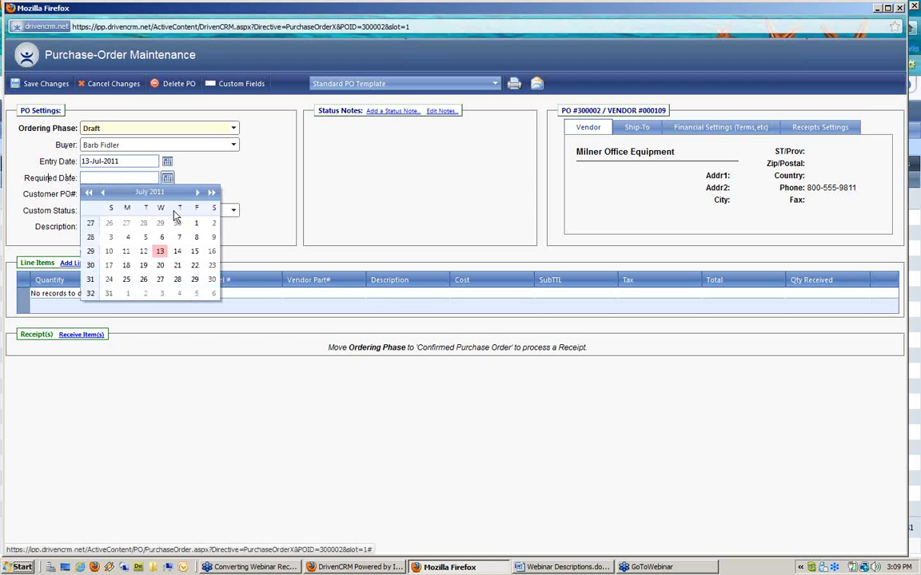
{"action": "left_click", "coordinate": [195, 265]}
{"action": "left_click", "coordinate": [102, 195]}
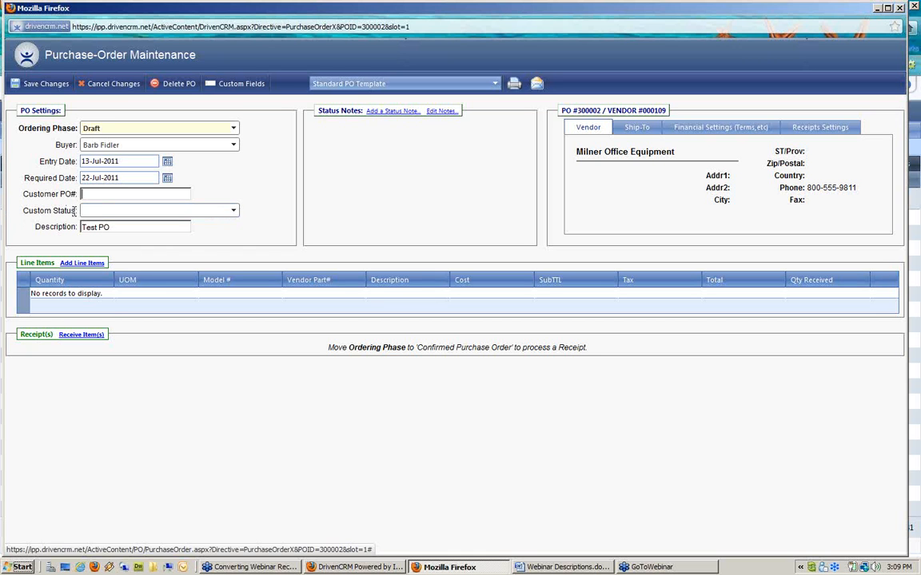
{"action": "left_click", "coordinate": [94, 213]}
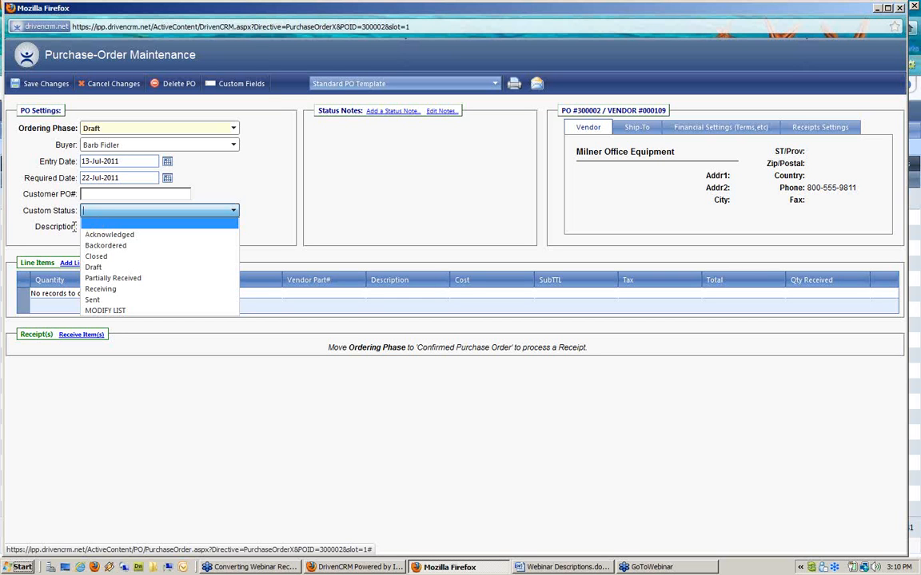
{"action": "left_click", "coordinate": [65, 205]}
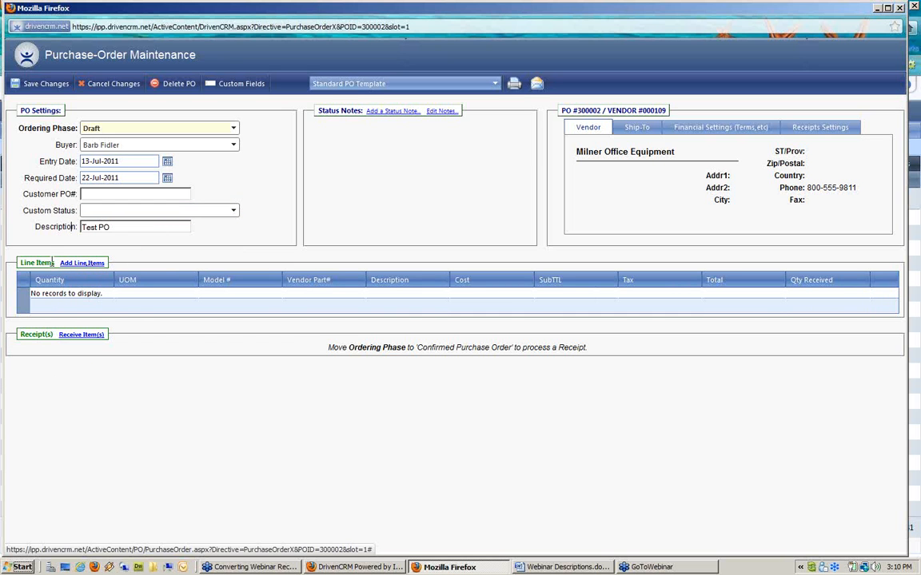
Step: Open the Add Line Items window for PO #300002
{"action": "left_click", "coordinate": [94, 268]}
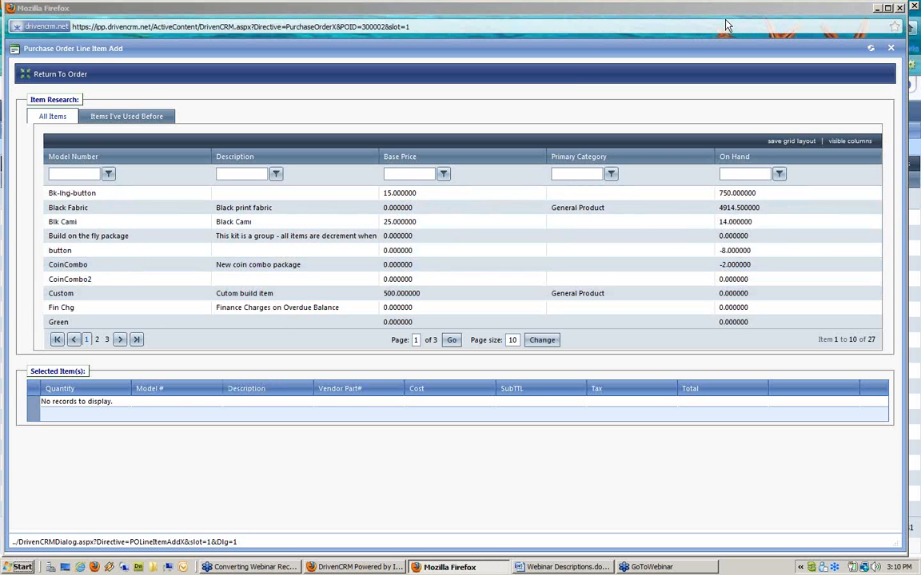
Step: Add the Reorder Point, On PO and Available columns to the item grid and save the layout
{"action": "left_click", "coordinate": [851, 141]}
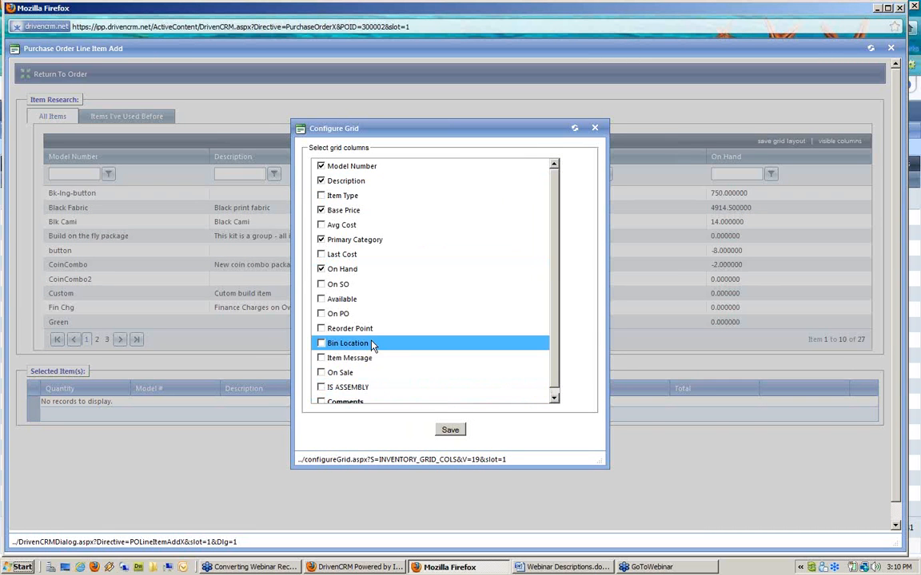
{"action": "left_click", "coordinate": [321, 329]}
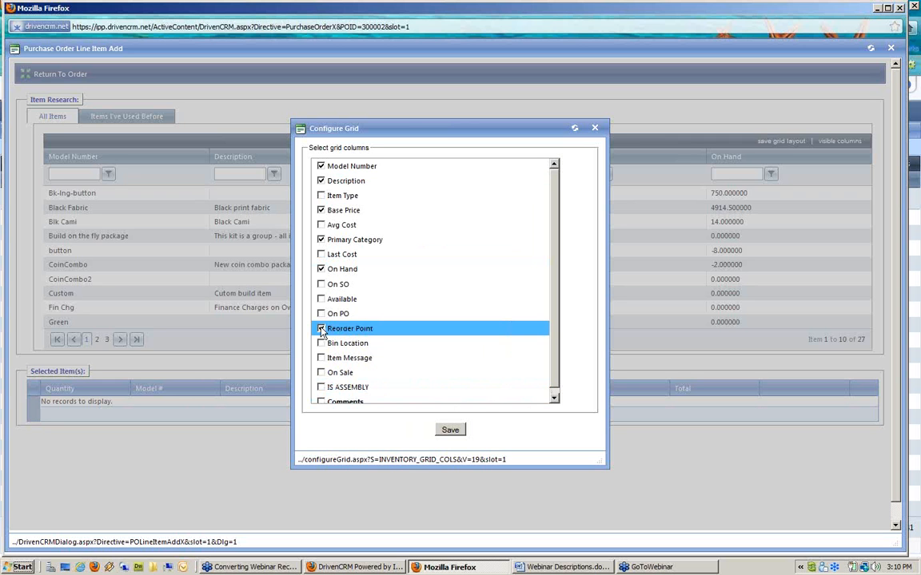
{"action": "left_click", "coordinate": [321, 315]}
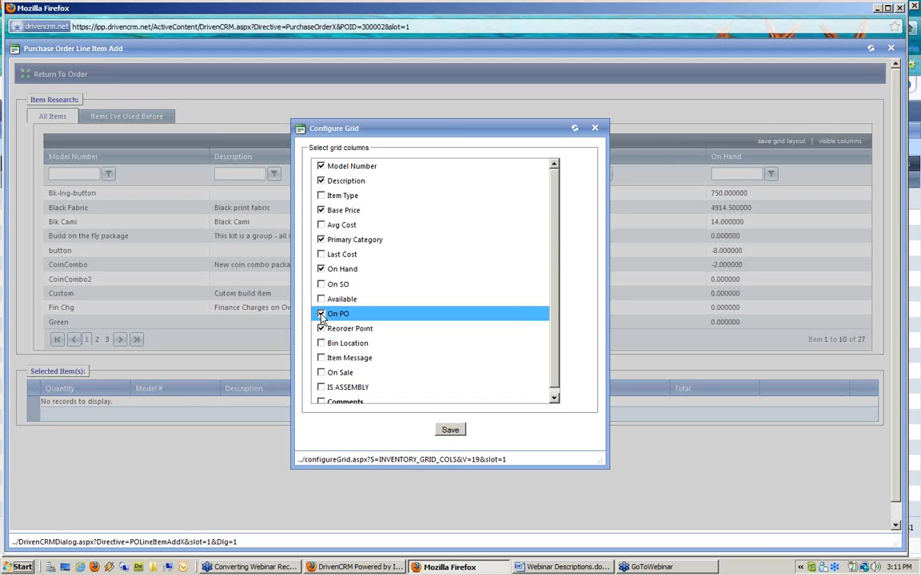
{"action": "left_click", "coordinate": [319, 287]}
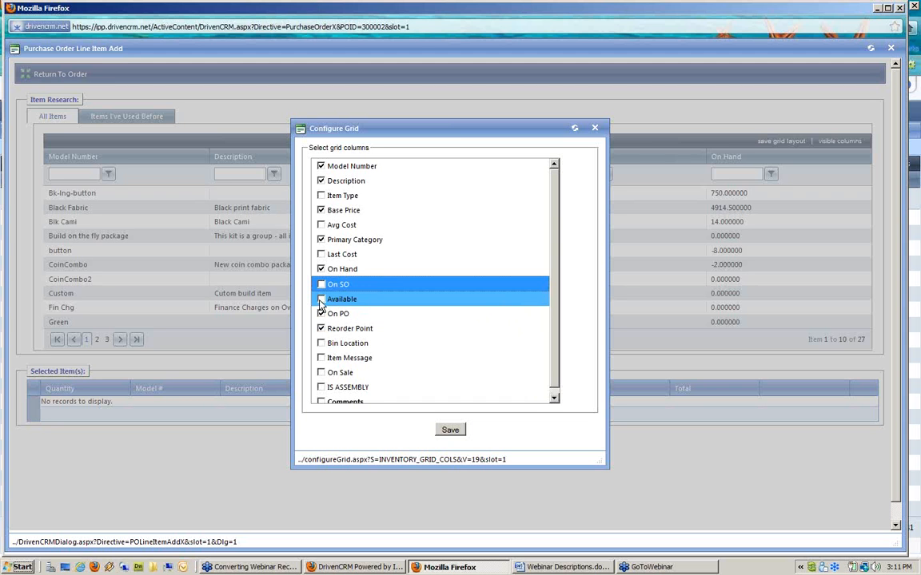
{"action": "left_click", "coordinate": [321, 299]}
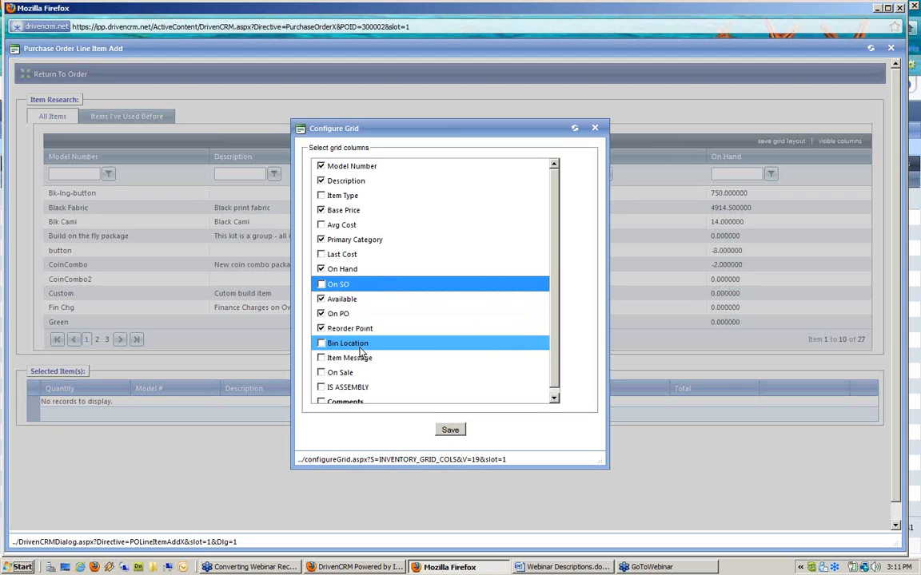
{"action": "scroll", "coordinate": [361, 352], "scroll_direction": "down", "scroll_amount": 1}
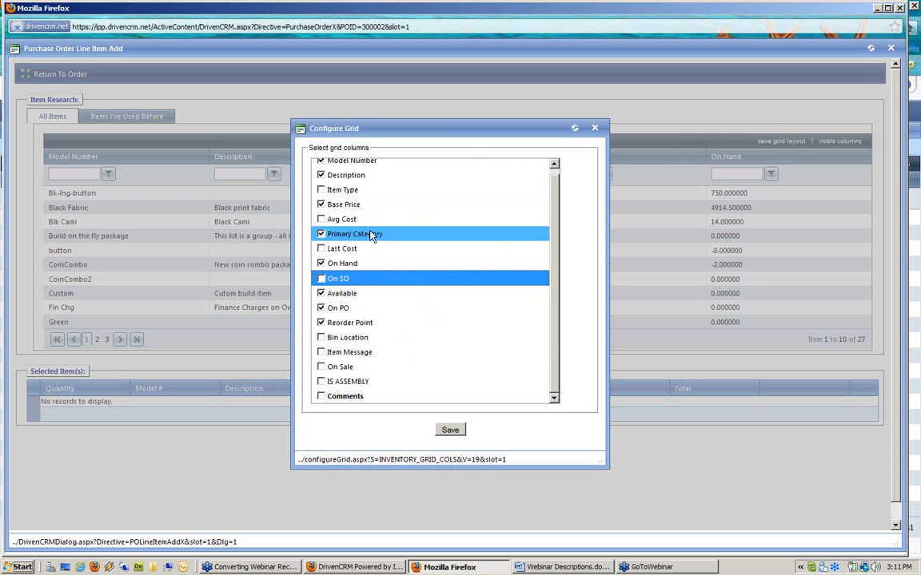
{"action": "left_click", "coordinate": [450, 430]}
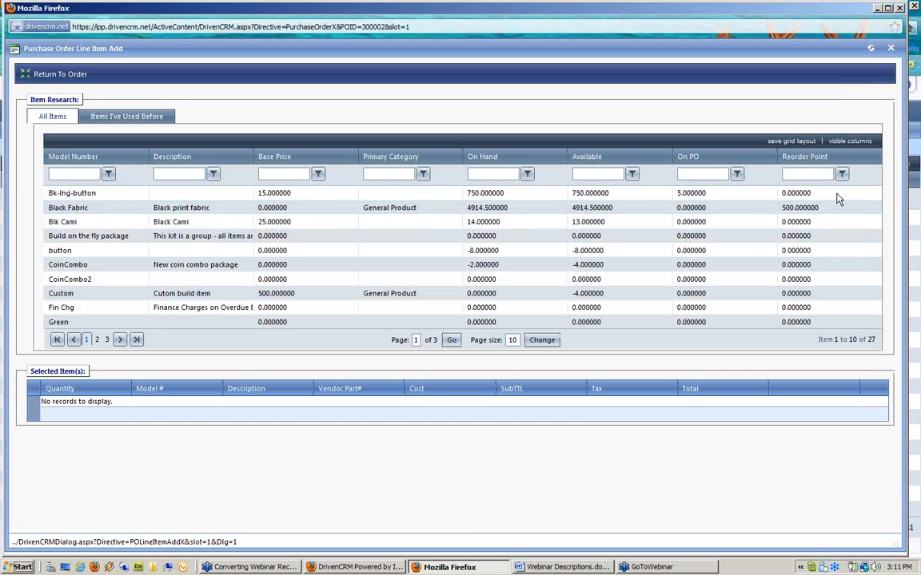
{"action": "left_click", "coordinate": [796, 210]}
{"action": "left_click", "coordinate": [718, 192]}
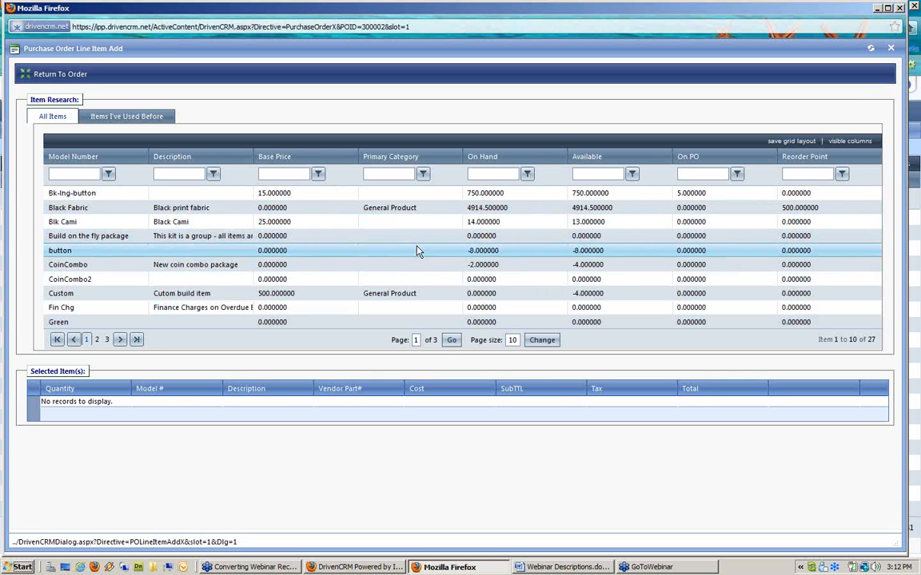
Step: Add CoinCombo as a line item with quantity 10 from California Warehouse
{"action": "double_click", "coordinate": [205, 265]}
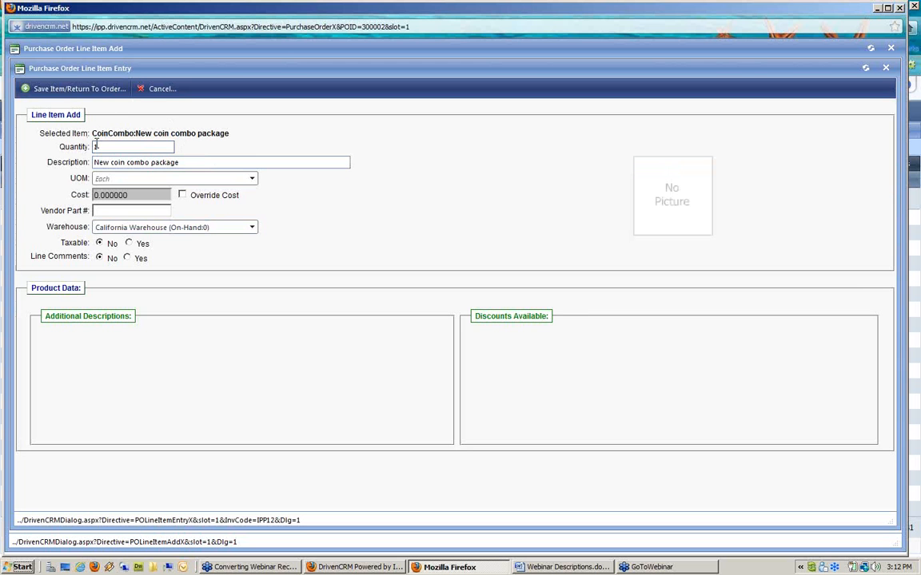
{"action": "left_click", "coordinate": [118, 147]}
{"action": "type", "text": "10"}
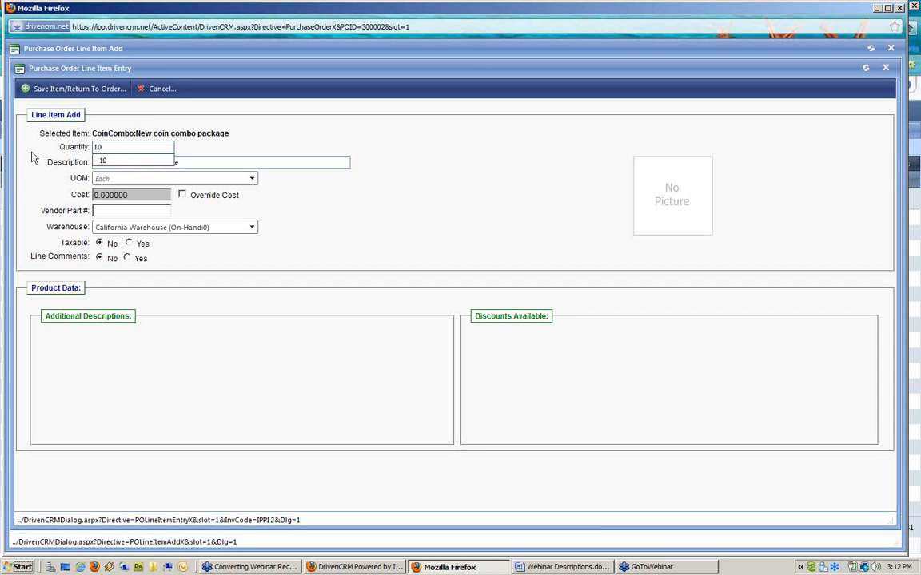
{"action": "left_click", "coordinate": [142, 197]}
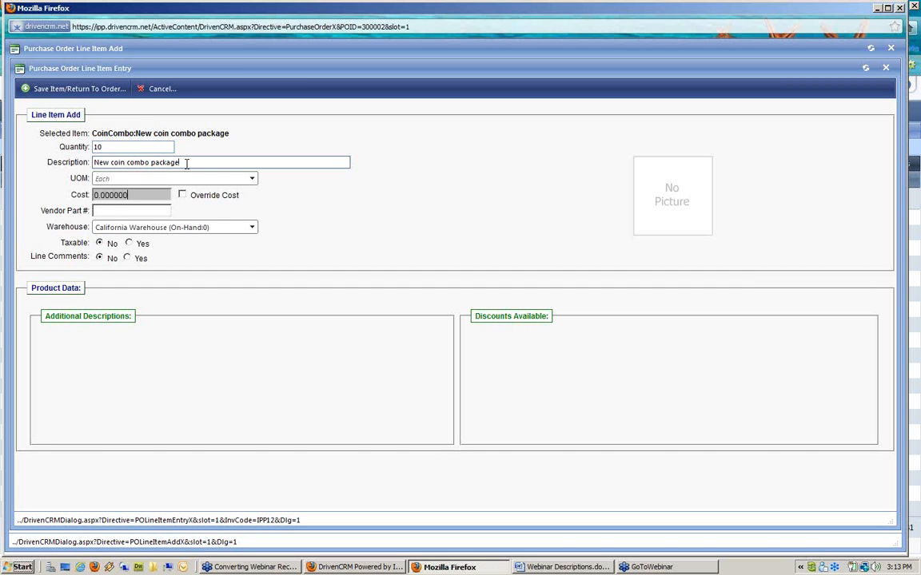
{"action": "left_click_drag", "start_coordinate": [31, 255], "coordinate": [88, 251]}
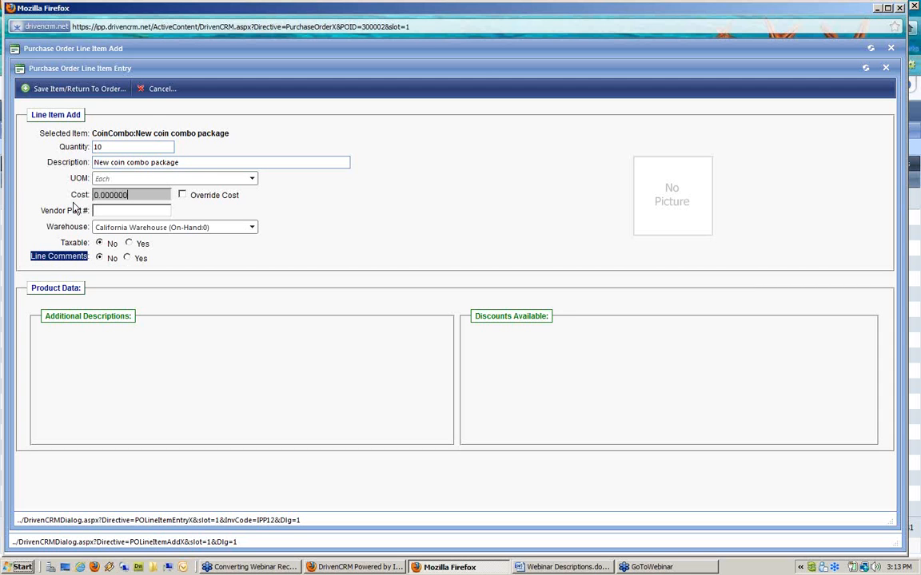
{"action": "left_click", "coordinate": [97, 179]}
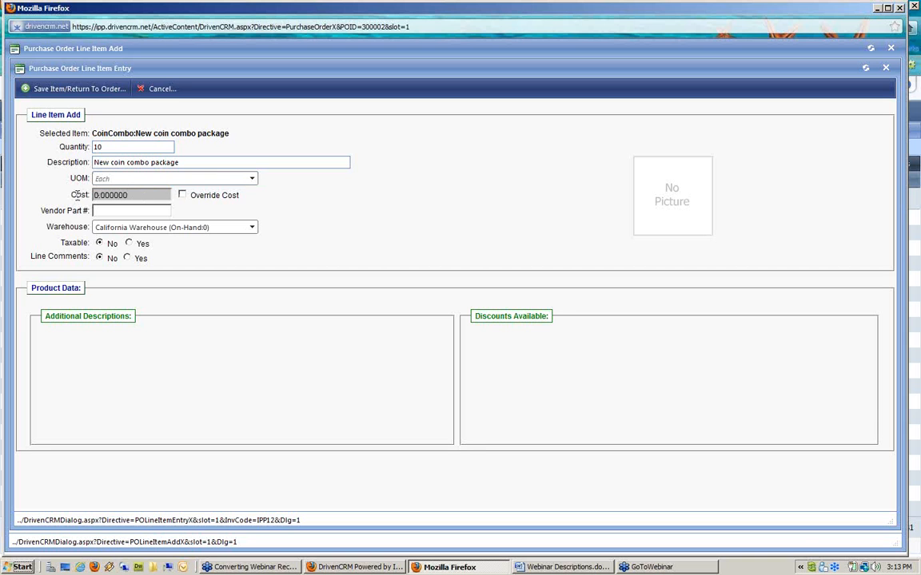
{"action": "left_click_drag", "start_coordinate": [136, 197], "coordinate": [44, 190]}
Step: Override the CoinCombo line's cost and set it to 25.99
{"action": "left_click", "coordinate": [182, 196]}
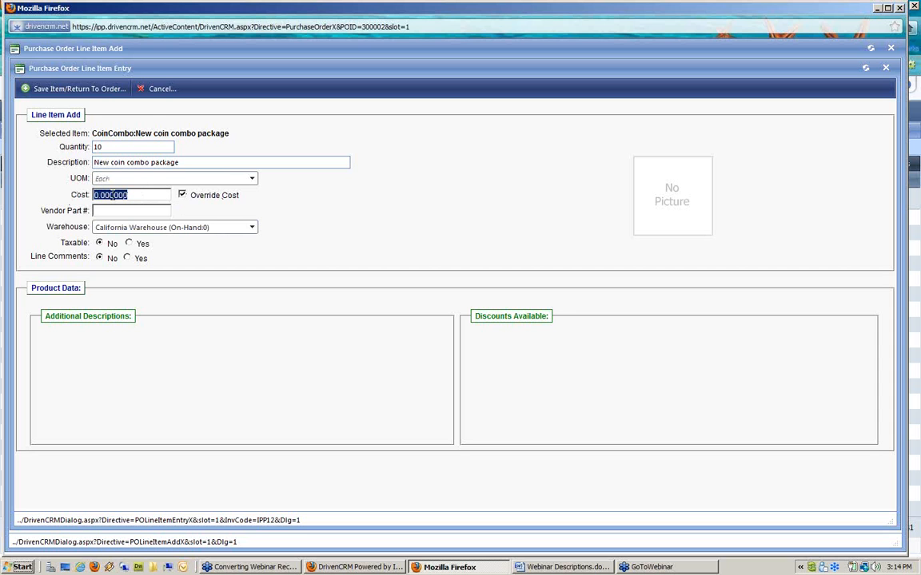
{"action": "type", "text": "258.59"}
{"action": "left_click", "coordinate": [103, 195]}
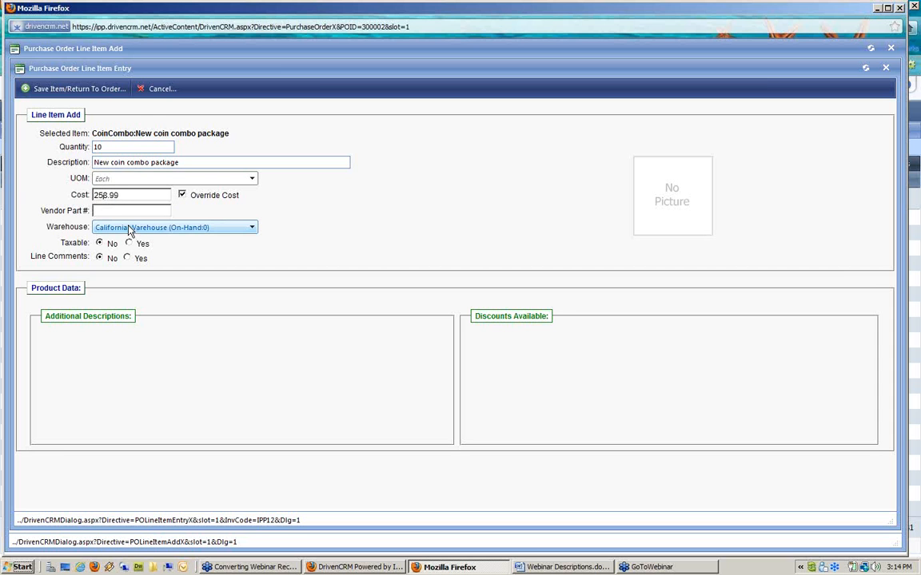
{"action": "key", "text": "Delete"}
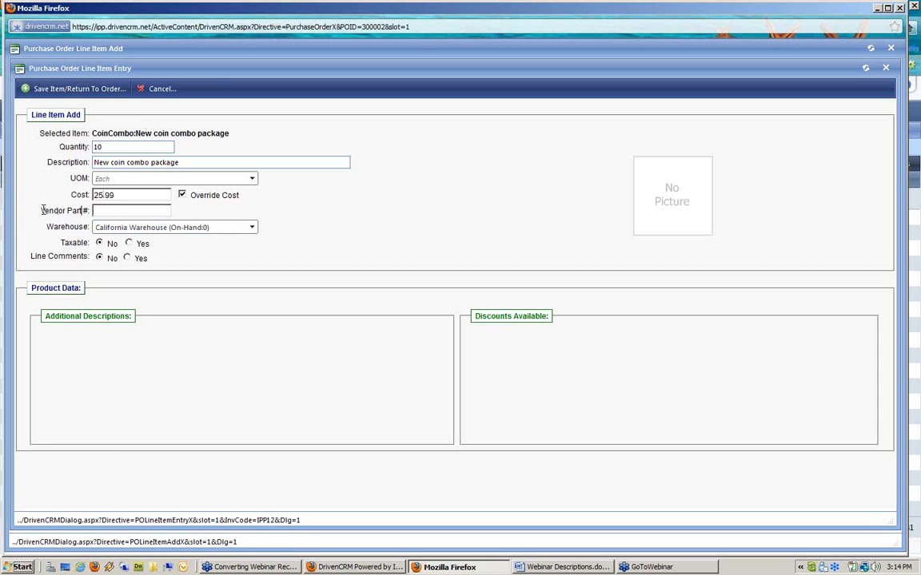
Step: Enter 'coin pack' as the Vendor Part # and review the warehouse choices
{"action": "left_click_drag", "start_coordinate": [41, 211], "coordinate": [91, 213]}
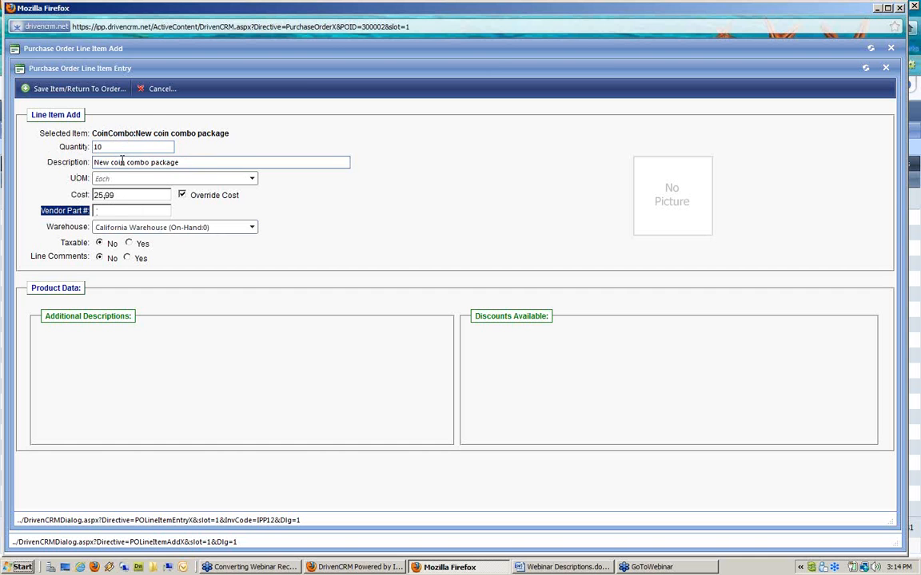
{"action": "left_click", "coordinate": [109, 210]}
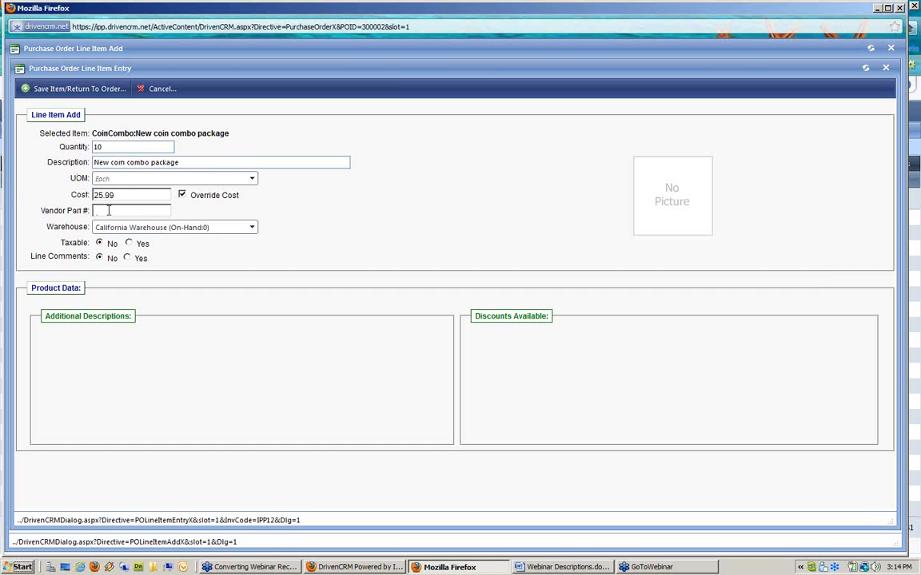
{"action": "type", "text": "coin pack"}
{"action": "left_click_drag", "start_coordinate": [41, 210], "coordinate": [87, 203]}
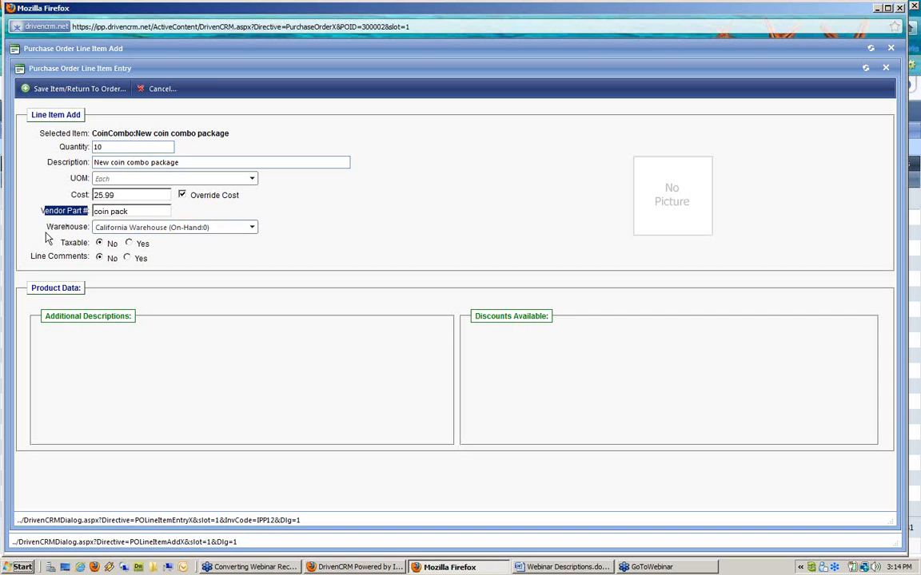
{"action": "left_click_drag", "start_coordinate": [51, 227], "coordinate": [83, 227]}
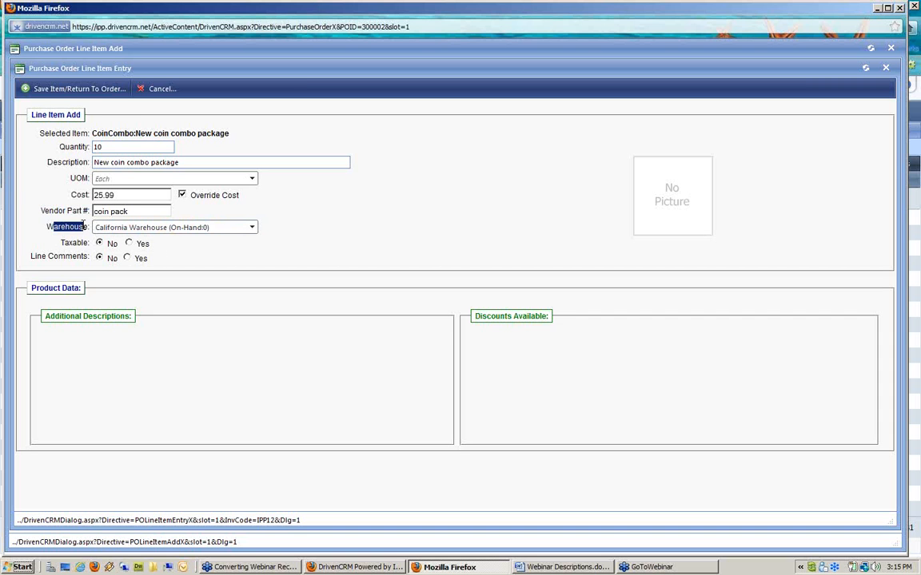
{"action": "left_click", "coordinate": [145, 230]}
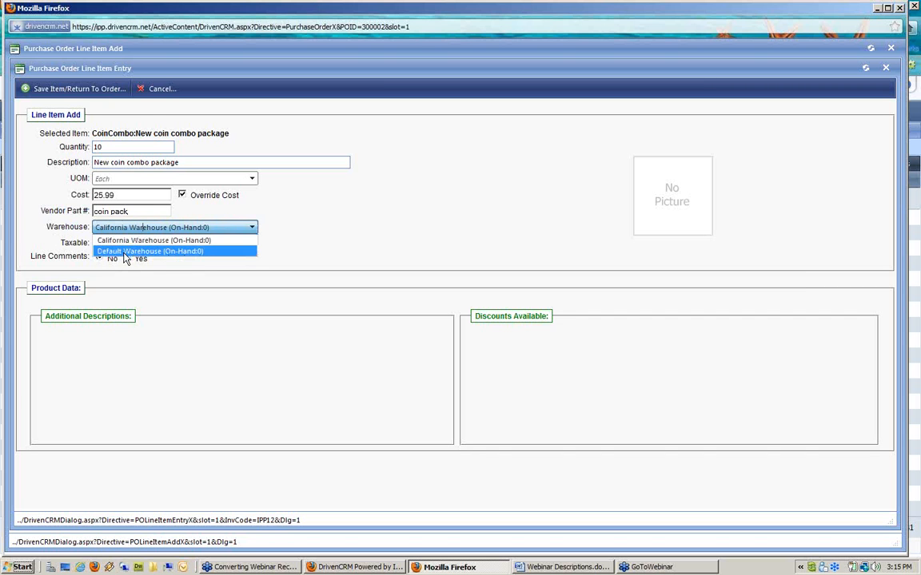
Step: Receive the CoinCombo line into the Default Warehouse
{"action": "left_click", "coordinate": [192, 253]}
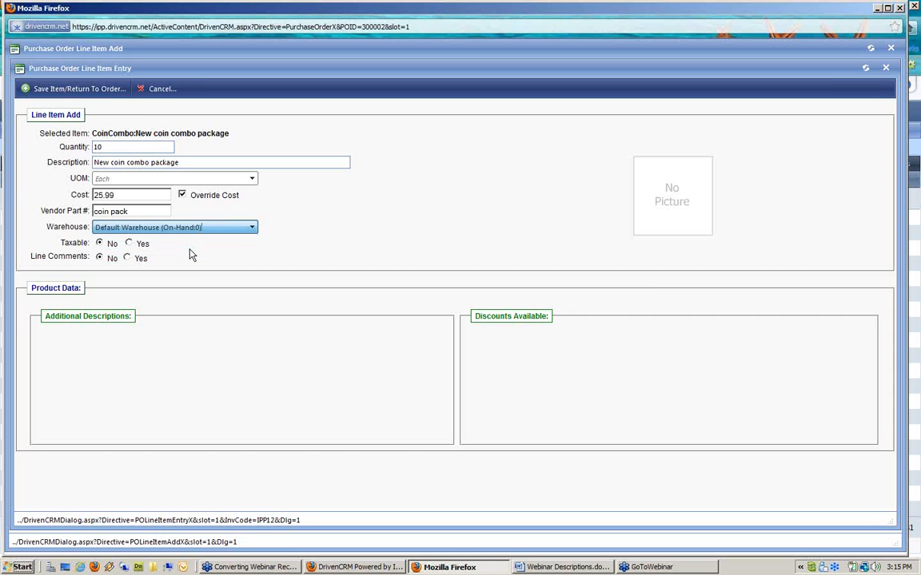
{"action": "left_click_drag", "start_coordinate": [59, 243], "coordinate": [100, 249]}
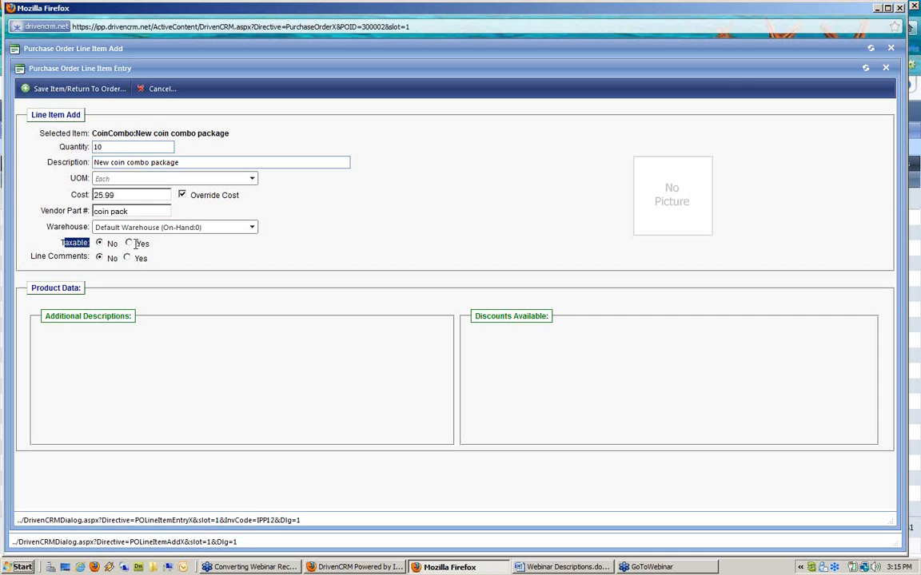
{"action": "left_click_drag", "start_coordinate": [41, 256], "coordinate": [95, 258]}
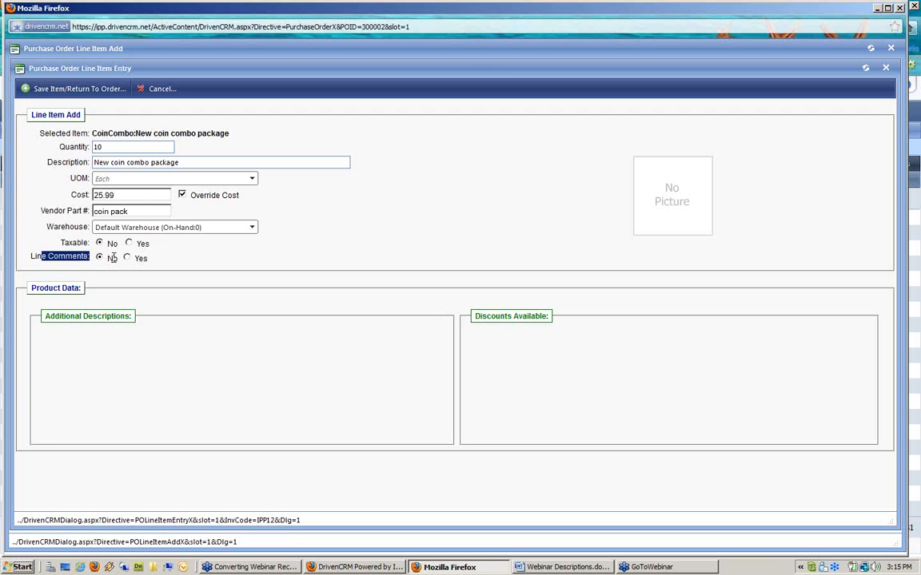
Step: Turn on line comments and enter 'Please ship ASAP partials are OK'
{"action": "left_click", "coordinate": [128, 259]}
{"action": "left_click", "coordinate": [142, 271]}
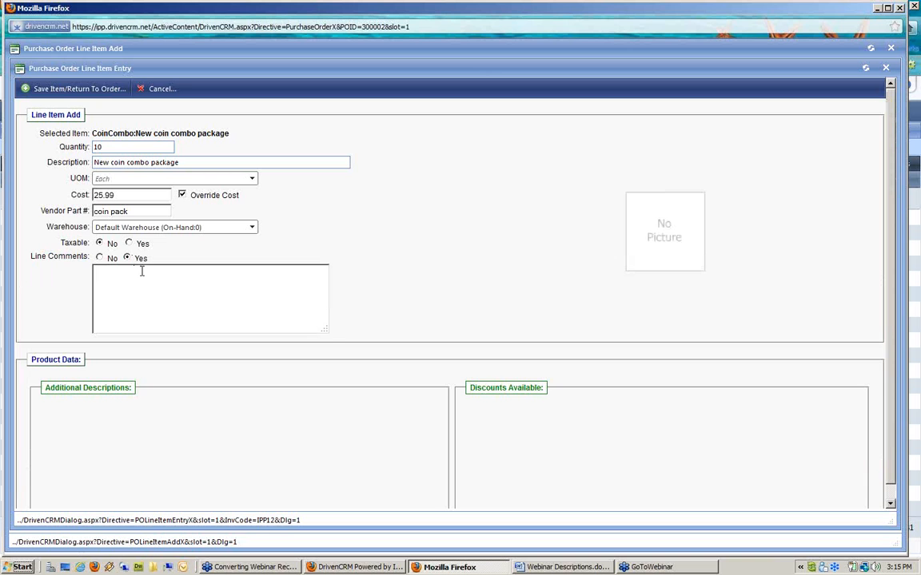
{"action": "type", "text": "Please ship s"}
{"action": "key", "text": "BackSpace"}
{"action": "type", "text": "ASAP partials are OK"}
Step: Save the CoinCombo line to the order and select it in the item grid
{"action": "left_click", "coordinate": [87, 95]}
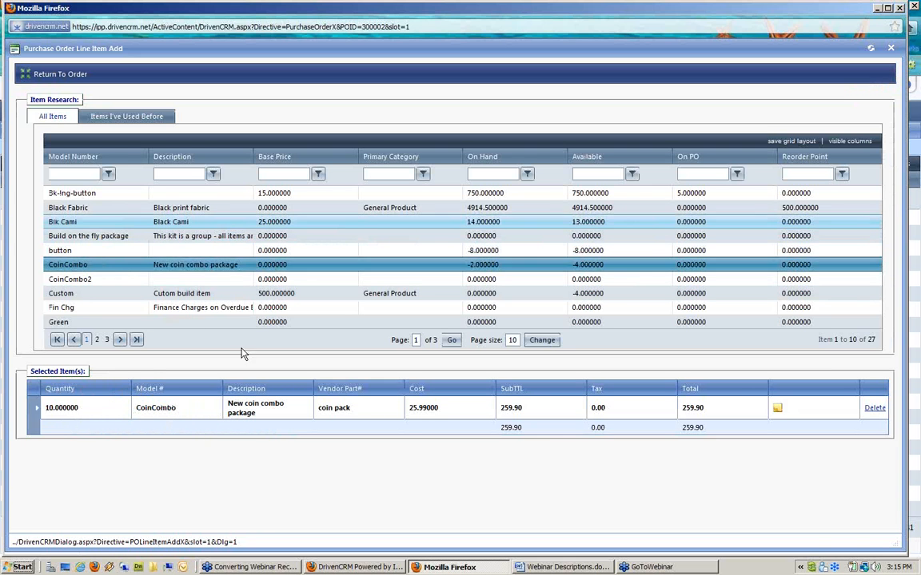
{"action": "left_click", "coordinate": [180, 270]}
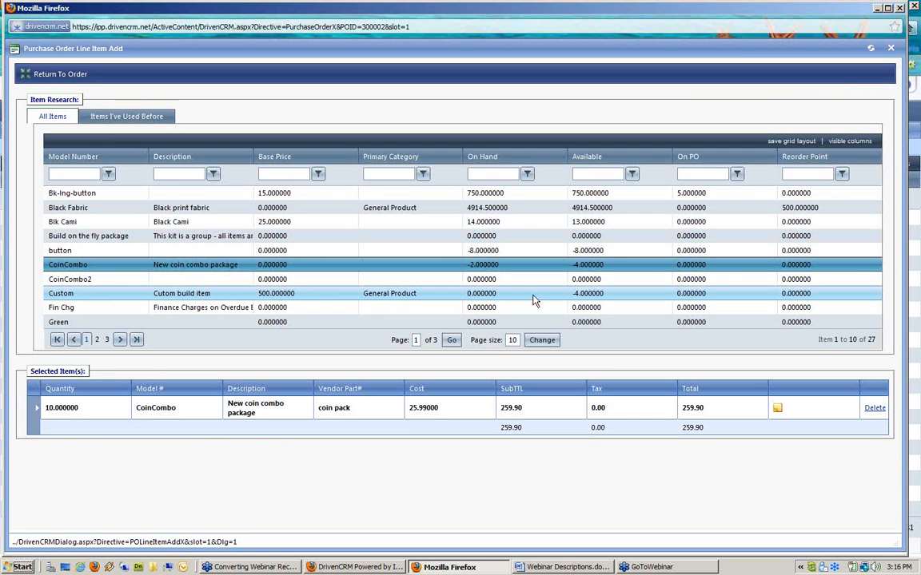
Step: Add 5 Custom build items at an overridden cost of 15.00 and save the line
{"action": "left_click", "coordinate": [182, 296]}
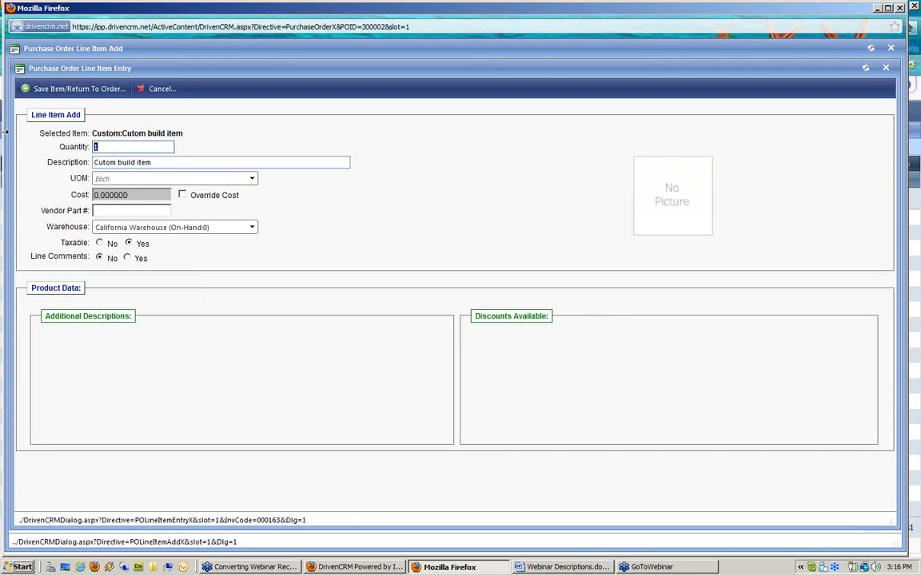
{"action": "type", "text": "5"}
{"action": "left_click", "coordinate": [182, 195]}
{"action": "left_click", "coordinate": [145, 194]}
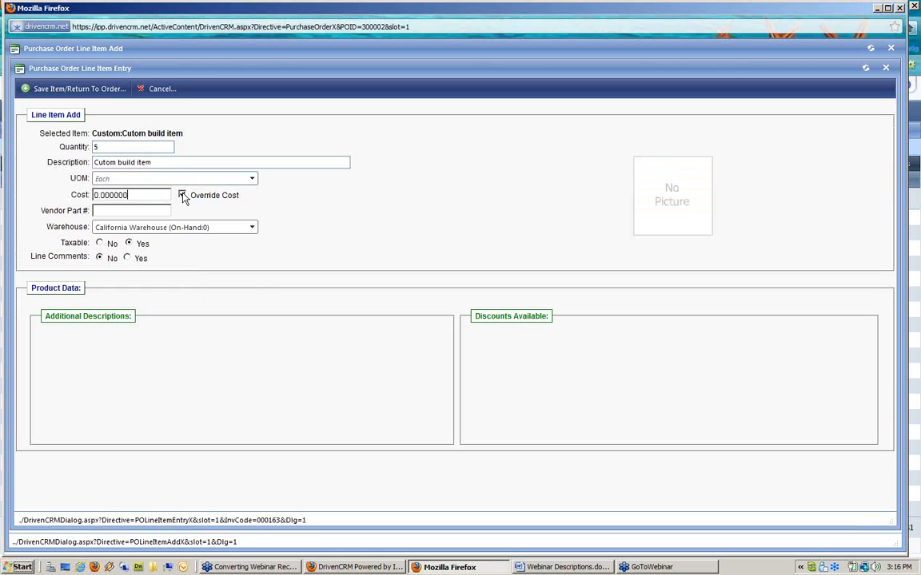
{"action": "key", "text": "ctrl+a"}
{"action": "type", "text": "15.00"}
{"action": "left_click", "coordinate": [60, 90]}
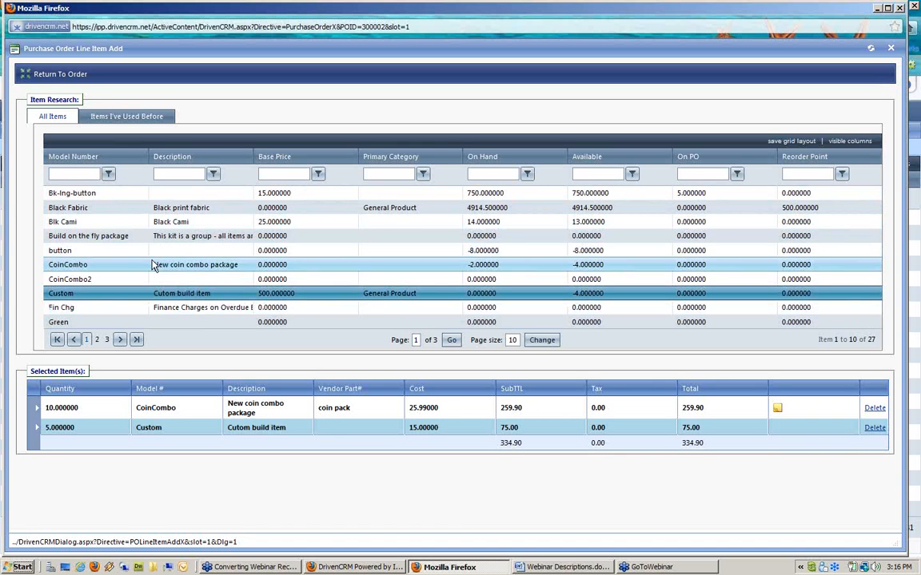
Step: Sort items by Available and filter descriptions by 'key' to show only keyboard
{"action": "left_click", "coordinate": [240, 292]}
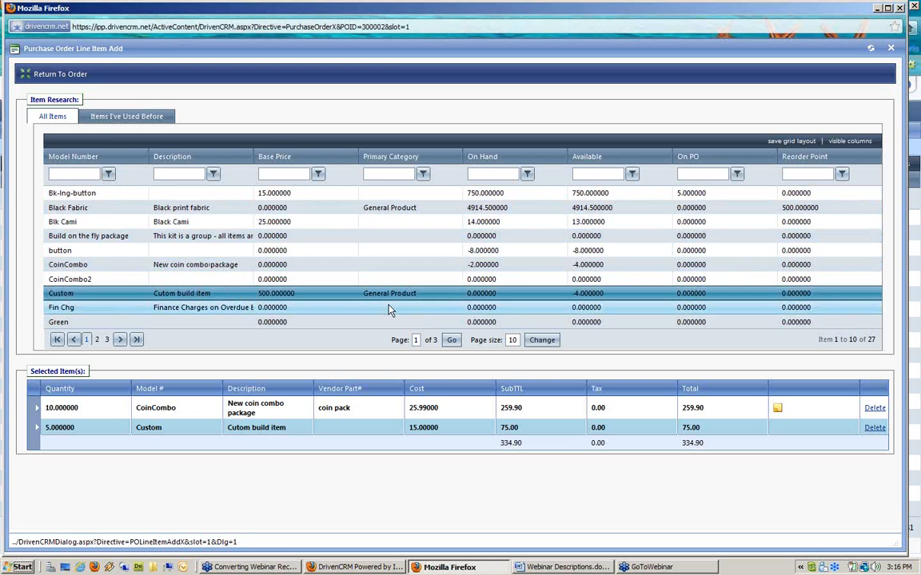
{"action": "left_click", "coordinate": [589, 161]}
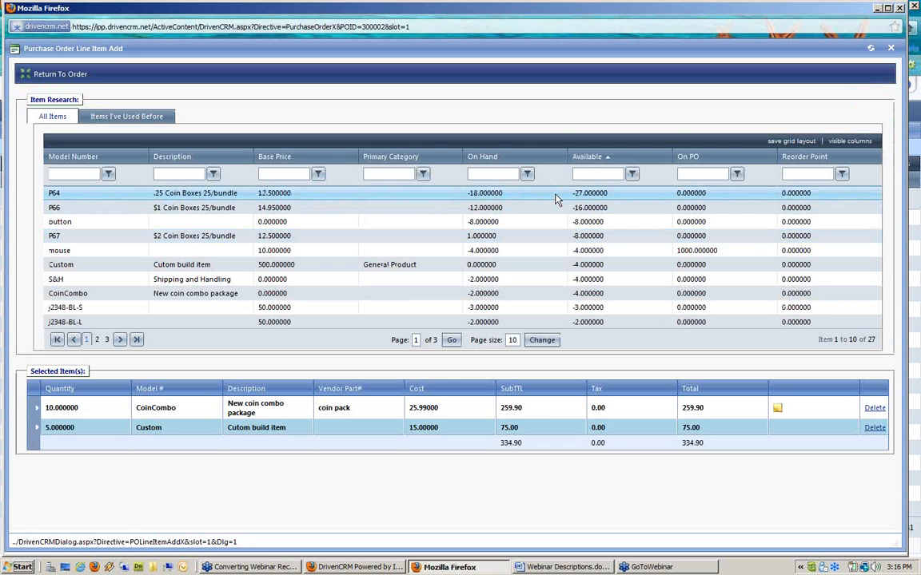
{"action": "left_click", "coordinate": [179, 175]}
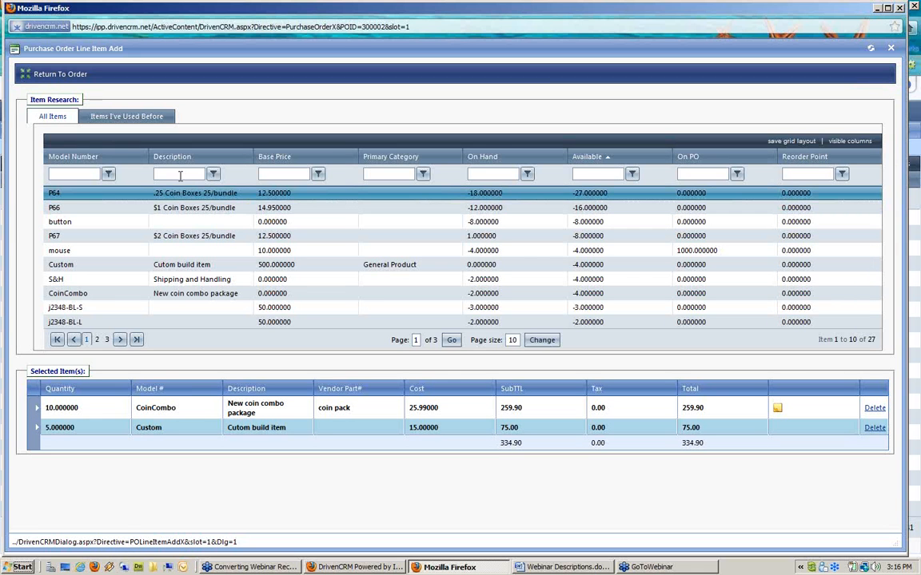
{"action": "type", "text": "key"}
{"action": "key", "text": "Return"}
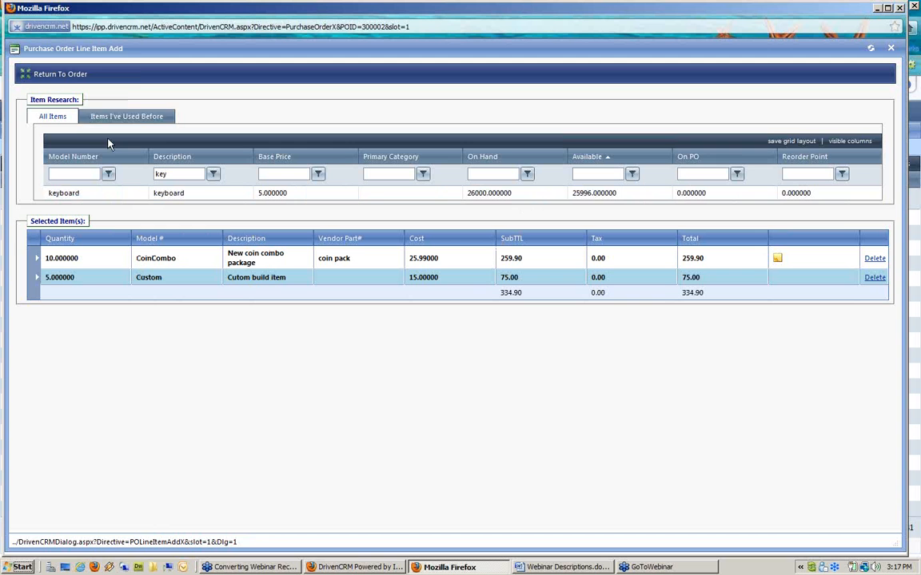
Step: Return to the Milner purchase order and begin a PO #300002 e-mail
{"action": "left_click", "coordinate": [77, 77]}
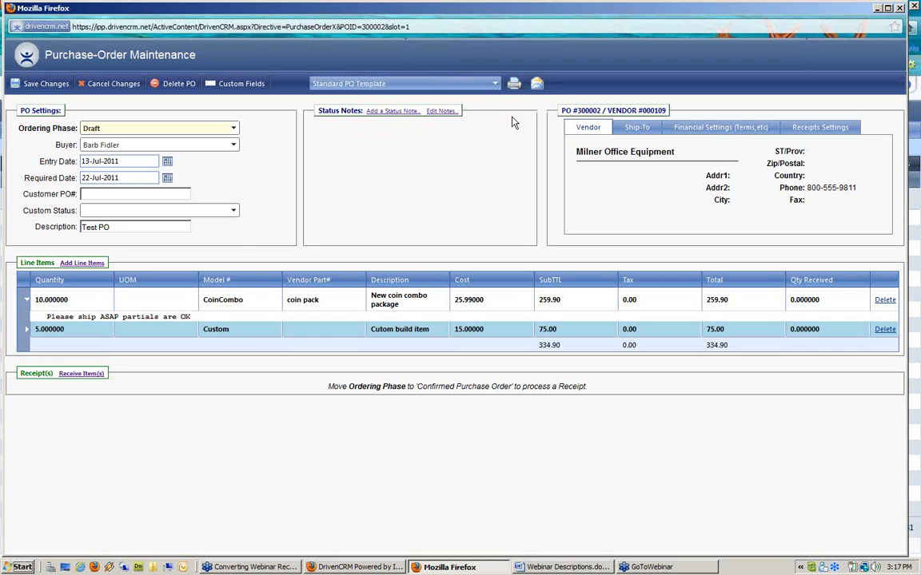
{"action": "left_click", "coordinate": [538, 85]}
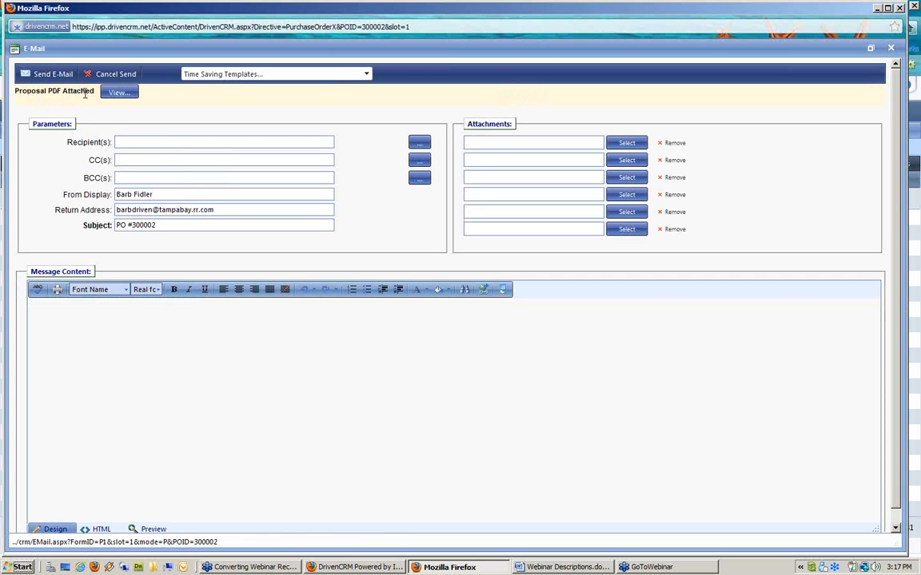
Step: Choose a Milner Office Equipment employee's e-mail address as the PO e-mail recipient
{"action": "left_click_drag", "start_coordinate": [85, 93], "coordinate": [11, 92]}
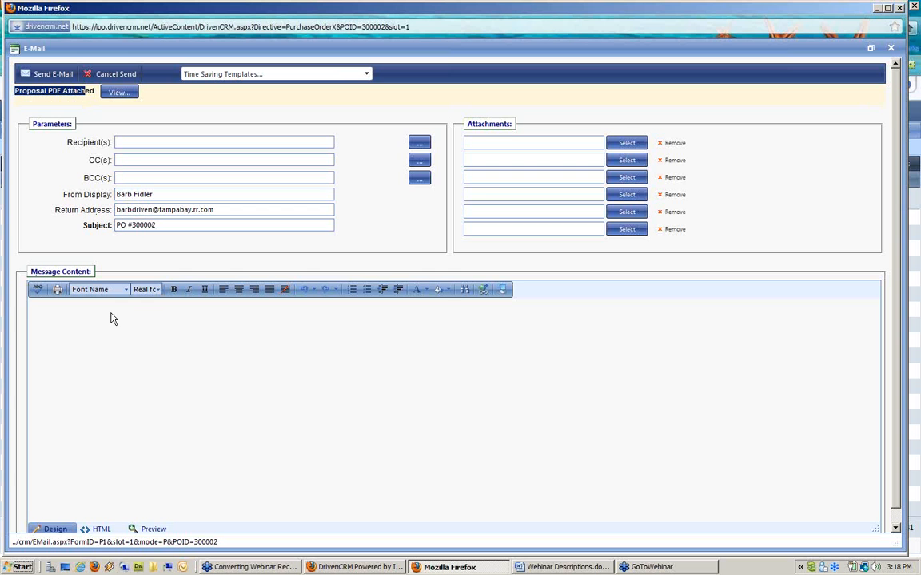
{"action": "left_click", "coordinate": [154, 142]}
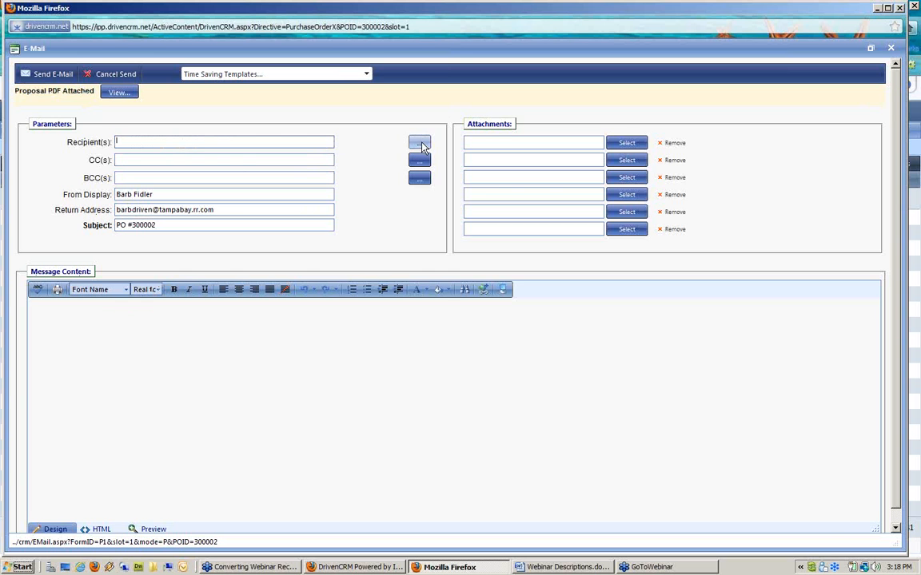
{"action": "left_click", "coordinate": [420, 143]}
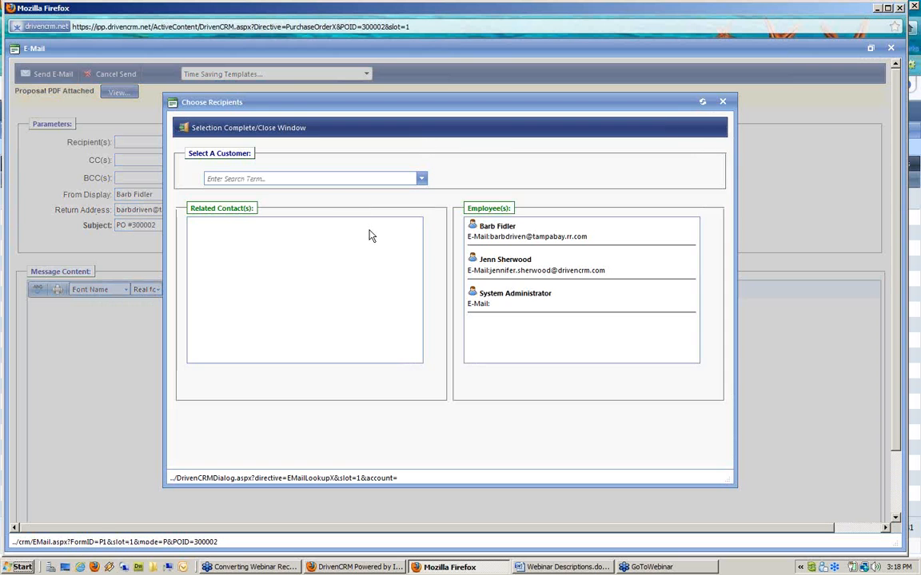
{"action": "left_click", "coordinate": [267, 178]}
{"action": "type", "text": "mil"}
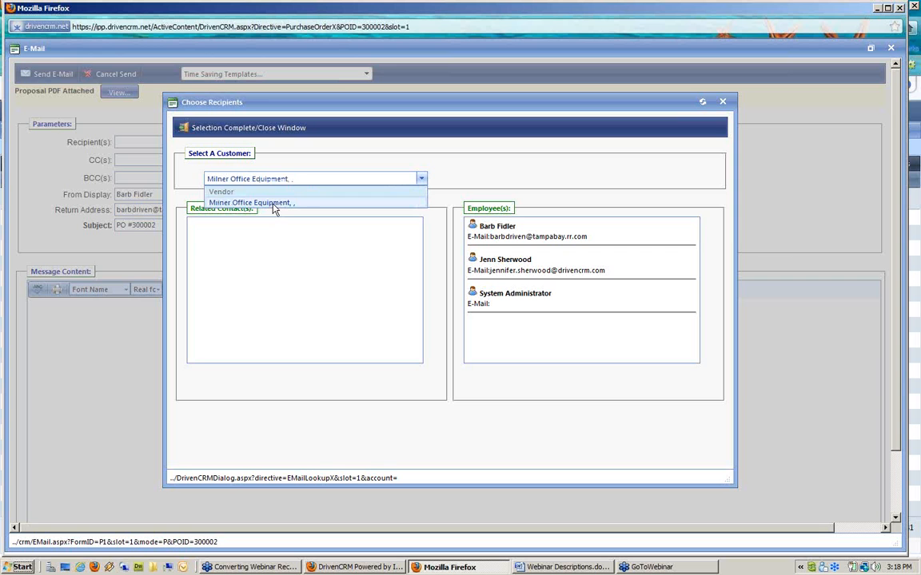
{"action": "left_click", "coordinate": [274, 204]}
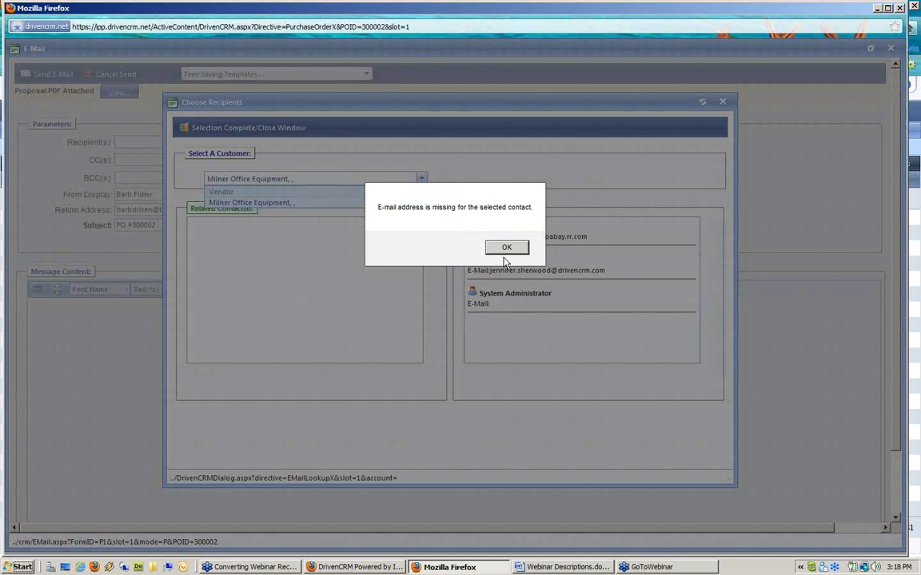
{"action": "left_click", "coordinate": [504, 251]}
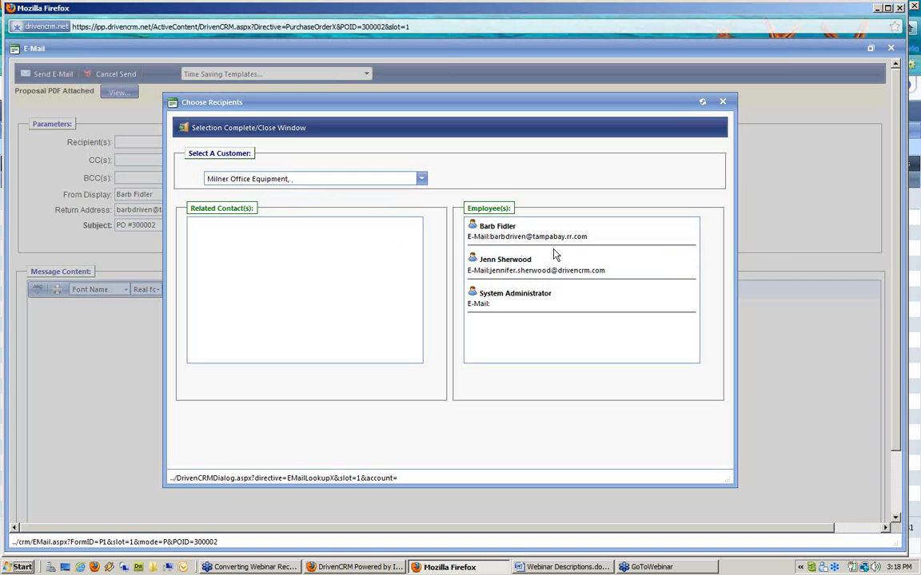
{"action": "double_click", "coordinate": [505, 228]}
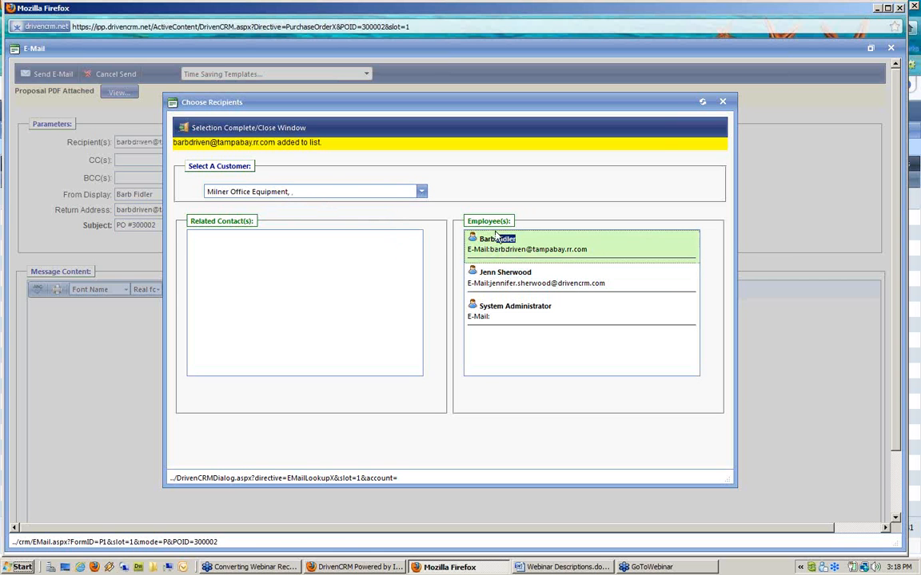
{"action": "left_click", "coordinate": [246, 127]}
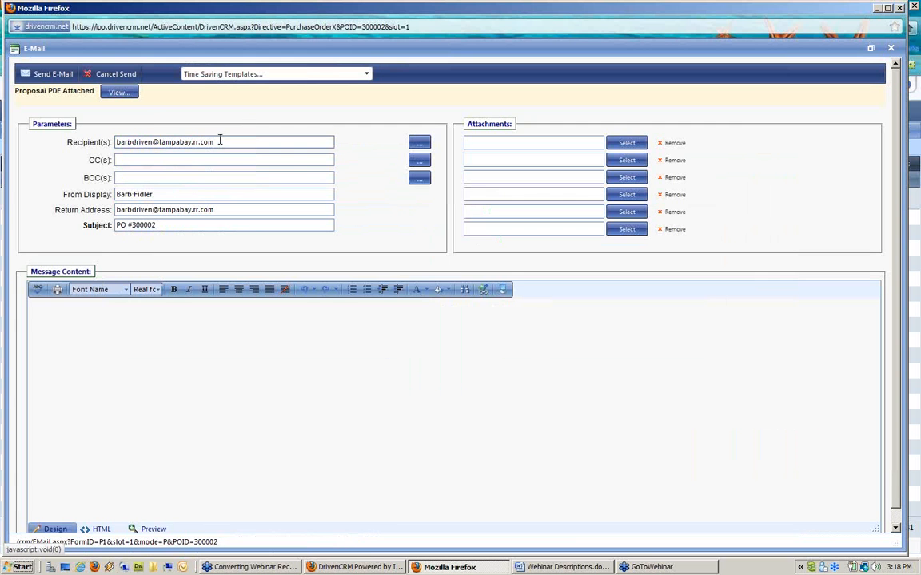
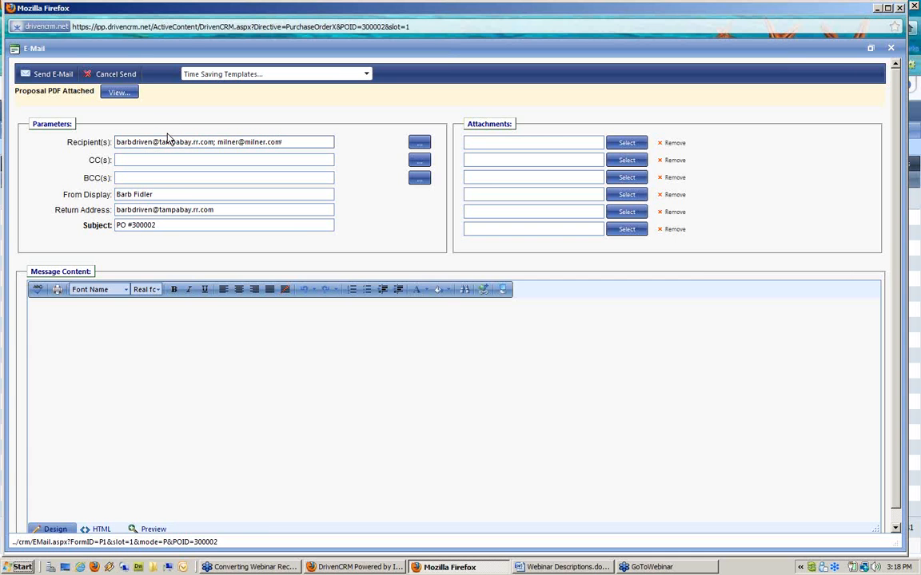
Step: Add a second recipient e-mail address and review the sender name and PO subject
{"action": "left_click", "coordinate": [212, 142]}
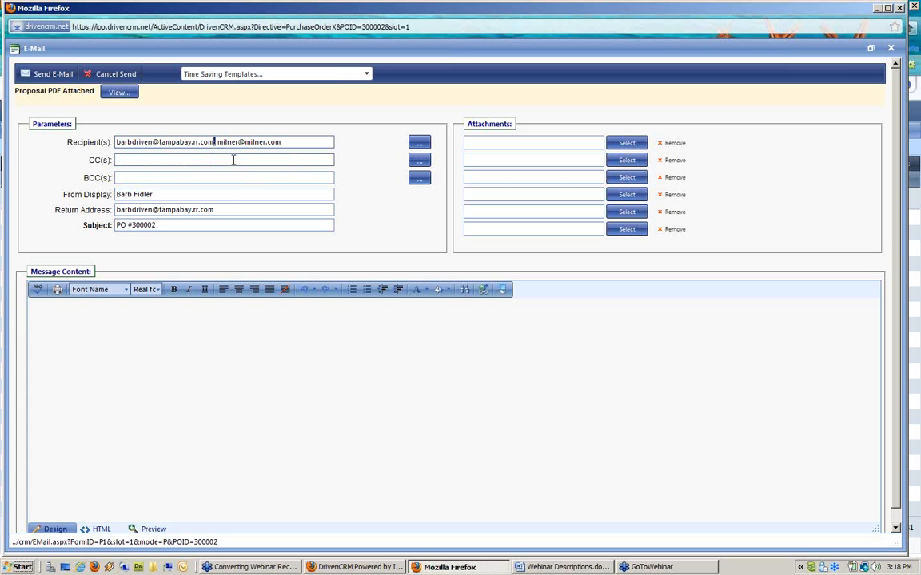
{"action": "left_click", "coordinate": [175, 227]}
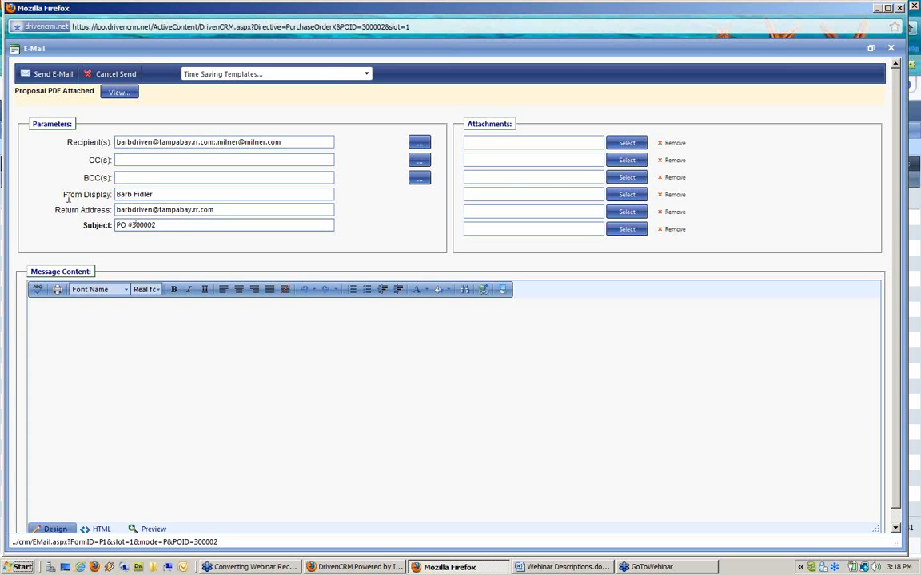
{"action": "left_click_drag", "start_coordinate": [64, 195], "coordinate": [177, 195]}
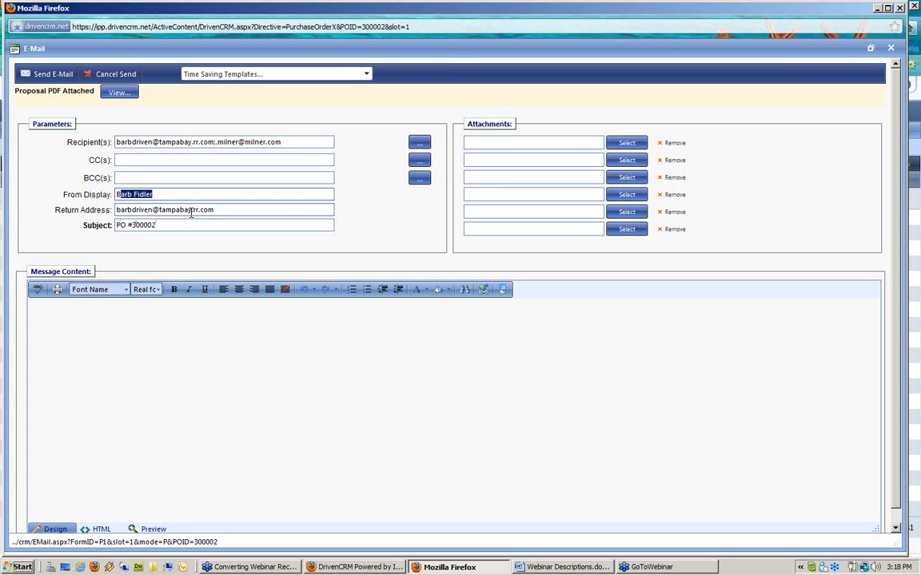
{"action": "left_click", "coordinate": [98, 225]}
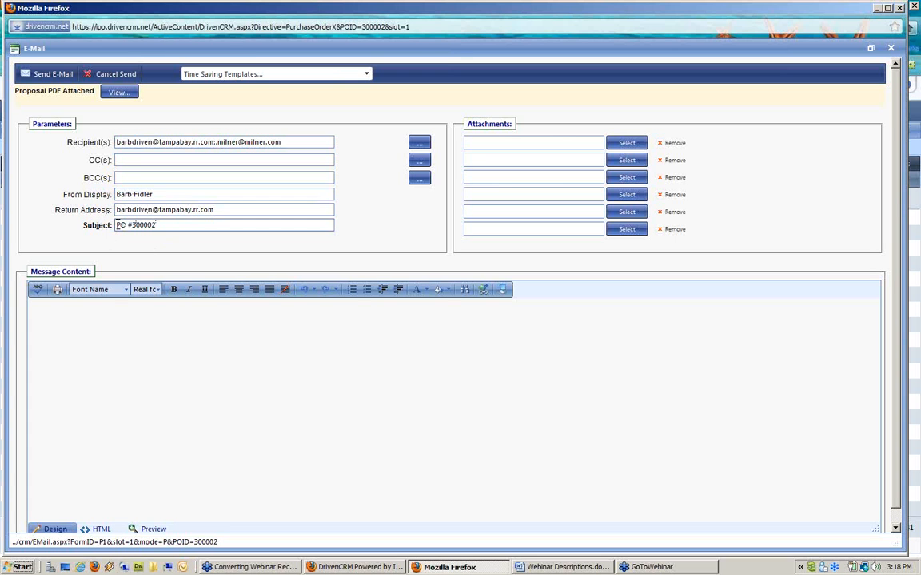
{"action": "double_click", "coordinate": [134, 224]}
Step: Write the message body 'please confirm pricing & availability.'
{"action": "left_click", "coordinate": [171, 310]}
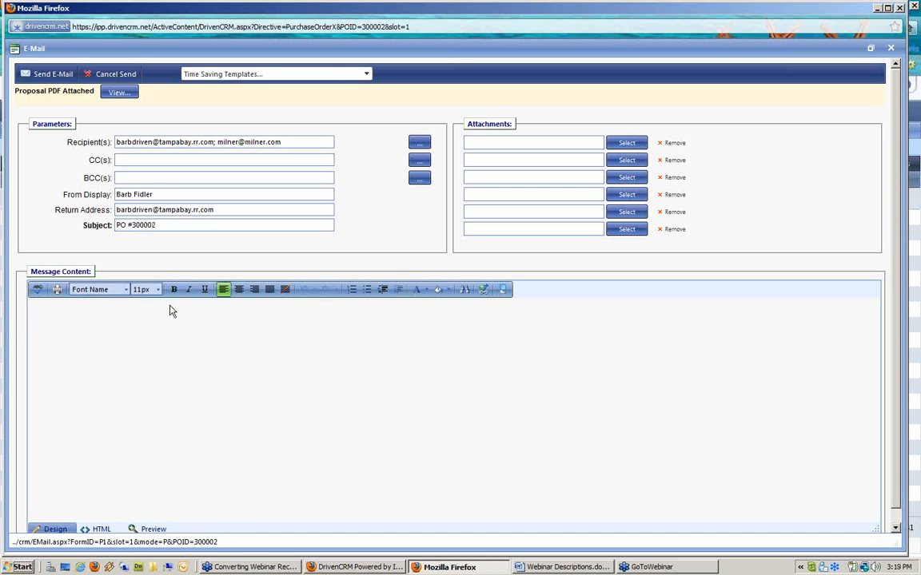
{"action": "type", "text": "plea"}
{"action": "type", "text": "se d"}
{"action": "type", "text": "onfrim"}
{"action": "key", "text": "BackSpace"}
{"action": "key", "text": "BackSpace"}
{"action": "key", "text": "BackSpace"}
{"action": "key", "text": "BackSpace"}
{"action": "key", "text": "BackSpace"}
{"action": "type", "text": "firm c"}
{"action": "type", "text": "ricing & avav"}
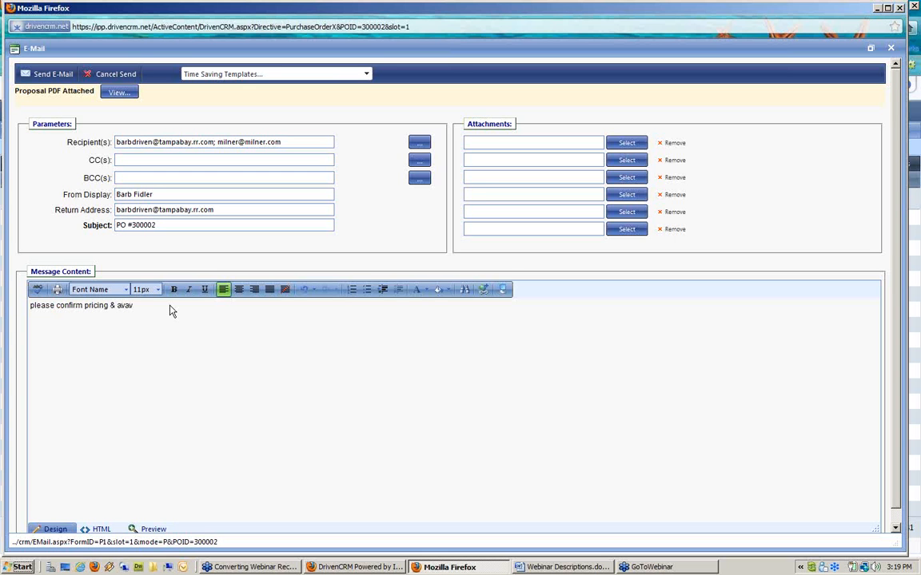
{"action": "type", "text": "lavbility."}
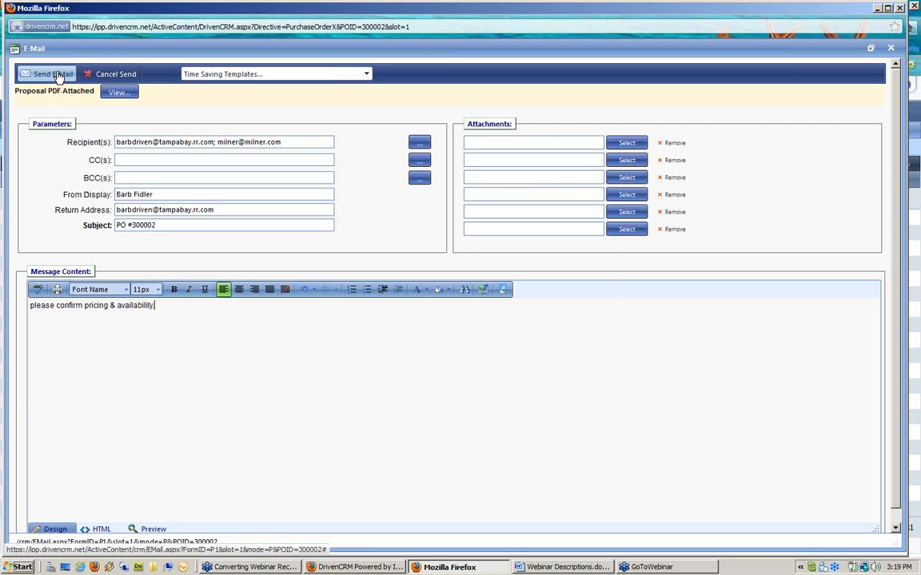
Step: Send the PO #300002 e-mail, acknowledge the confirmation, and save the purchase order
{"action": "left_click", "coordinate": [58, 76]}
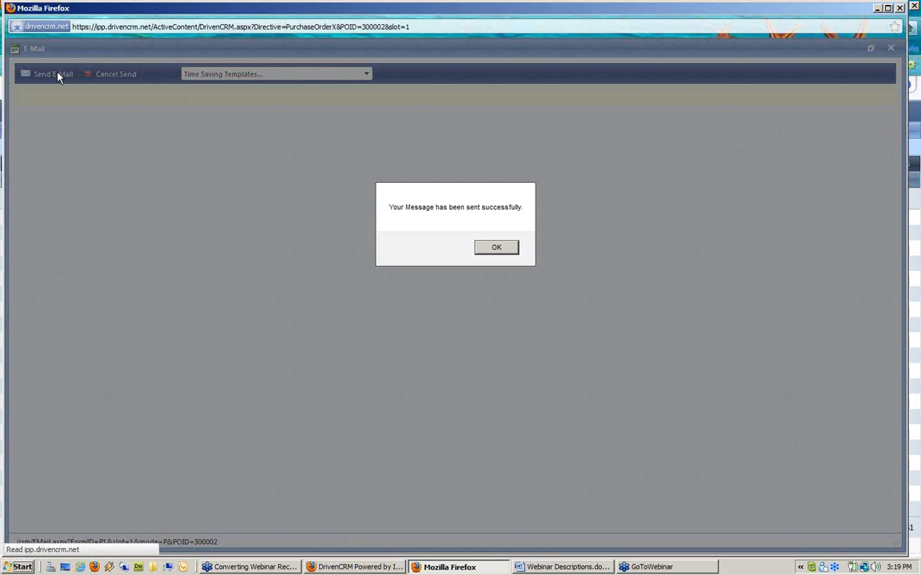
{"action": "left_click", "coordinate": [496, 249]}
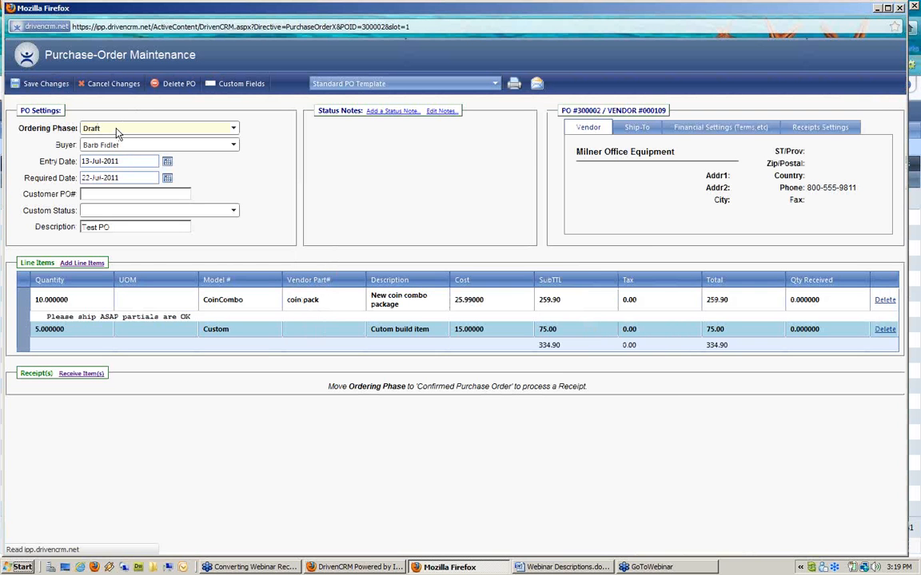
{"action": "left_click", "coordinate": [44, 85]}
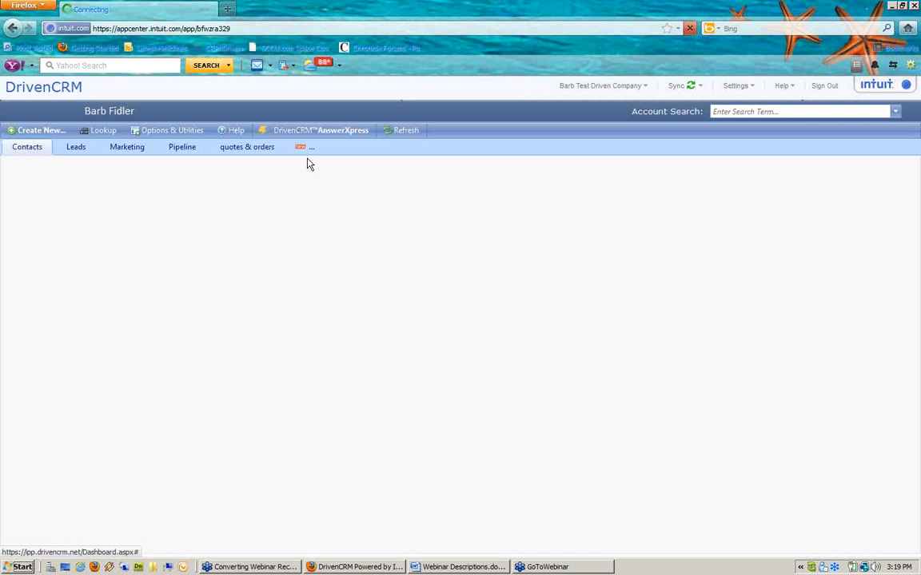
Step: Create a workspace named 'purchasing' with the one-over-two stacked panel layout
{"action": "left_click", "coordinate": [302, 151]}
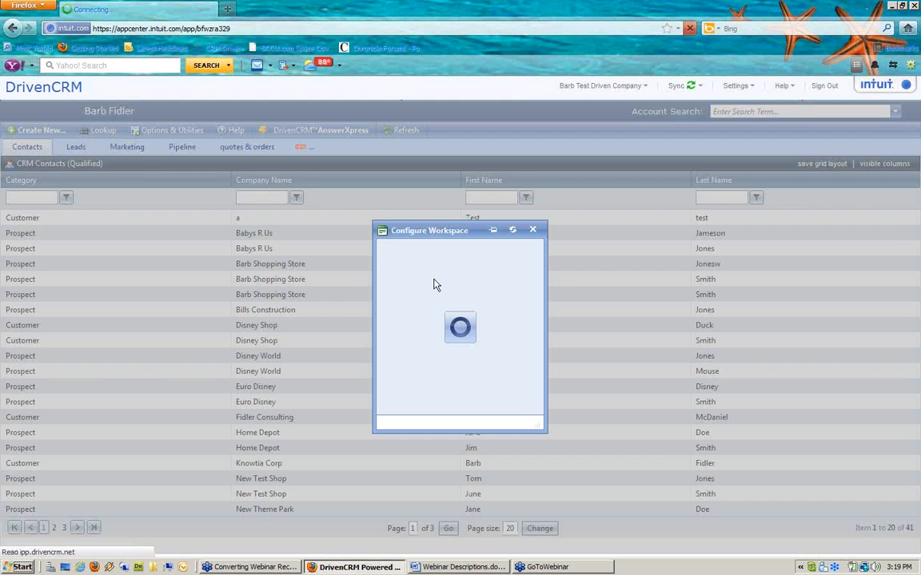
{"action": "left_click", "coordinate": [442, 263]}
{"action": "type", "text": "puch"}
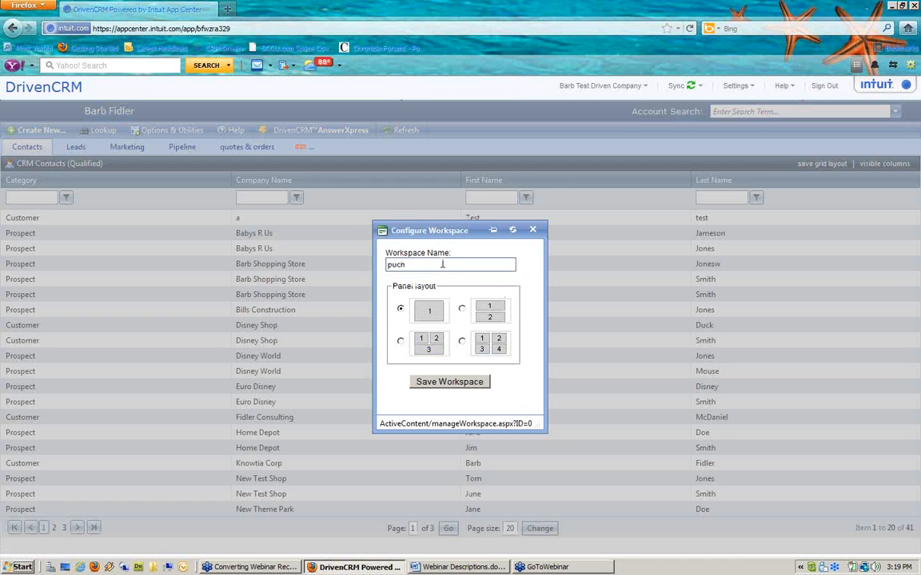
{"action": "key", "text": "BackSpace"}
{"action": "key", "text": "BackSpace"}
{"action": "type", "text": "rchas"}
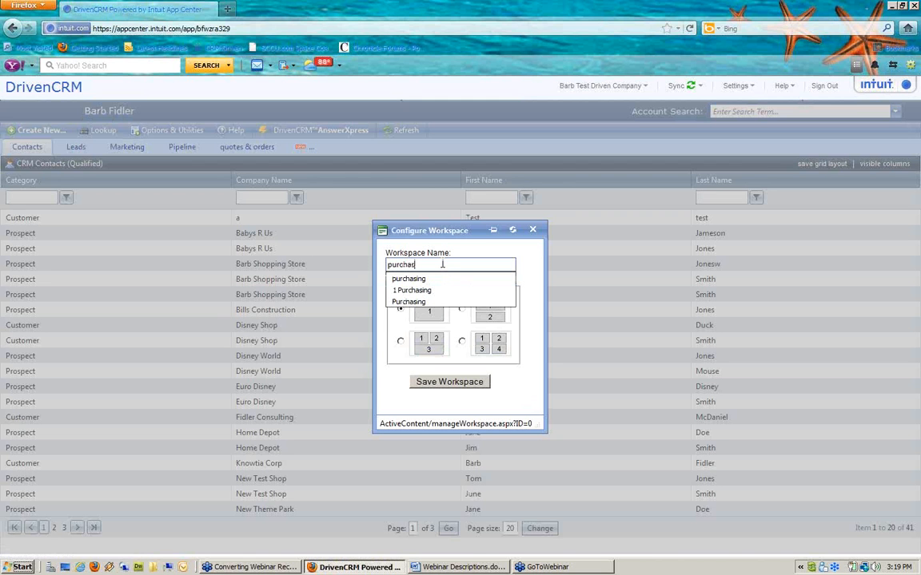
{"action": "left_click", "coordinate": [437, 280]}
{"action": "left_click", "coordinate": [461, 308]}
{"action": "left_click", "coordinate": [461, 384]}
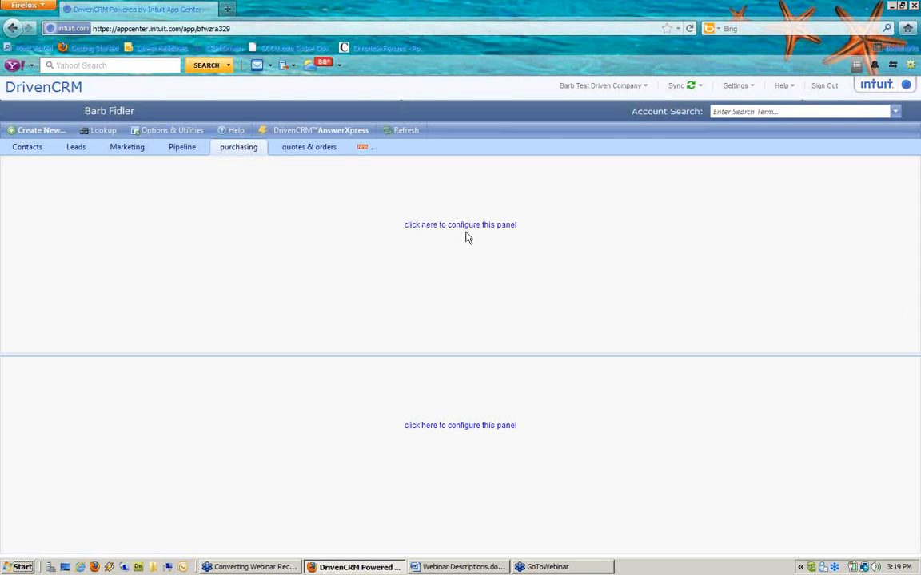
Step: Fill the top panel with the Purchase Order Processing 'Open Purchase Orders' list
{"action": "left_click", "coordinate": [467, 226]}
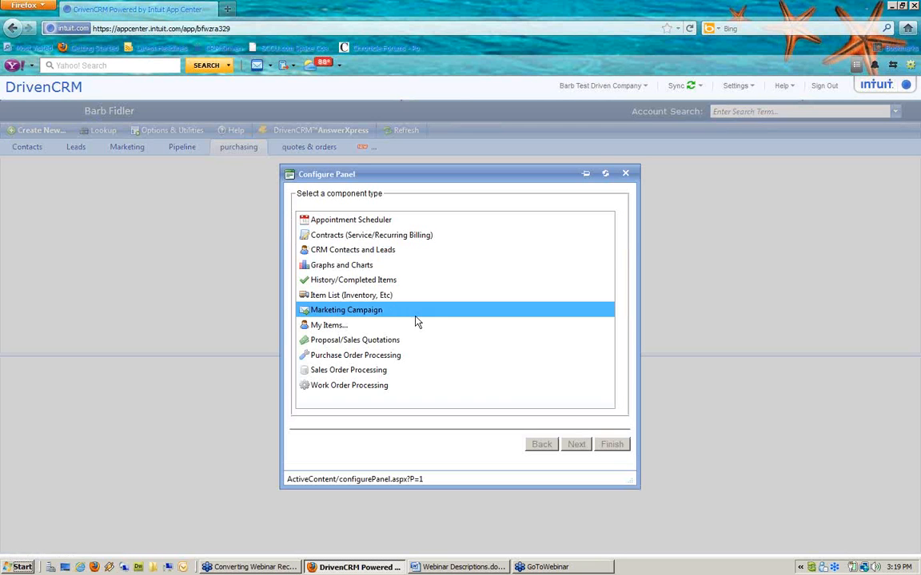
{"action": "left_click", "coordinate": [403, 355]}
{"action": "left_click", "coordinate": [577, 444]}
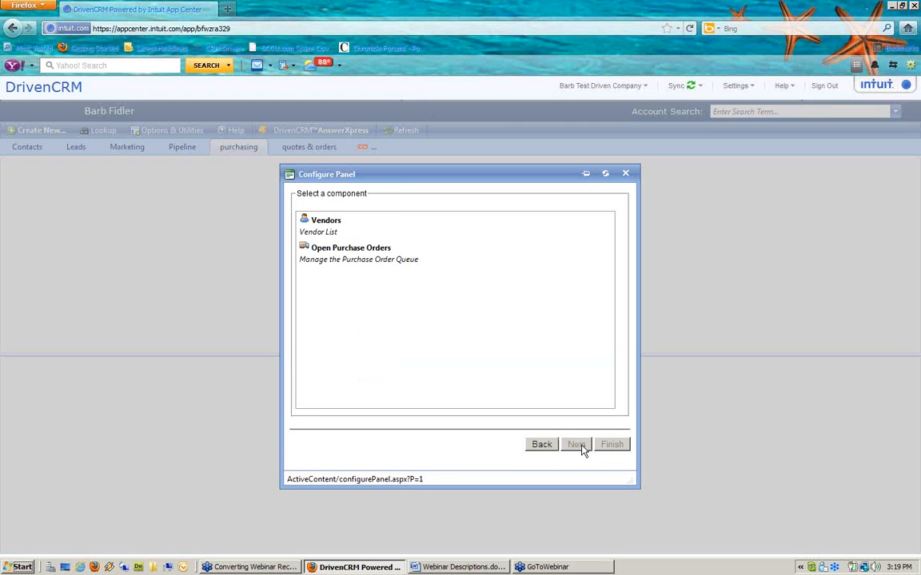
{"action": "left_click", "coordinate": [417, 266]}
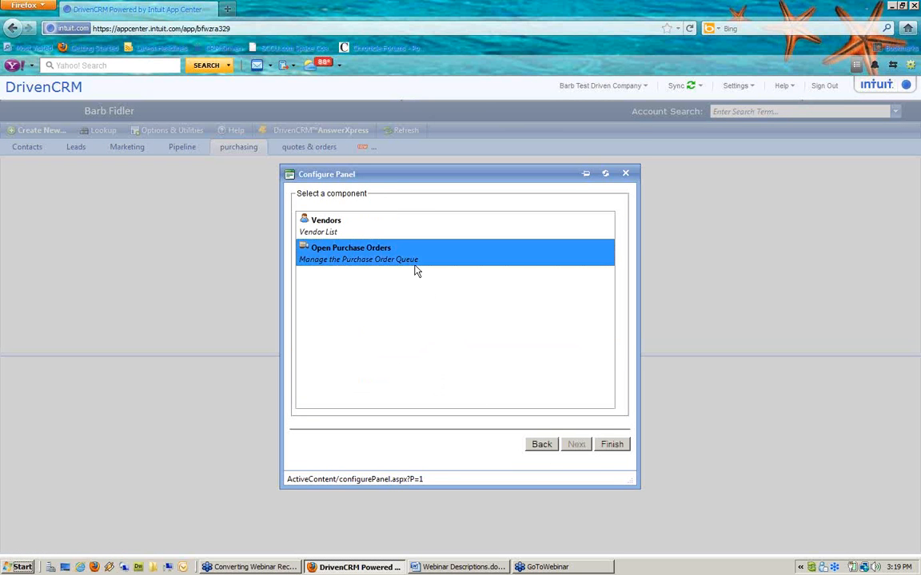
{"action": "left_click", "coordinate": [620, 445]}
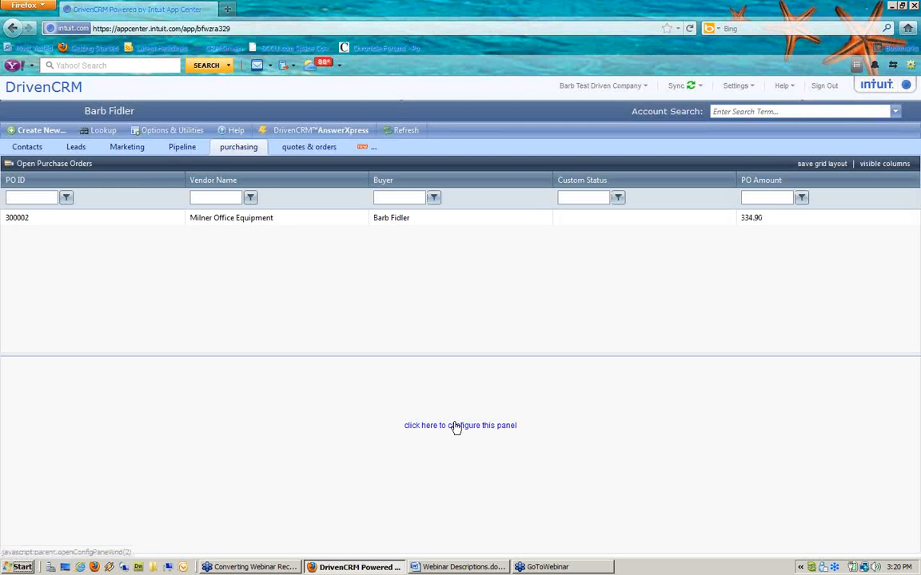
Step: Fill the bottom panel with the Purchase Order Processing 'Vendors' list
{"action": "left_click", "coordinate": [455, 426]}
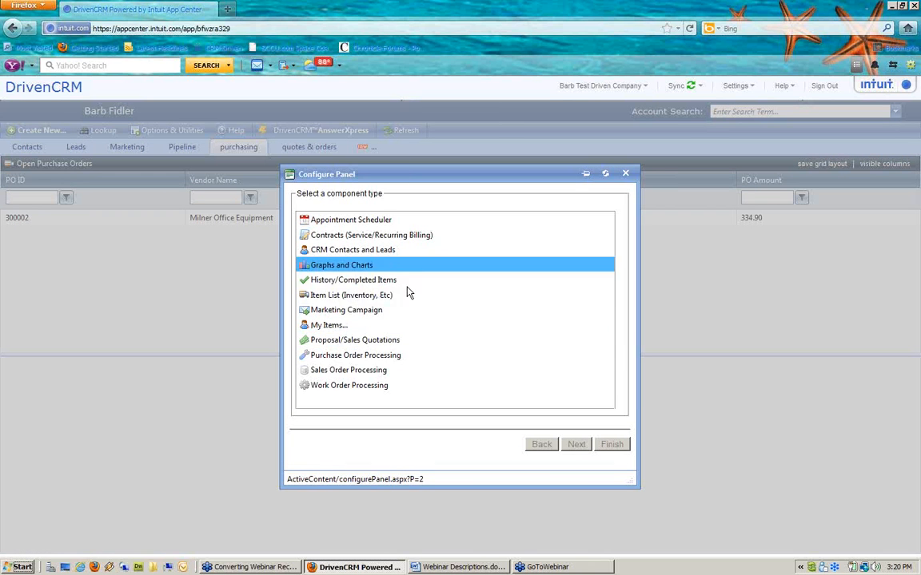
{"action": "left_click", "coordinate": [390, 355]}
{"action": "left_click", "coordinate": [576, 444]}
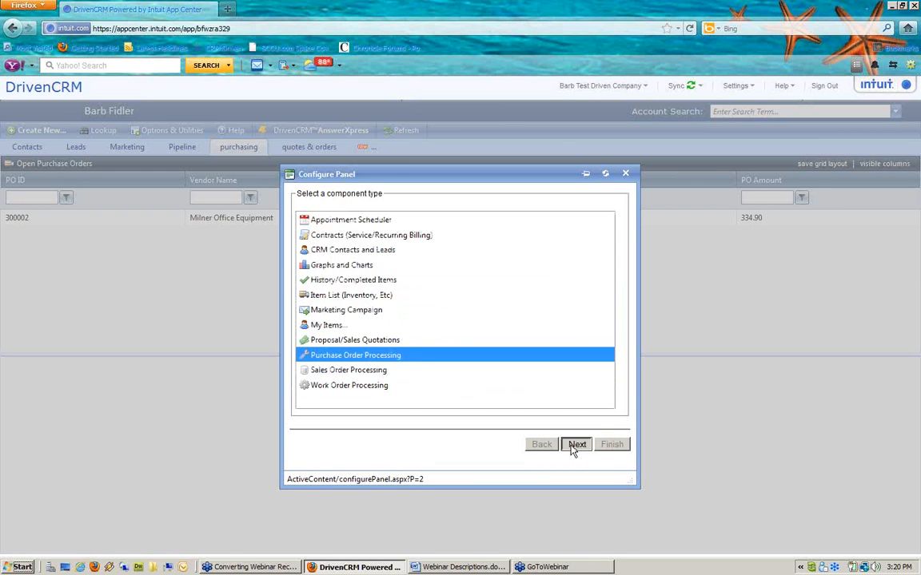
{"action": "left_click", "coordinate": [356, 230]}
{"action": "left_click", "coordinate": [615, 445]}
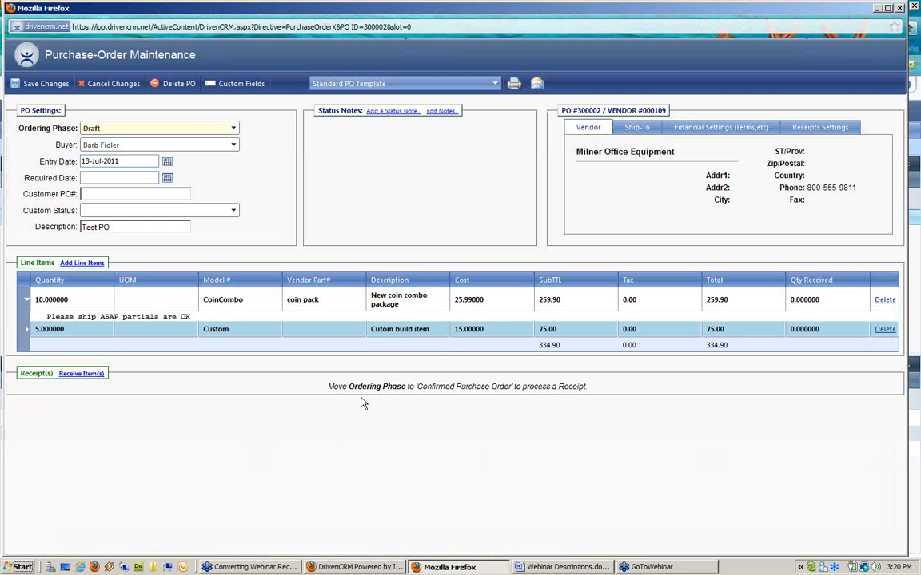
Step: Change the Custom line item's cost on PO 300002 from 15 to 17 and save it
{"action": "double_click", "coordinate": [477, 332]}
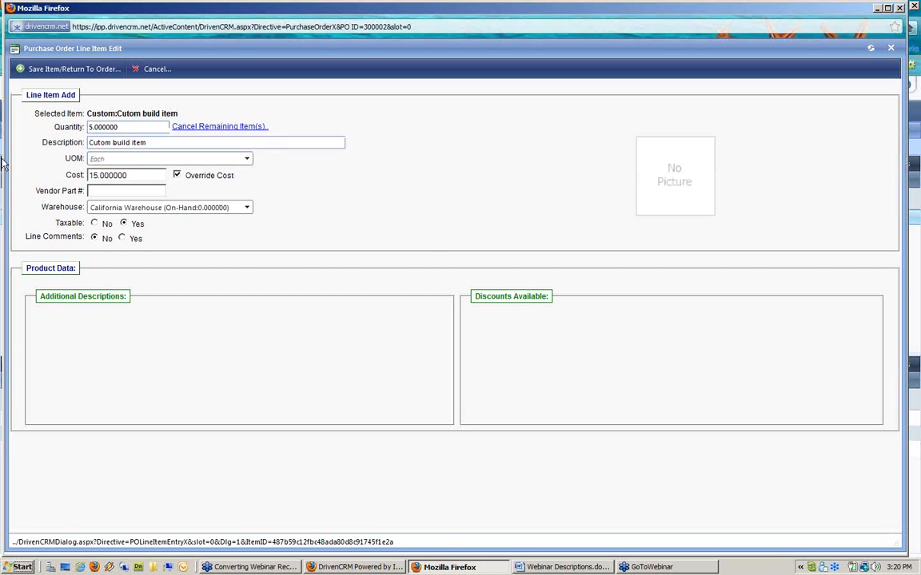
{"action": "double_click", "coordinate": [125, 175]}
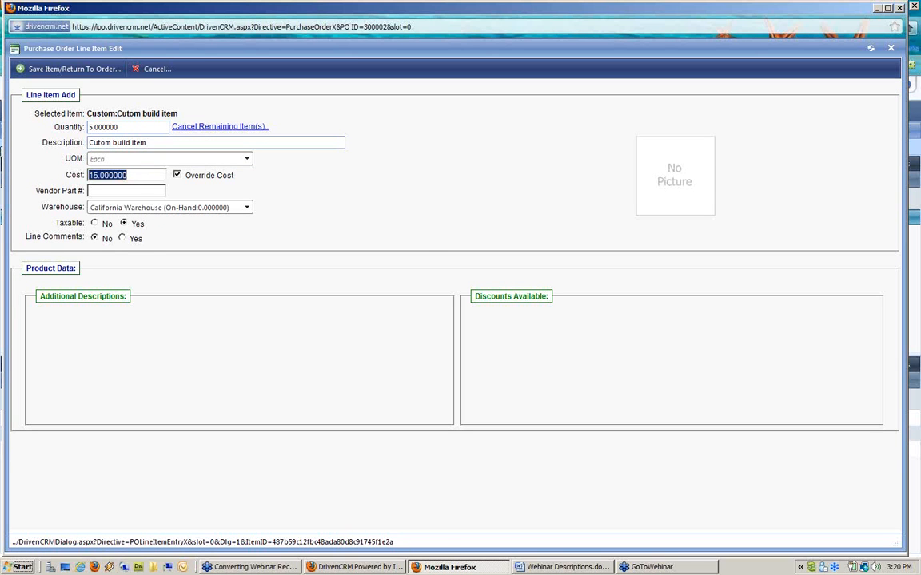
{"action": "type", "text": "17"}
{"action": "left_click", "coordinate": [78, 72]}
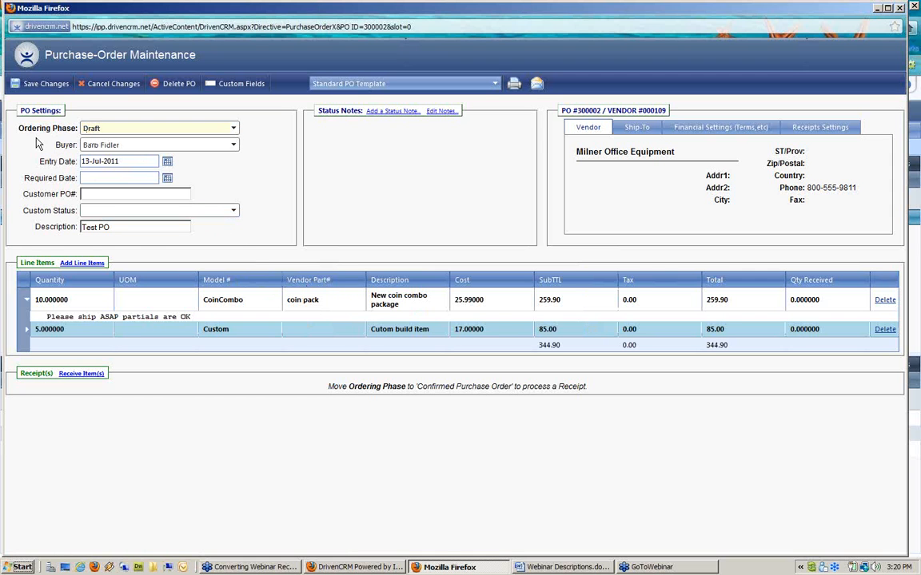
Step: Set the order's Ordering Phase to Confirmed Purchase Order and save the changes
{"action": "left_click", "coordinate": [80, 126]}
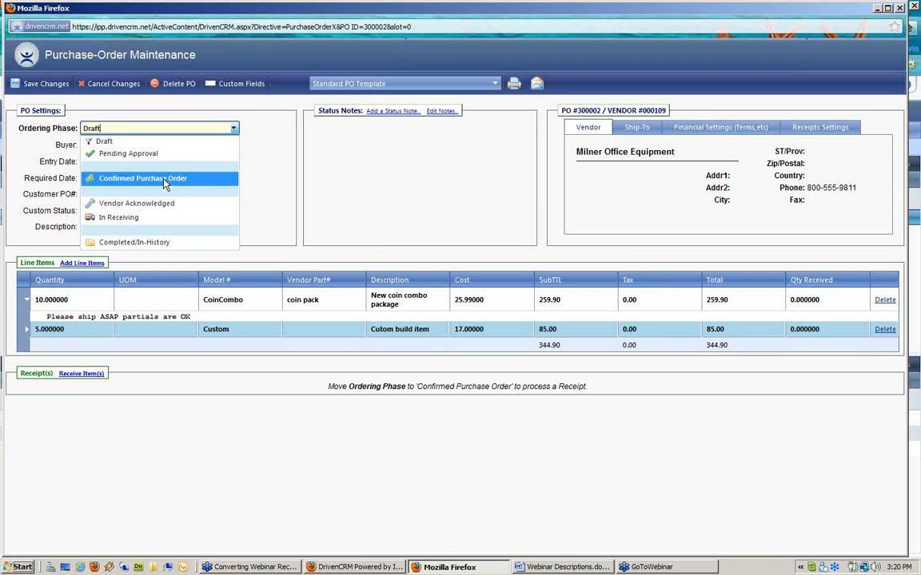
{"action": "left_click", "coordinate": [164, 183]}
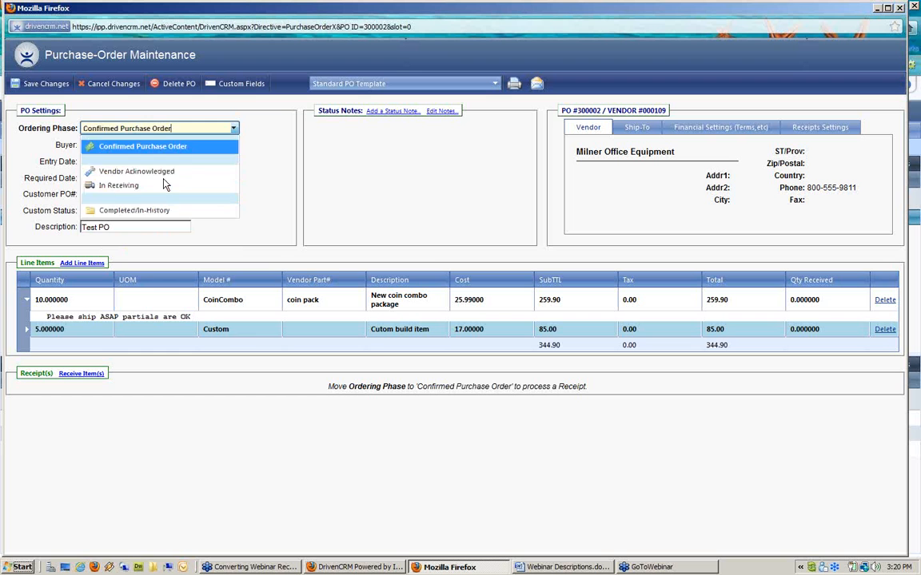
{"action": "left_click", "coordinate": [35, 85]}
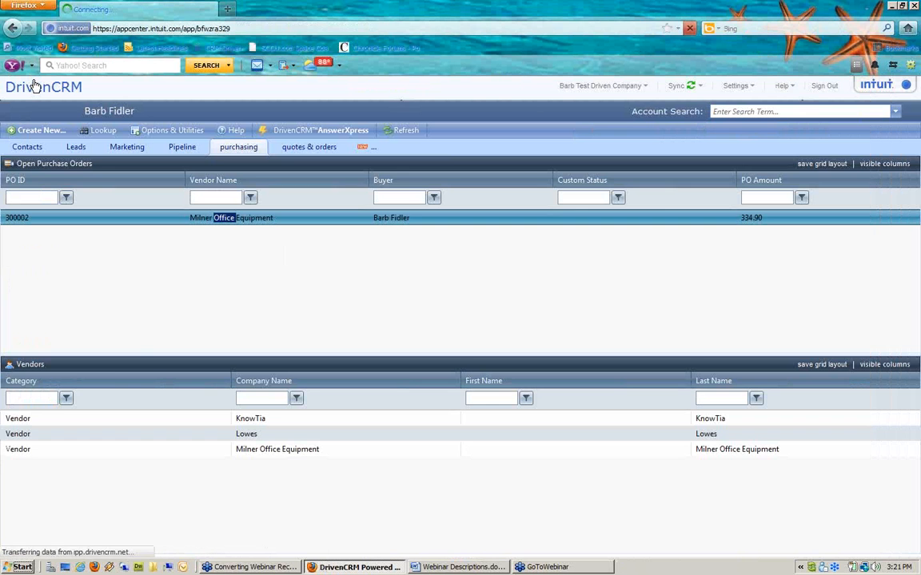
Step: Create a new Inventory workspace with the one-over-two panel layout
{"action": "left_click", "coordinate": [364, 148]}
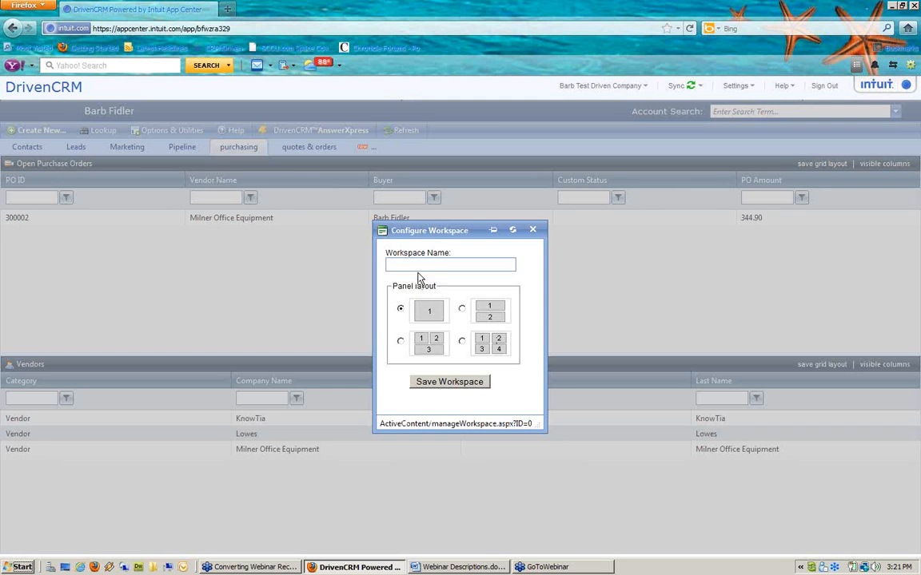
{"action": "type", "text": "Invn"}
{"action": "left_click", "coordinate": [461, 308]}
{"action": "left_click", "coordinate": [471, 386]}
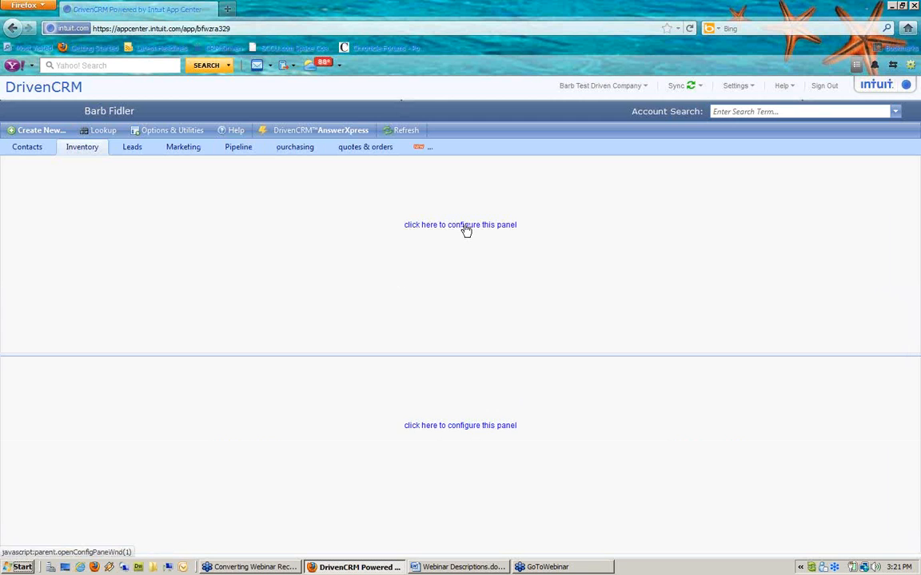
Step: Put the Item List 'All Active Items' component in the Inventory workspace's top panel
{"action": "left_click", "coordinate": [464, 227]}
{"action": "left_click", "coordinate": [404, 296]}
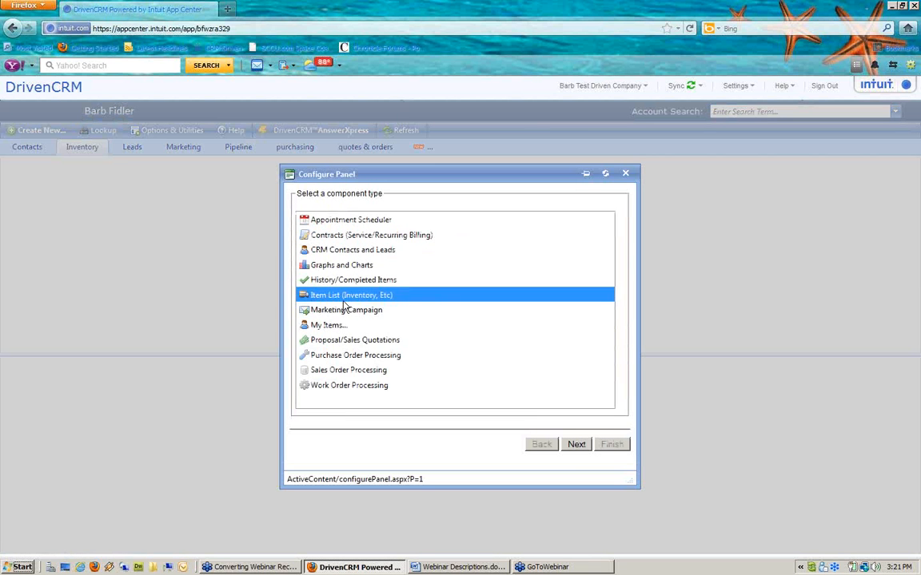
{"action": "left_click", "coordinate": [574, 447]}
{"action": "left_click", "coordinate": [382, 302]}
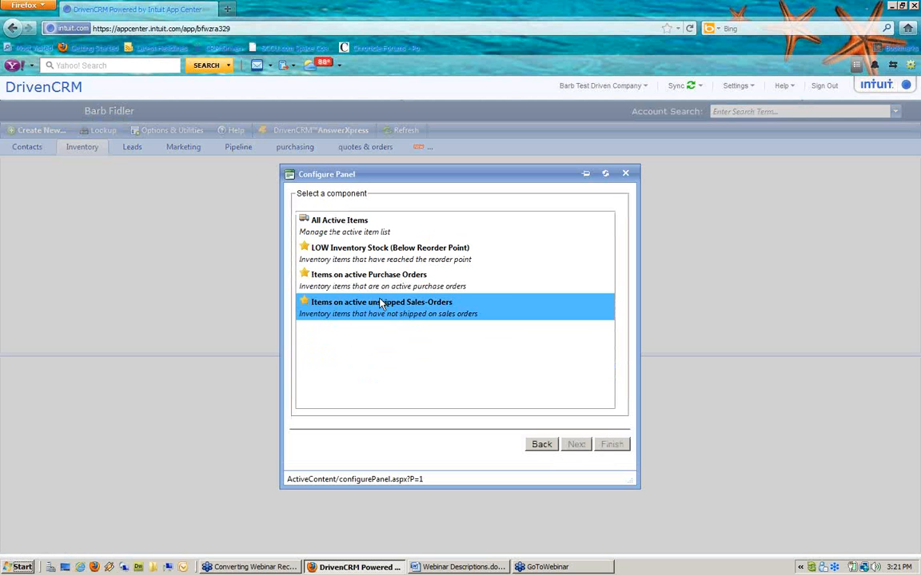
{"action": "left_click", "coordinate": [319, 230]}
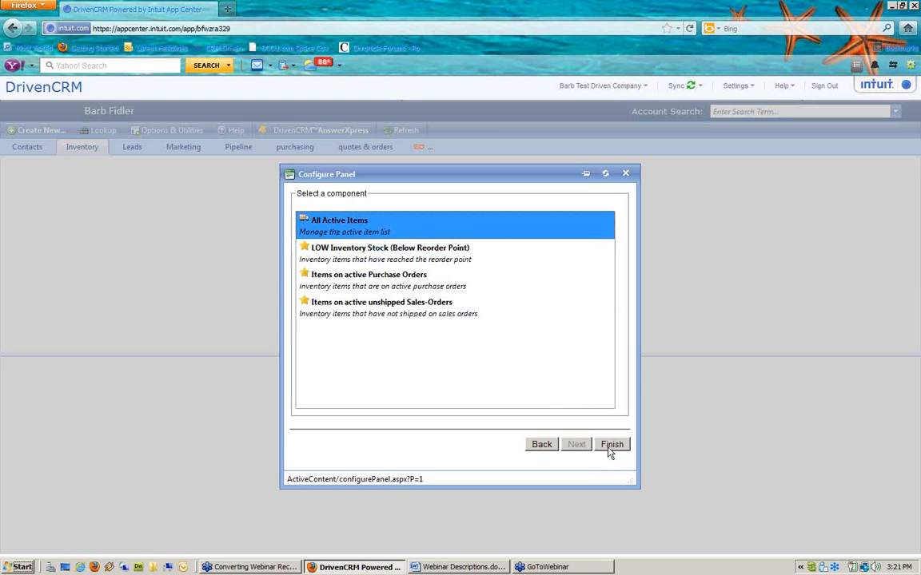
{"action": "left_click", "coordinate": [610, 446]}
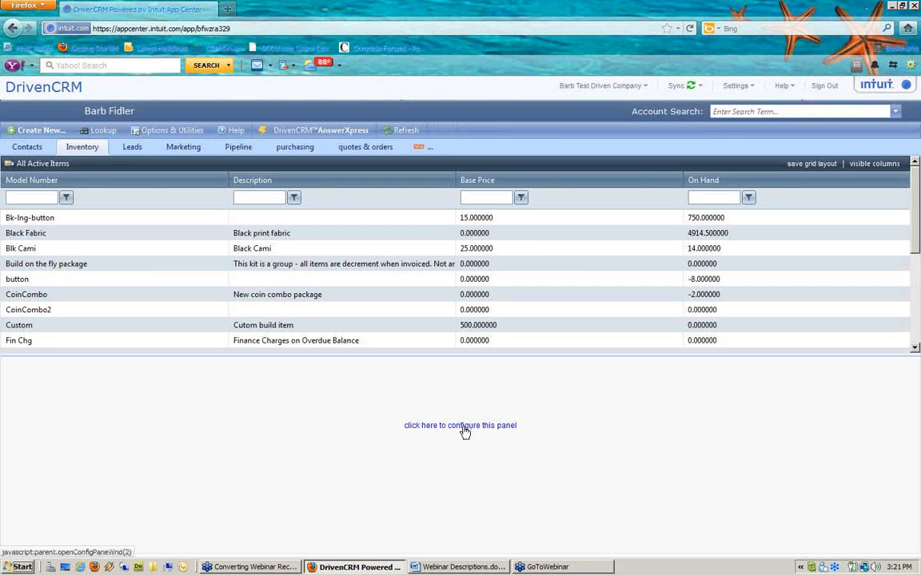
Step: Configure the lower panel with the Item List 'LOW Inventory Stock (Below Reorder Point)'
{"action": "left_click", "coordinate": [465, 429]}
{"action": "left_click", "coordinate": [407, 295]}
{"action": "left_click", "coordinate": [577, 445]}
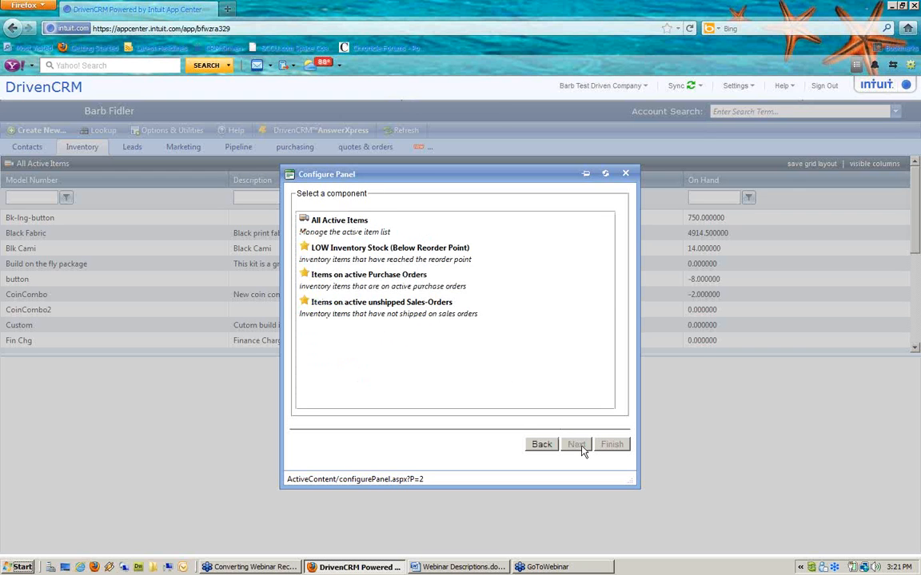
{"action": "left_click", "coordinate": [356, 264]}
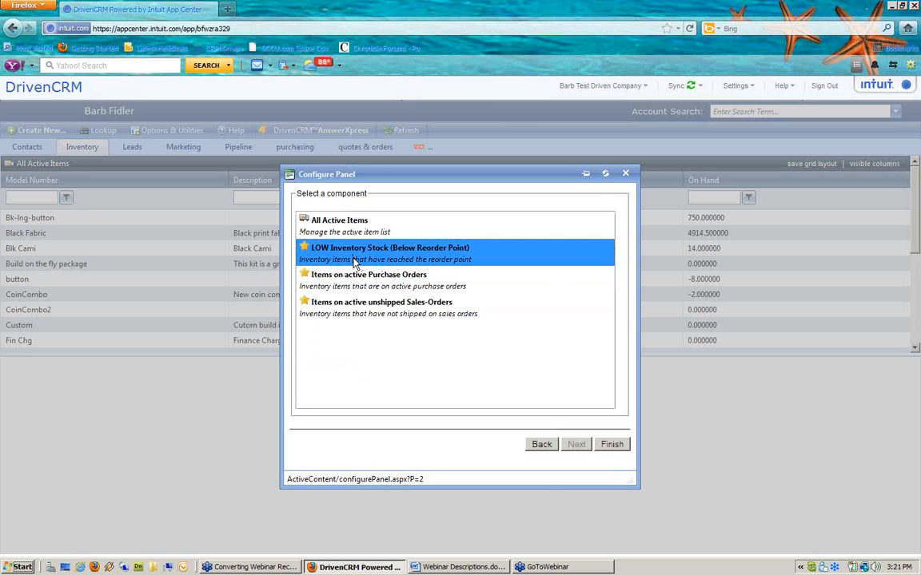
{"action": "left_click", "coordinate": [612, 450]}
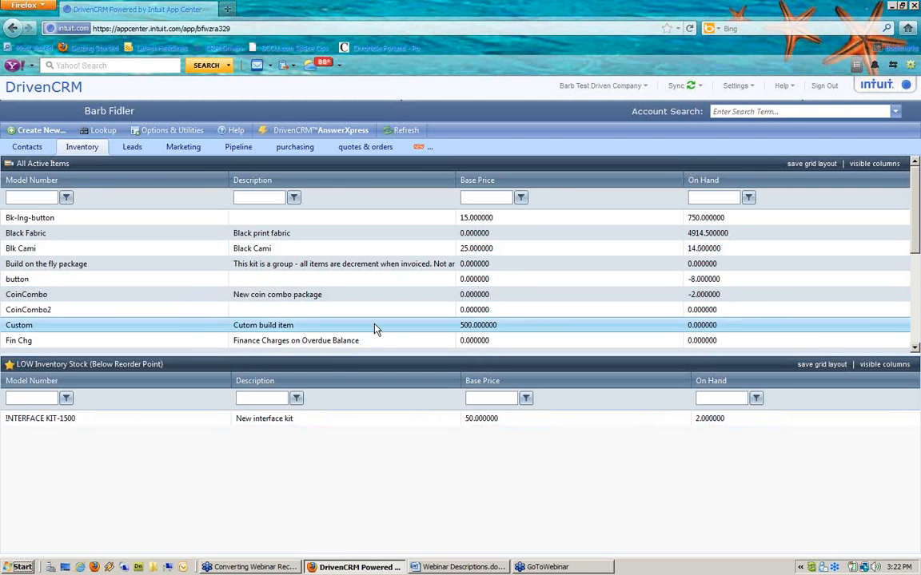
Step: Turn on the On SO, Available and Reorder Point columns for All Active Items and save
{"action": "left_click", "coordinate": [856, 166]}
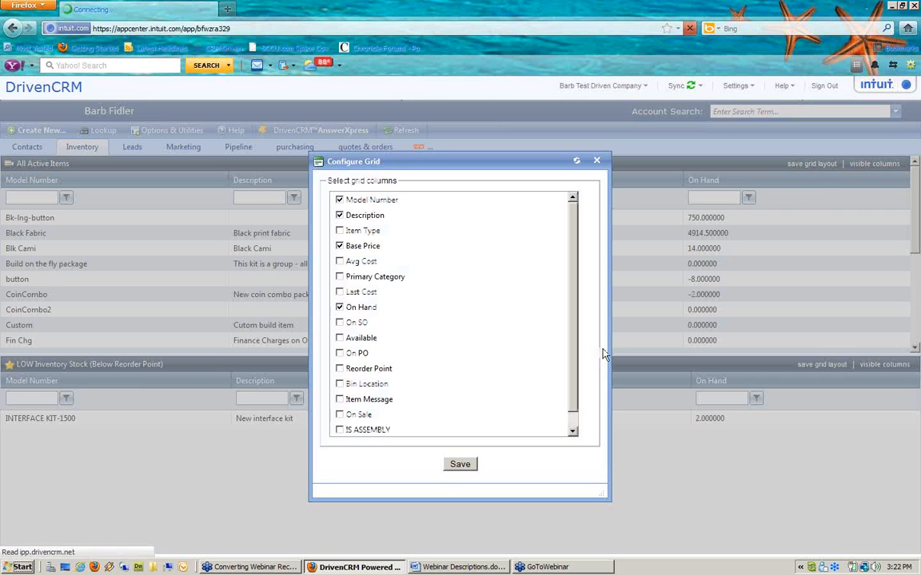
{"action": "left_click", "coordinate": [339, 323]}
{"action": "left_click", "coordinate": [340, 339]}
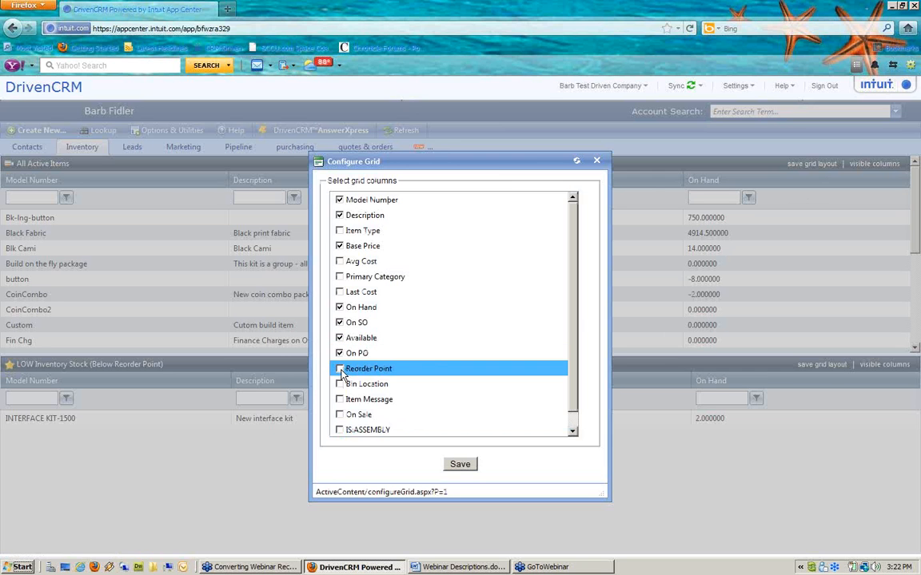
{"action": "left_click", "coordinate": [340, 370]}
{"action": "left_click", "coordinate": [462, 465]}
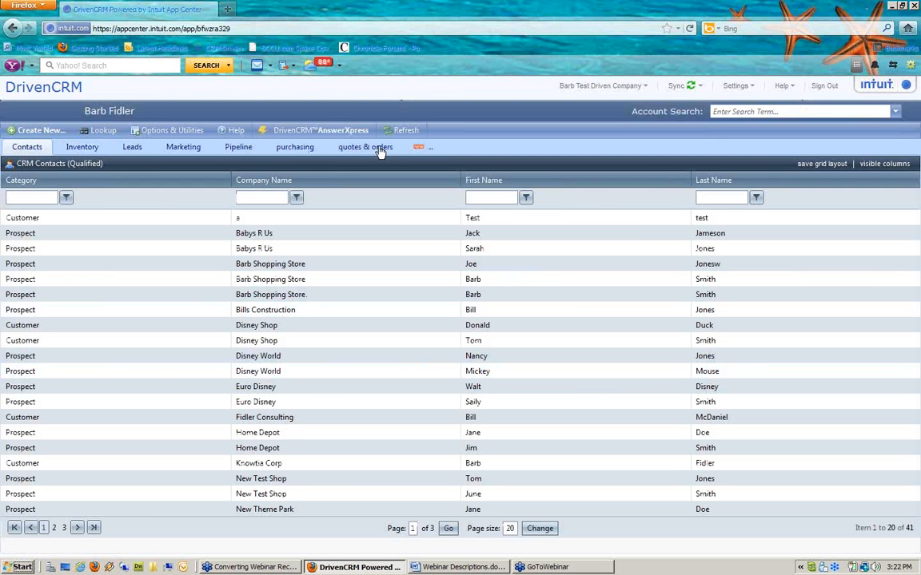
Step: Check the Custom and CoinCombo stock figures on the Inventory tab, then return to purchasing
{"action": "left_click", "coordinate": [362, 146]}
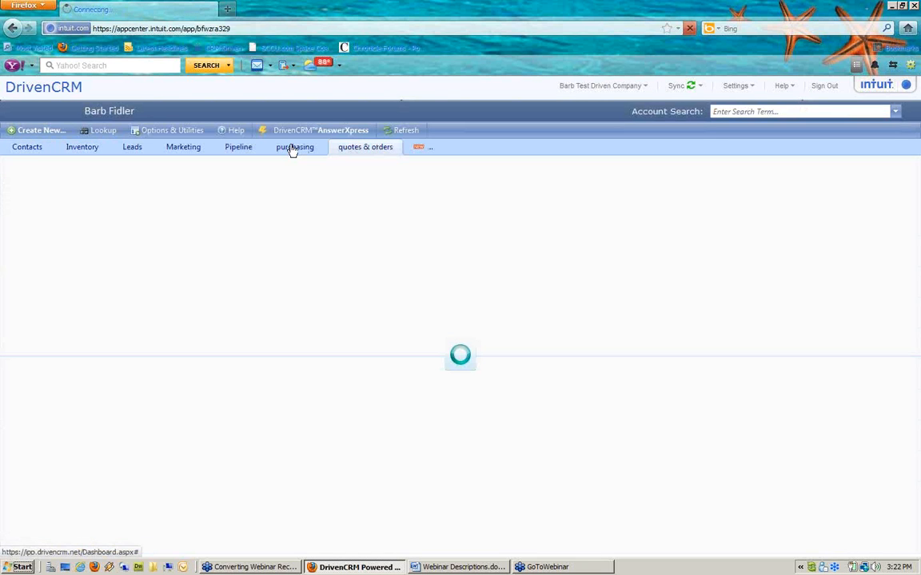
{"action": "left_click", "coordinate": [85, 150]}
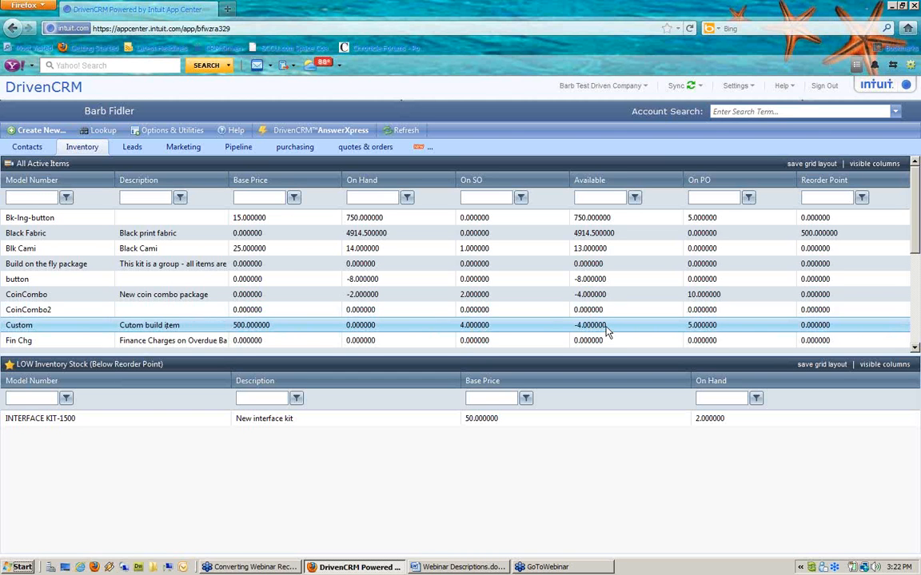
{"action": "left_click", "coordinate": [714, 330]}
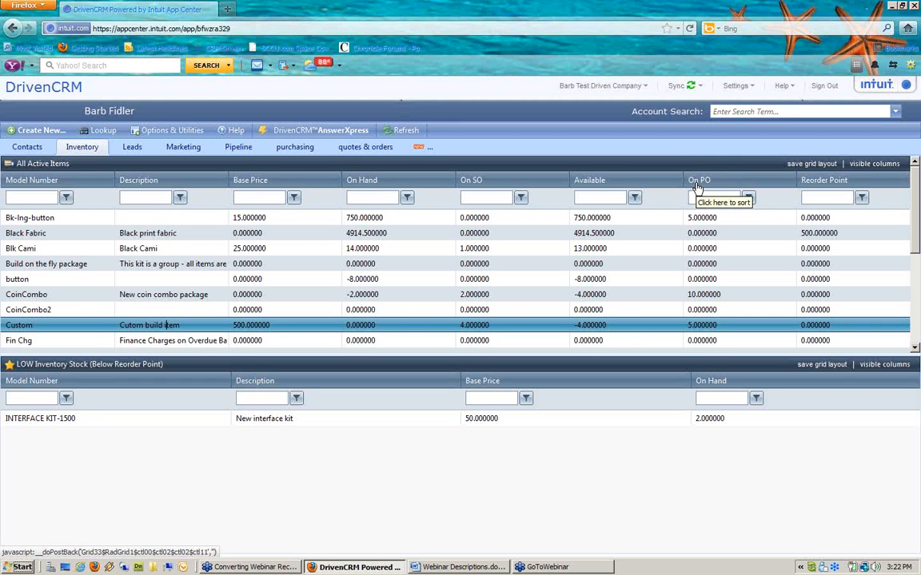
{"action": "left_click", "coordinate": [705, 296]}
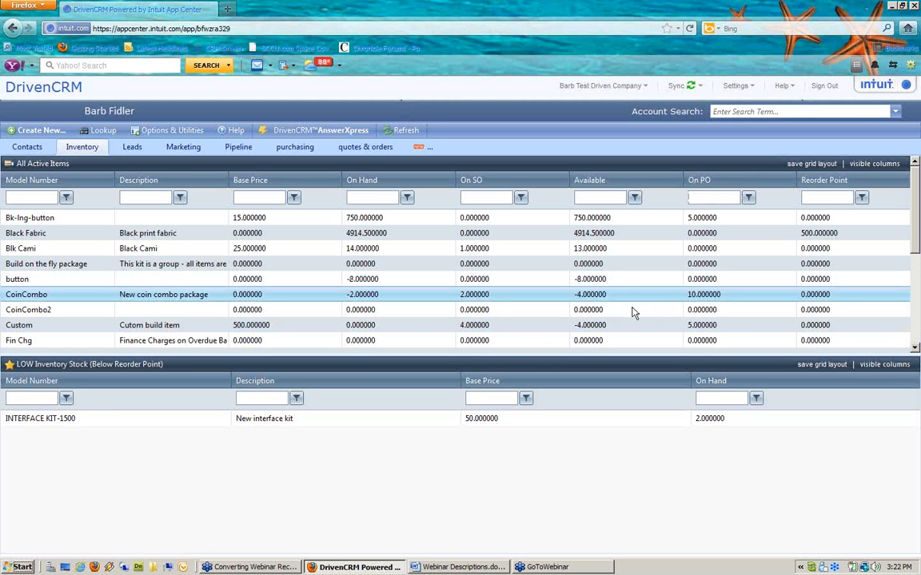
{"action": "left_click", "coordinate": [482, 300]}
{"action": "left_click", "coordinate": [290, 152]}
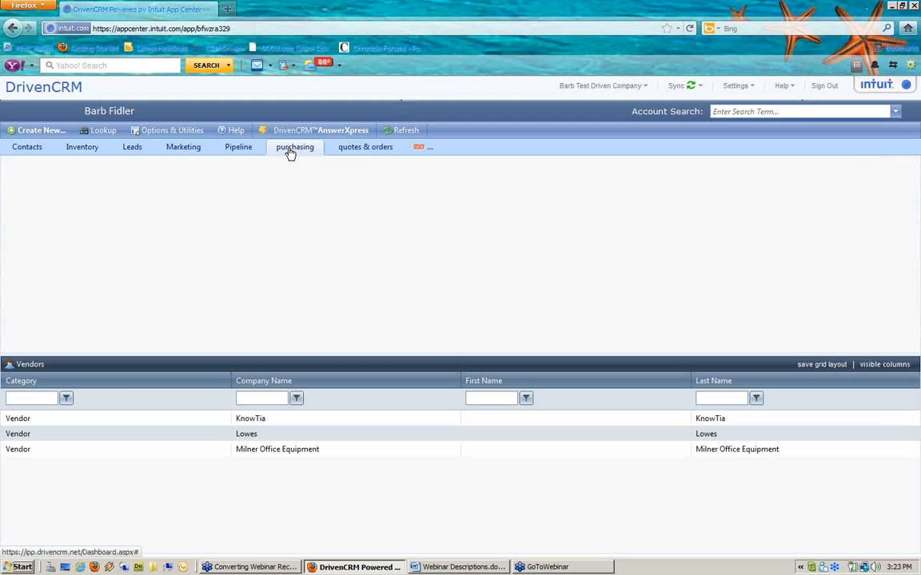
Step: Open PO 300002 and start receiving its pending CoinCombo and Custom items
{"action": "double_click", "coordinate": [262, 220]}
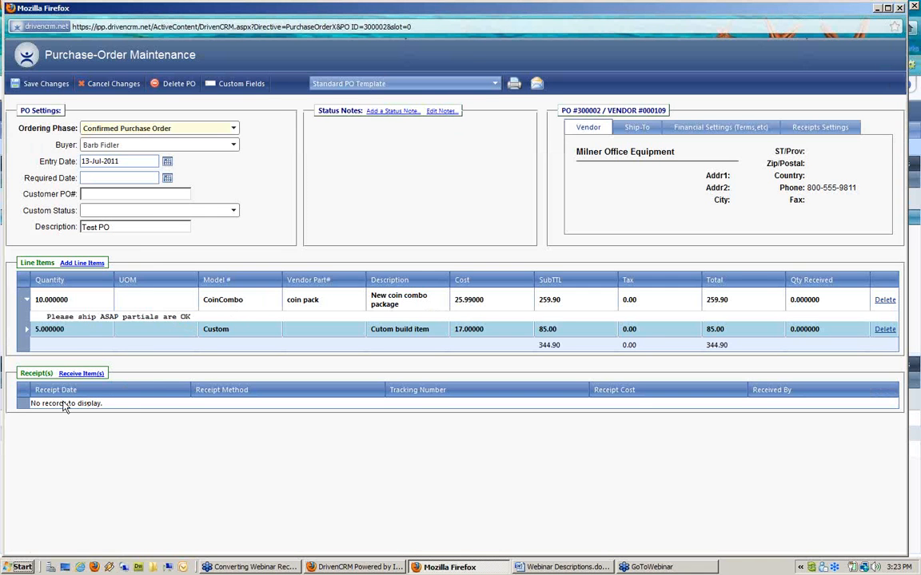
{"action": "left_click_drag", "start_coordinate": [23, 373], "coordinate": [105, 379]}
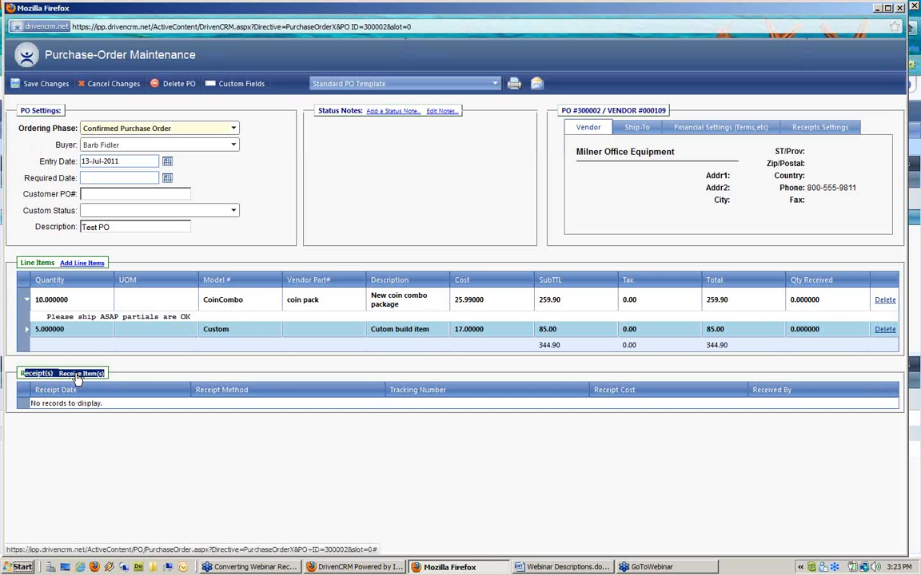
{"action": "left_click", "coordinate": [77, 375]}
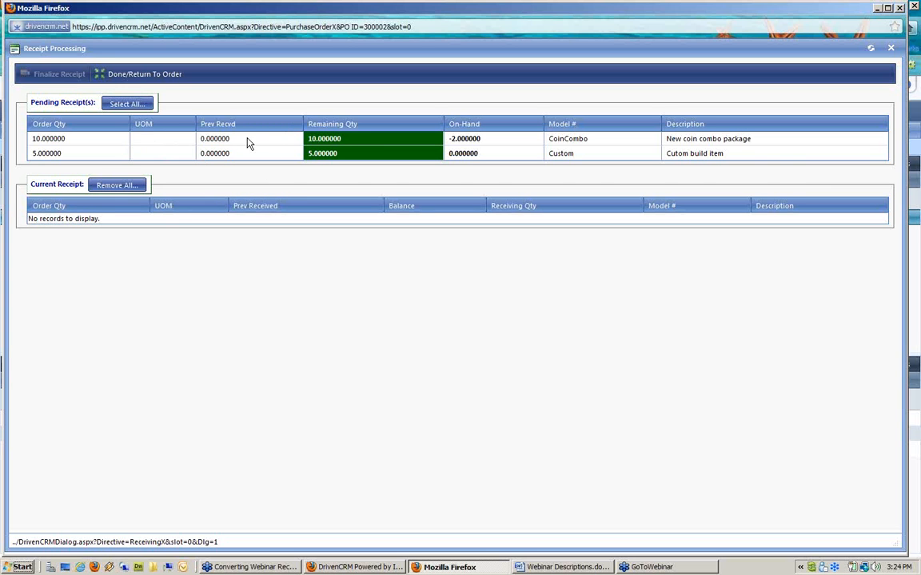
Step: Add CoinCombo with a receiving quantity of 5, plus the Custom line, to the receipt
{"action": "double_click", "coordinate": [355, 143]}
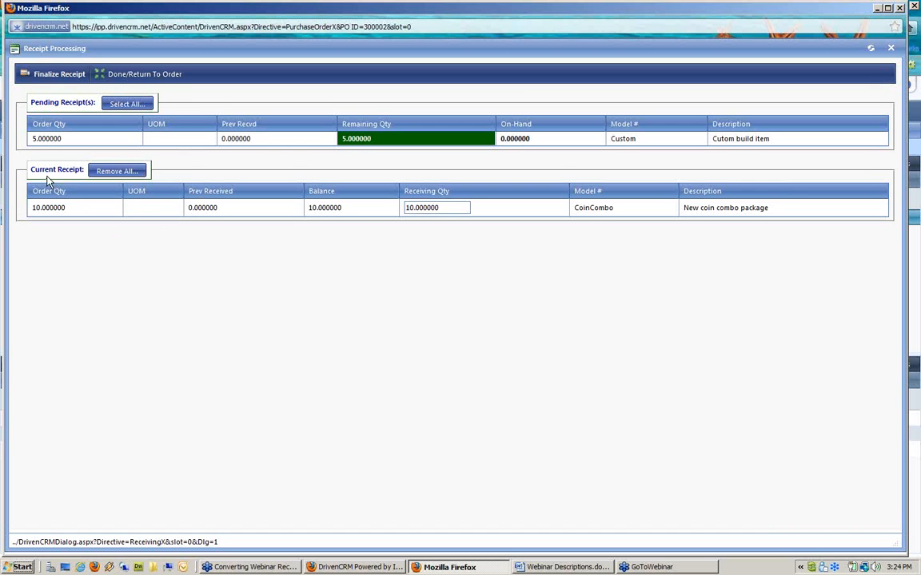
{"action": "left_click_drag", "start_coordinate": [29, 169], "coordinate": [81, 168]}
{"action": "left_click", "coordinate": [445, 206]}
{"action": "left_click_drag", "start_coordinate": [445, 207], "coordinate": [260, 206]}
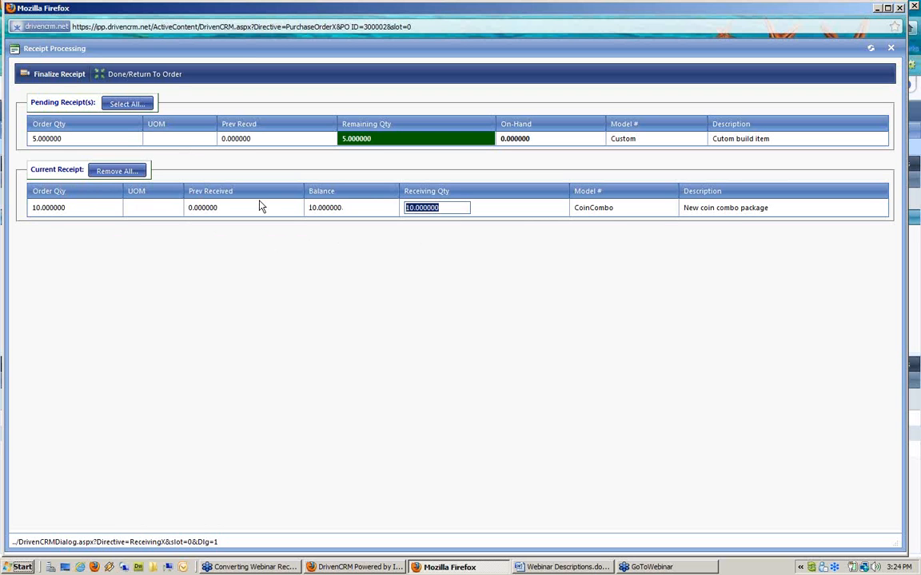
{"action": "type", "text": "5"}
{"action": "double_click", "coordinate": [367, 147]}
{"action": "double_click", "coordinate": [324, 146]}
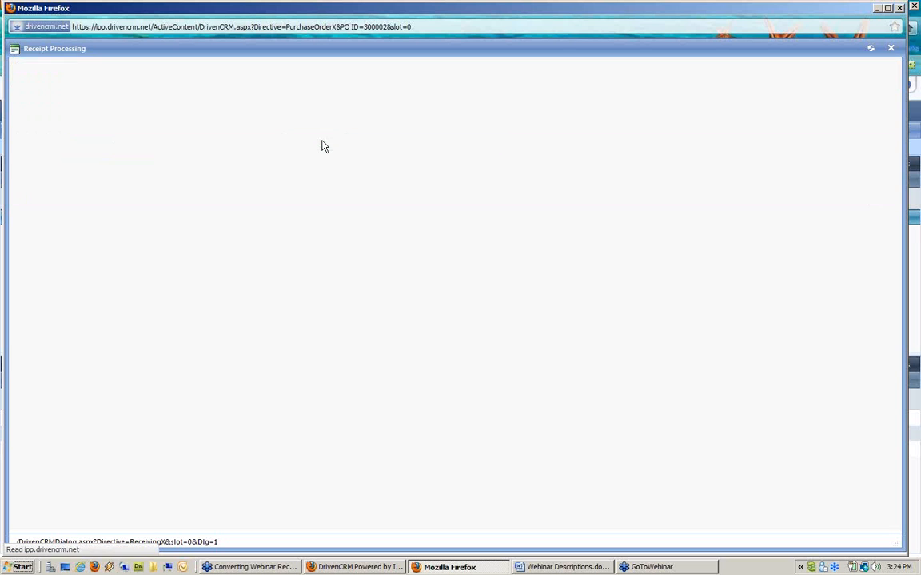
{"action": "left_click_drag", "start_coordinate": [338, 223], "coordinate": [296, 221]}
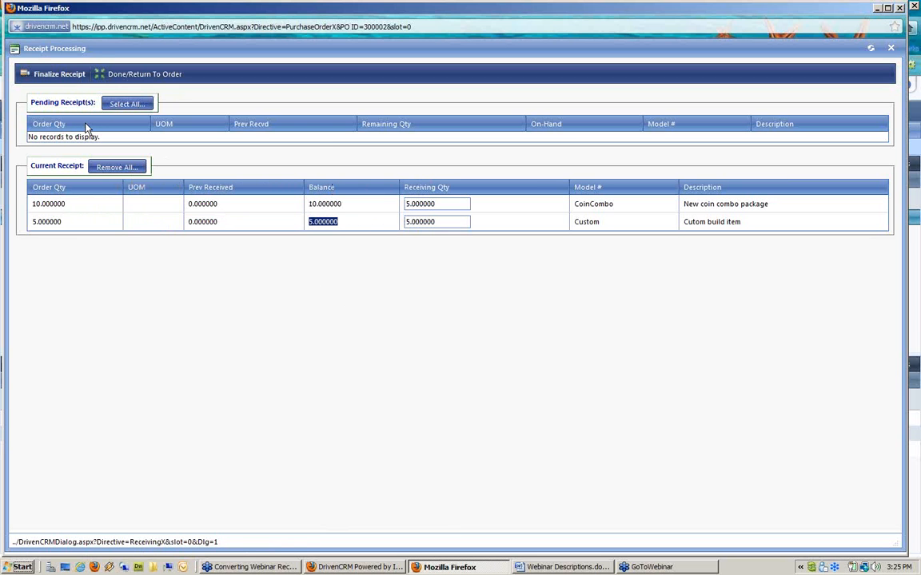
Step: Finalize the receipt, return to PO 300002 and save the order
{"action": "left_click", "coordinate": [68, 76]}
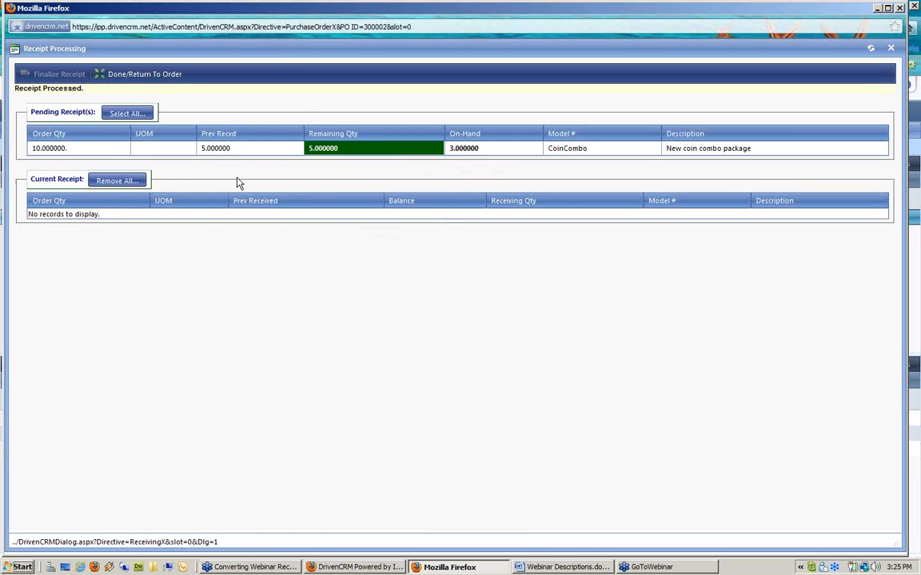
{"action": "left_click", "coordinate": [145, 74]}
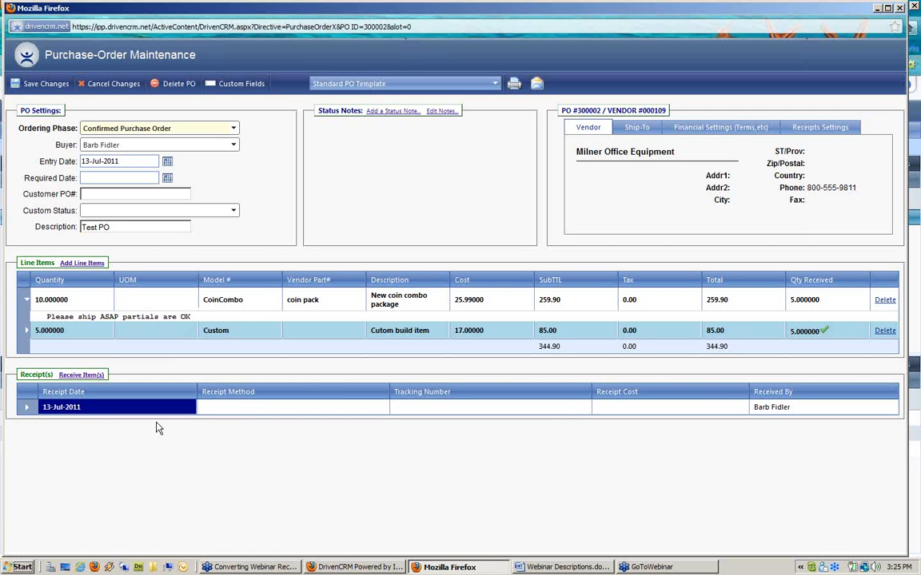
{"action": "left_click", "coordinate": [48, 88]}
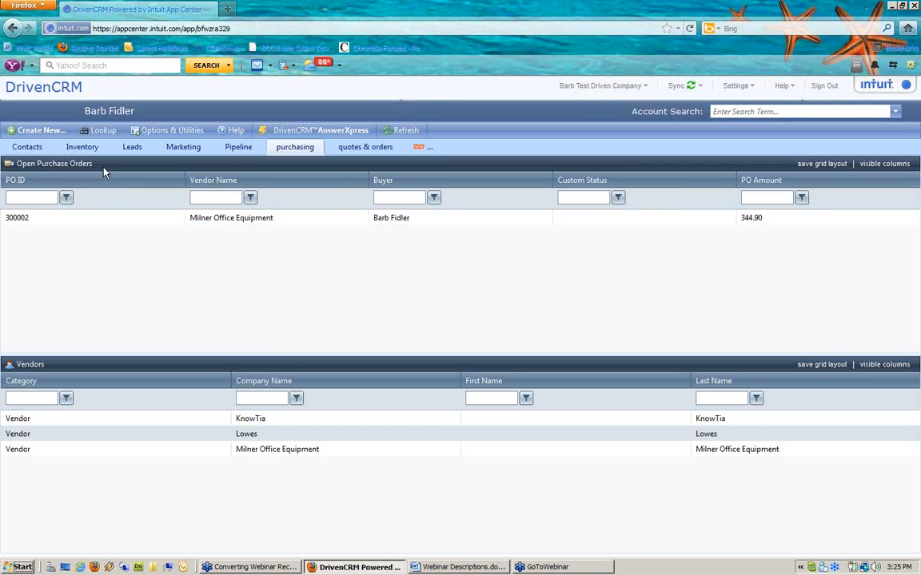
{"action": "left_click", "coordinate": [82, 148]}
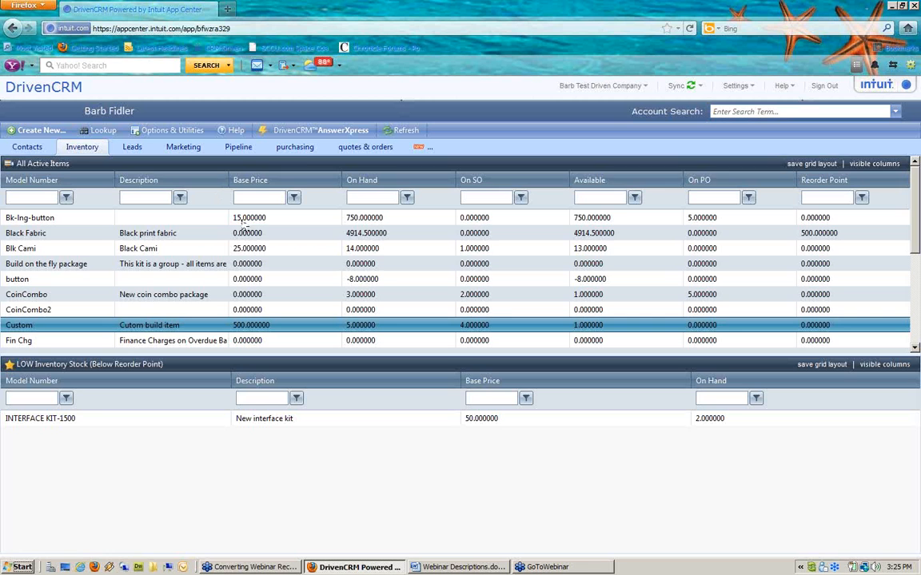
{"action": "left_click", "coordinate": [295, 152]}
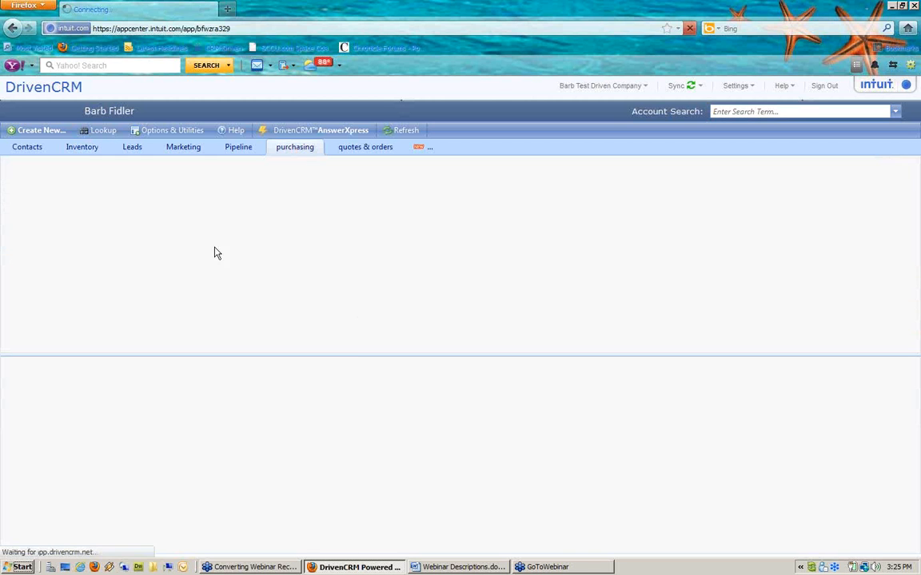
Step: Reopen PO 300002, then minimize its Purchase-Order Maintenance window to reach the purchasing list
{"action": "double_click", "coordinate": [252, 221]}
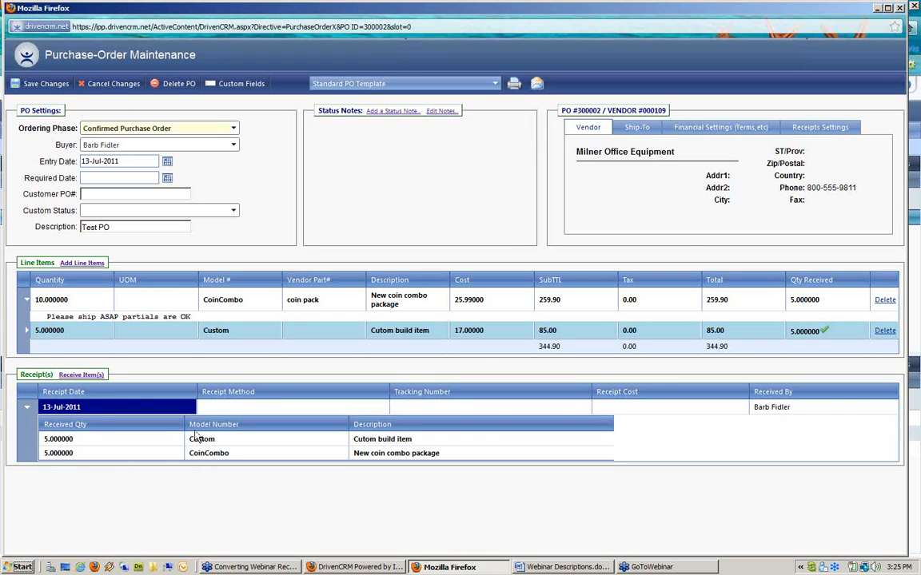
{"action": "left_click", "coordinate": [878, 9]}
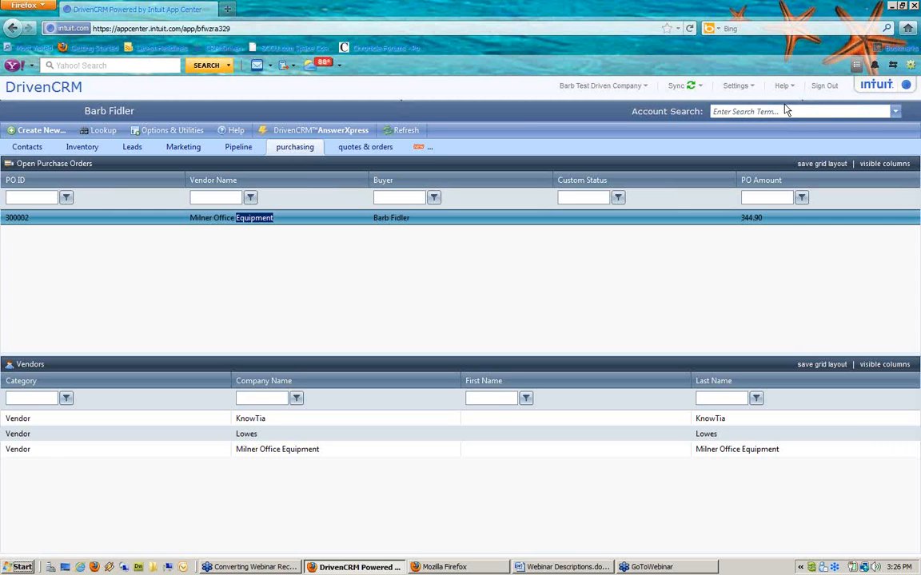
Step: Send the single pending purchase order to QuickBooks via Intuit Quickbooks Data Sync, confirming the success message
{"action": "left_click", "coordinate": [183, 132]}
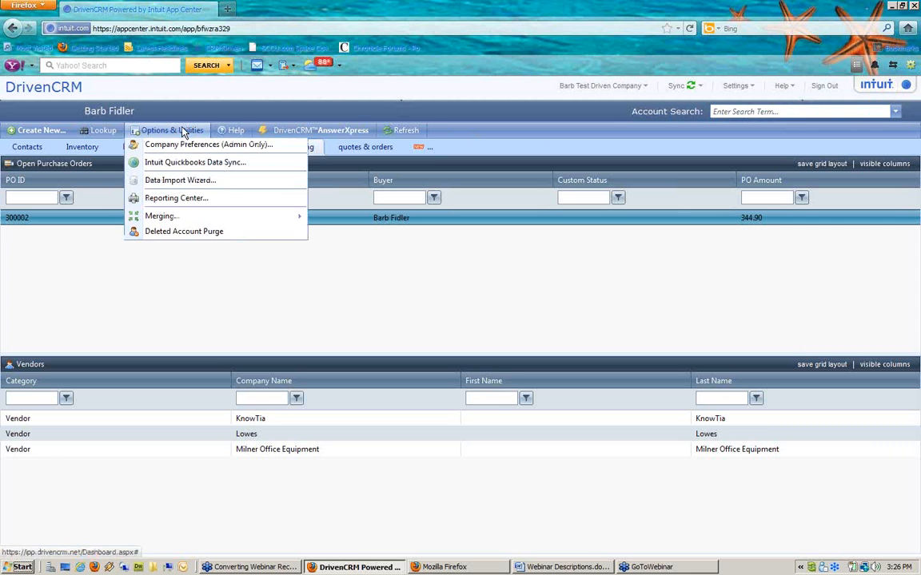
{"action": "left_click", "coordinate": [192, 167]}
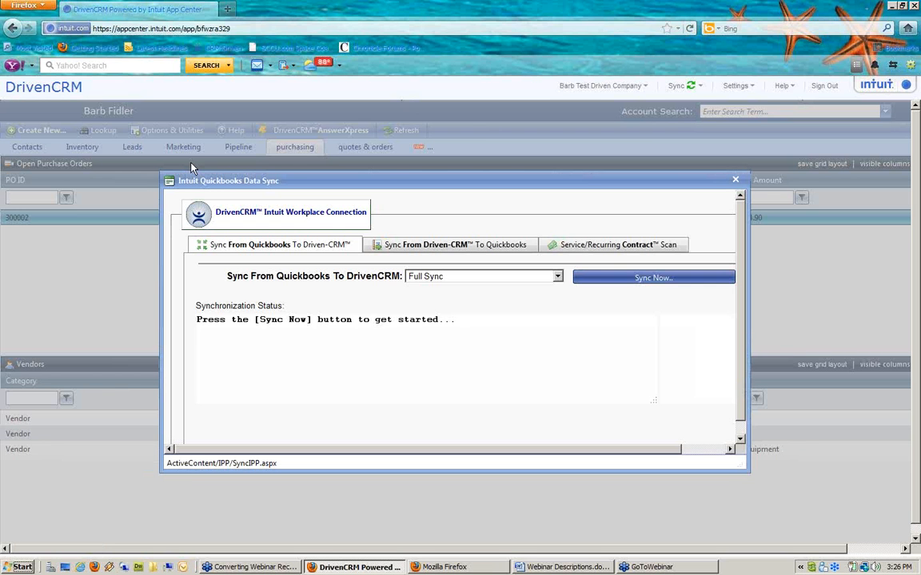
{"action": "left_click", "coordinate": [405, 253]}
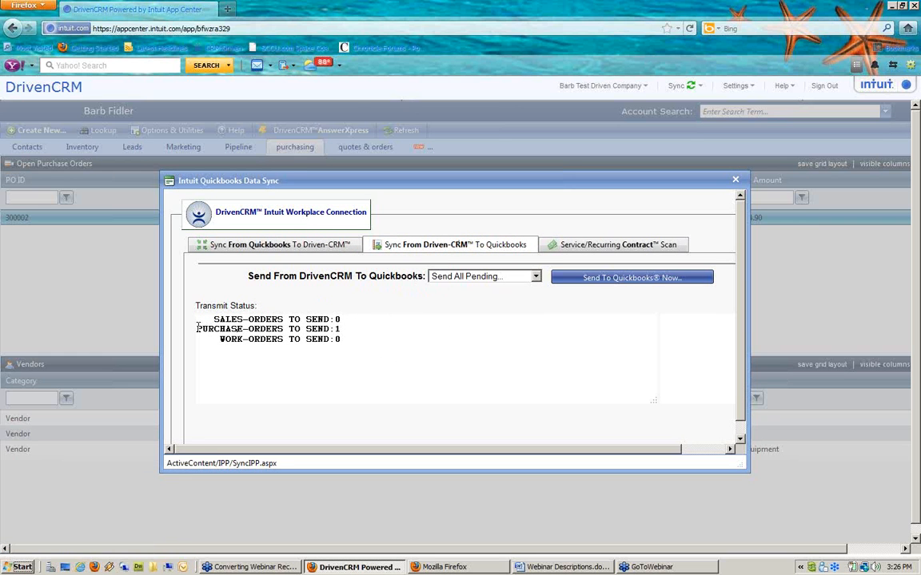
{"action": "left_click_drag", "start_coordinate": [349, 322], "coordinate": [369, 329]}
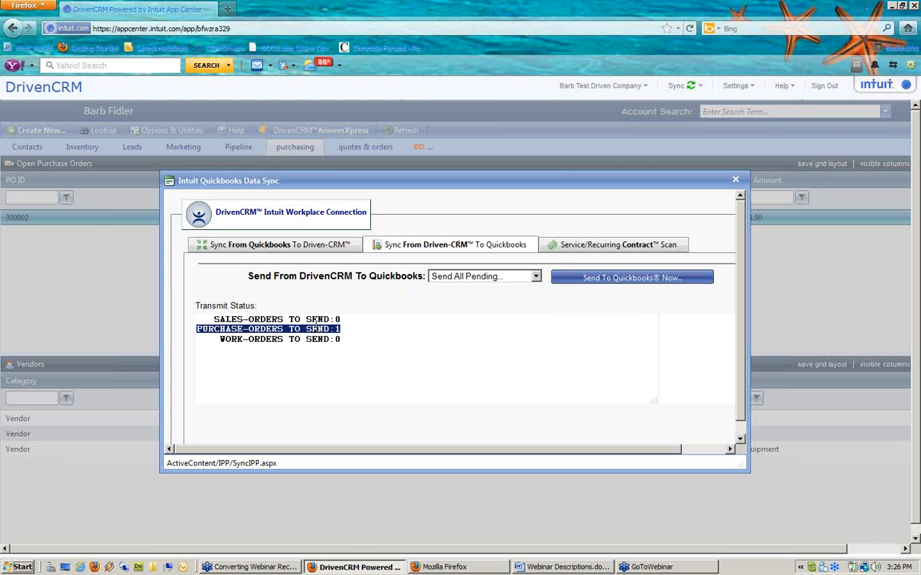
{"action": "left_click", "coordinate": [623, 280]}
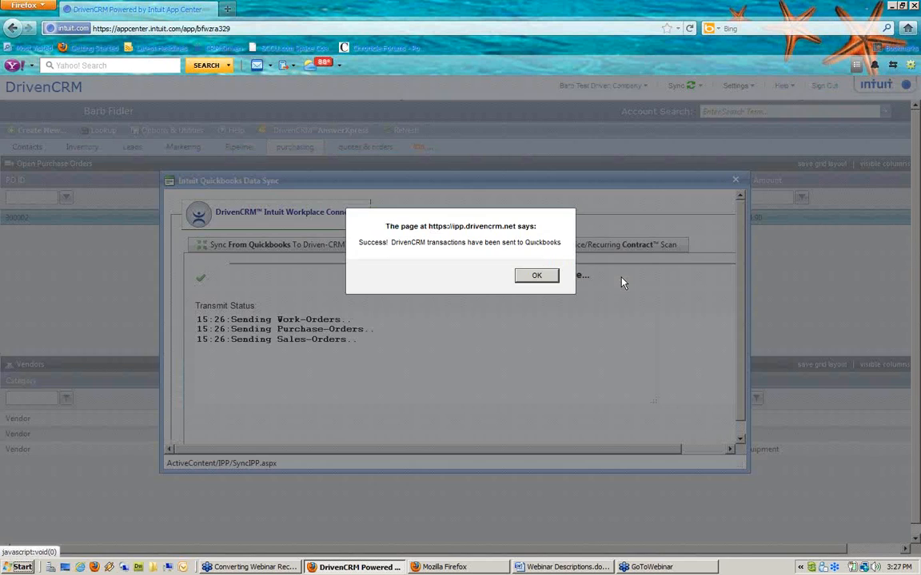
{"action": "left_click", "coordinate": [537, 276]}
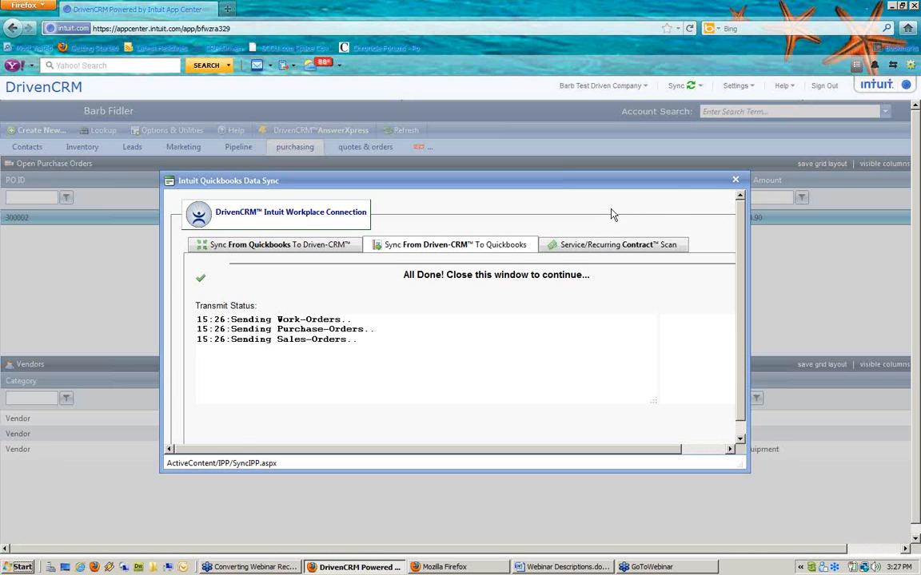
{"action": "left_click", "coordinate": [735, 179]}
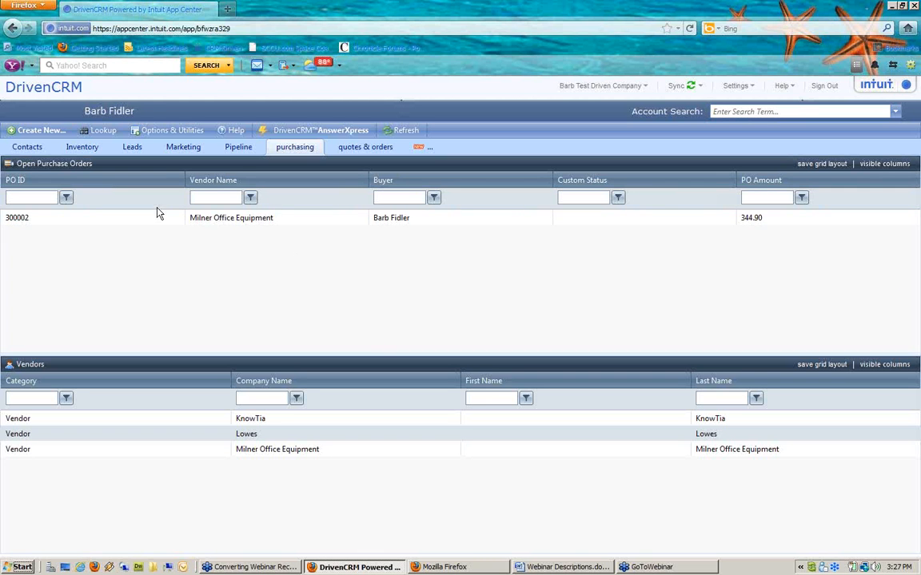
Step: Restore the Purchase-Order Maintenance window for PO #300002 and select its CoinCombo line item
{"action": "double_click", "coordinate": [237, 221]}
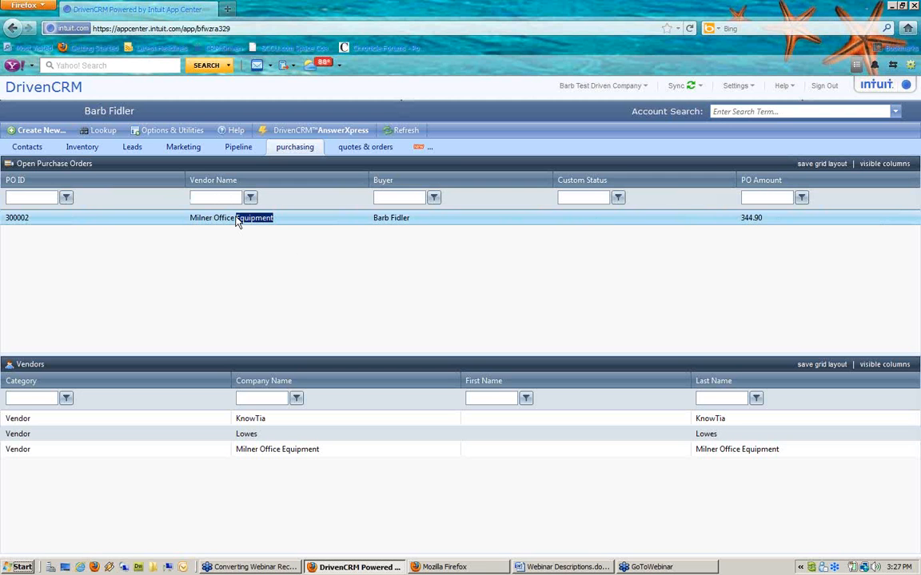
{"action": "left_click", "coordinate": [479, 568]}
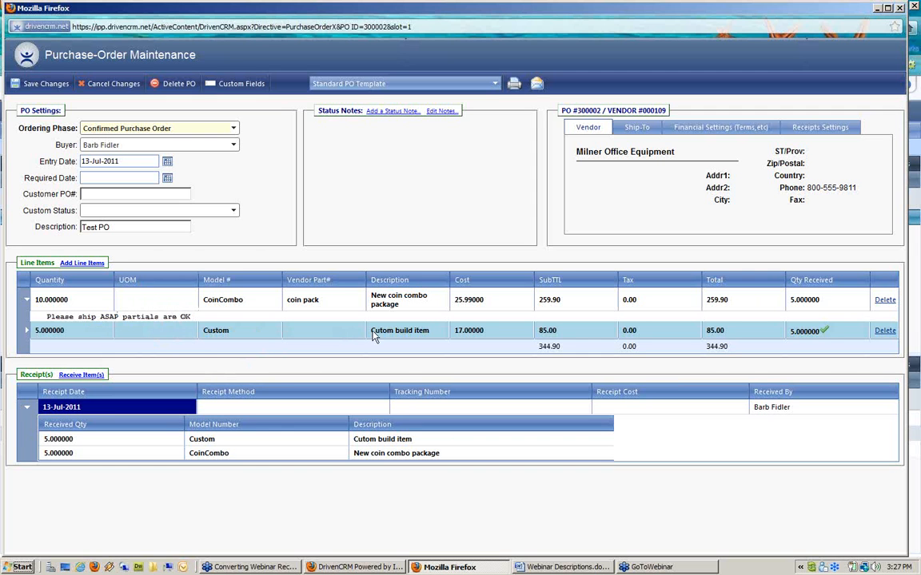
{"action": "left_click", "coordinate": [787, 301]}
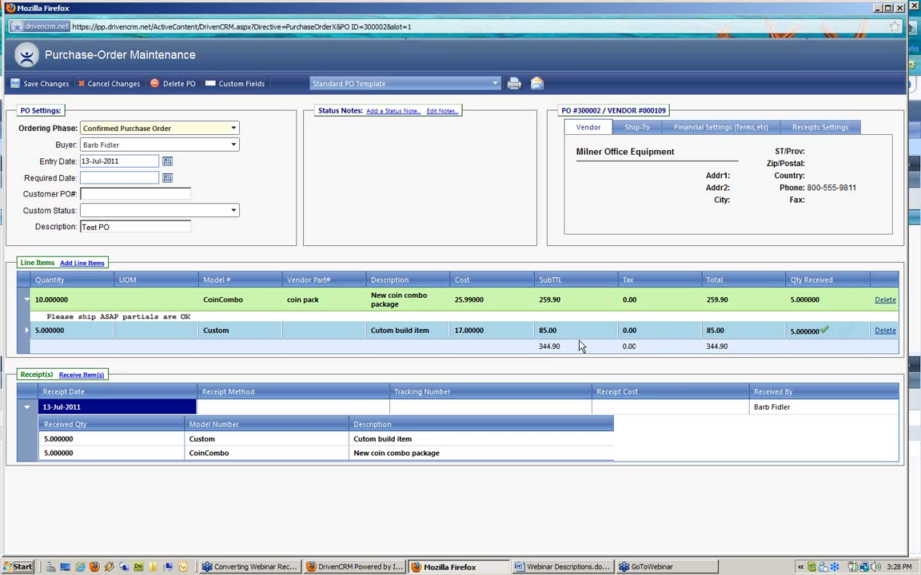
Step: Cancel the remaining unreceived CoinCombo items, reducing the line to the 5 received
{"action": "left_click", "coordinate": [214, 303]}
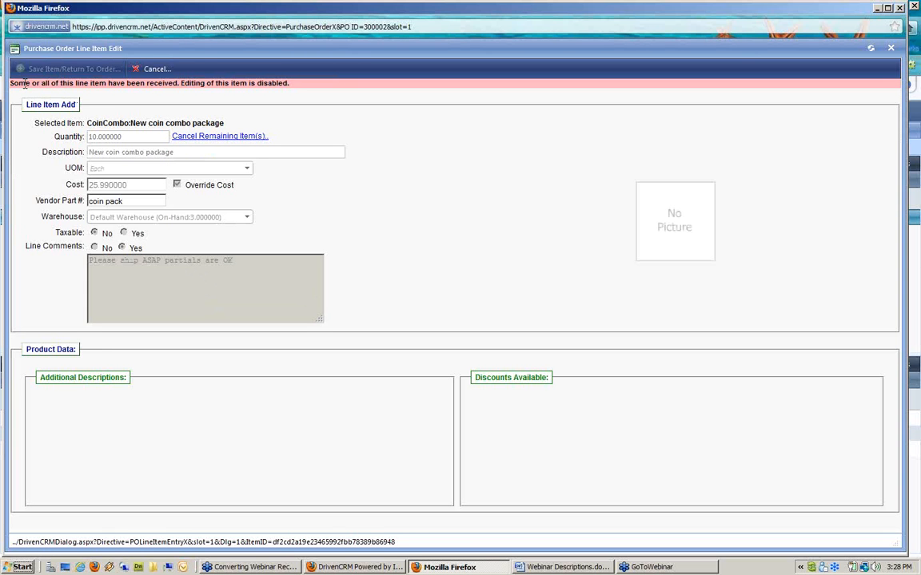
{"action": "left_click_drag", "start_coordinate": [24, 83], "coordinate": [301, 87]}
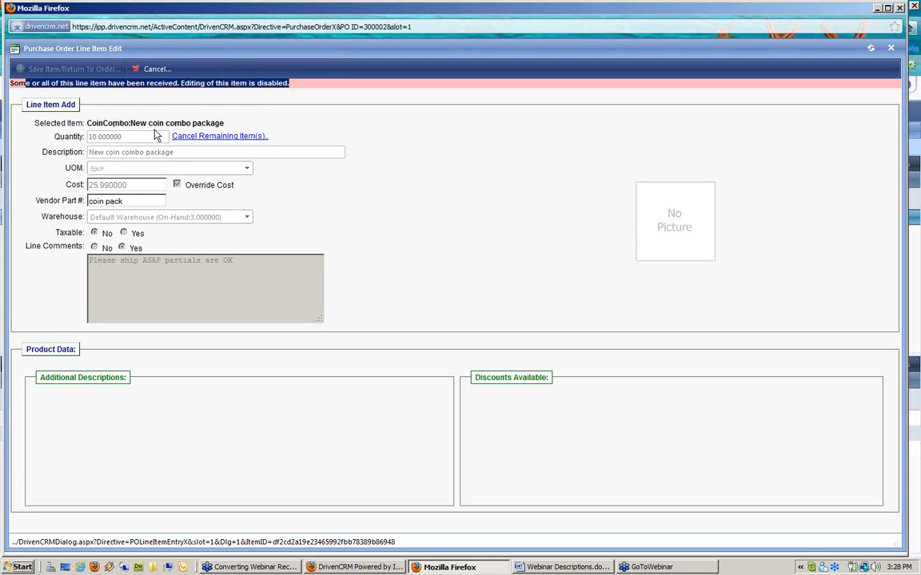
{"action": "left_click", "coordinate": [230, 138]}
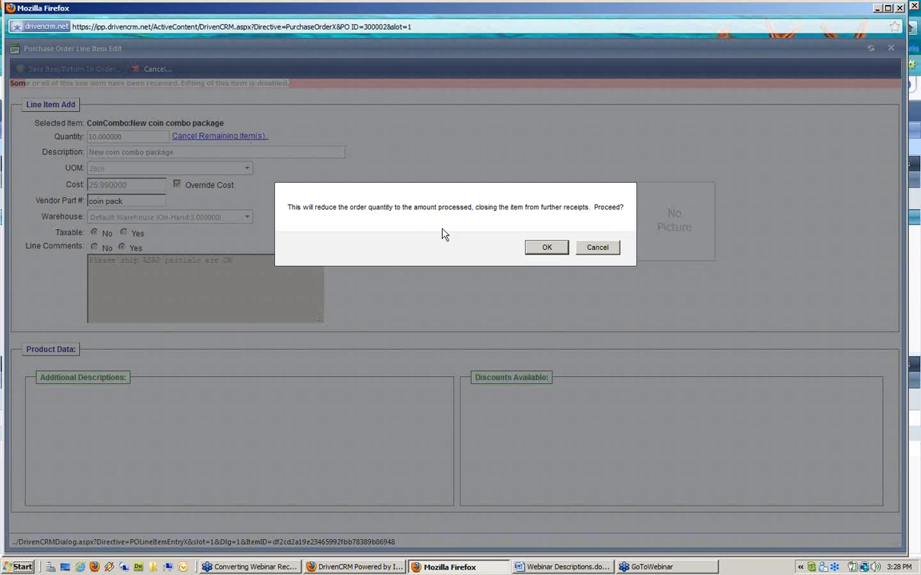
{"action": "left_click", "coordinate": [547, 248]}
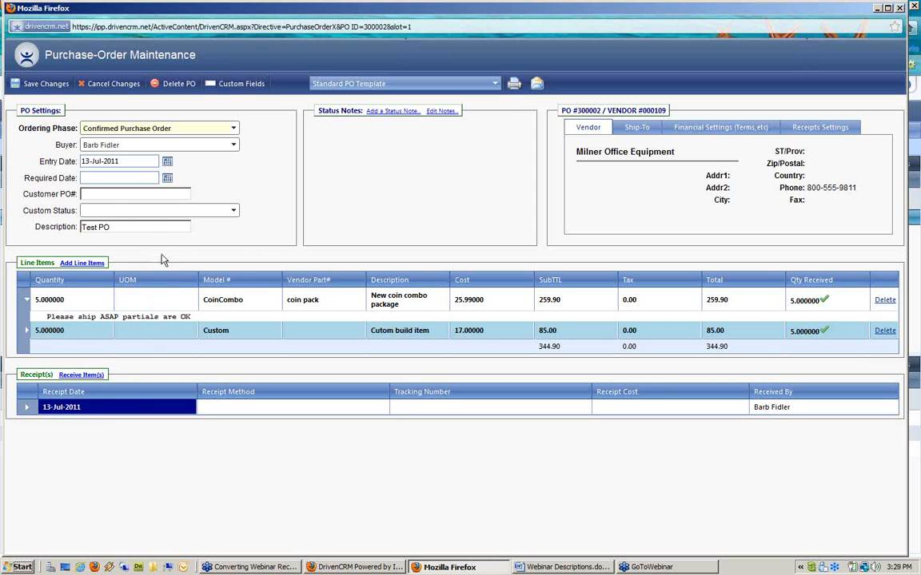
Step: Set the ordering phase to Completed/In-History and save the purchase order
{"action": "left_click", "coordinate": [142, 130]}
{"action": "left_click", "coordinate": [150, 222]}
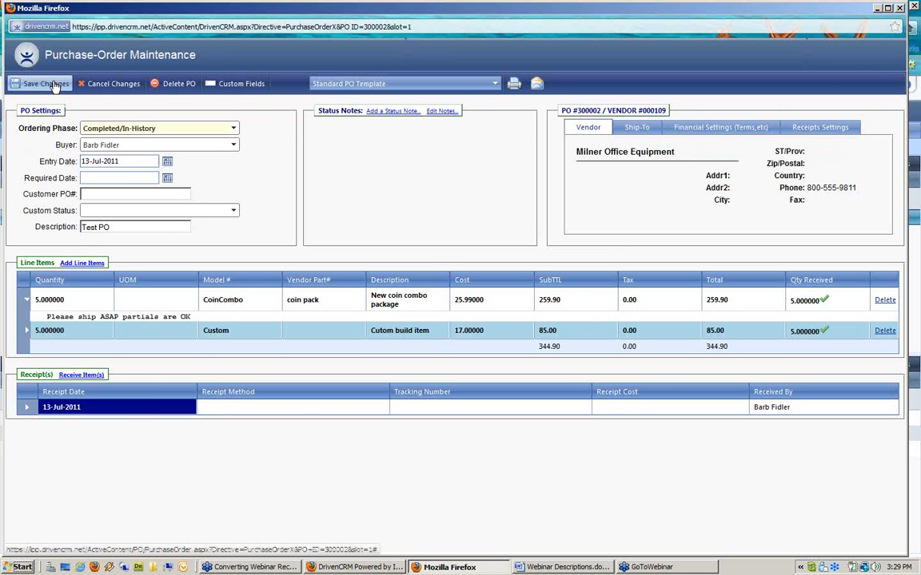
{"action": "left_click", "coordinate": [46, 84]}
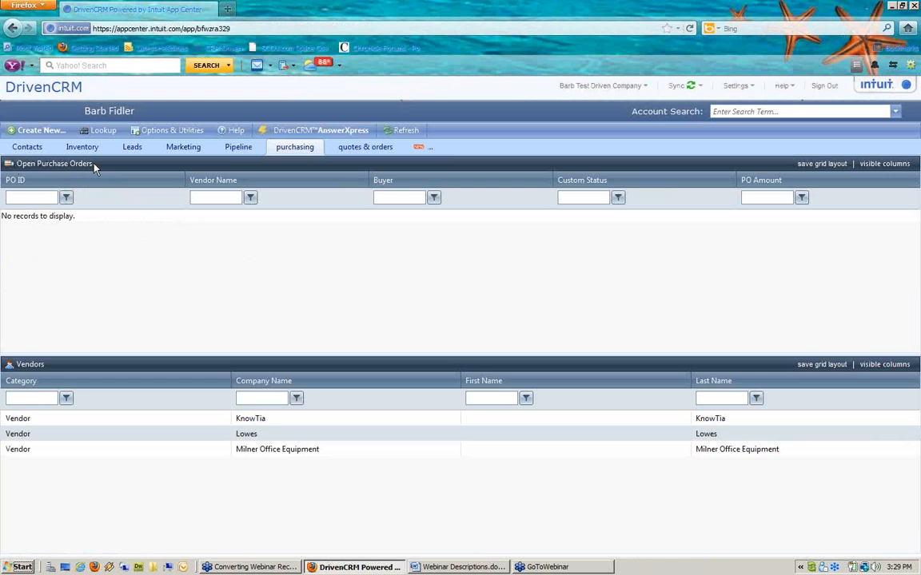
Step: Send completed PO #300002 to QuickBooks via the Driven-CRM to Quickbooks tab, then close the sync window
{"action": "left_click", "coordinate": [155, 135]}
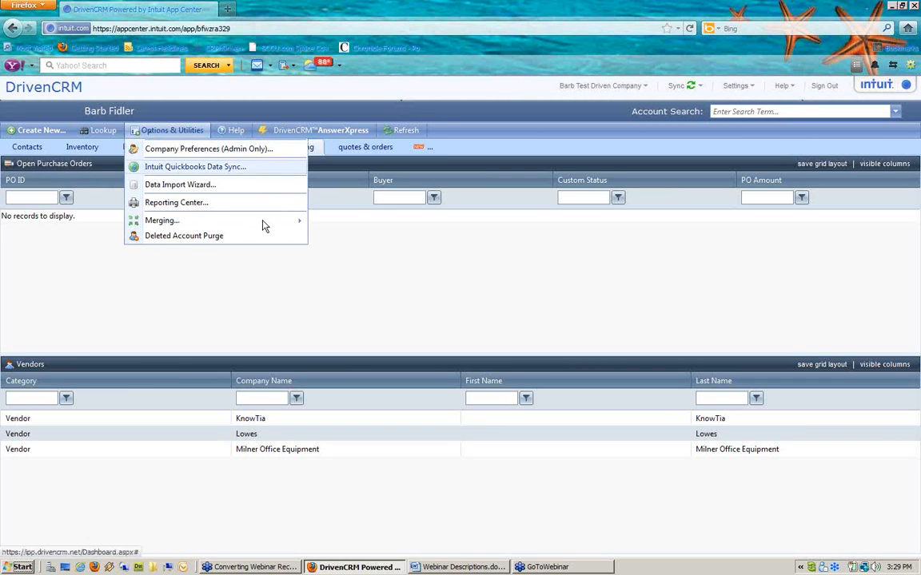
{"action": "left_click", "coordinate": [195, 166]}
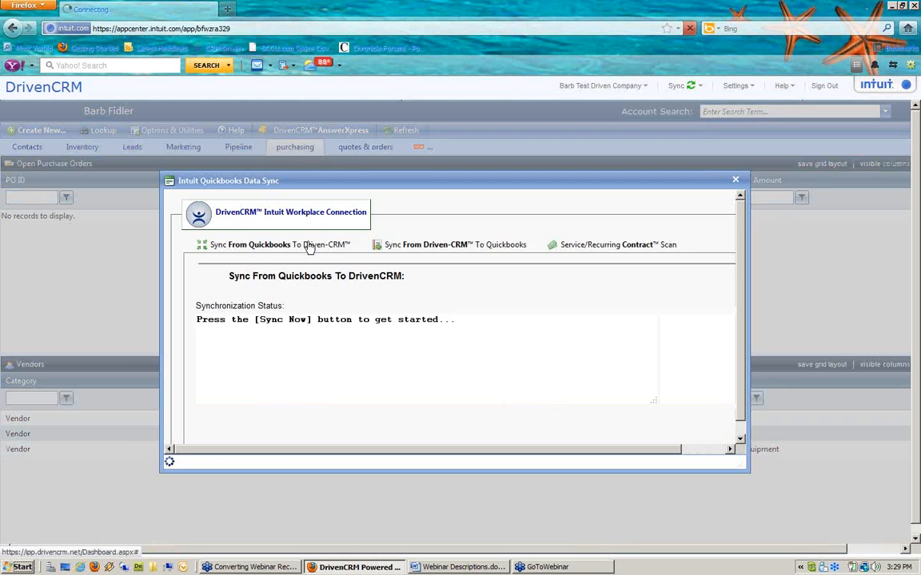
{"action": "left_click", "coordinate": [408, 251]}
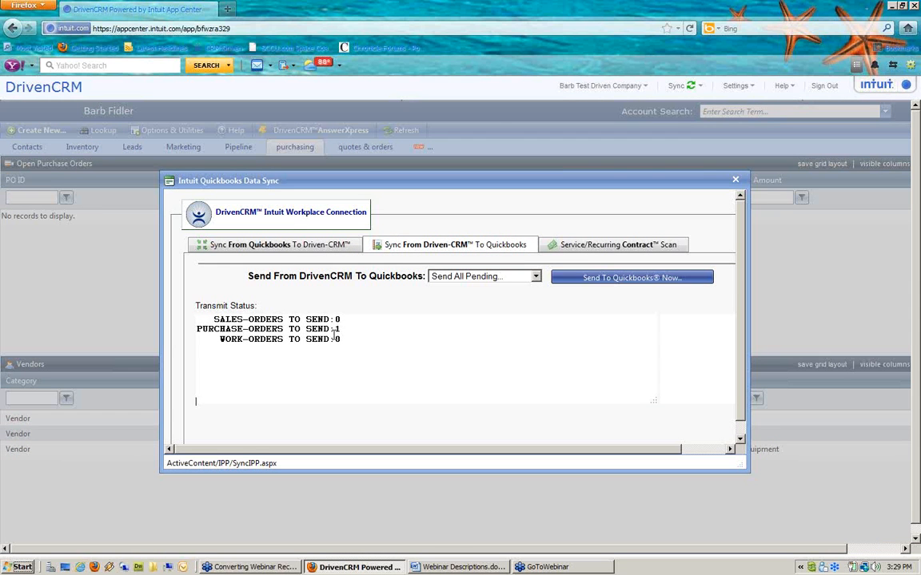
{"action": "left_click", "coordinate": [667, 278]}
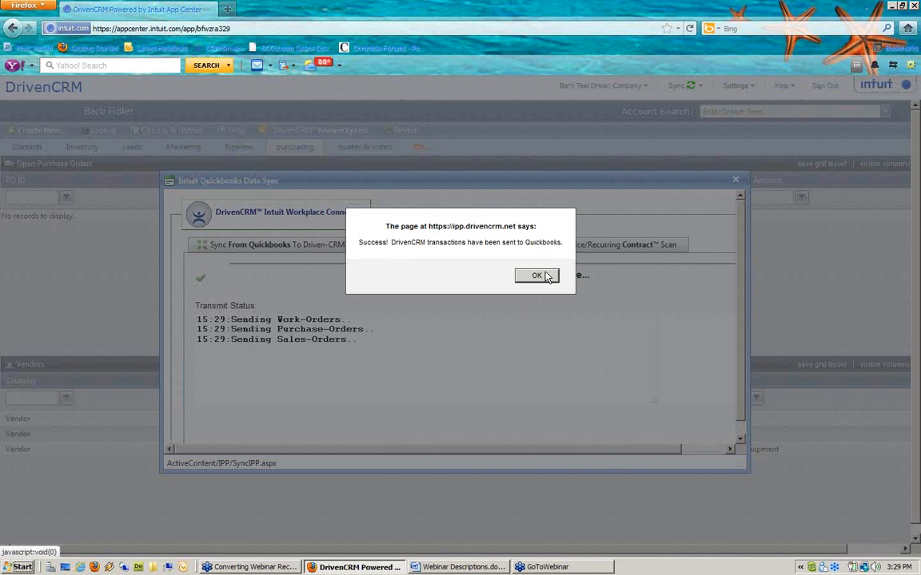
{"action": "left_click", "coordinate": [540, 275]}
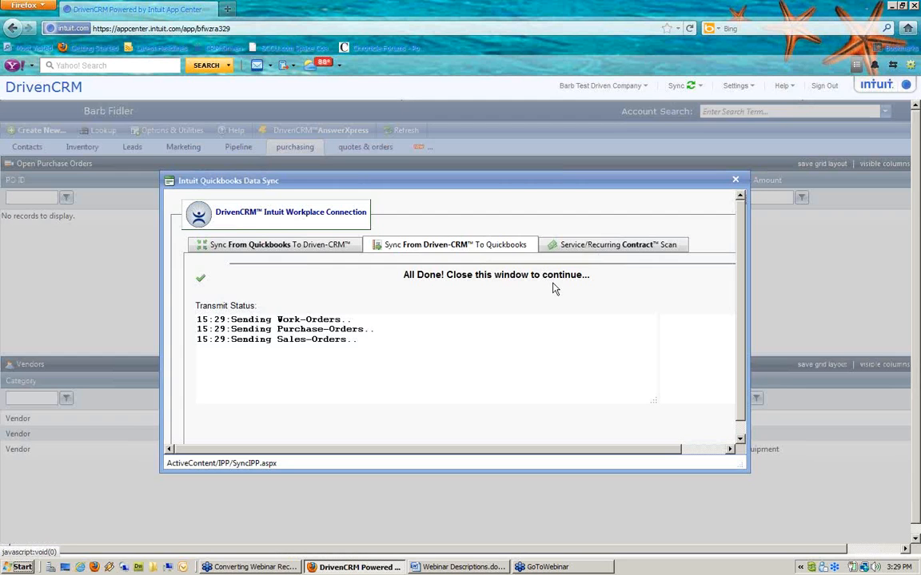
{"action": "left_click", "coordinate": [735, 181]}
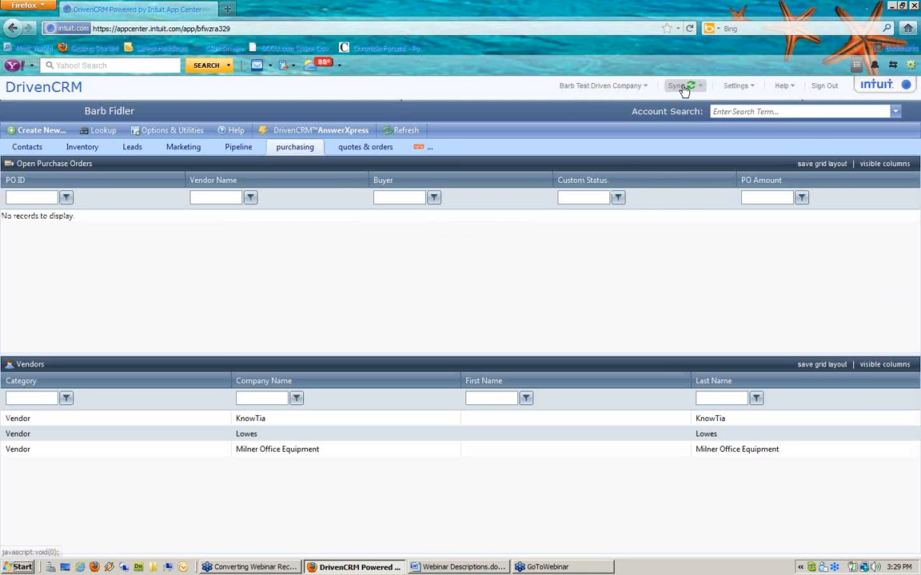
Step: Open Intuit Sync Manager from the tray and run Sync Now for the Oasis Test Data
{"action": "mouse_move", "coordinate": [683, 89]}
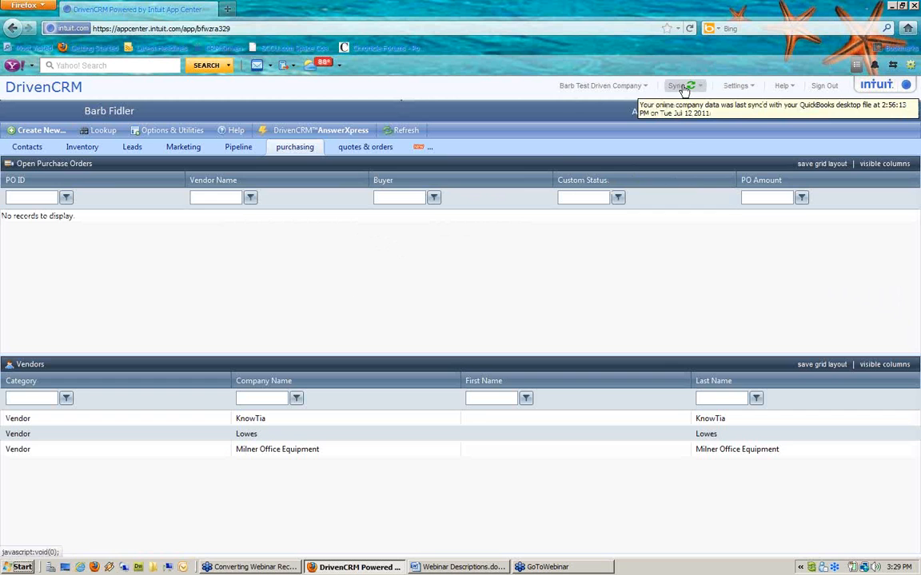
{"action": "left_click", "coordinate": [811, 568]}
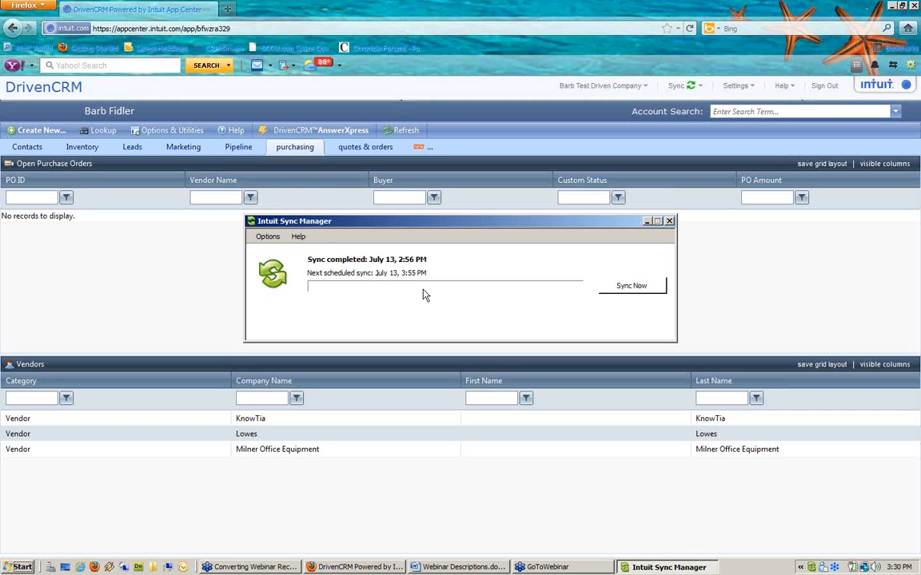
{"action": "left_click", "coordinate": [623, 289]}
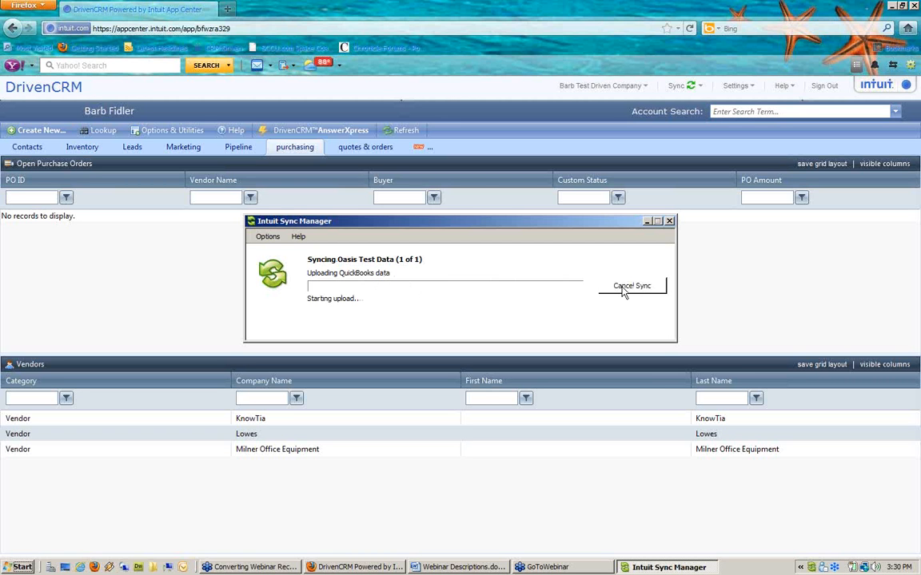
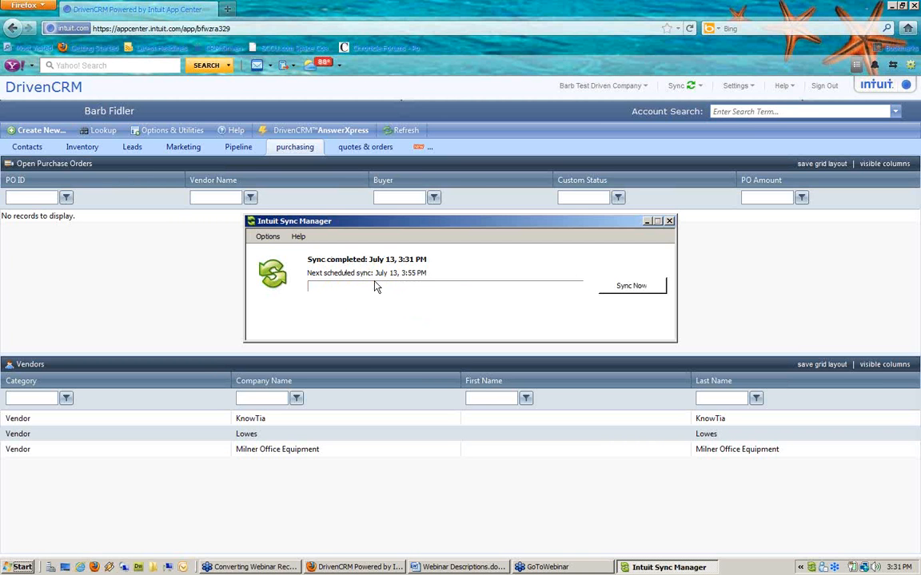
Step: Launch QuickBooks Enterprise Solutions from the Start menu's QuickBooks programs
{"action": "left_click", "coordinate": [24, 566]}
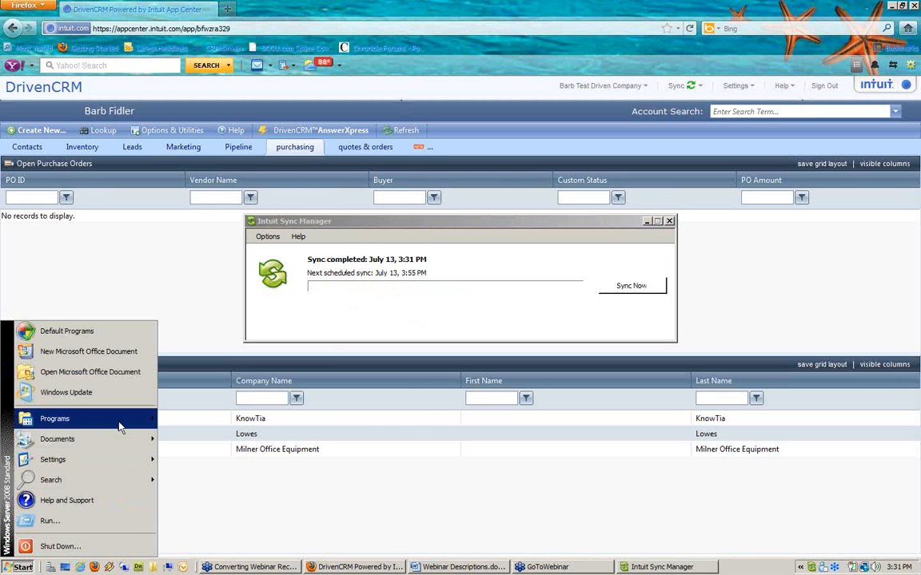
{"action": "mouse_move", "coordinate": [120, 420]}
{"action": "mouse_move", "coordinate": [236, 290]}
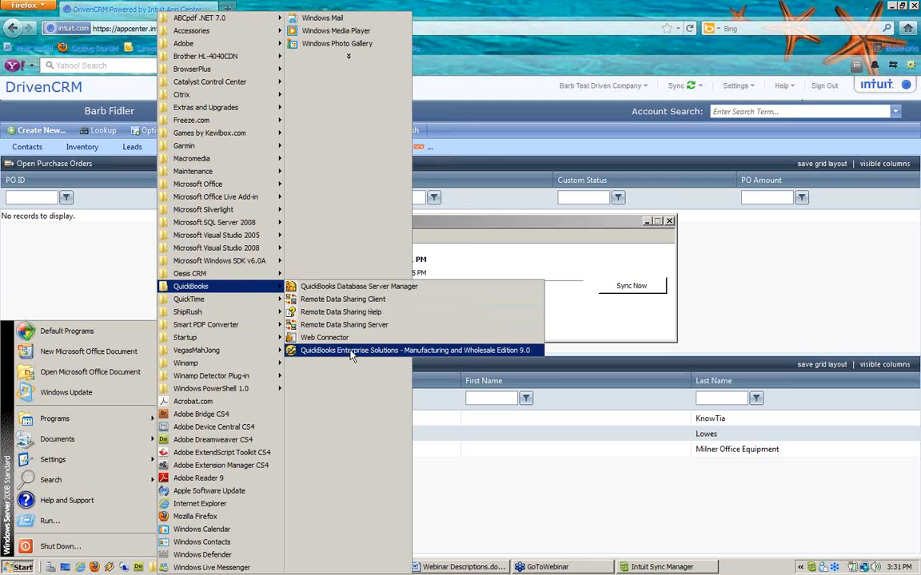
{"action": "left_click", "coordinate": [352, 351]}
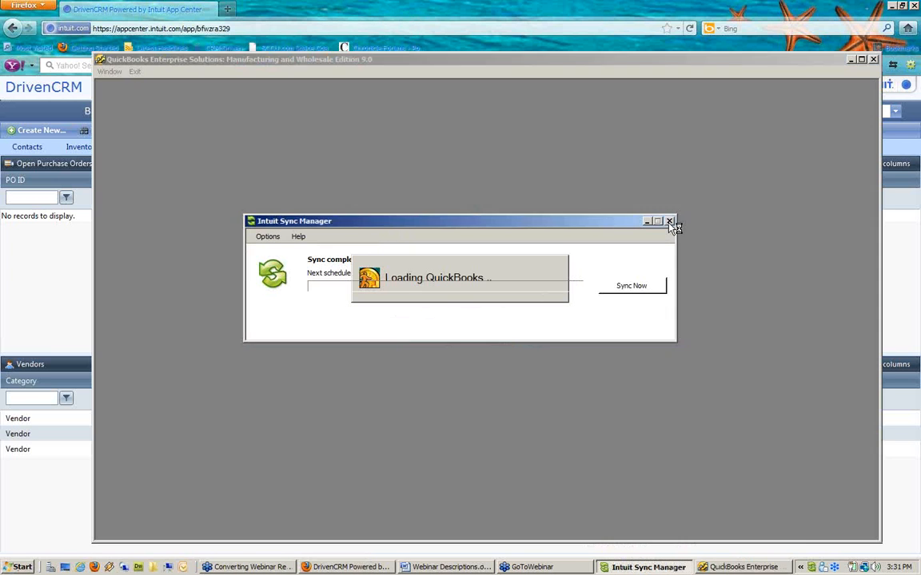
Step: Close the Sync Manager, cancel the EasyStep Interview, and open Oasis Test Data.QBW
{"action": "left_click", "coordinate": [669, 222]}
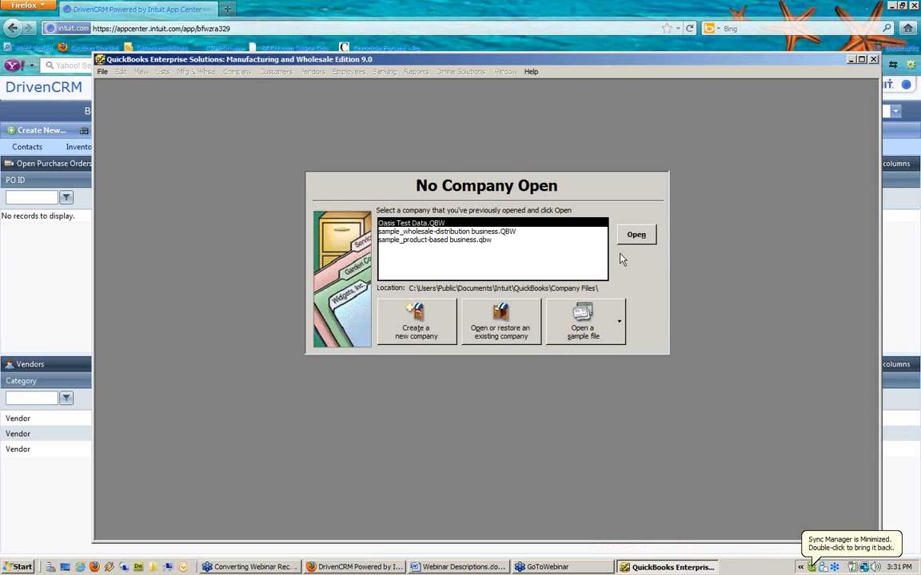
{"action": "left_click", "coordinate": [414, 328]}
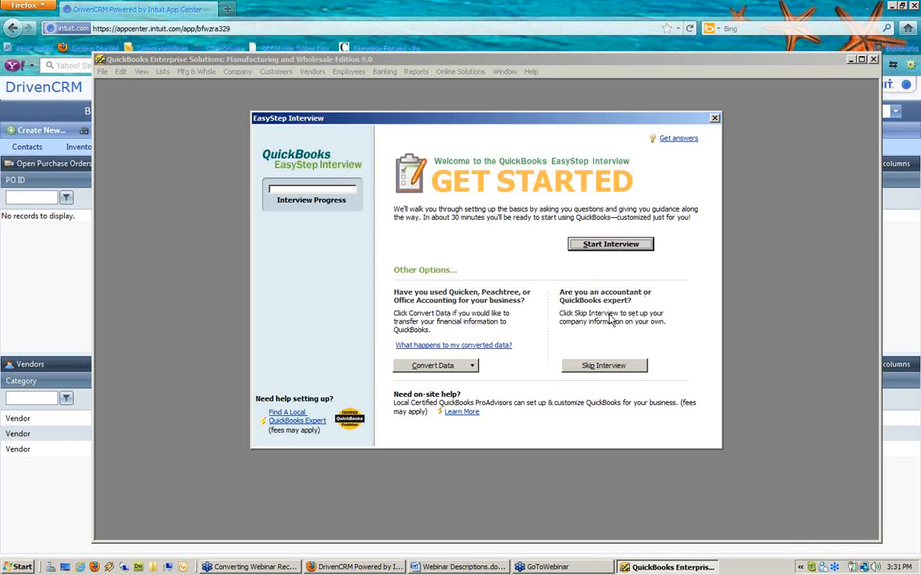
{"action": "left_click", "coordinate": [714, 118]}
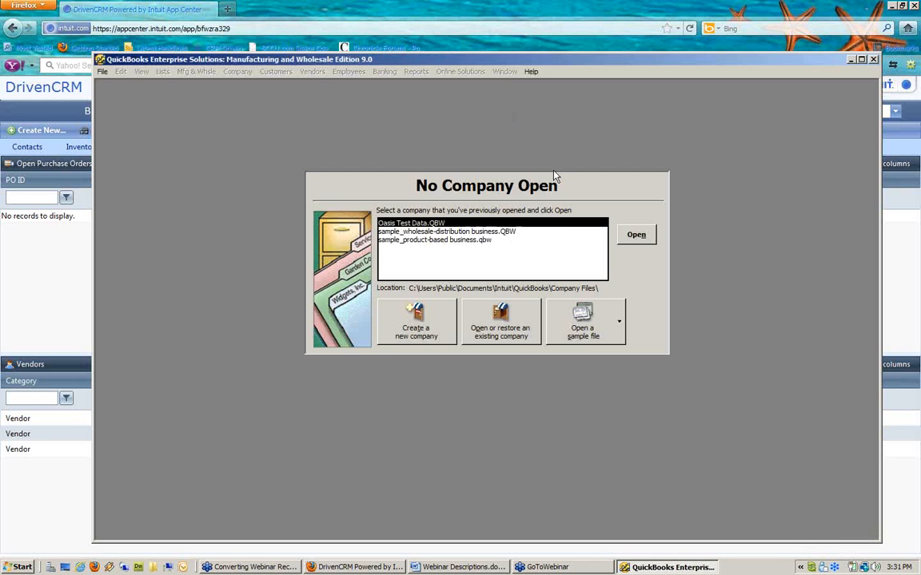
{"action": "left_click", "coordinate": [636, 235]}
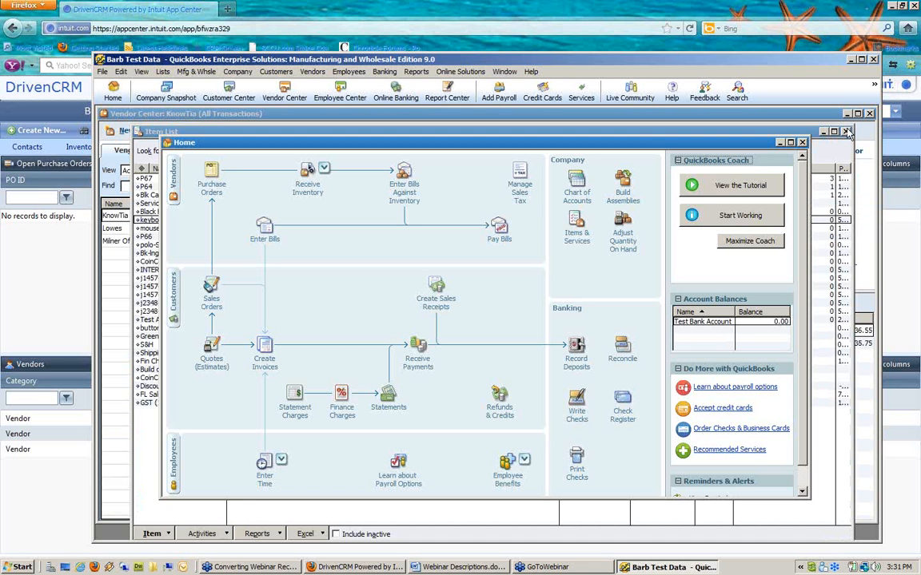
Step: In the Vendor Center, select Milner Office Equipment's purchase order 345694 among its transactions
{"action": "left_click", "coordinate": [848, 131]}
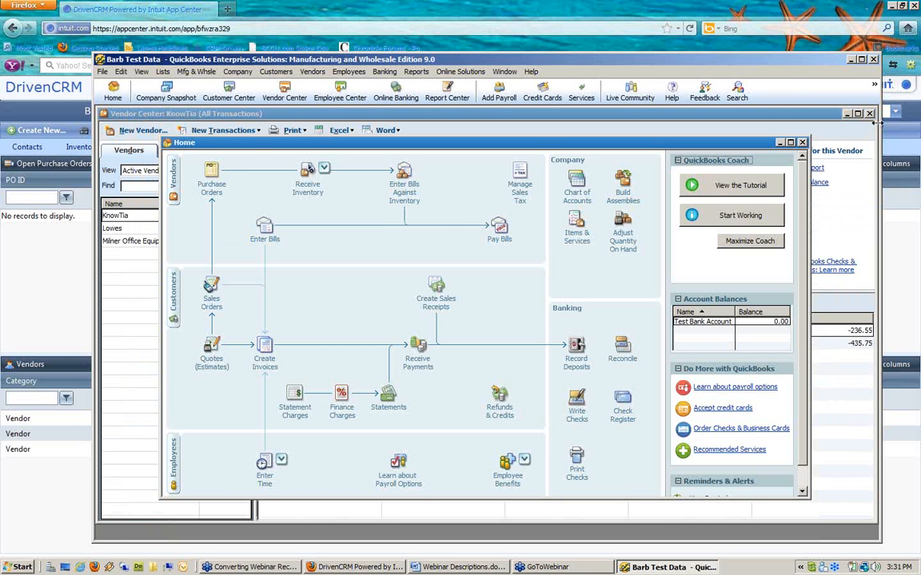
{"action": "left_click", "coordinate": [132, 242]}
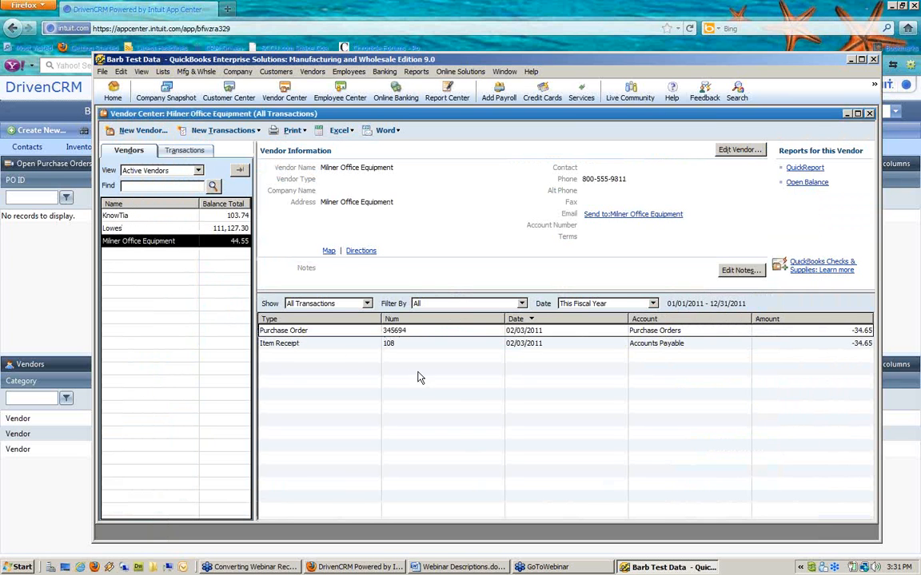
{"action": "left_click", "coordinate": [338, 344]}
{"action": "left_click", "coordinate": [337, 332]}
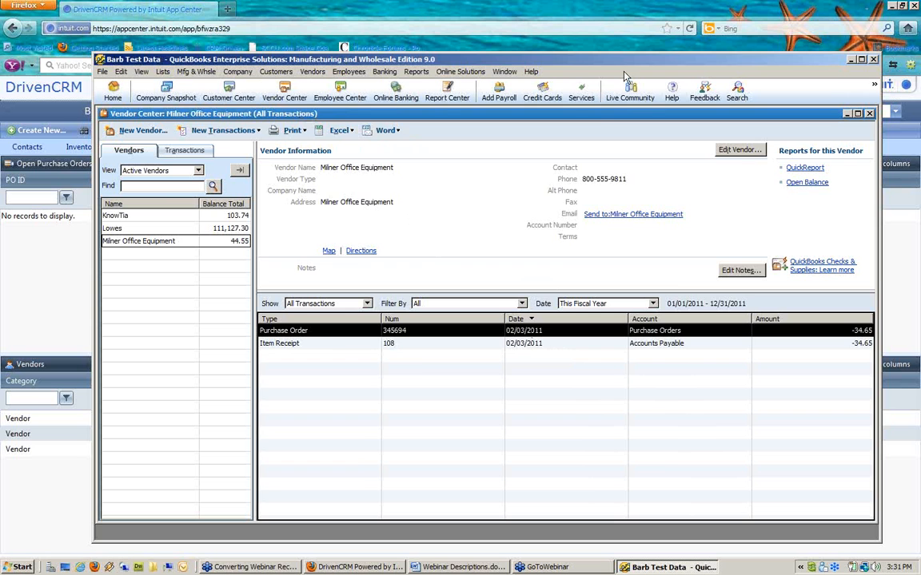
Step: Page back to purchase order 345694, stamped Received in Full, then switch to DrivenCRM
{"action": "left_click", "coordinate": [870, 113]}
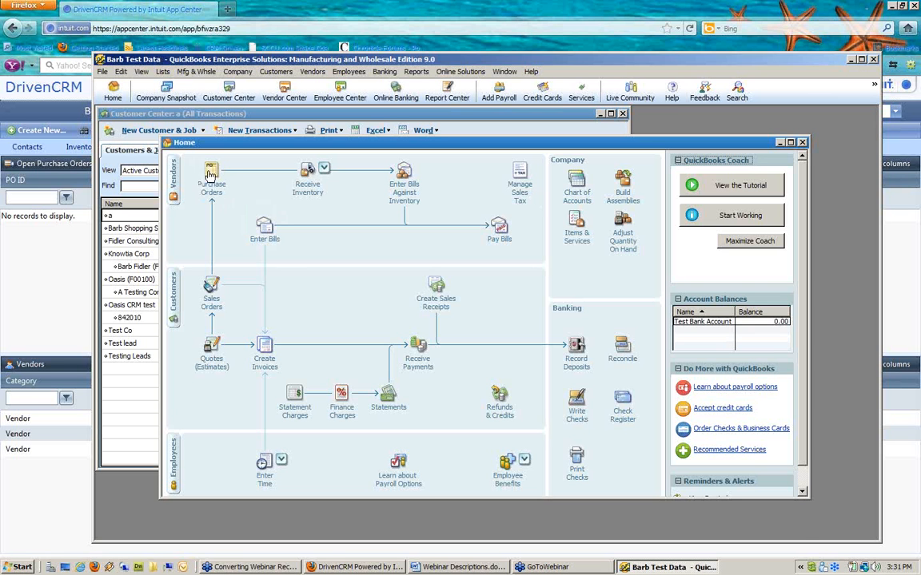
{"action": "left_click", "coordinate": [212, 173]}
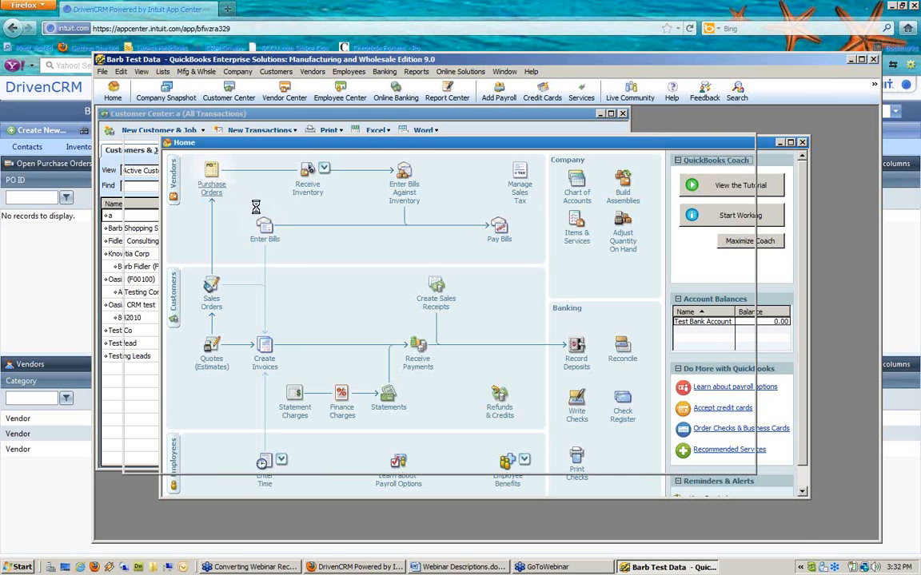
{"action": "left_click", "coordinate": [148, 155]}
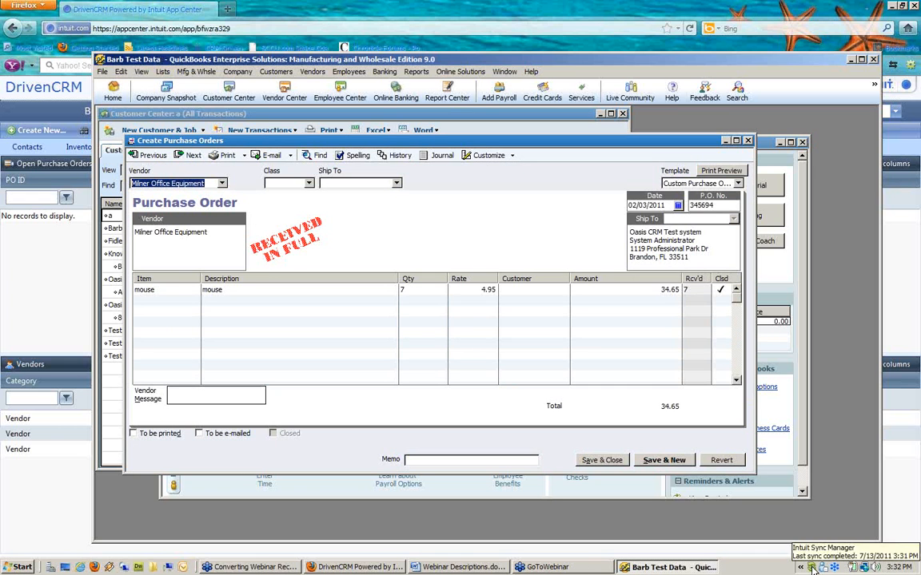
{"action": "left_click", "coordinate": [717, 11]}
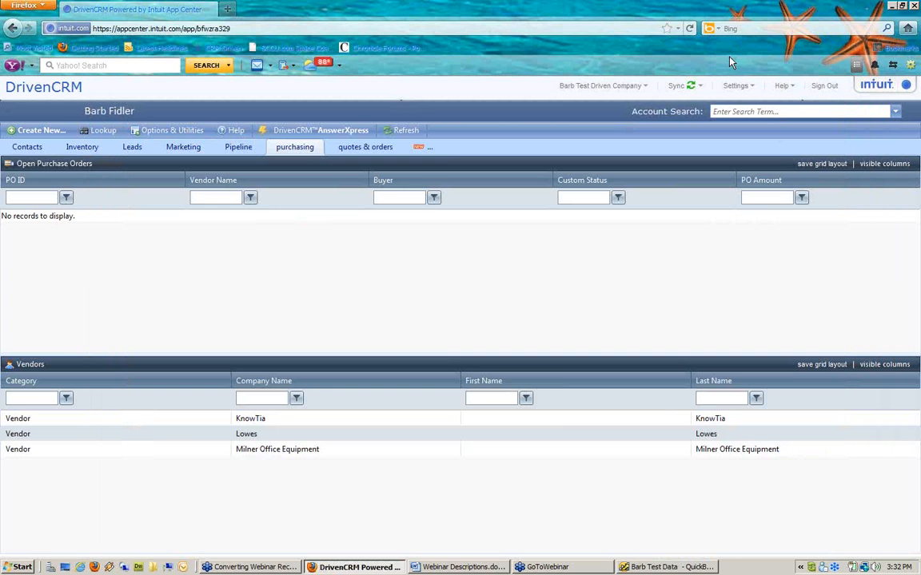
Step: Show the sync log's error 3140 details for the failed Jul 13 Item download, then return to QuickBooks
{"action": "left_click", "coordinate": [696, 85]}
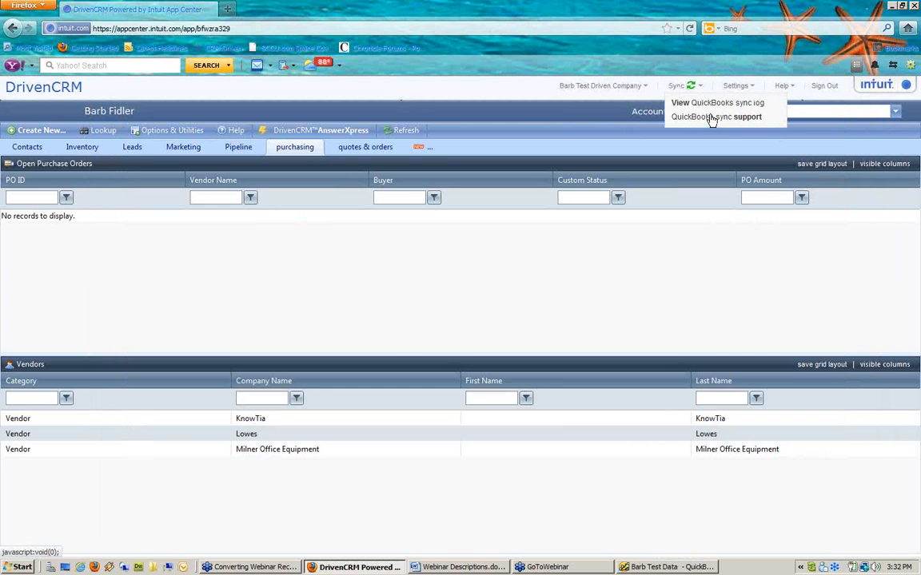
{"action": "left_click", "coordinate": [709, 103]}
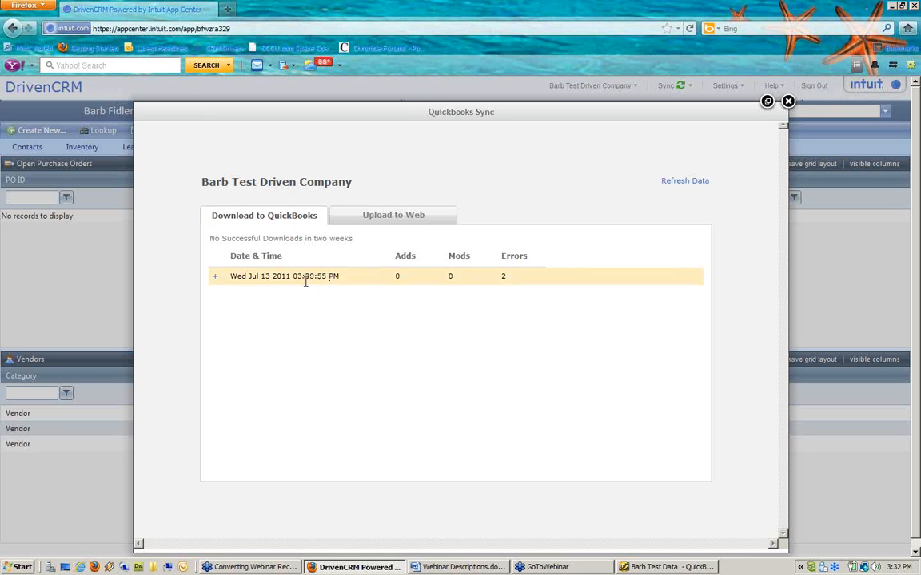
{"action": "left_click", "coordinate": [214, 276]}
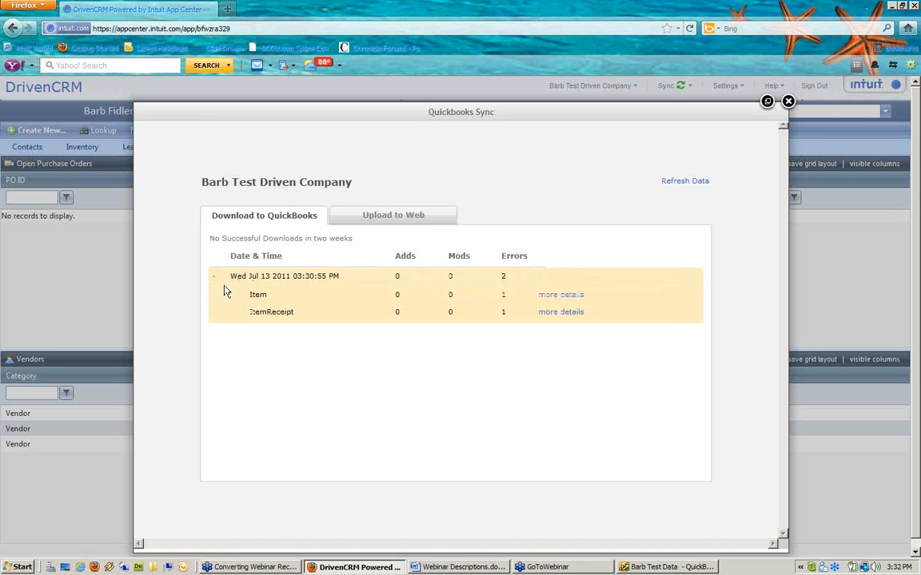
{"action": "left_click", "coordinate": [559, 300]}
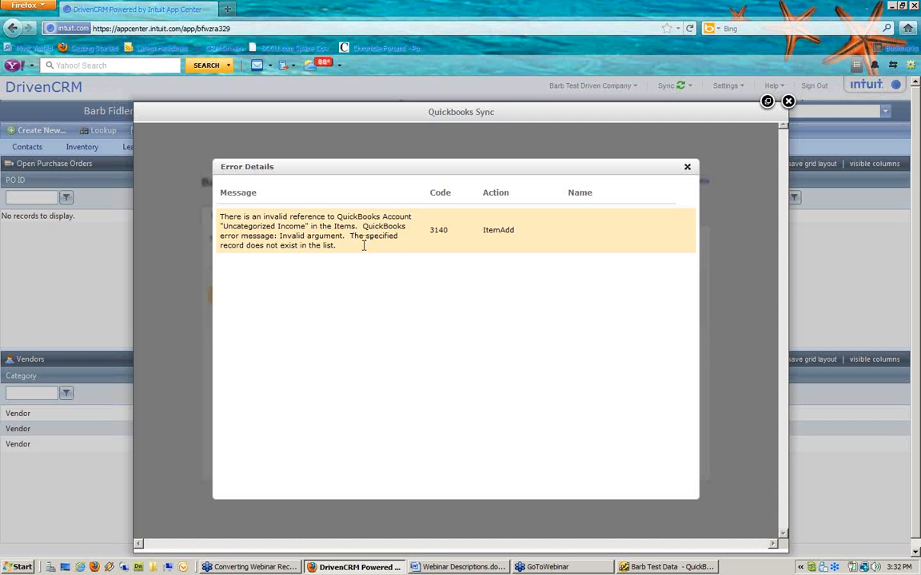
{"action": "left_click", "coordinate": [701, 567]}
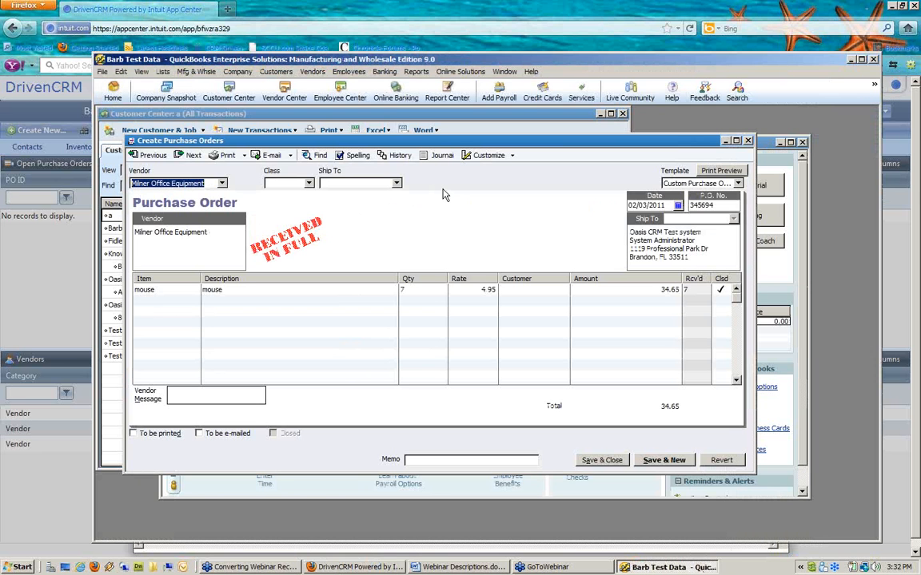
Step: Check the CoinCombo item and its accounts in the Item List, then return to DrivenCRM's error details
{"action": "left_click", "coordinate": [162, 72]}
{"action": "left_click", "coordinate": [176, 96]}
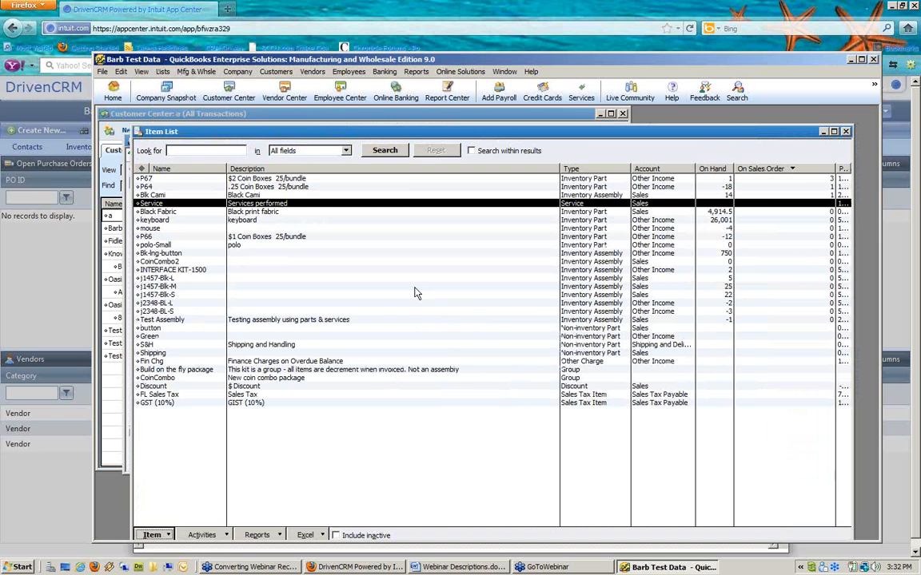
{"action": "left_click", "coordinate": [245, 379]}
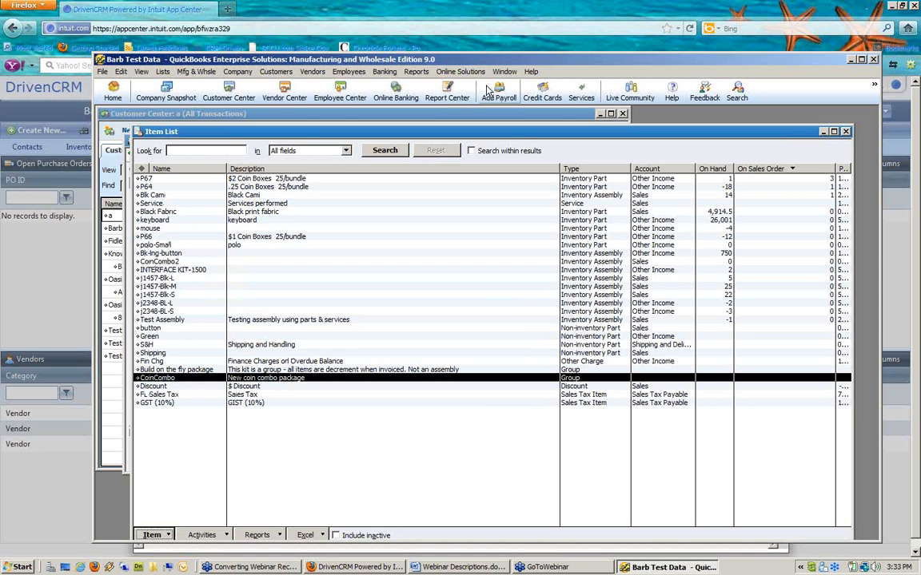
{"action": "left_click", "coordinate": [508, 24]}
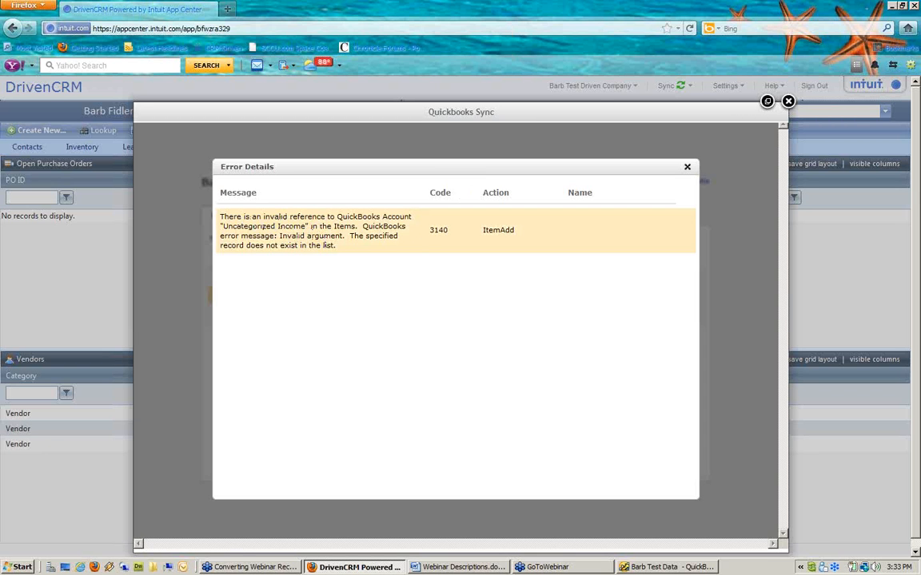
Step: Close the Error Details dialog and the QuickBooks Sync log window
{"action": "left_click", "coordinate": [688, 168]}
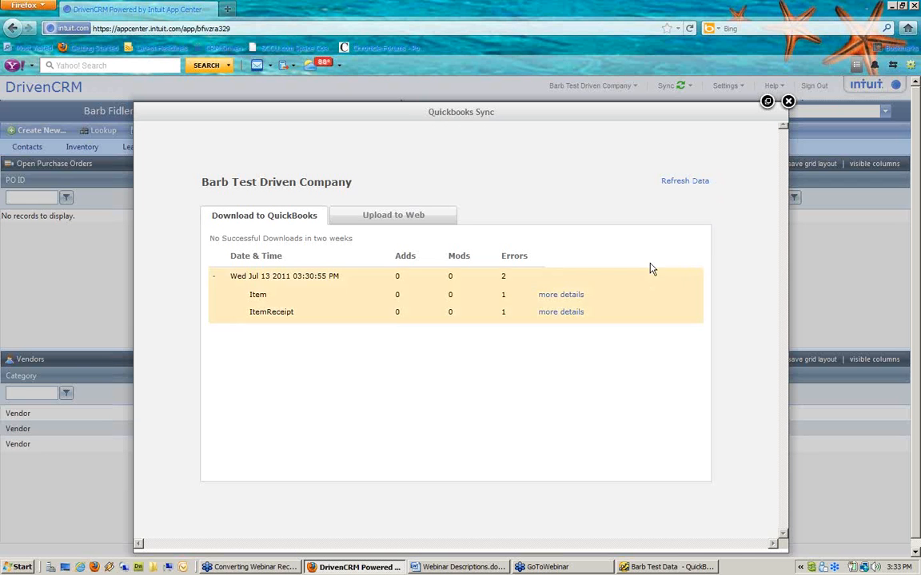
{"action": "left_click", "coordinate": [788, 102]}
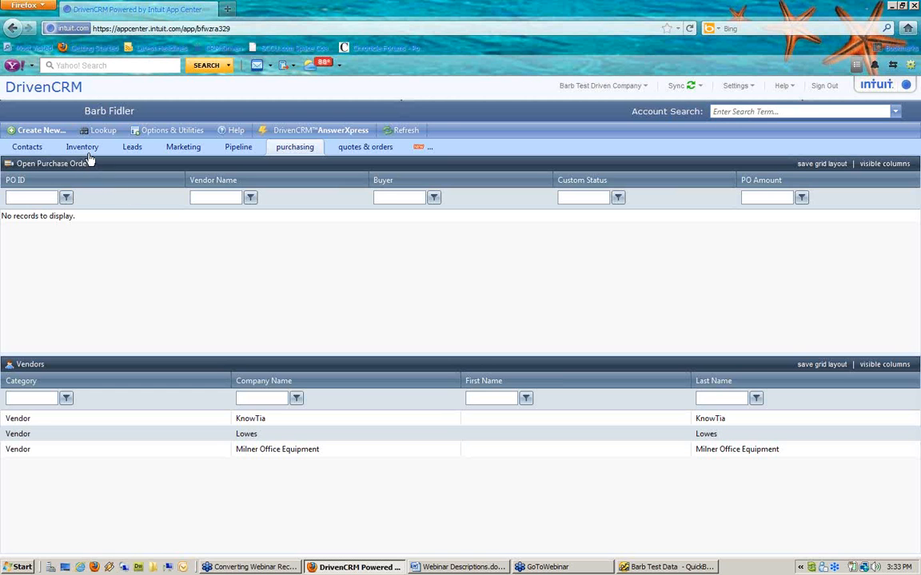
Step: Change the Inventory workspace to a three-panel layout with two panels on top
{"action": "left_click", "coordinate": [83, 148]}
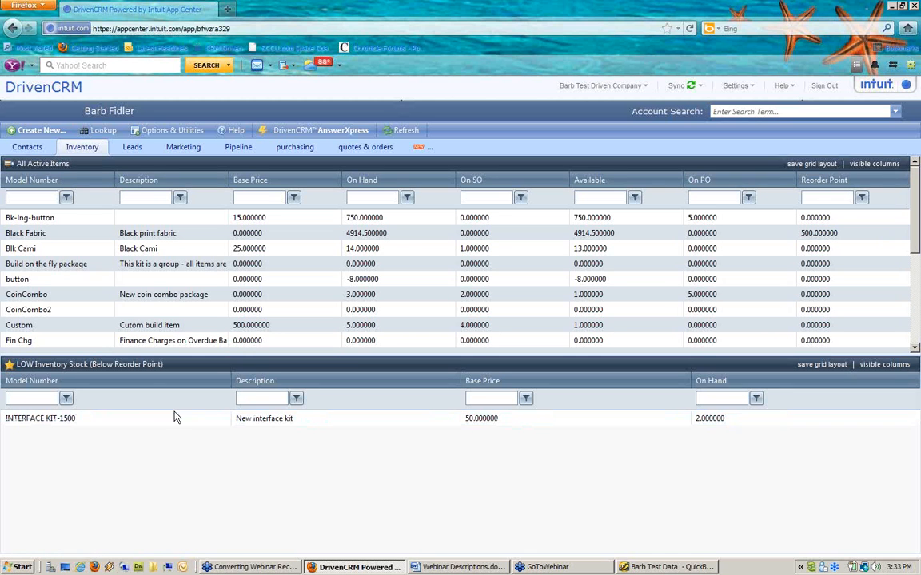
{"action": "right_click", "coordinate": [133, 166]}
{"action": "mouse_move", "coordinate": [192, 217]}
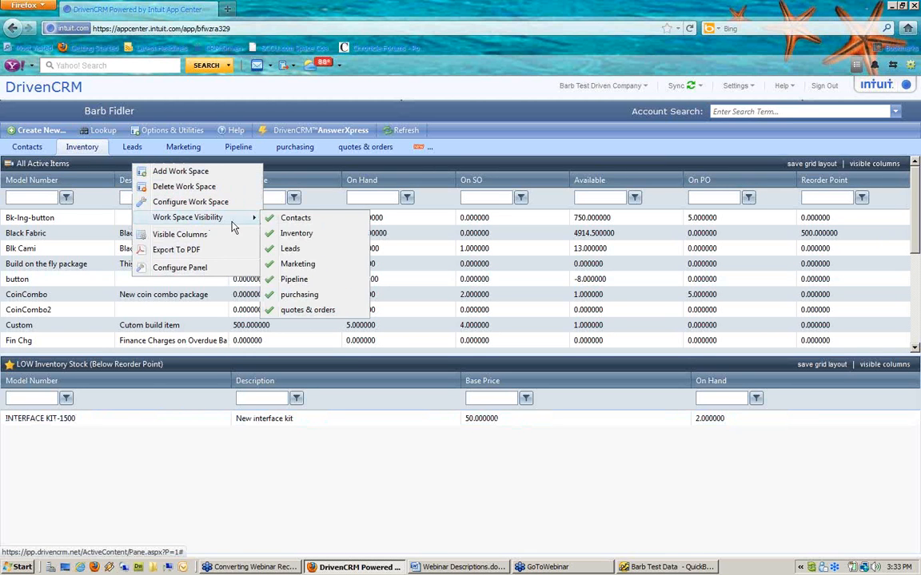
{"action": "left_click", "coordinate": [191, 202]}
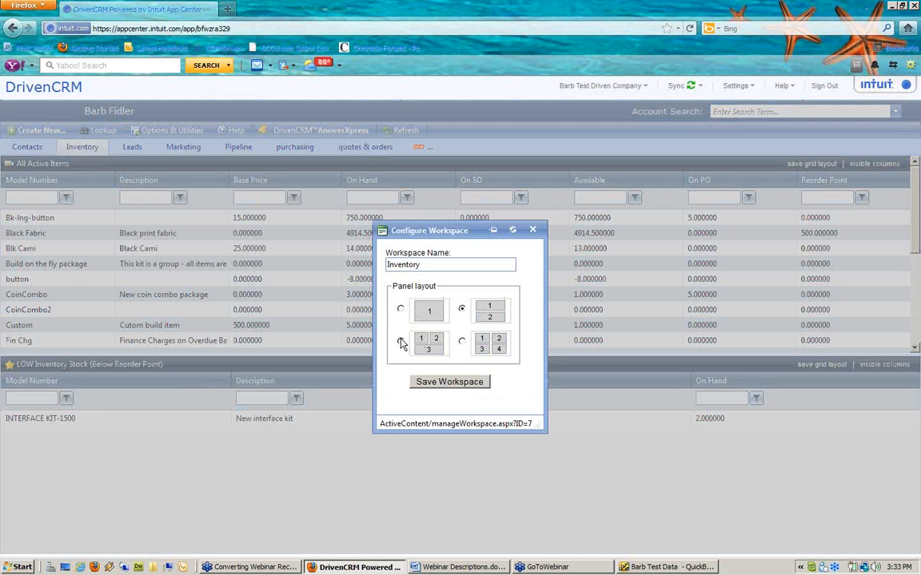
{"action": "left_click", "coordinate": [416, 348]}
{"action": "left_click", "coordinate": [436, 383]}
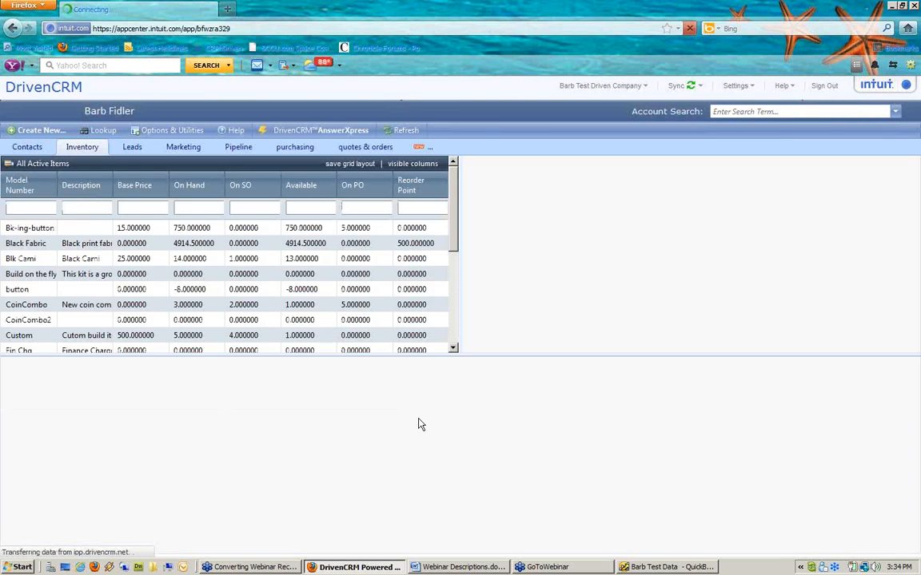
Step: Set the empty panel to the Item List 'Items on active unshipped Sales-Orders'
{"action": "left_click", "coordinate": [447, 430]}
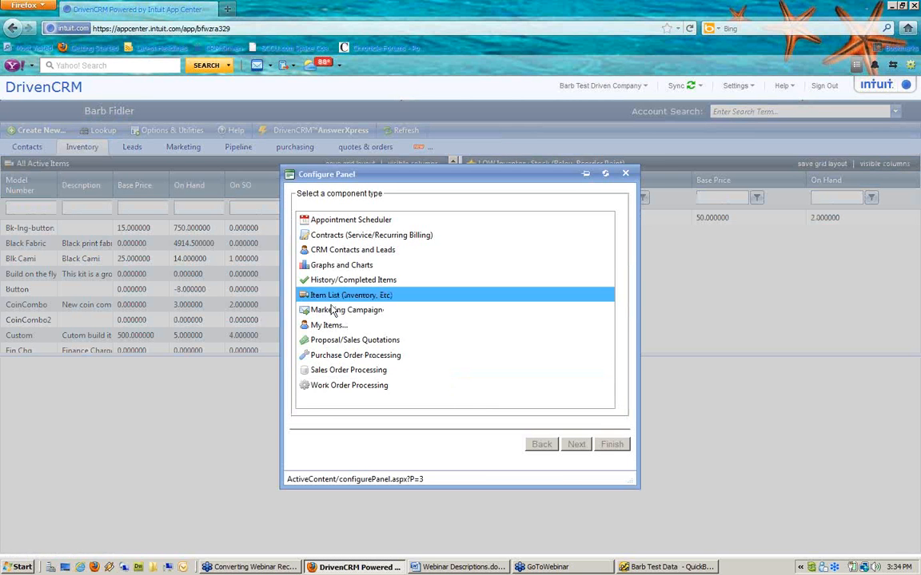
{"action": "left_click", "coordinate": [330, 302]}
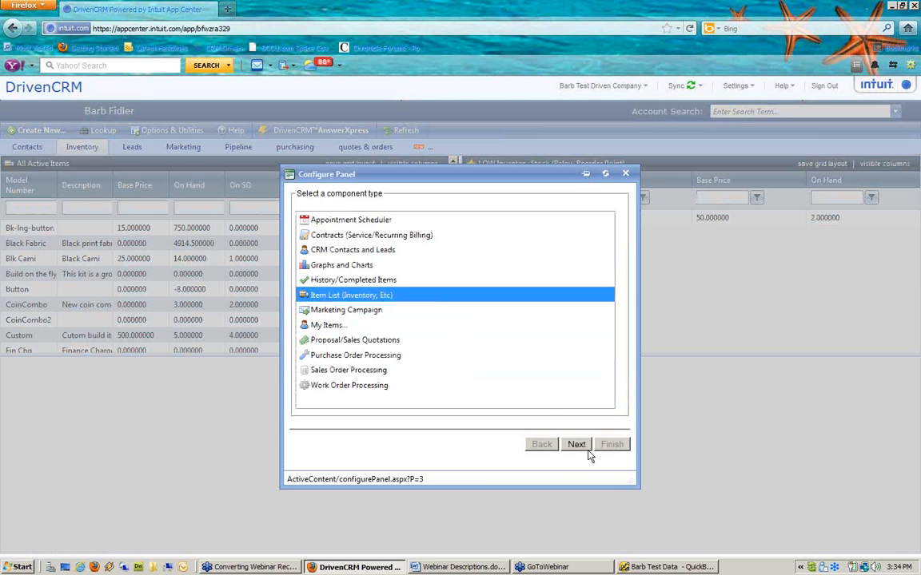
{"action": "left_click", "coordinate": [578, 445]}
{"action": "left_click", "coordinate": [415, 316]}
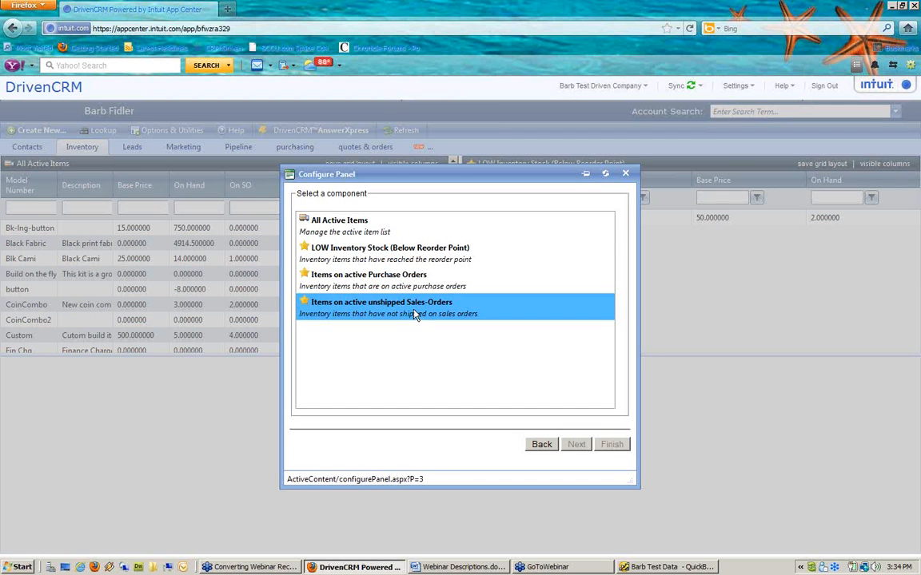
{"action": "left_click", "coordinate": [614, 448]}
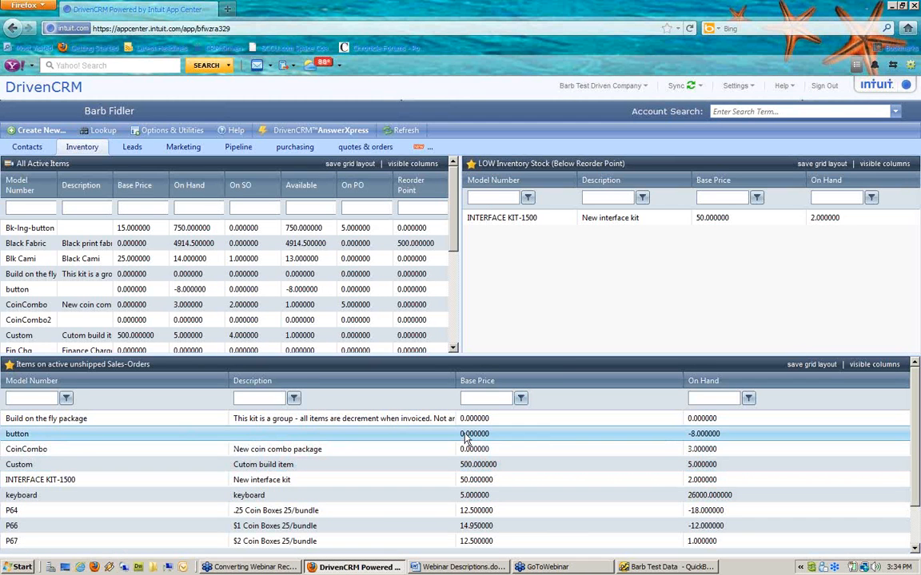
{"action": "double_click", "coordinate": [660, 439]}
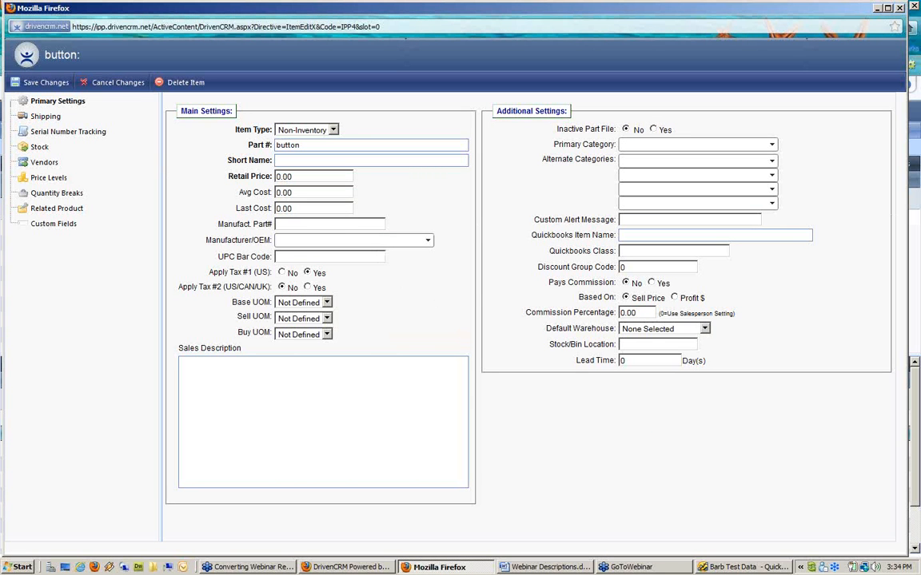
{"action": "left_click", "coordinate": [899, 7]}
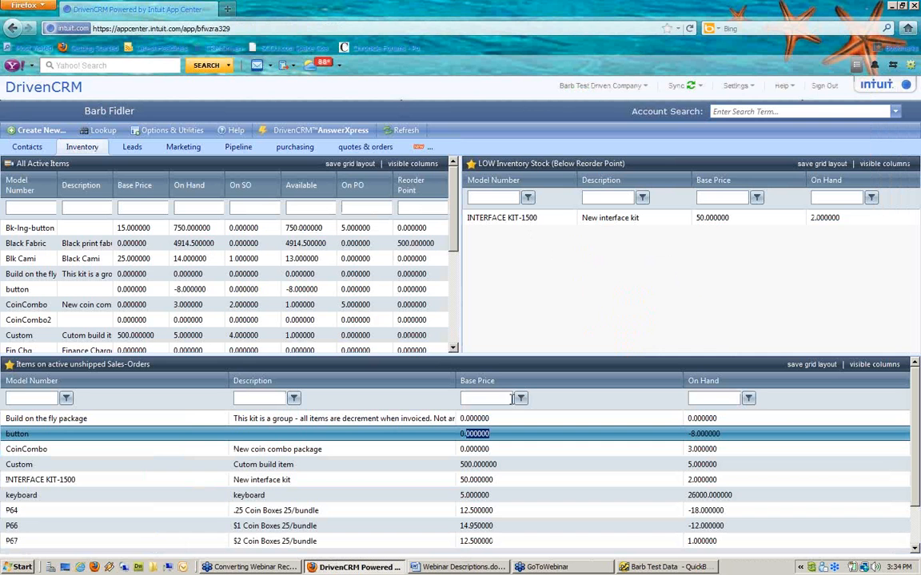
{"action": "left_click", "coordinate": [335, 435]}
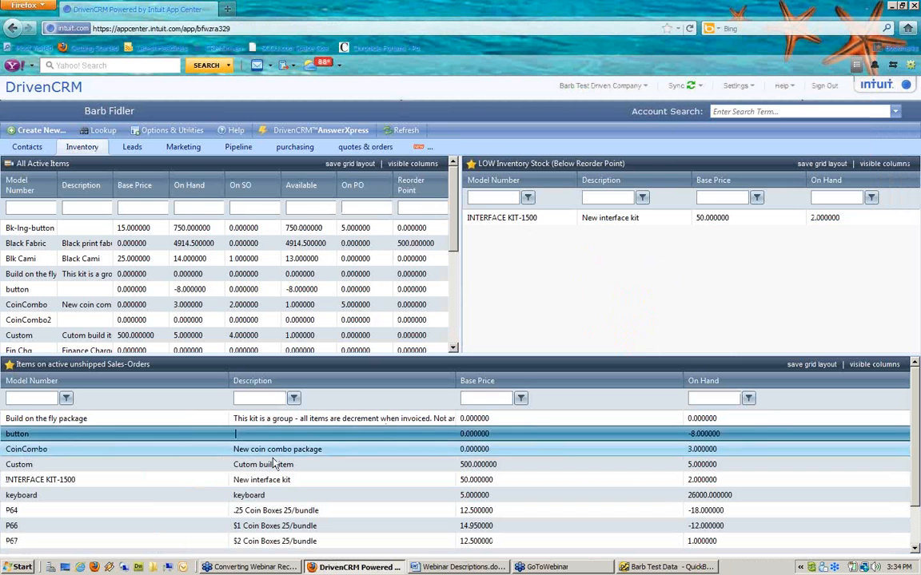
{"action": "left_click", "coordinate": [154, 440]}
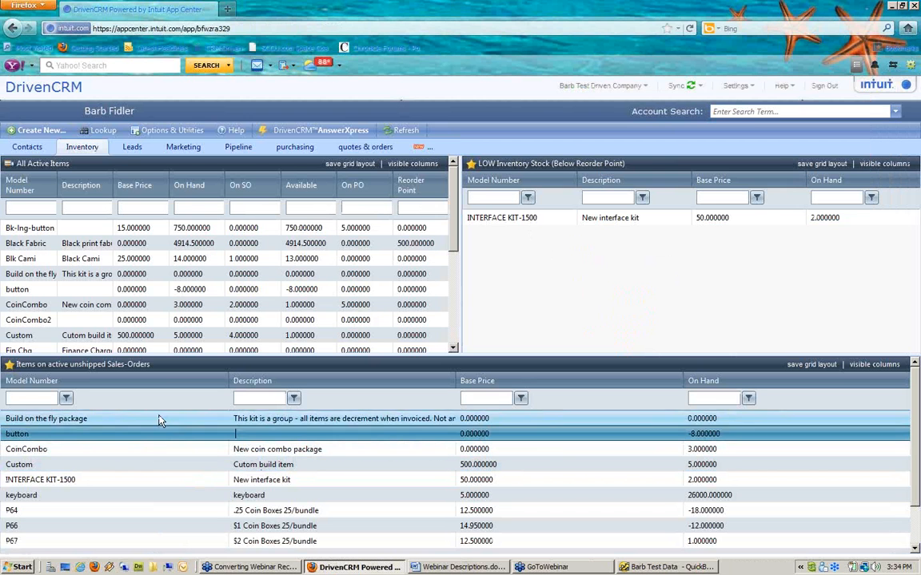
{"action": "left_click", "coordinate": [104, 132]}
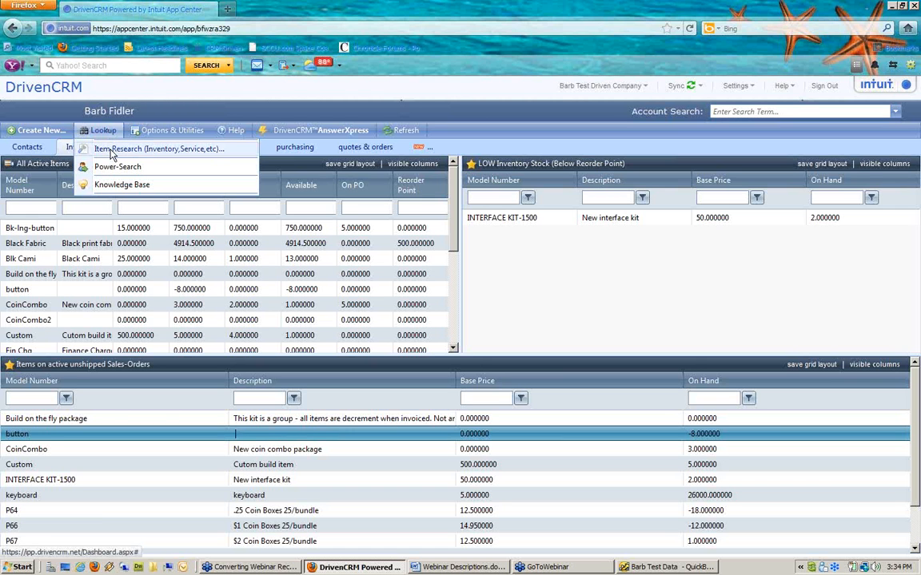
Step: Open Item Research and filter its items by model number 'button'
{"action": "left_click", "coordinate": [111, 152]}
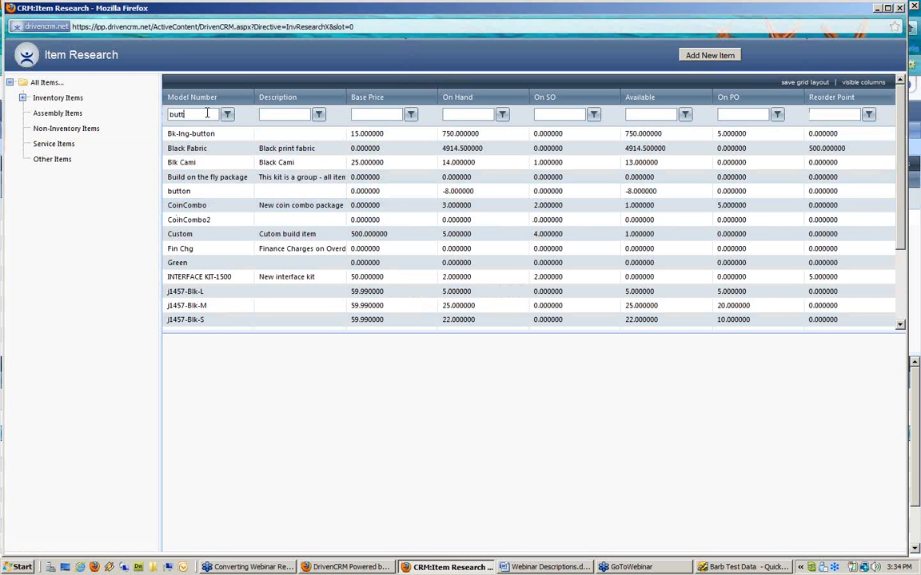
{"action": "key", "text": "Return"}
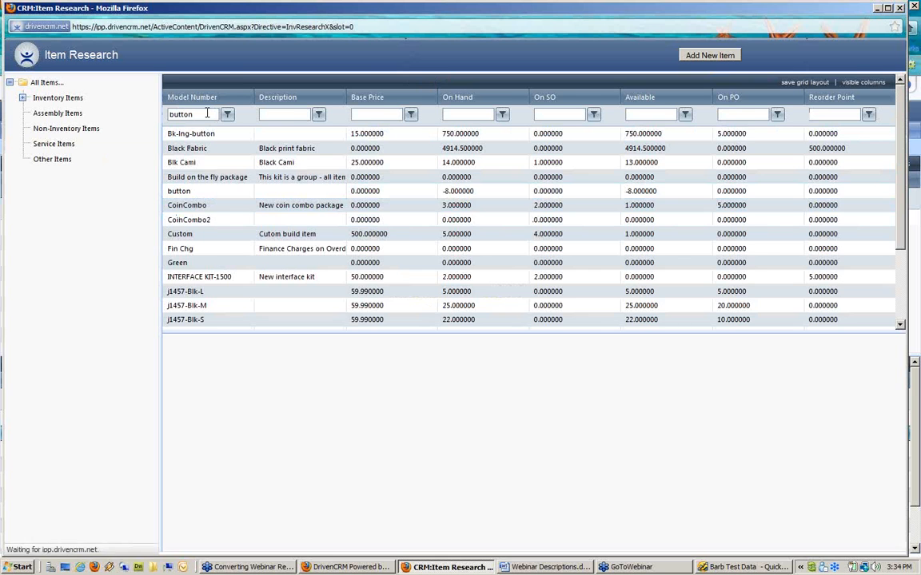
Step: Review the button item's stock, purchase, and order history, ending on its quotation history (quote 200006)
{"action": "left_click", "coordinate": [215, 150]}
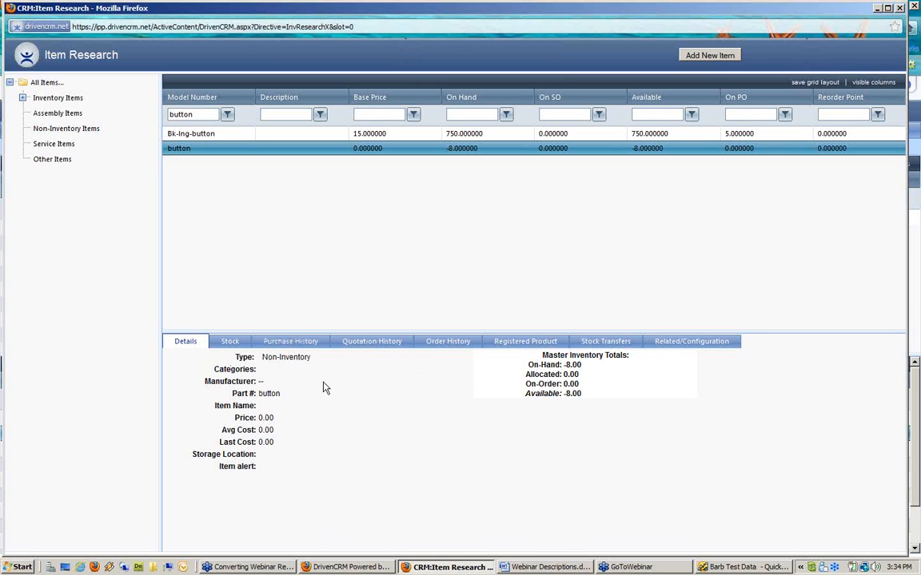
{"action": "left_click", "coordinate": [239, 343]}
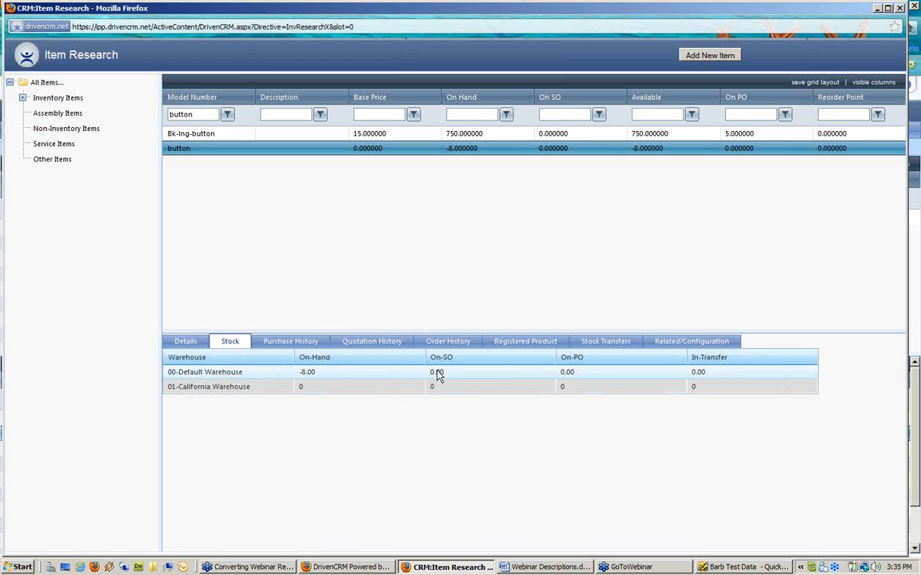
{"action": "left_click", "coordinate": [305, 345]}
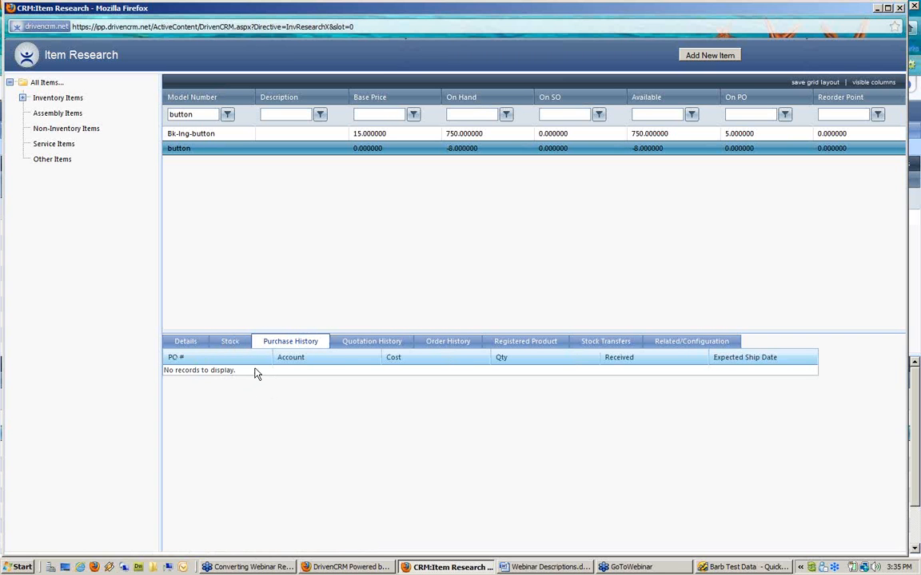
{"action": "left_click", "coordinate": [370, 345]}
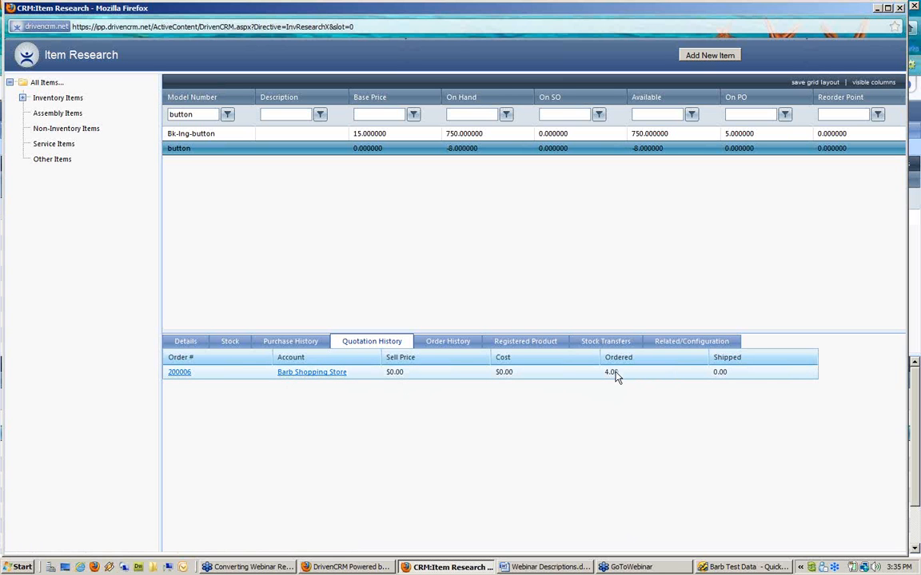
{"action": "left_click", "coordinate": [442, 351]}
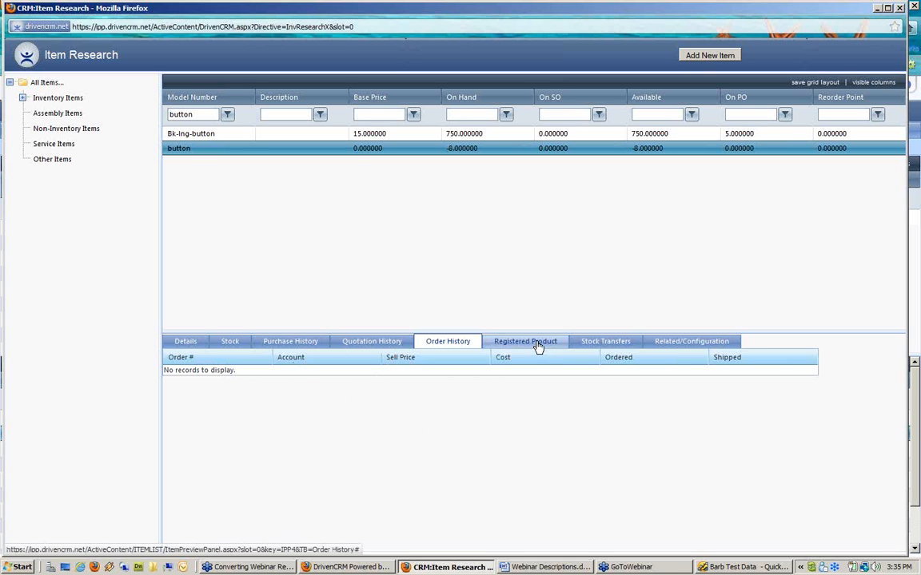
{"action": "left_click", "coordinate": [366, 344]}
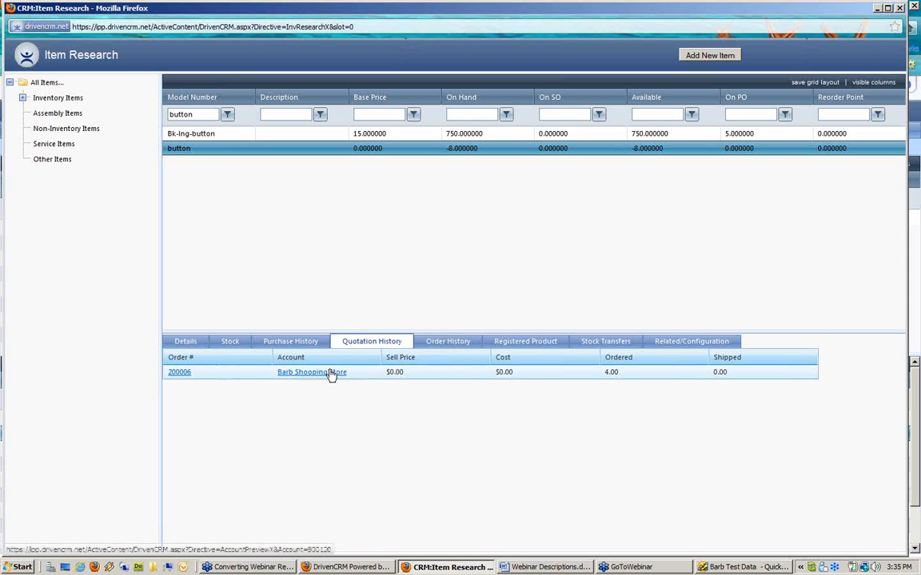
Step: Open quote 200006 as a proposal and scroll through its details
{"action": "left_click", "coordinate": [181, 373]}
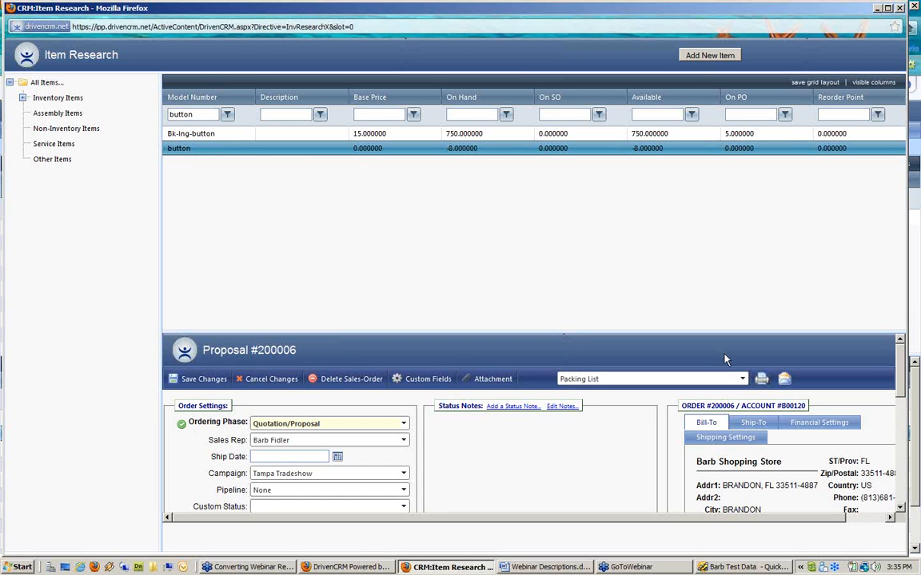
{"action": "scroll", "coordinate": [529, 444], "scroll_direction": "down", "scroll_amount": 5}
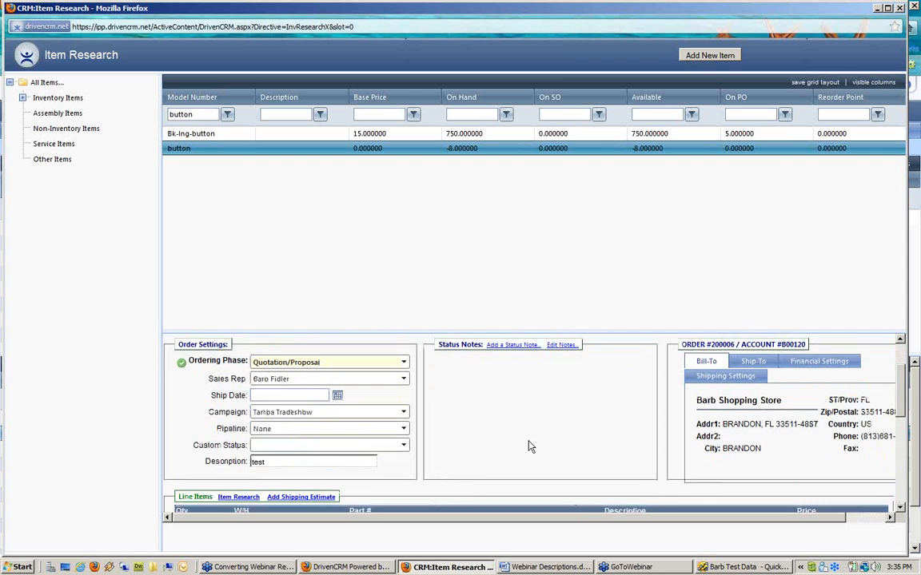
{"action": "scroll", "coordinate": [530, 446], "scroll_direction": "down", "scroll_amount": 2}
{"action": "scroll", "coordinate": [328, 411], "scroll_direction": "down", "scroll_amount": 4}
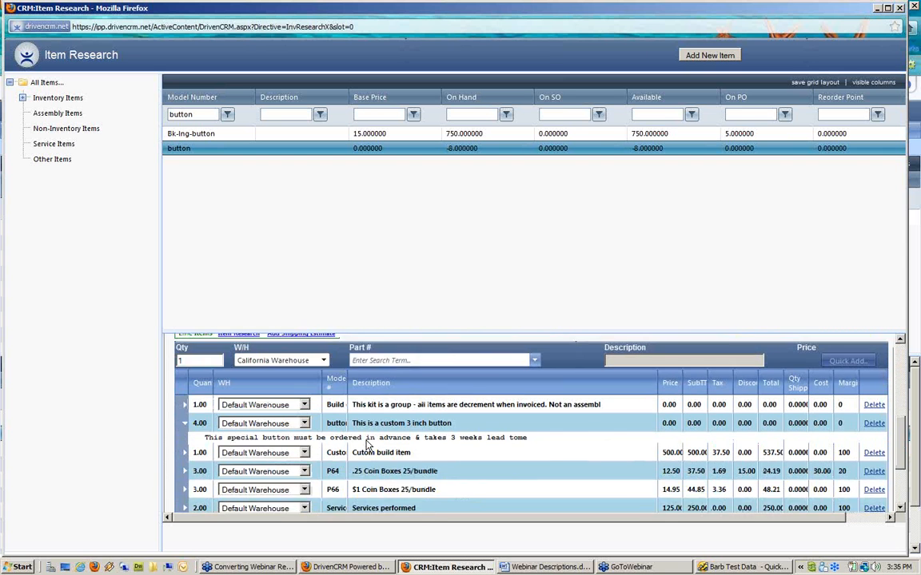
{"action": "scroll", "coordinate": [327, 420], "scroll_direction": "up", "scroll_amount": 10}
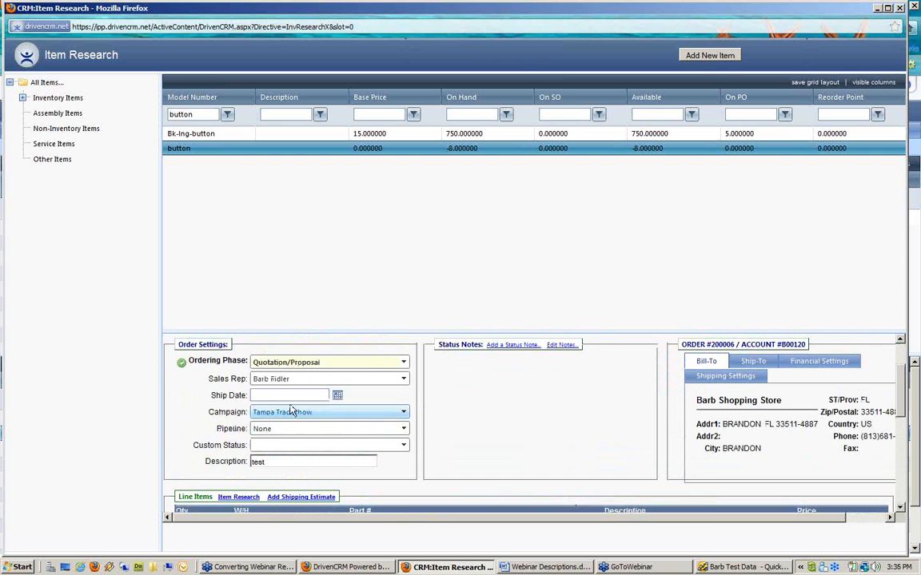
Step: Check the Ordering Phase options, keeping Quotation/Proposal, and review the 4-button line with 3-week lead time
{"action": "left_click", "coordinate": [254, 364]}
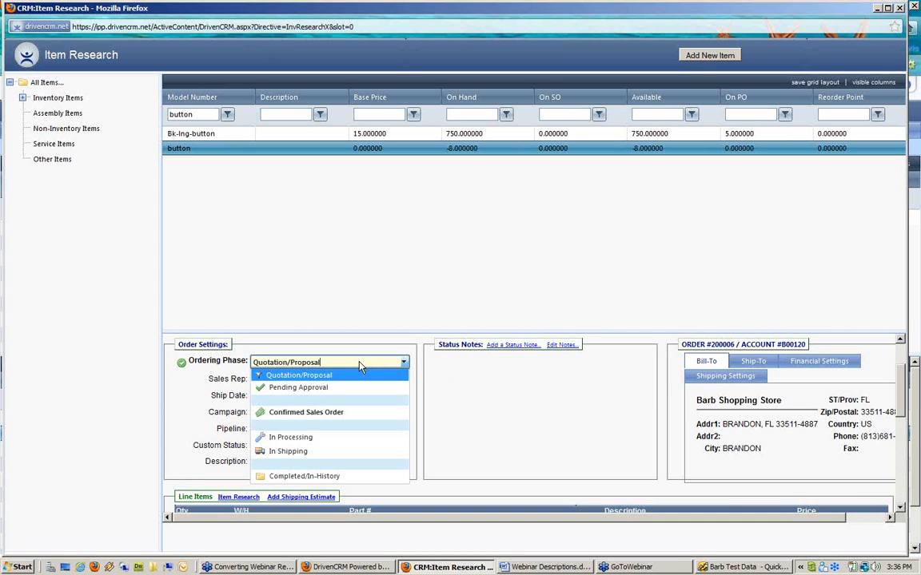
{"action": "left_click", "coordinate": [189, 413]}
{"action": "scroll", "coordinate": [192, 424], "scroll_direction": "down", "scroll_amount": 3}
{"action": "scroll", "coordinate": [192, 423], "scroll_direction": "down", "scroll_amount": 2}
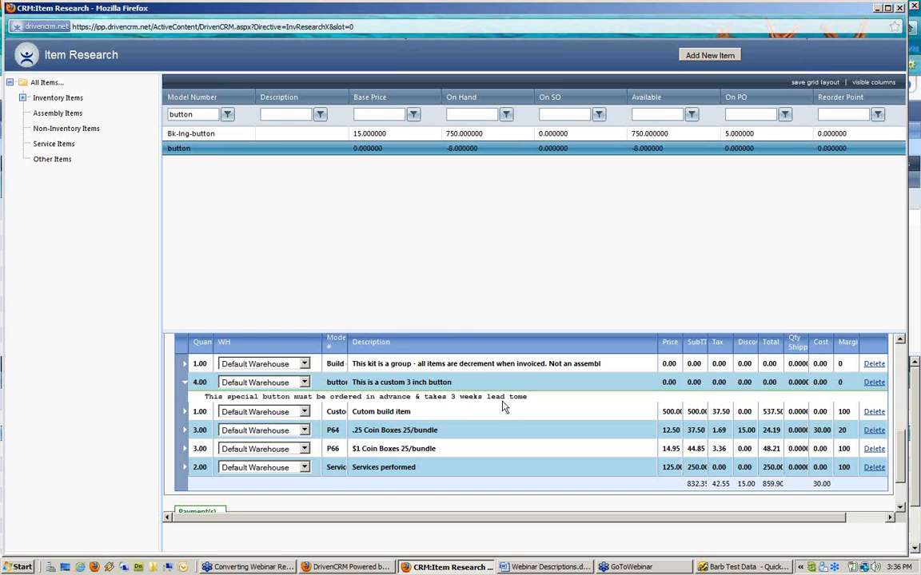
{"action": "scroll", "coordinate": [503, 402], "scroll_direction": "up", "scroll_amount": 1}
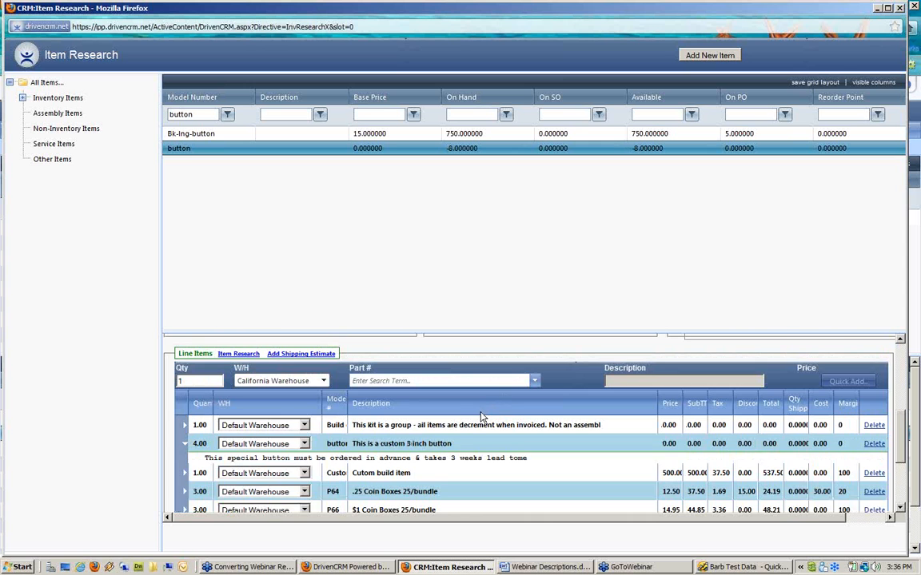
{"action": "scroll", "coordinate": [483, 417], "scroll_direction": "up", "scroll_amount": 2}
{"action": "scroll", "coordinate": [482, 417], "scroll_direction": "up", "scroll_amount": 3}
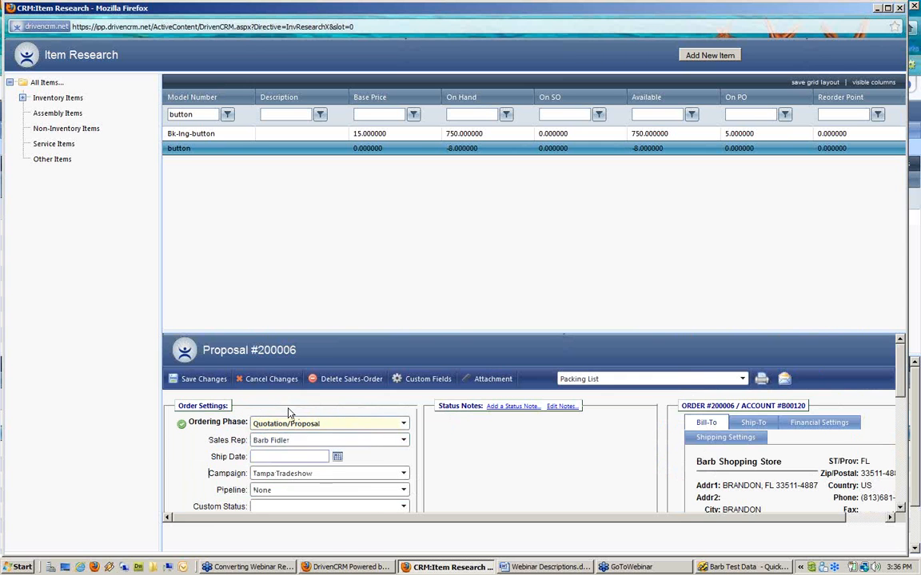
{"action": "left_click", "coordinate": [345, 425]}
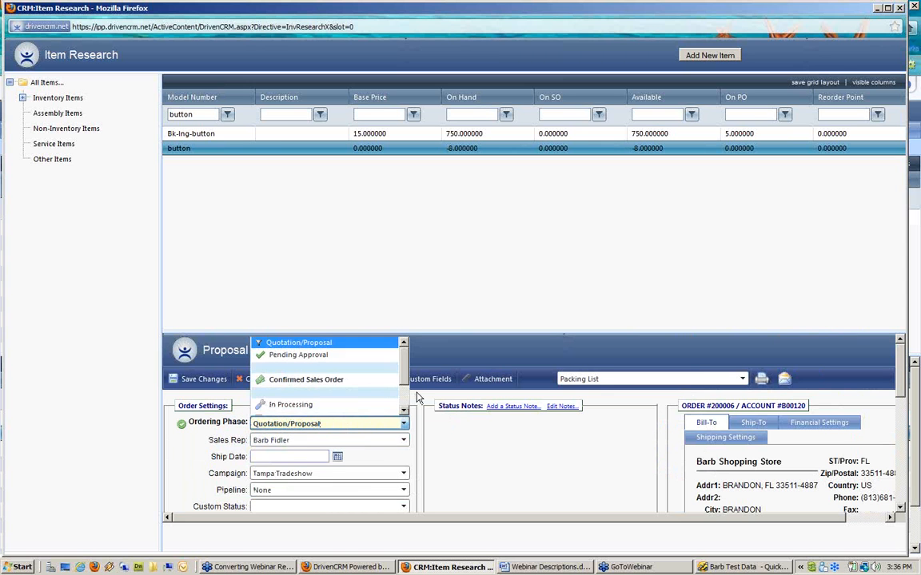
{"action": "left_click", "coordinate": [349, 381]}
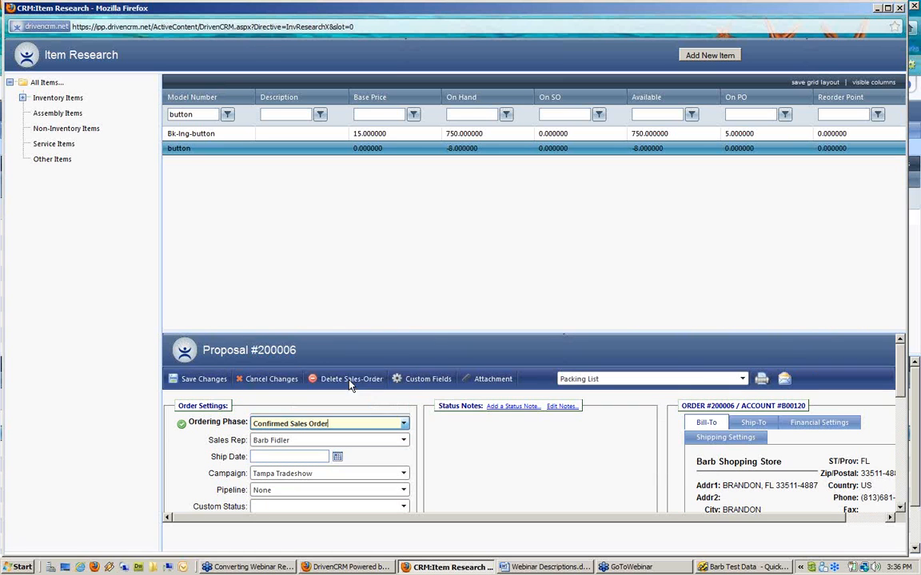
{"action": "left_click", "coordinate": [203, 380]}
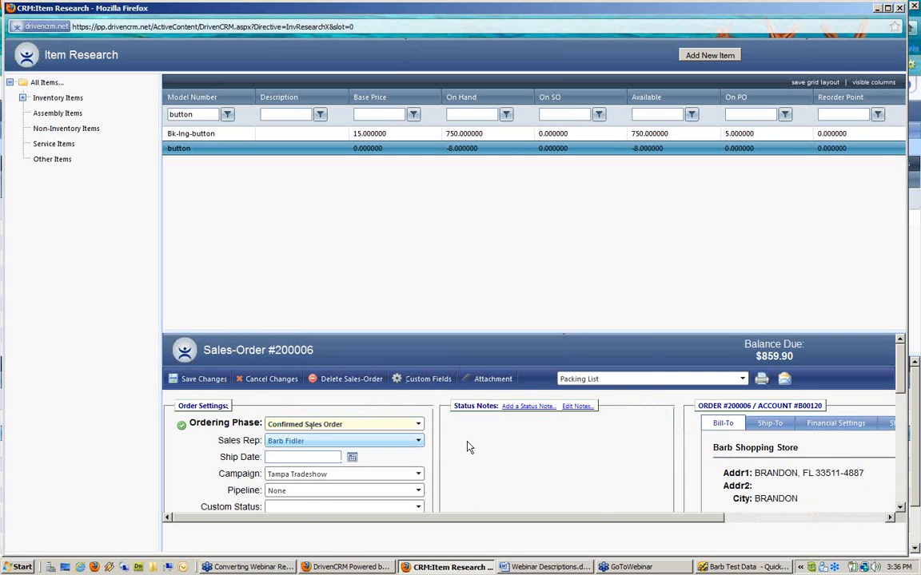
{"action": "scroll", "coordinate": [511, 419], "scroll_direction": "down", "scroll_amount": 2}
{"action": "scroll", "coordinate": [528, 443], "scroll_direction": "down", "scroll_amount": 1}
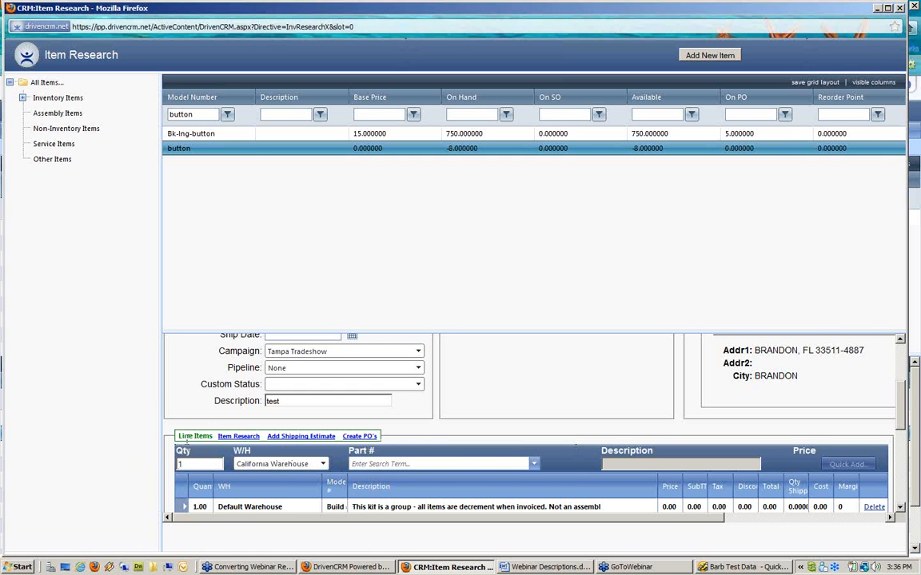
{"action": "left_click_drag", "start_coordinate": [177, 437], "coordinate": [393, 436]}
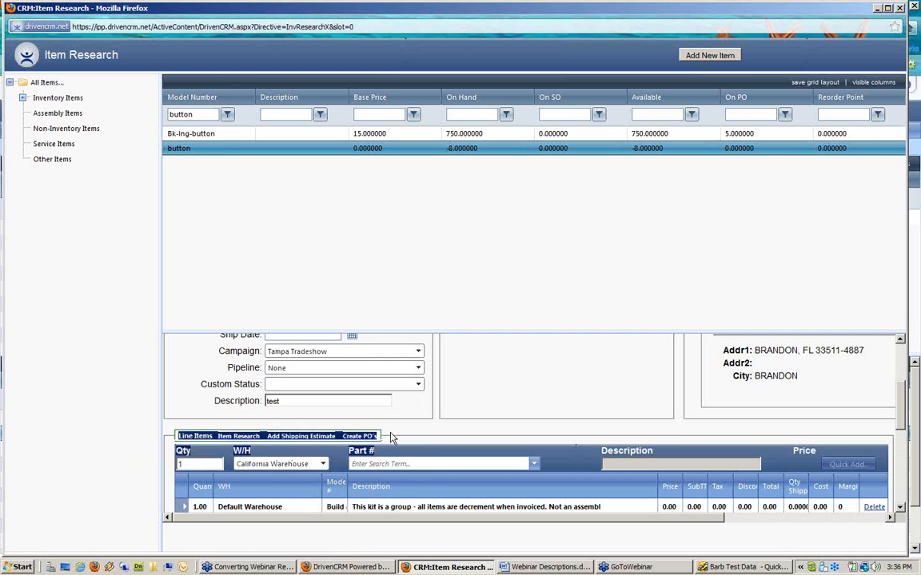
{"action": "left_click", "coordinate": [453, 429]}
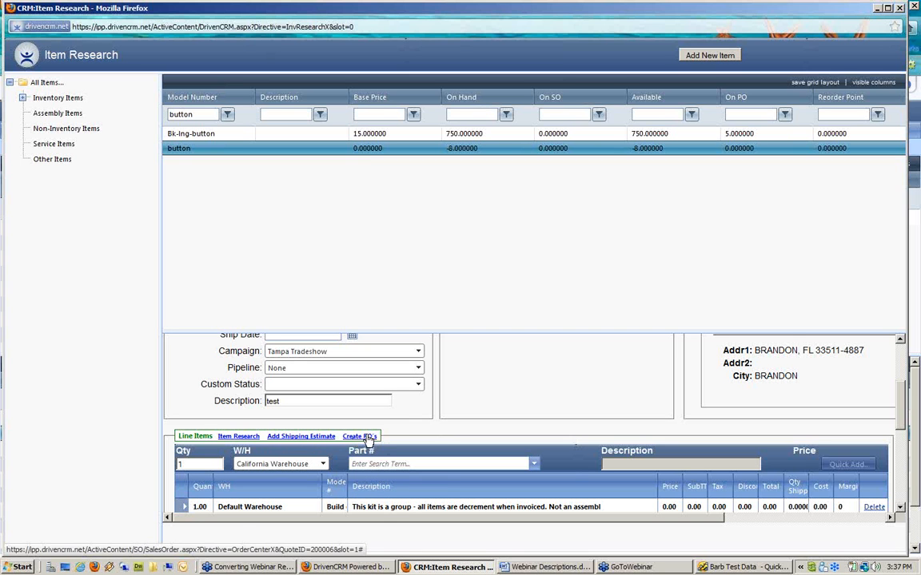
Step: Open PO Processing for the sales order, select the 4 custom buttons, and enlarge the panel
{"action": "left_click", "coordinate": [368, 437]}
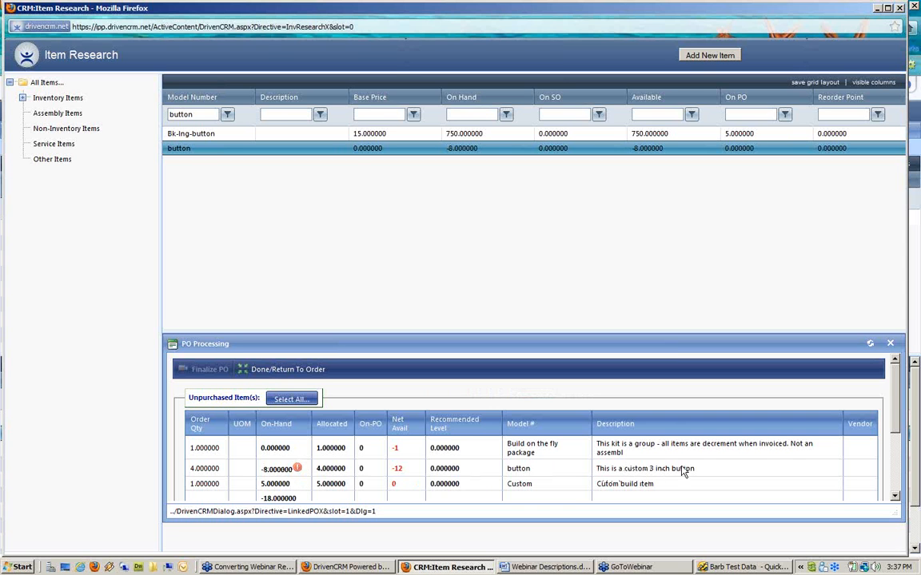
{"action": "left_click", "coordinate": [211, 471]}
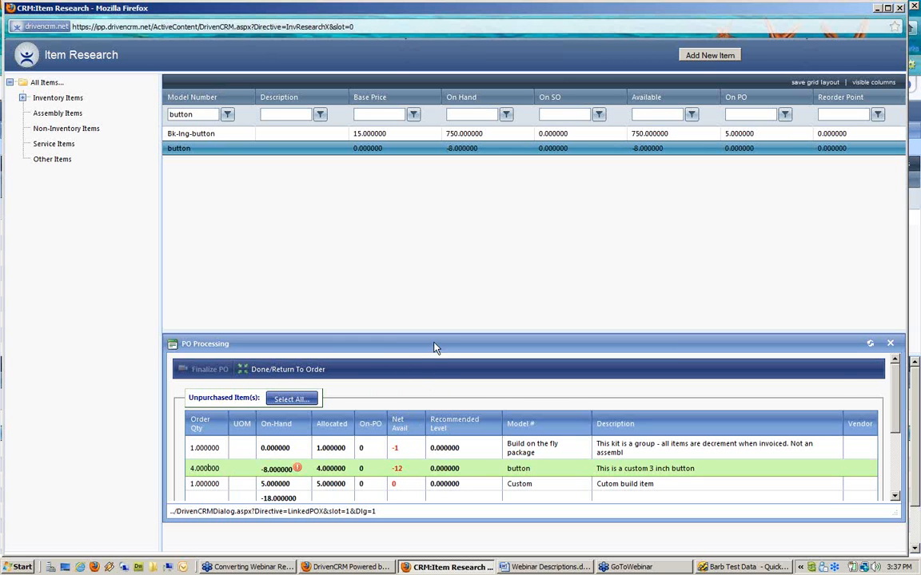
{"action": "left_click_drag", "start_coordinate": [433, 330], "coordinate": [446, 233]}
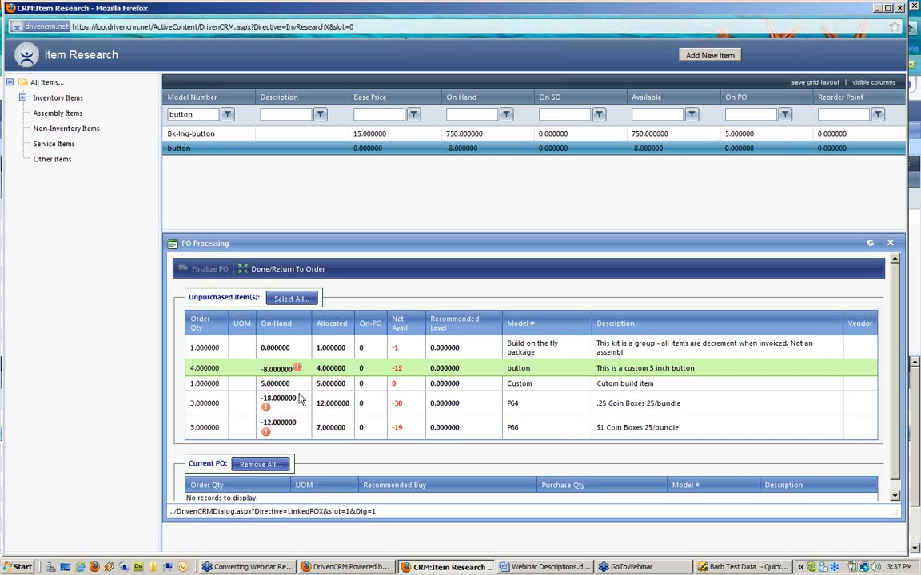
Step: Add the 3-inch custom button to the current PO, choose vendor Lowes, keep quantity 4, and finalize
{"action": "double_click", "coordinate": [206, 369]}
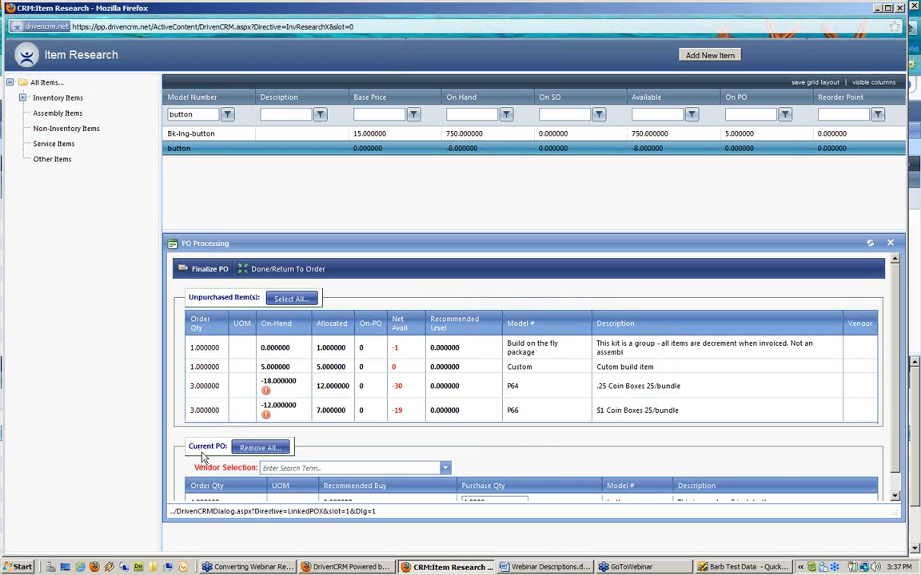
{"action": "scroll", "coordinate": [539, 469], "scroll_direction": "down", "scroll_amount": 1}
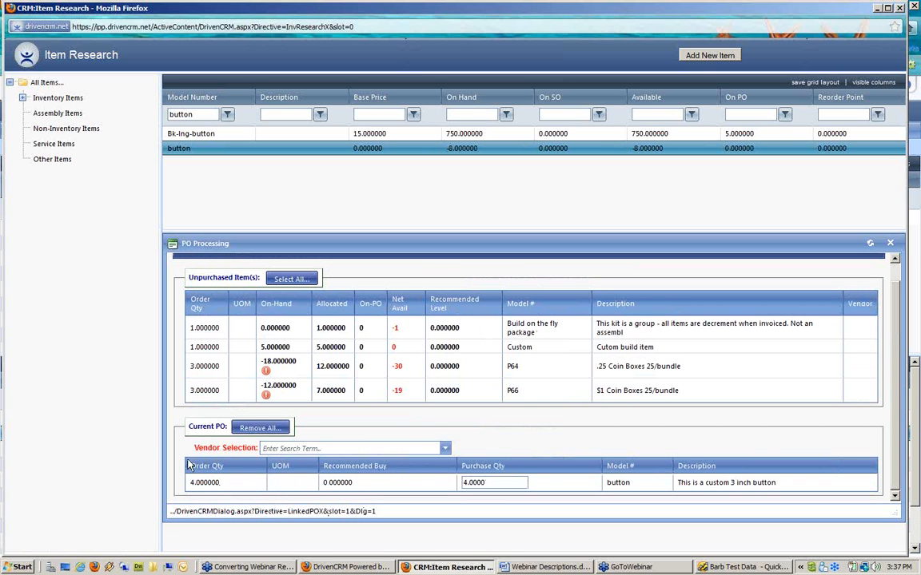
{"action": "left_click", "coordinate": [305, 449]}
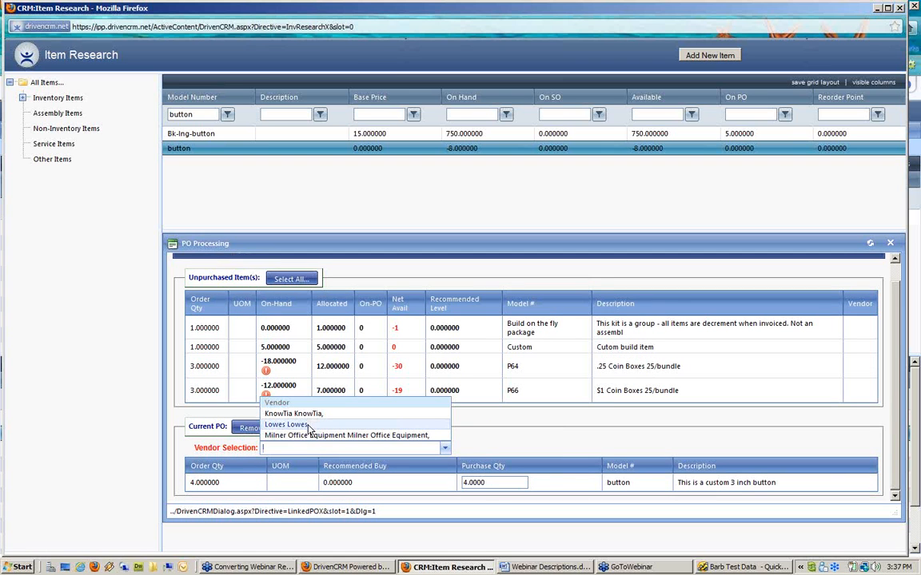
{"action": "left_click", "coordinate": [308, 426]}
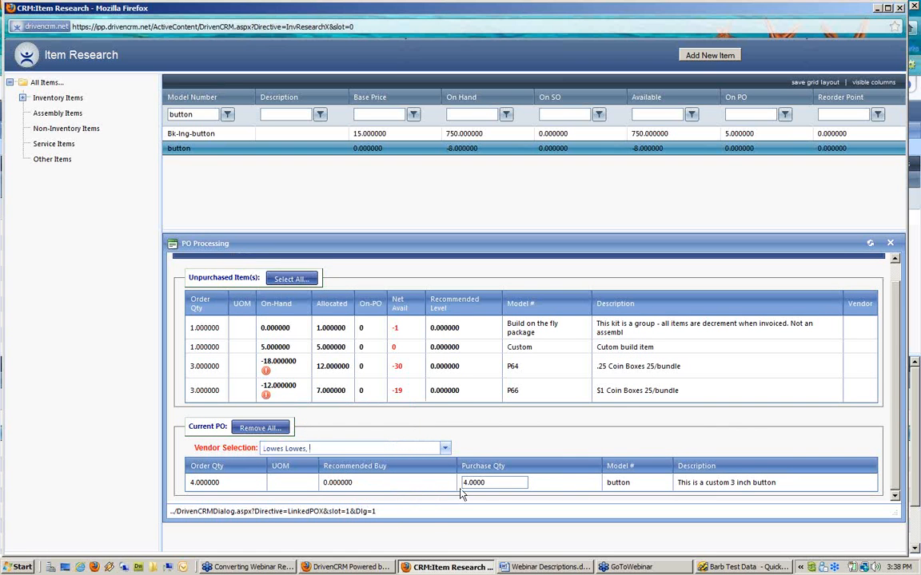
{"action": "left_click_drag", "start_coordinate": [487, 485], "coordinate": [434, 482]}
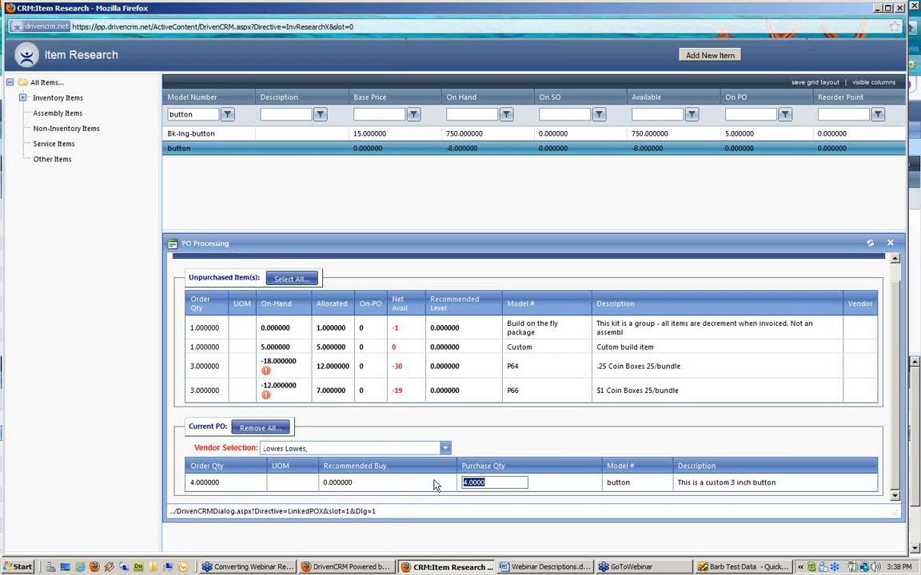
{"action": "left_click", "coordinate": [206, 445]}
{"action": "scroll", "coordinate": [206, 445], "scroll_direction": "up", "scroll_amount": 1}
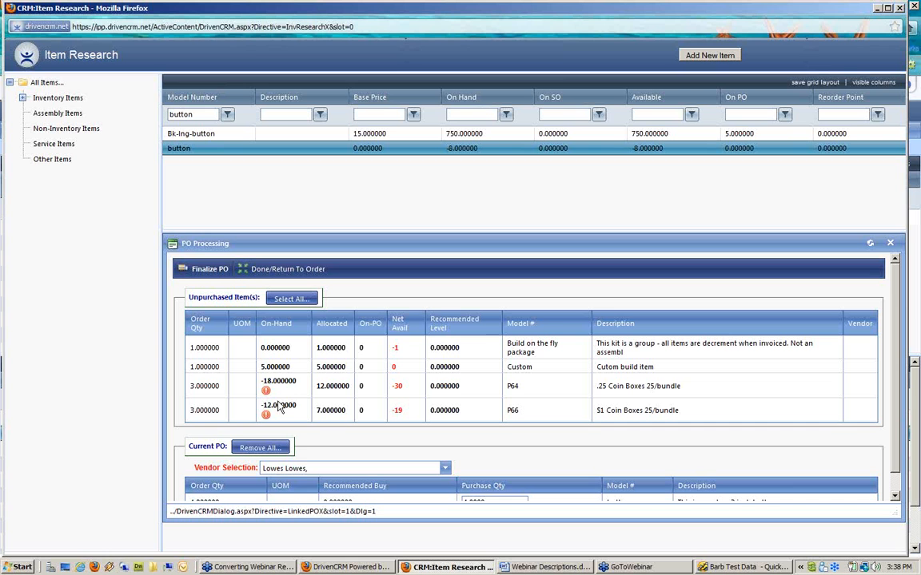
{"action": "left_click", "coordinate": [209, 270]}
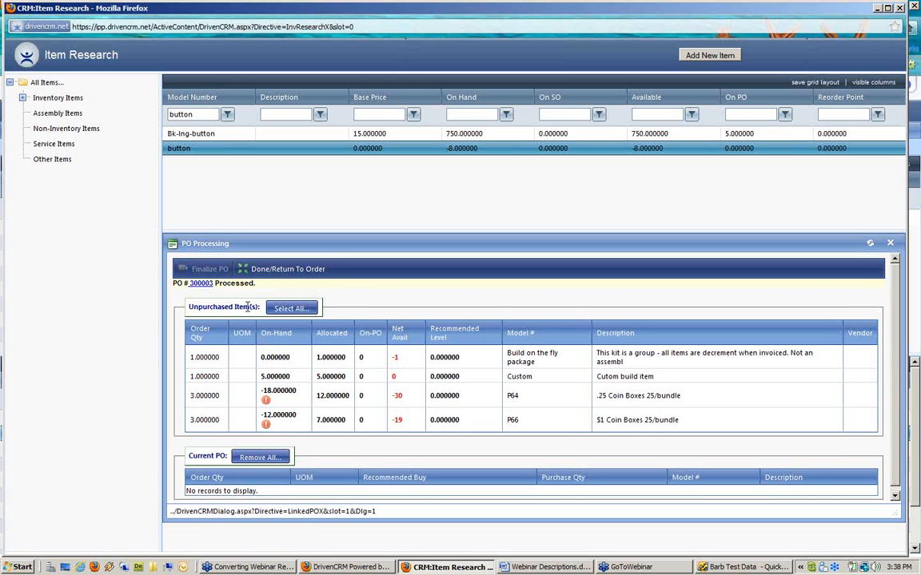
Step: Return to sales order 200006, review the button line now linked to its PO, and close the window
{"action": "left_click", "coordinate": [282, 269]}
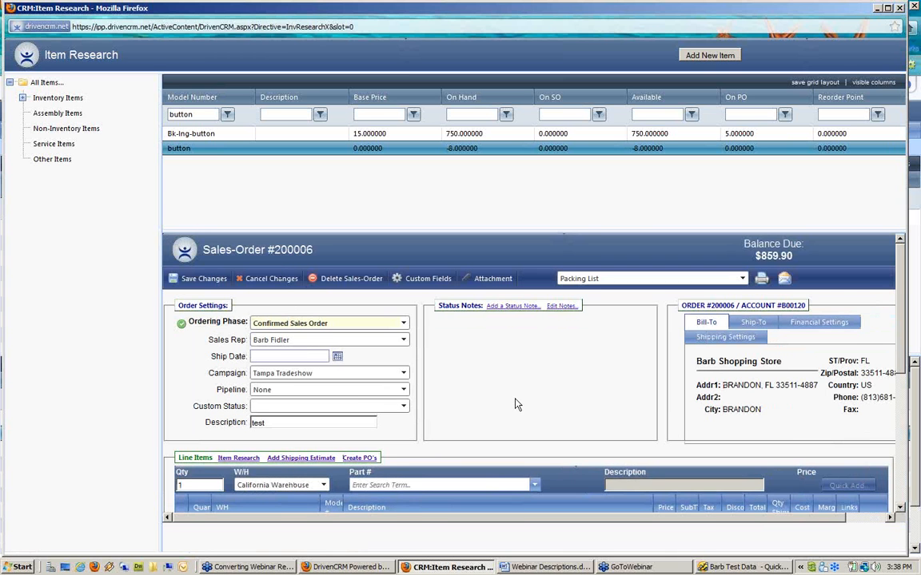
{"action": "scroll", "coordinate": [515, 405], "scroll_direction": "down", "scroll_amount": 3}
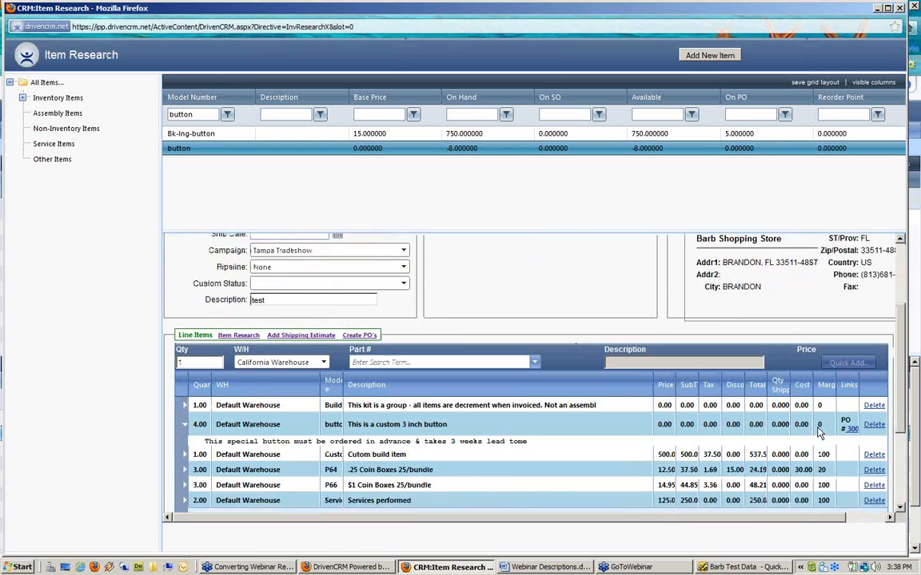
{"action": "scroll", "coordinate": [819, 432], "scroll_direction": "down", "scroll_amount": 1}
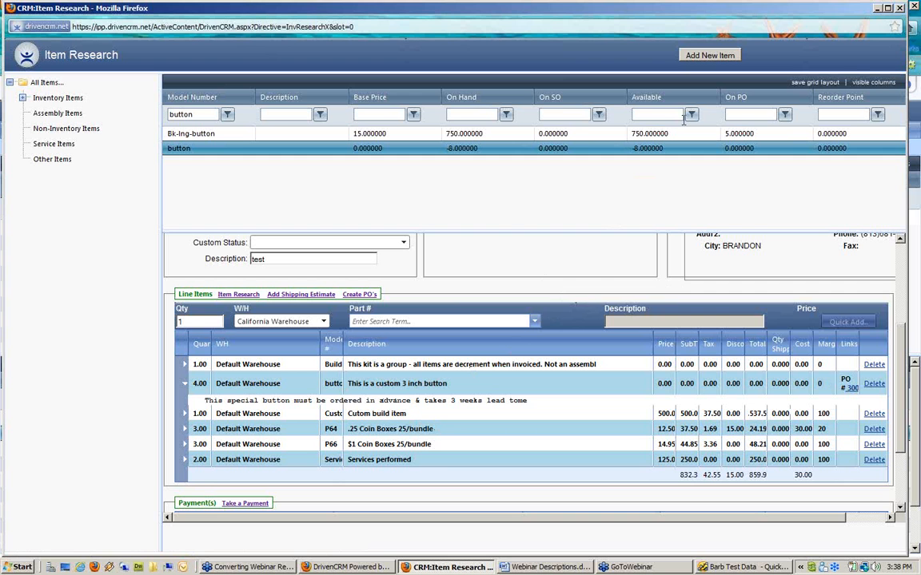
{"action": "left_click", "coordinate": [900, 8]}
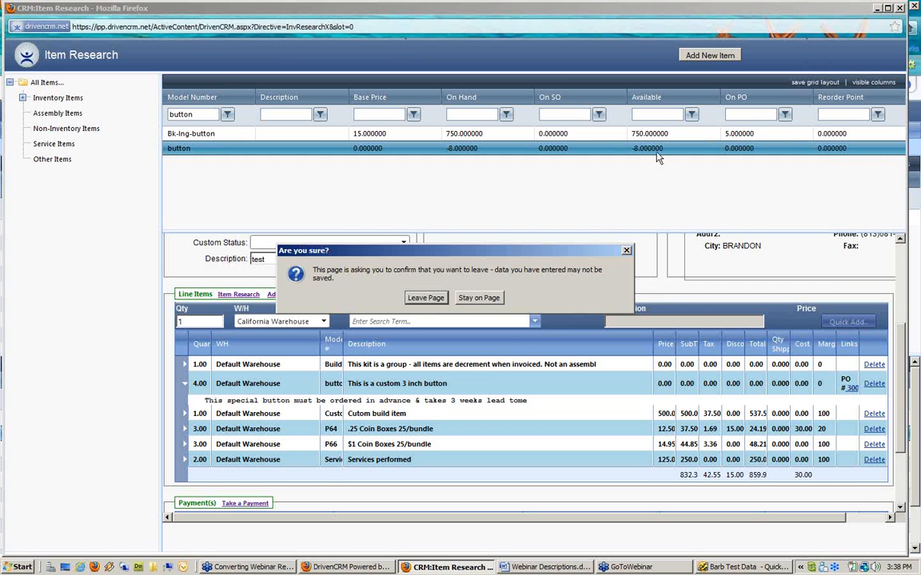
Step: Leave the Item Research page, open Lowes PO 300003, and edit its button line
{"action": "left_click", "coordinate": [425, 299]}
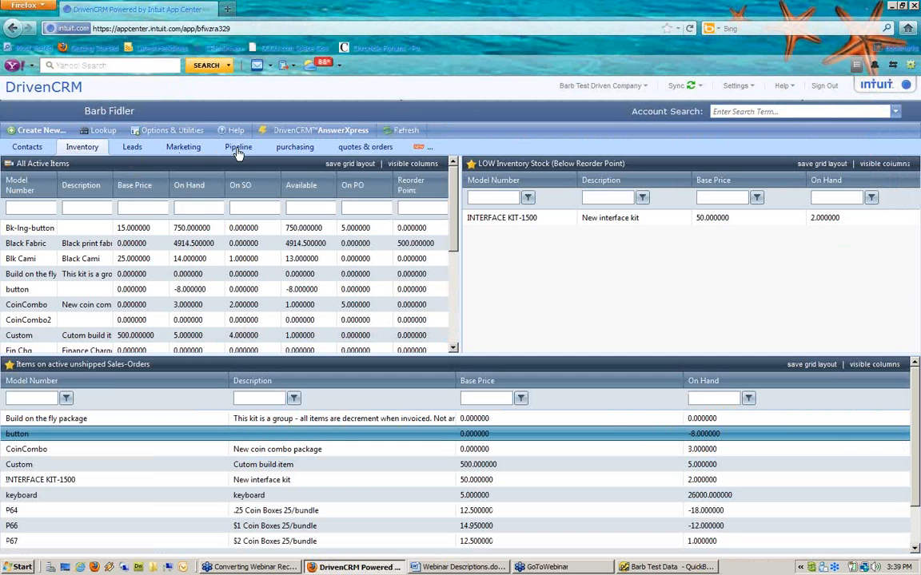
{"action": "left_click", "coordinate": [284, 151]}
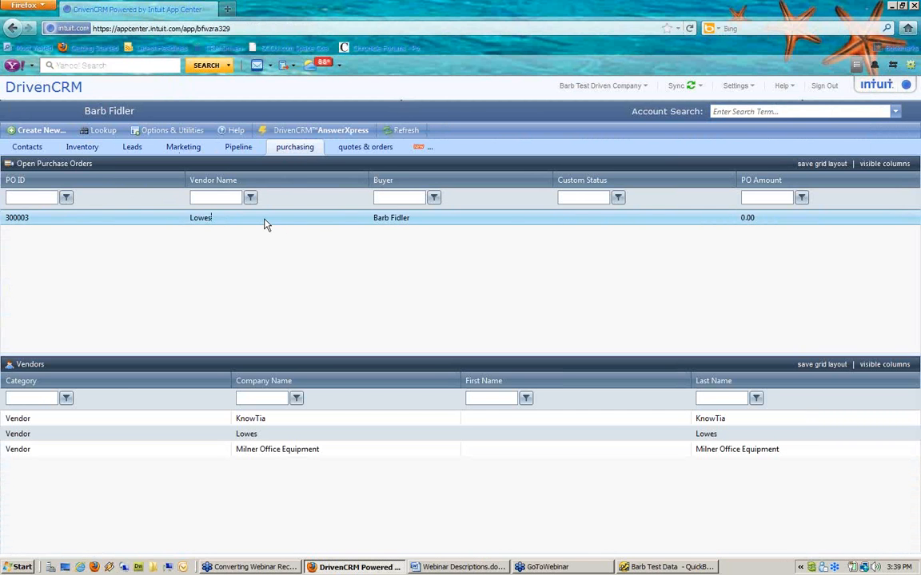
{"action": "double_click", "coordinate": [266, 225]}
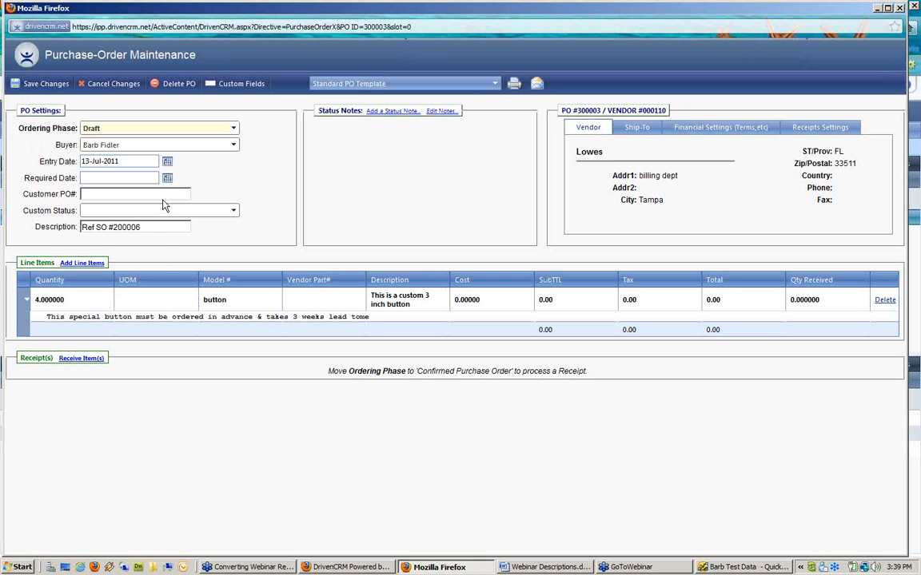
{"action": "left_click_drag", "start_coordinate": [481, 303], "coordinate": [442, 301]}
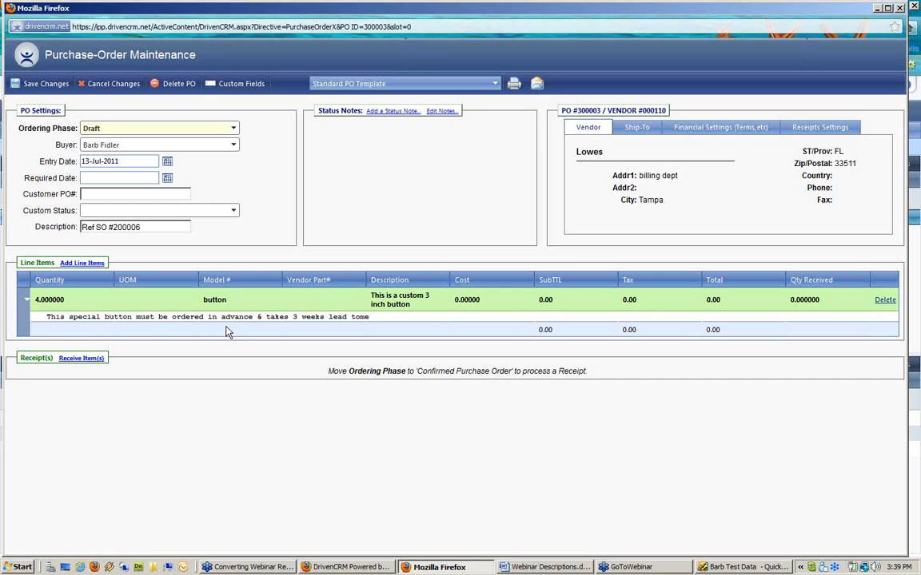
{"action": "left_click", "coordinate": [319, 303]}
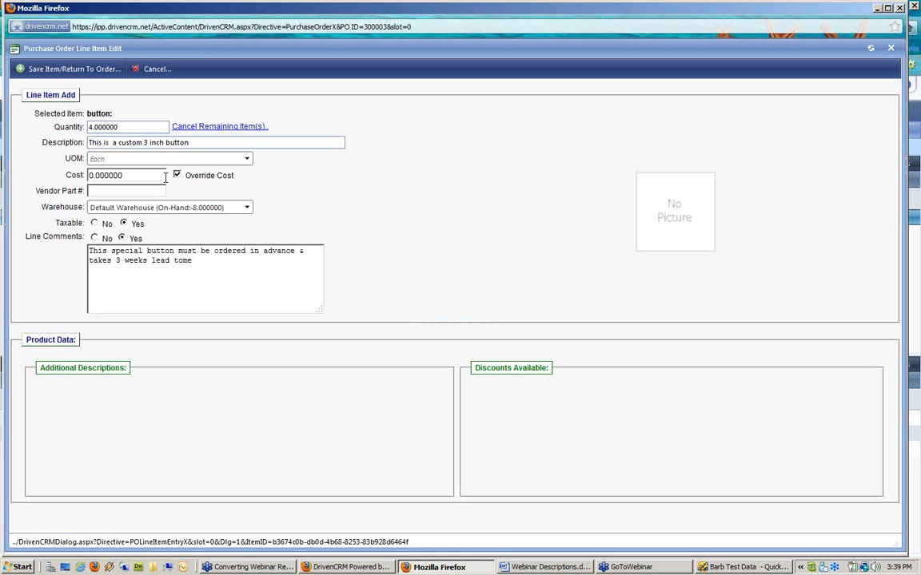
Step: Enter a cost of 2.50 on the button line and save it back to PO 300003
{"action": "key", "text": "Tab"}
{"action": "type", "text": "2"}
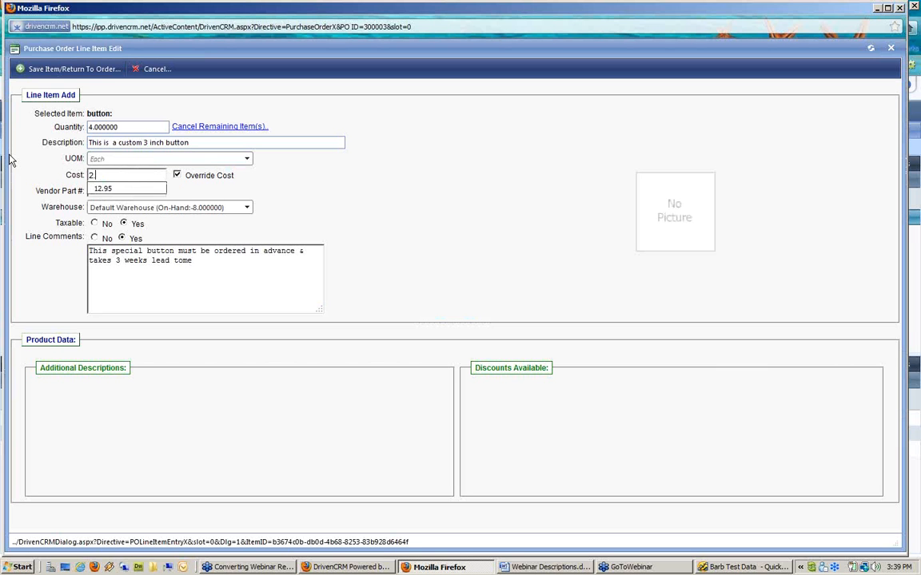
{"action": "type", "text": ".50"}
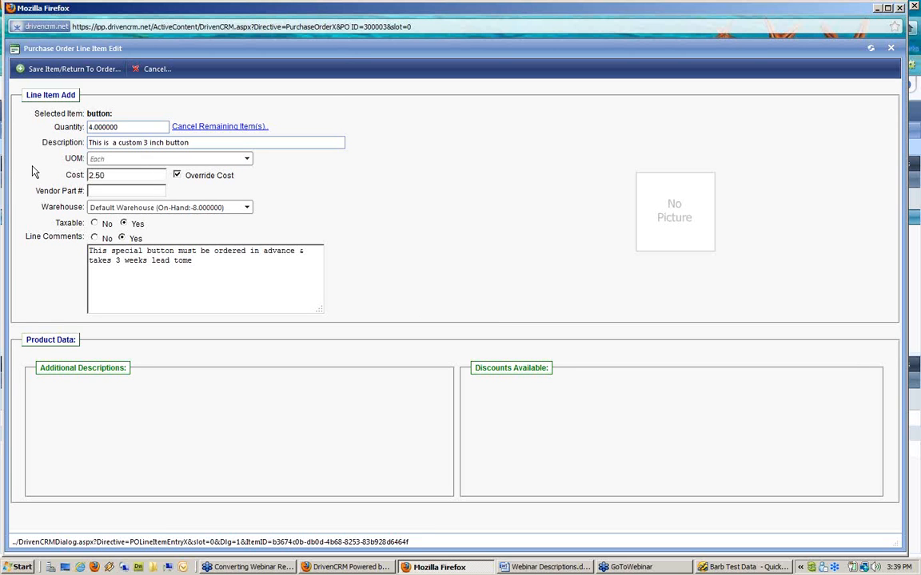
{"action": "left_click", "coordinate": [69, 72]}
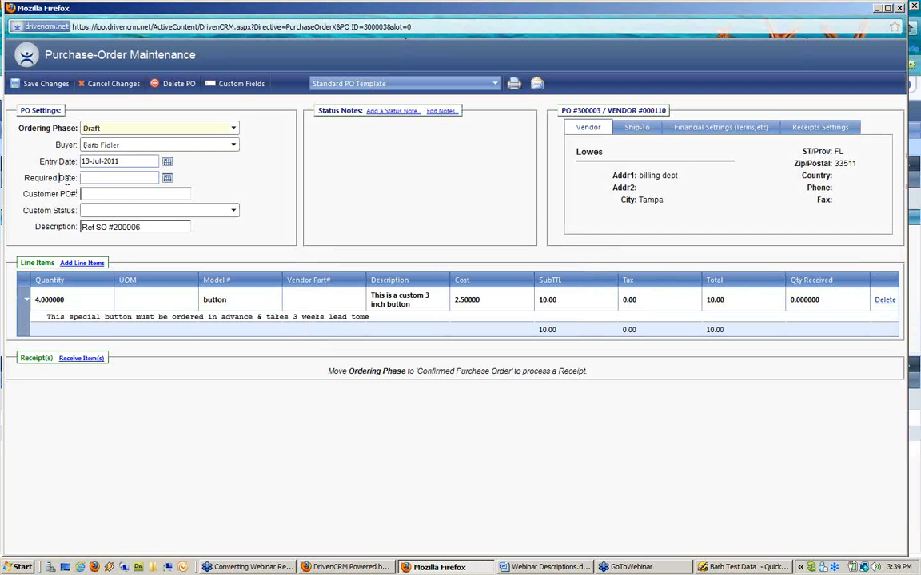
Step: Set the purchase order's required date to 19-Jul-2011
{"action": "left_click", "coordinate": [167, 178]}
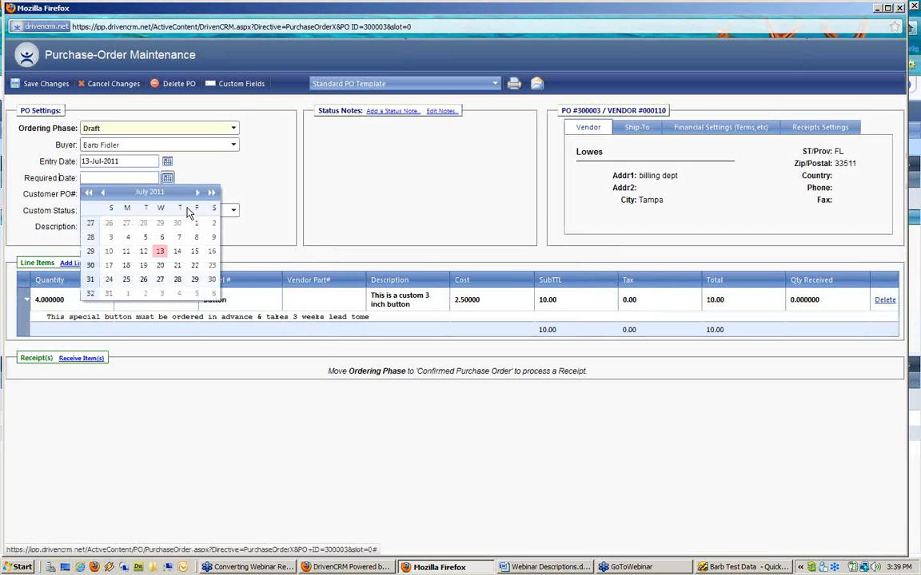
{"action": "left_click", "coordinate": [143, 266]}
{"action": "left_click", "coordinate": [143, 266]}
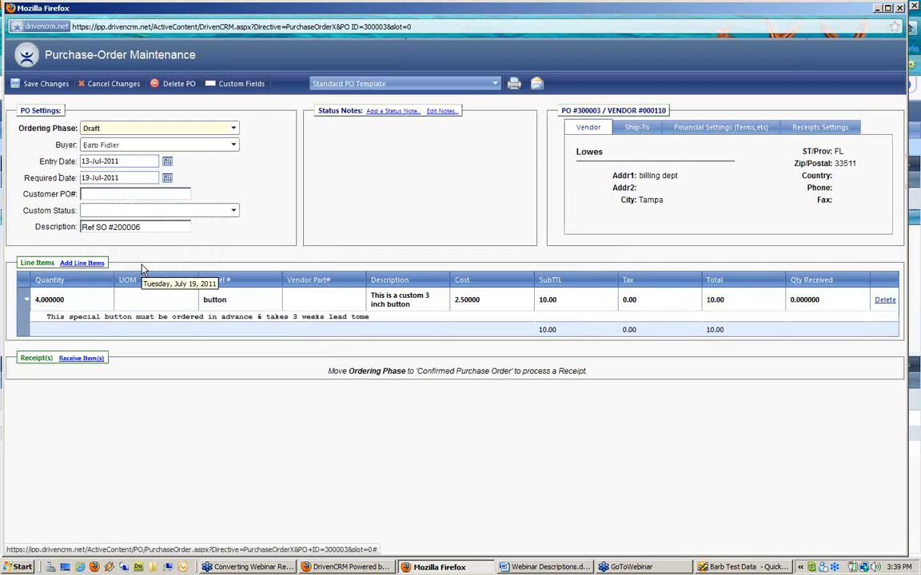
Step: Review the ship-to, financial and receipt settings, and choose UPS as preferred ship method
{"action": "left_click", "coordinate": [649, 129]}
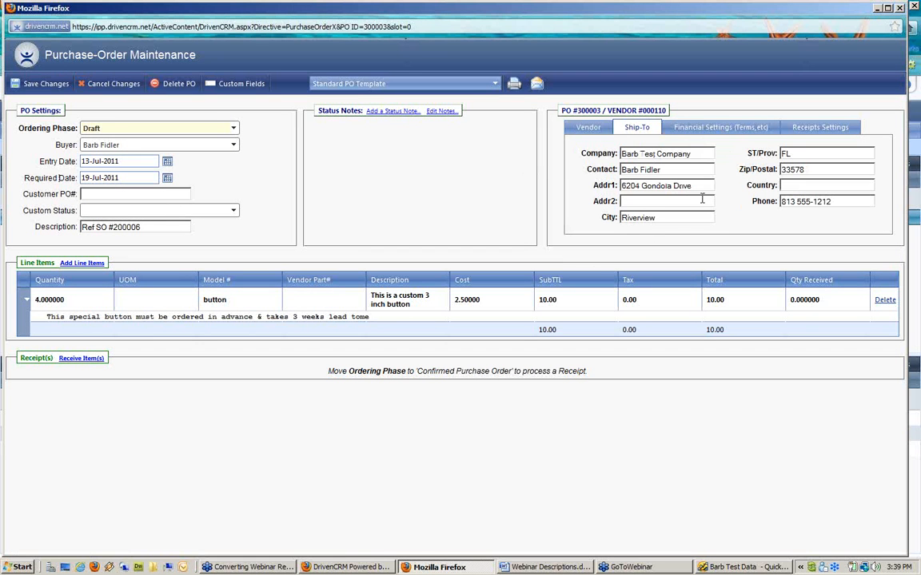
{"action": "left_click", "coordinate": [720, 129]}
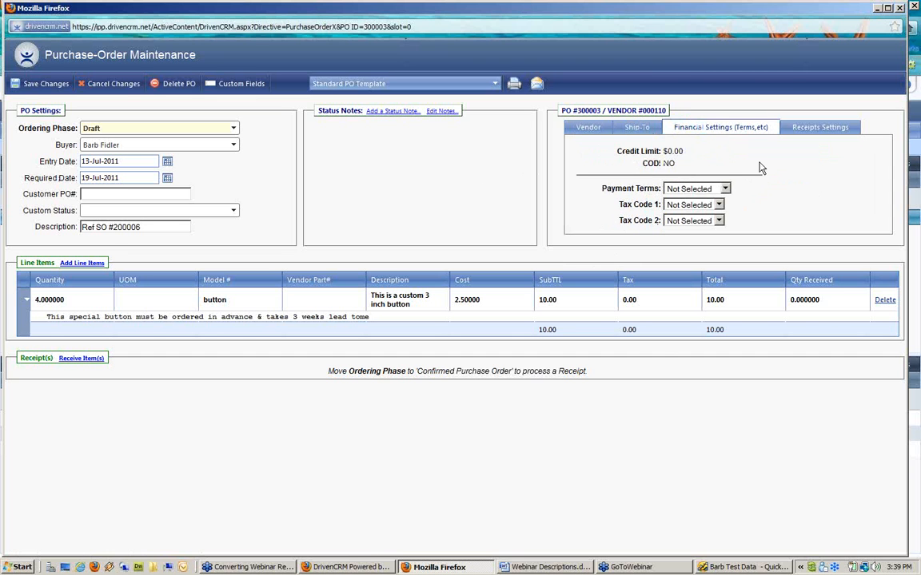
{"action": "left_click", "coordinate": [820, 130]}
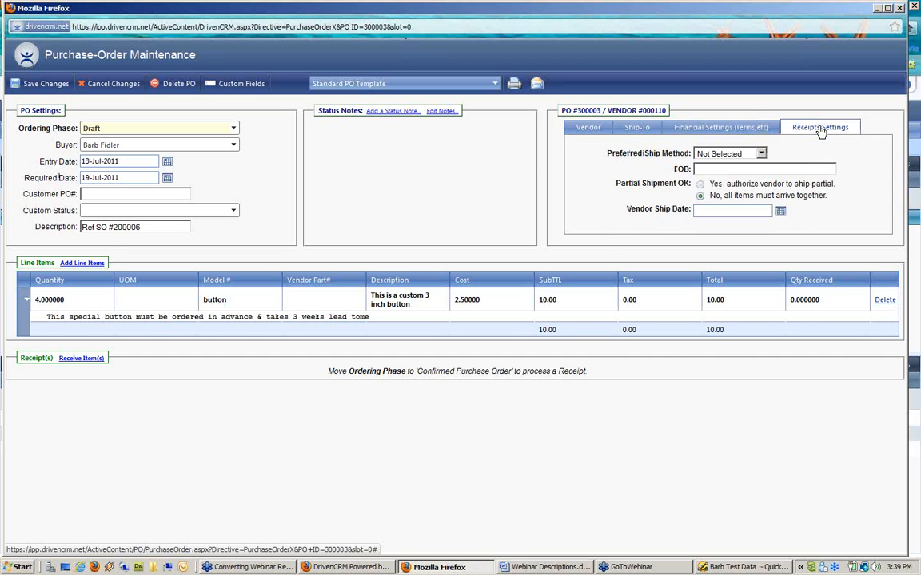
{"action": "left_click_drag", "start_coordinate": [555, 152], "coordinate": [692, 162]}
{"action": "left_click_drag", "start_coordinate": [622, 209], "coordinate": [692, 209]}
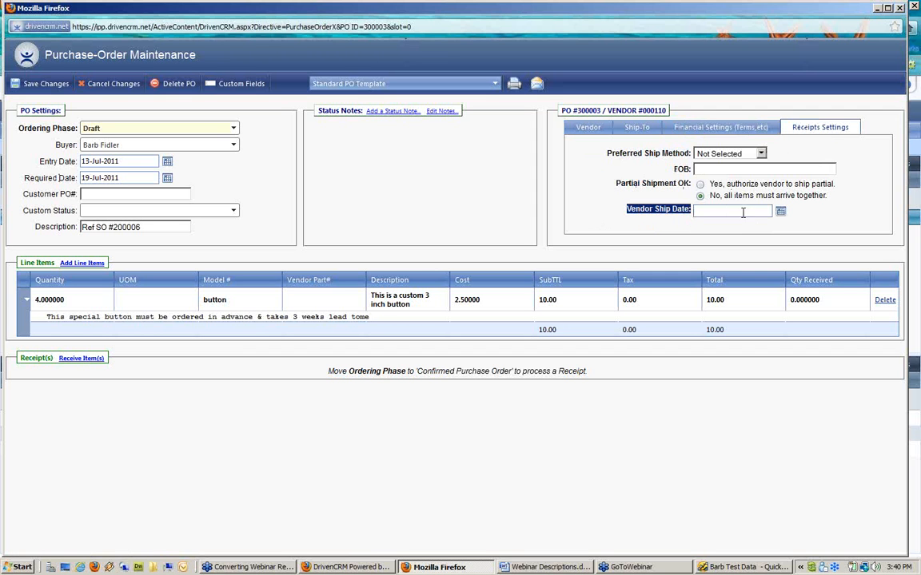
{"action": "left_click", "coordinate": [751, 157]}
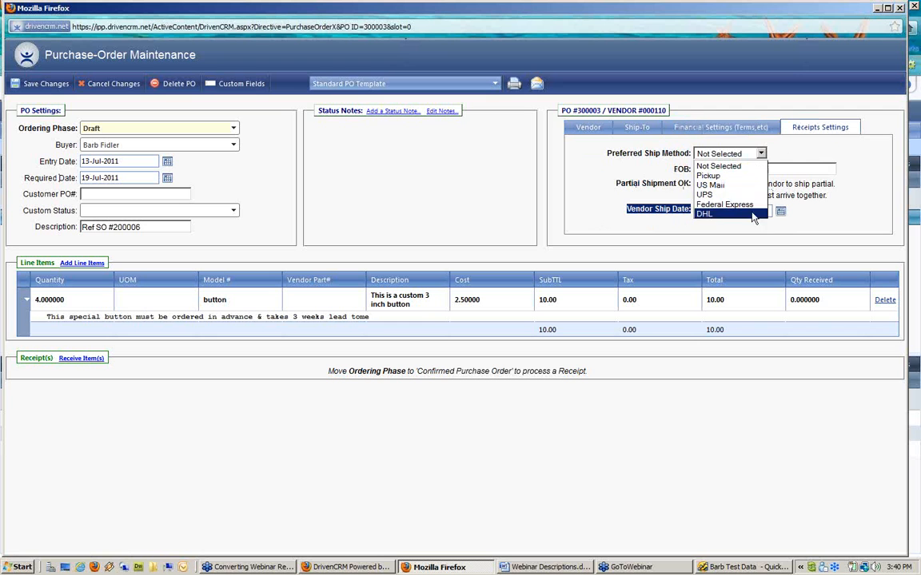
{"action": "left_click", "coordinate": [704, 194]}
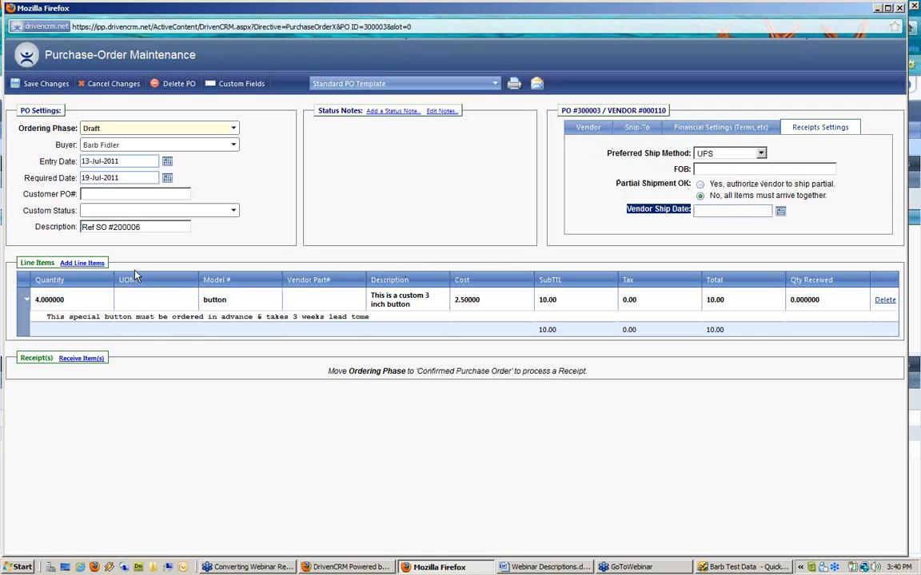
{"action": "left_click", "coordinate": [421, 220]}
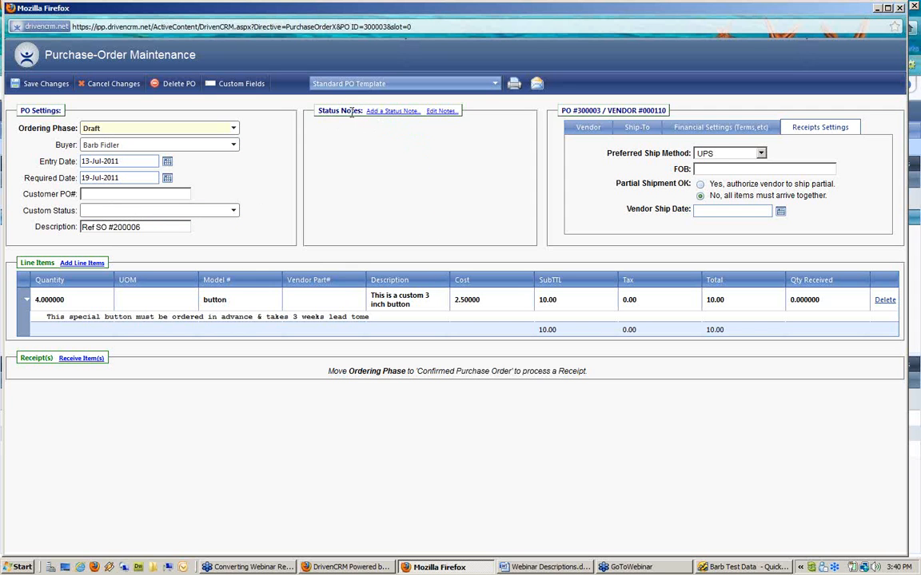
{"action": "left_click_drag", "start_coordinate": [321, 110], "coordinate": [360, 109]}
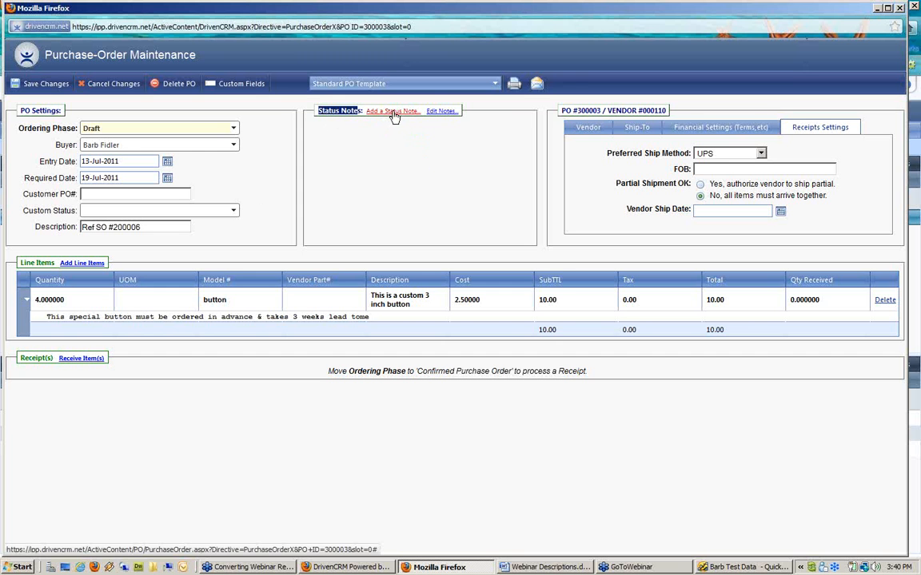
Step: Save a status note recording the special button quote was confirmed with the Lowes contact
{"action": "left_click", "coordinate": [393, 113]}
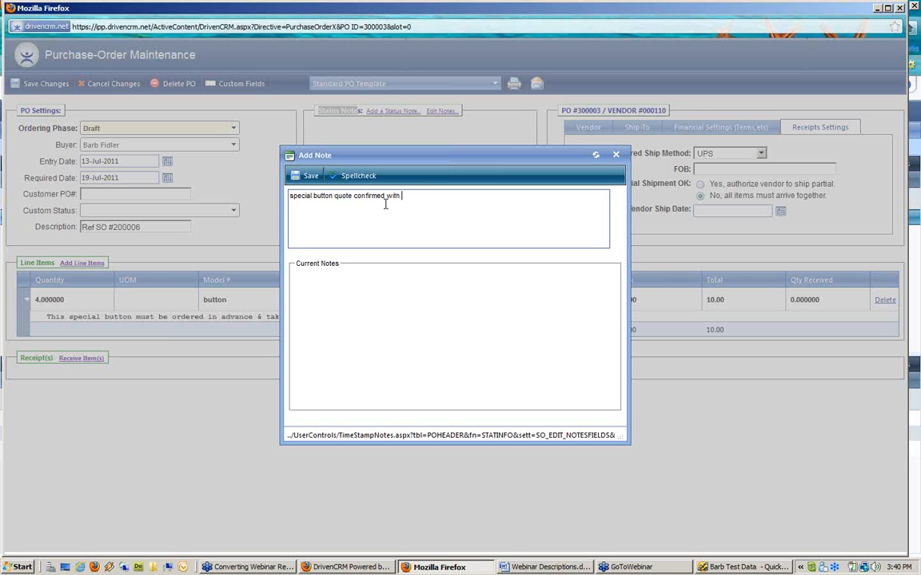
{"action": "type", "text": "@ Lowes"}
{"action": "left_click", "coordinate": [308, 175]}
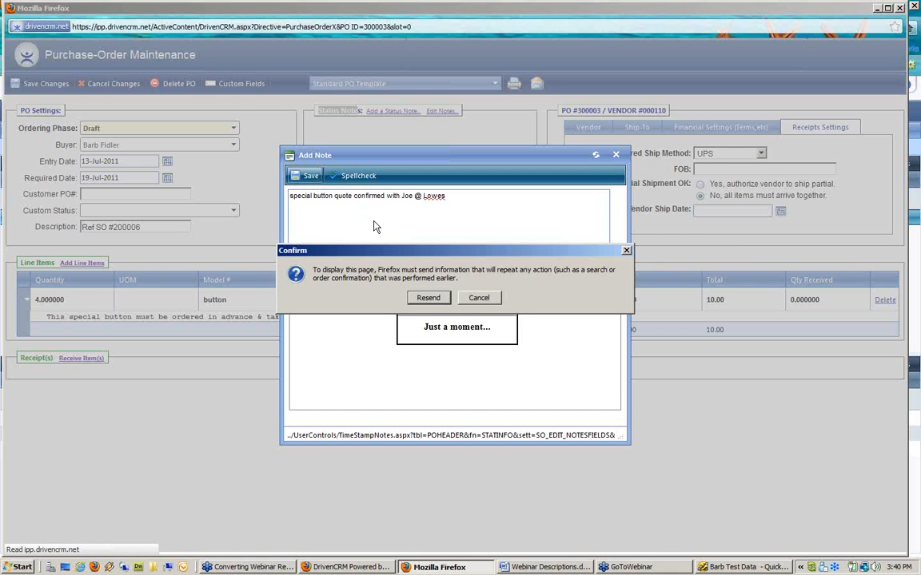
{"action": "left_click", "coordinate": [427, 297]}
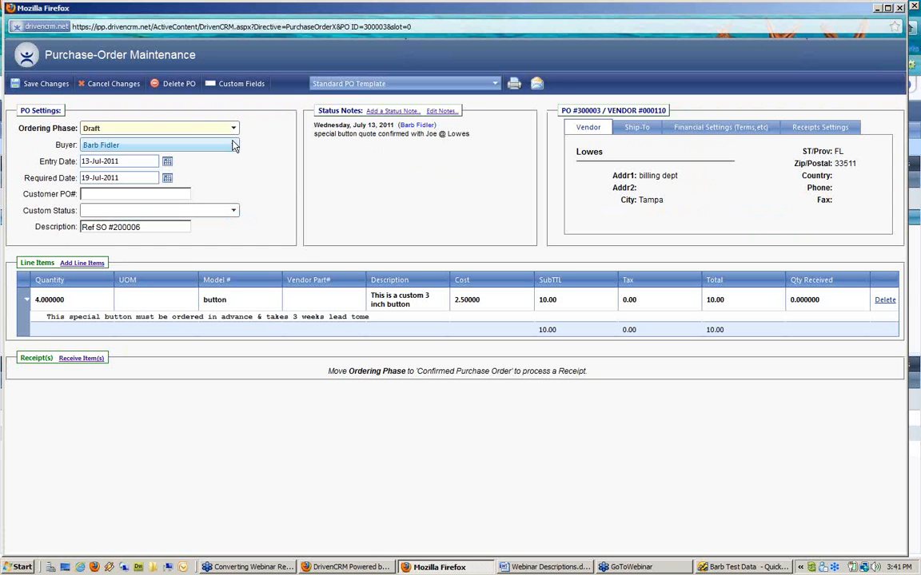
Step: Save the PO, check the button item in QuickBooks' Item List, then reopen PO 300003
{"action": "left_click", "coordinate": [47, 84]}
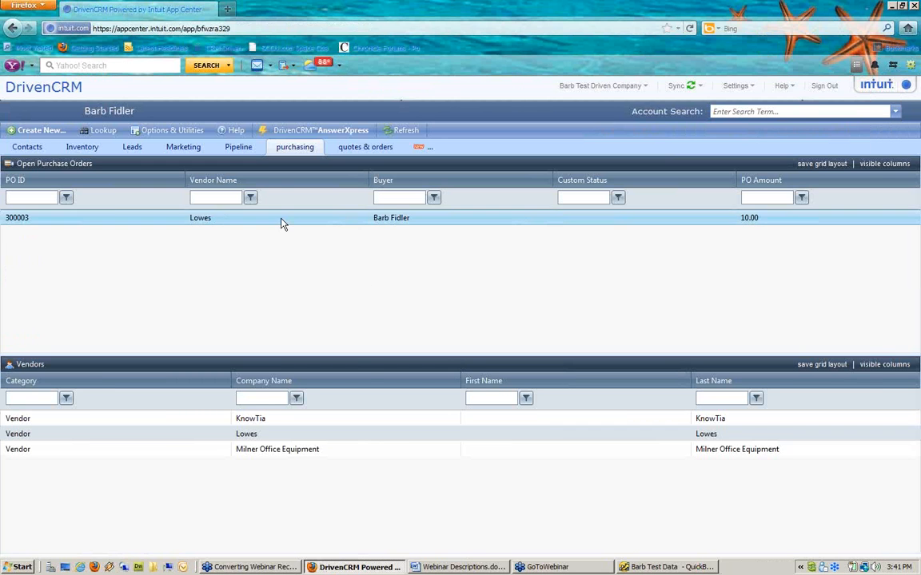
{"action": "left_click", "coordinate": [655, 568]}
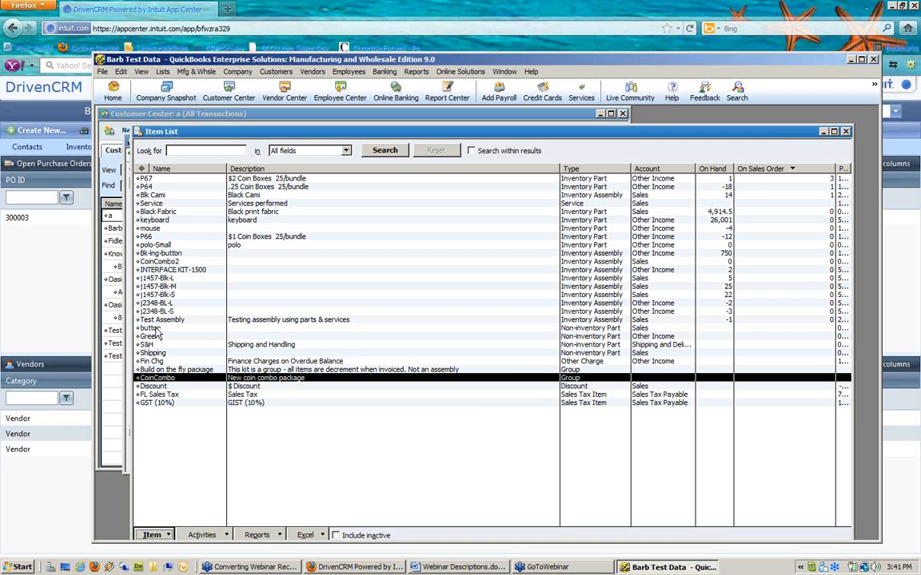
{"action": "left_click", "coordinate": [156, 329]}
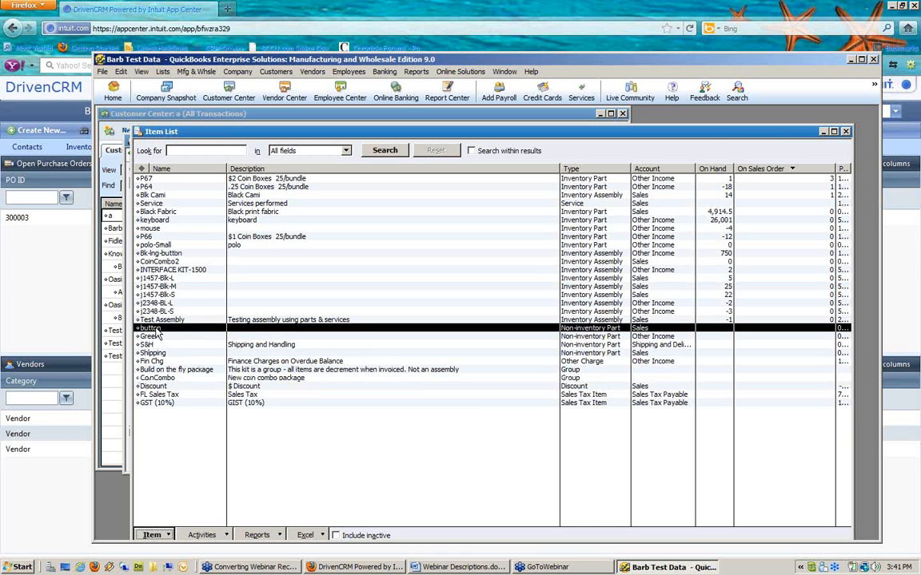
{"action": "left_click", "coordinate": [44, 247]}
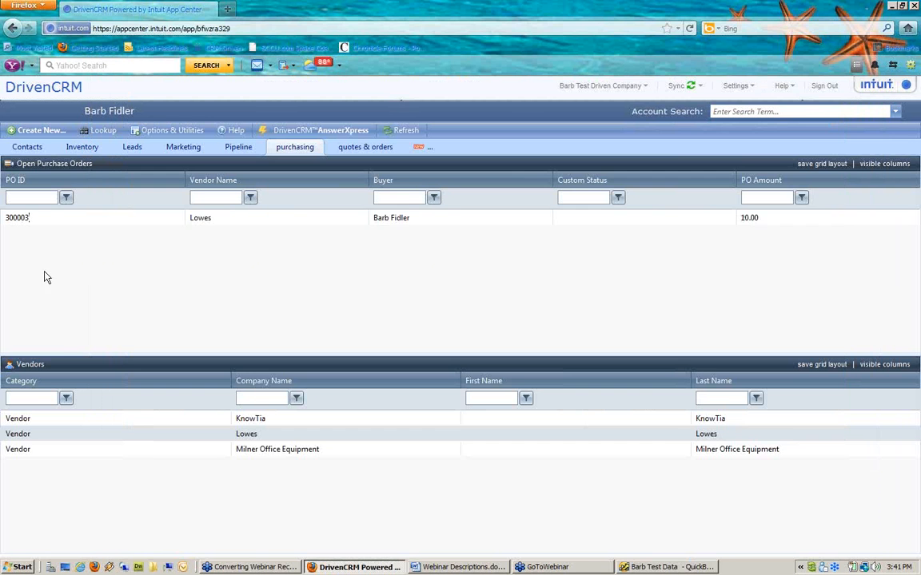
{"action": "double_click", "coordinate": [110, 222]}
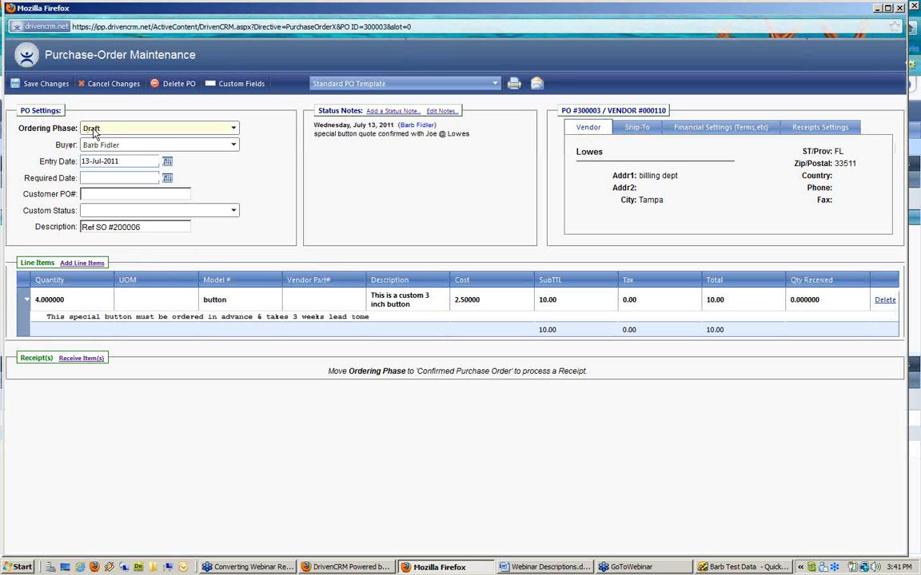
Step: Set PO 300003 to Completed/In-History, receive all 4 buttons, and save the order
{"action": "left_click", "coordinate": [118, 129]}
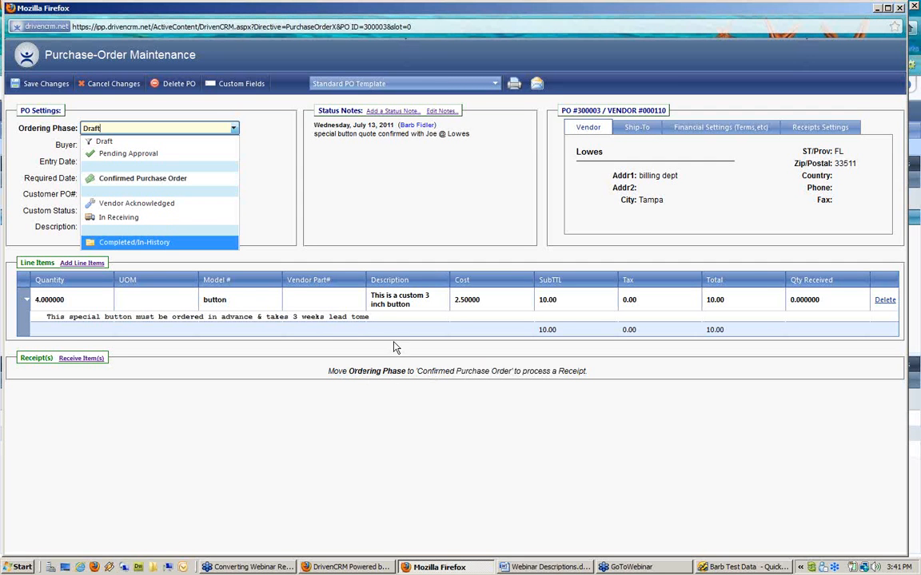
{"action": "left_click", "coordinate": [125, 242]}
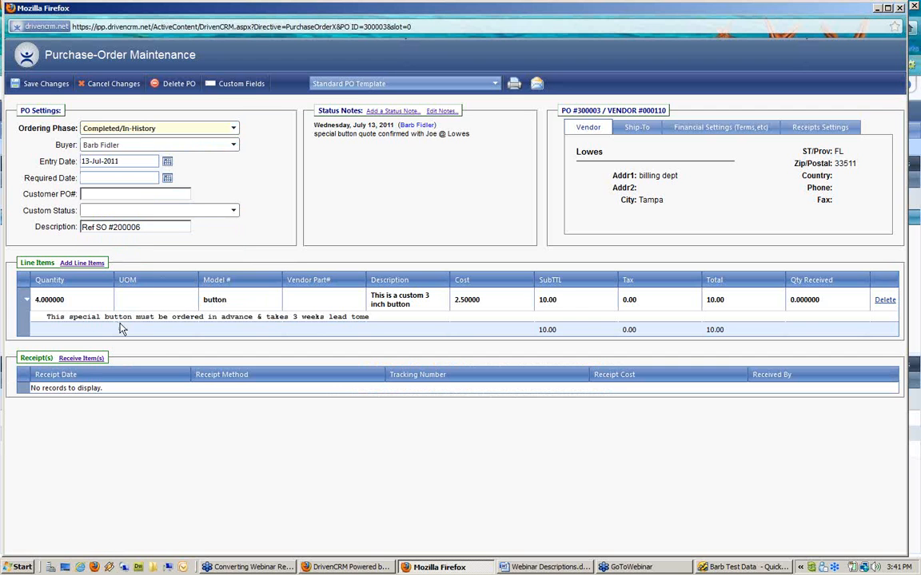
{"action": "left_click", "coordinate": [74, 359]}
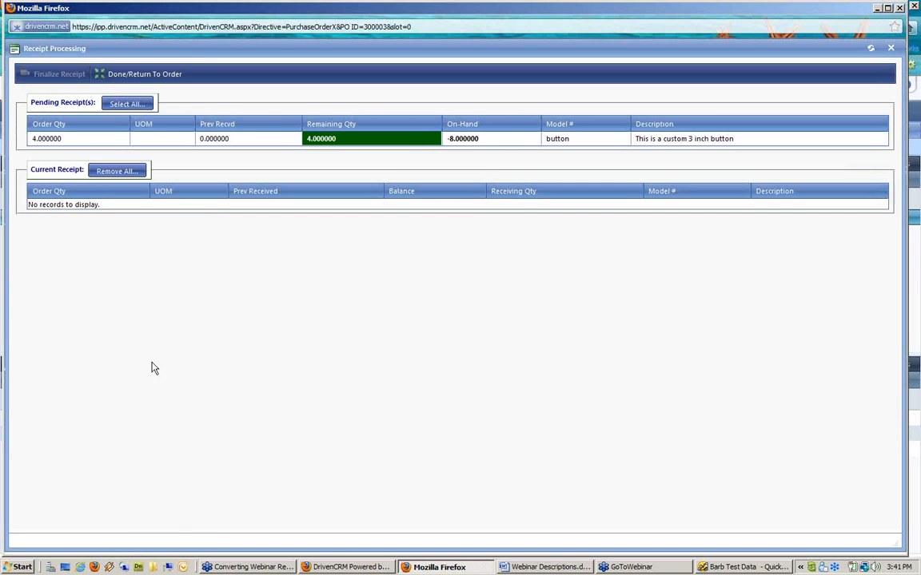
{"action": "left_click", "coordinate": [133, 105]}
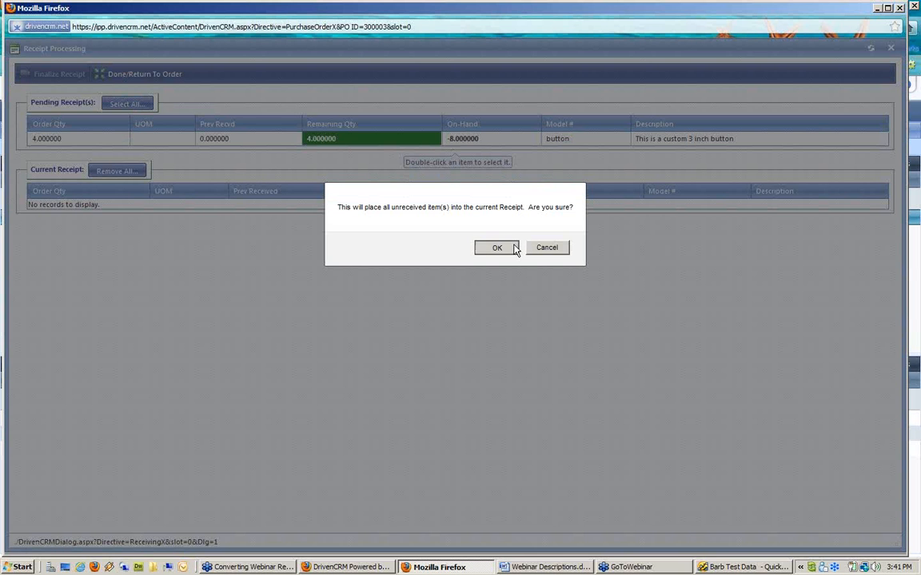
{"action": "left_click", "coordinate": [514, 248]}
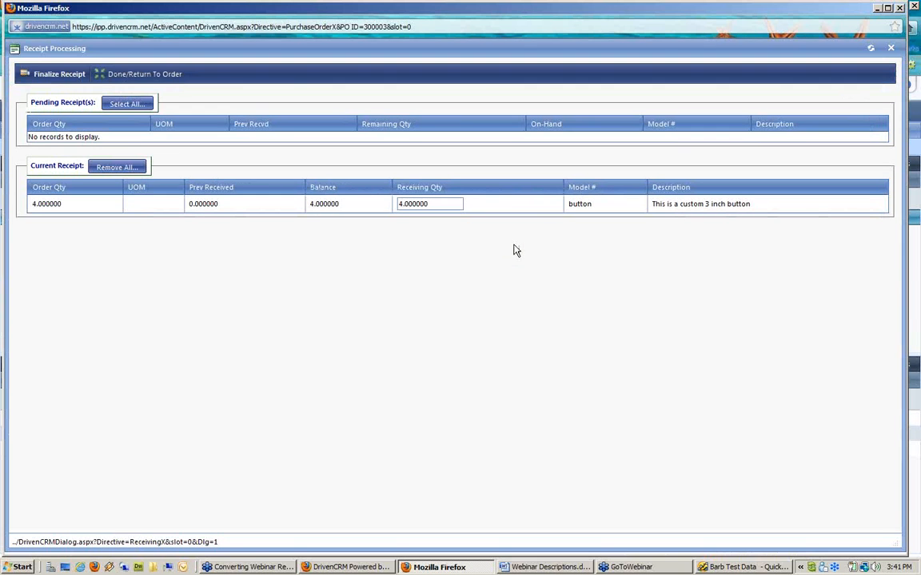
{"action": "left_click", "coordinate": [69, 77]}
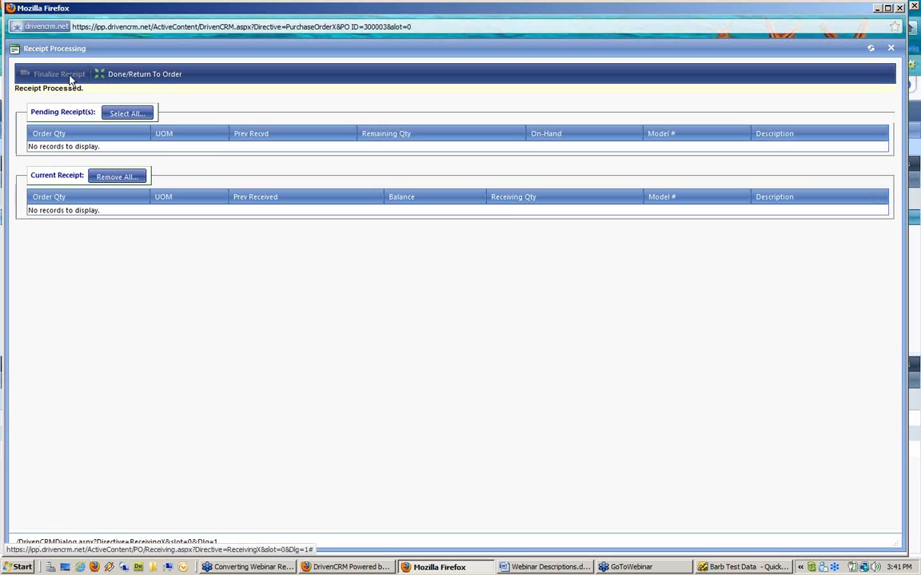
{"action": "left_click", "coordinate": [145, 74]}
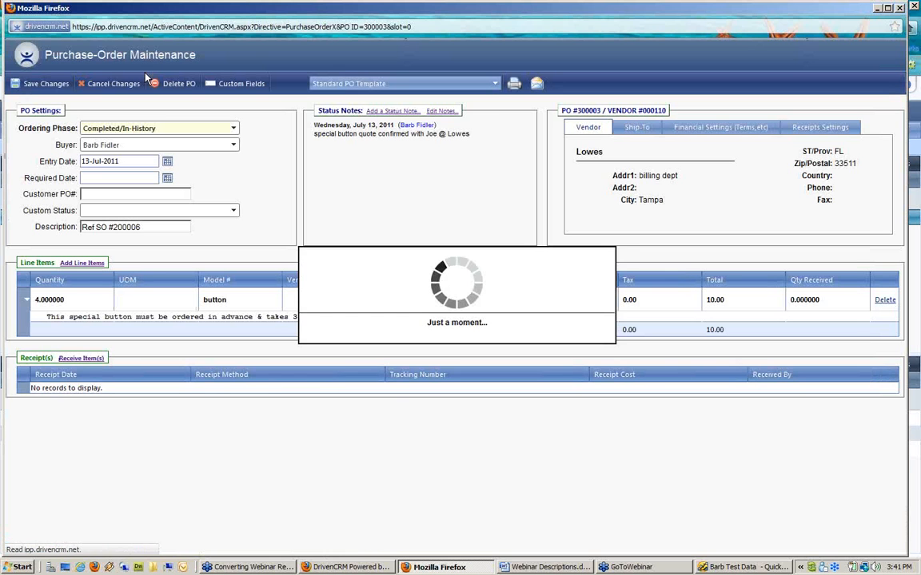
{"action": "left_click", "coordinate": [43, 85]}
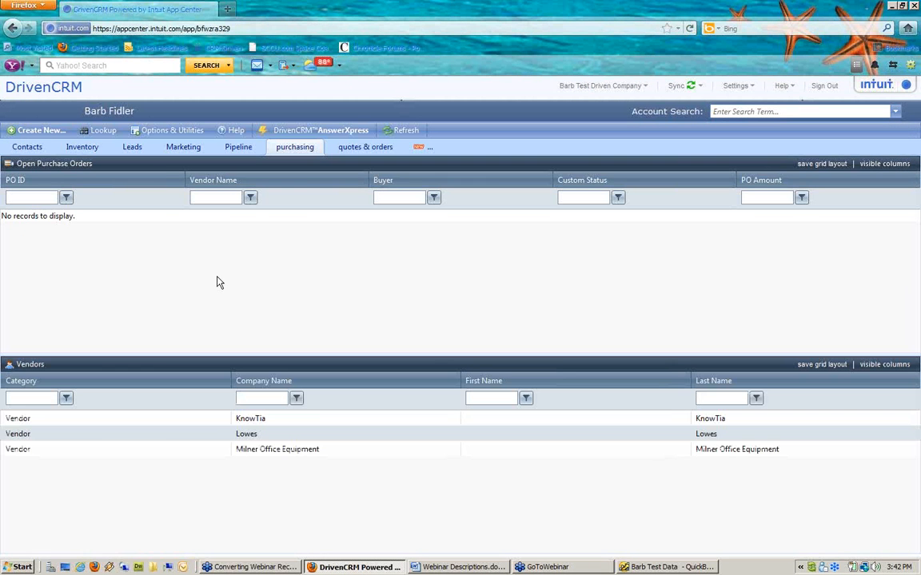
Step: Send DrivenCRM transactions to QuickBooks through the QuickBooks Data Sync utility
{"action": "left_click", "coordinate": [176, 132]}
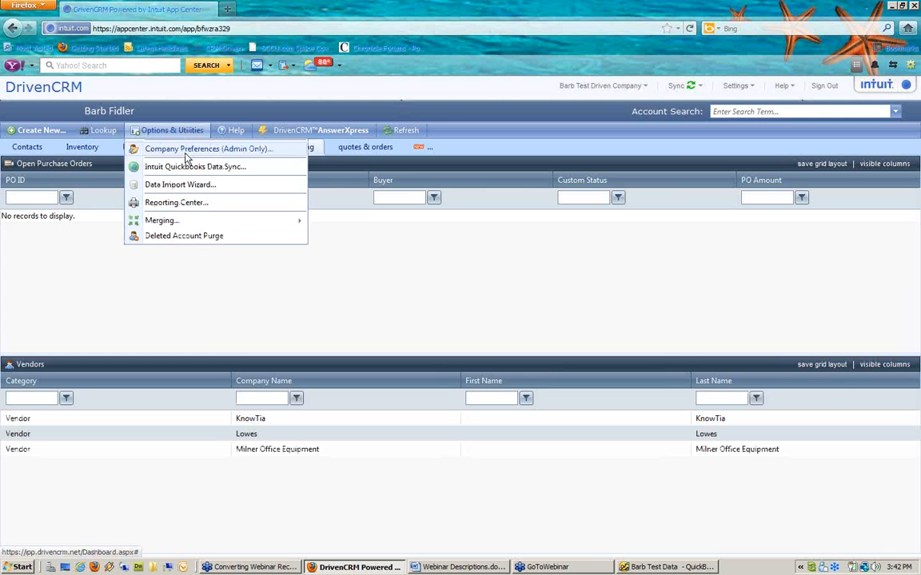
{"action": "left_click", "coordinate": [187, 168]}
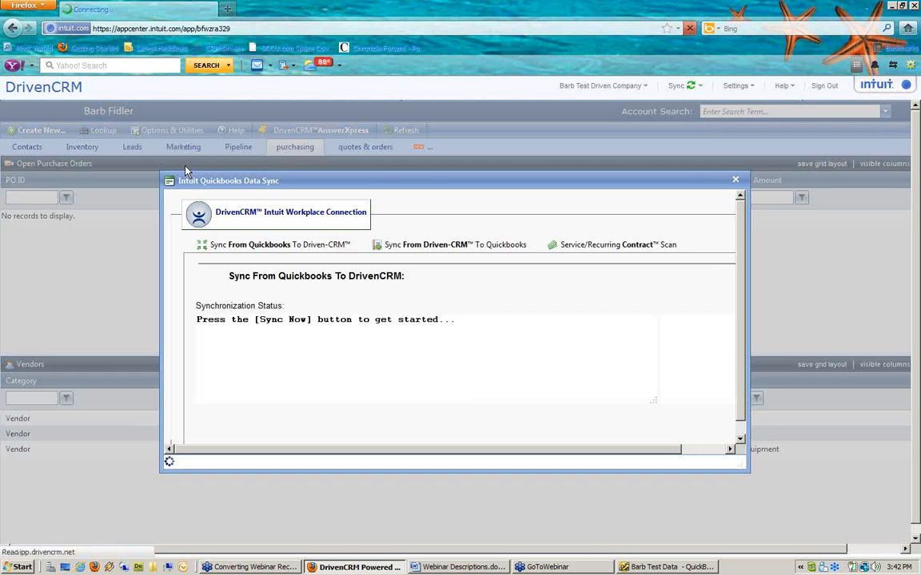
{"action": "left_click", "coordinate": [430, 248]}
{"action": "left_click", "coordinate": [606, 278]}
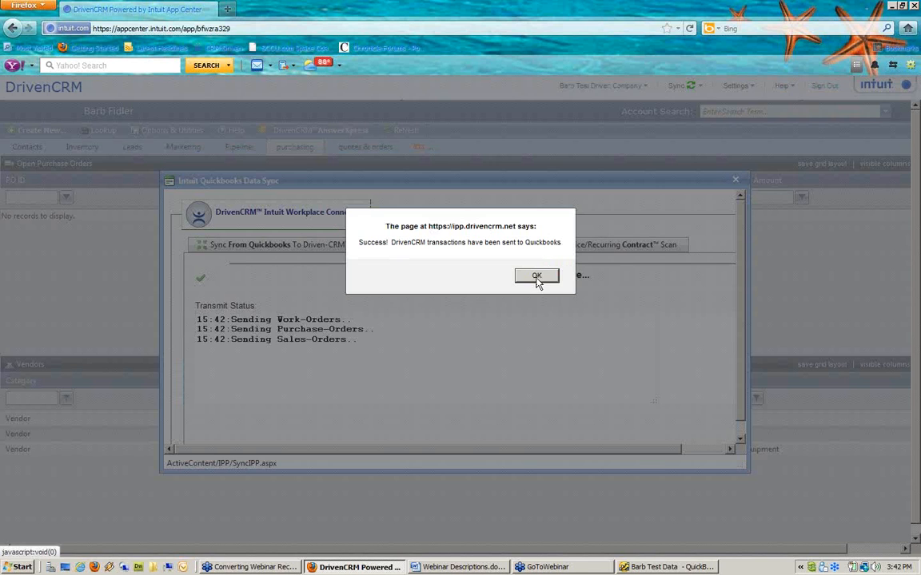
{"action": "left_click", "coordinate": [535, 277]}
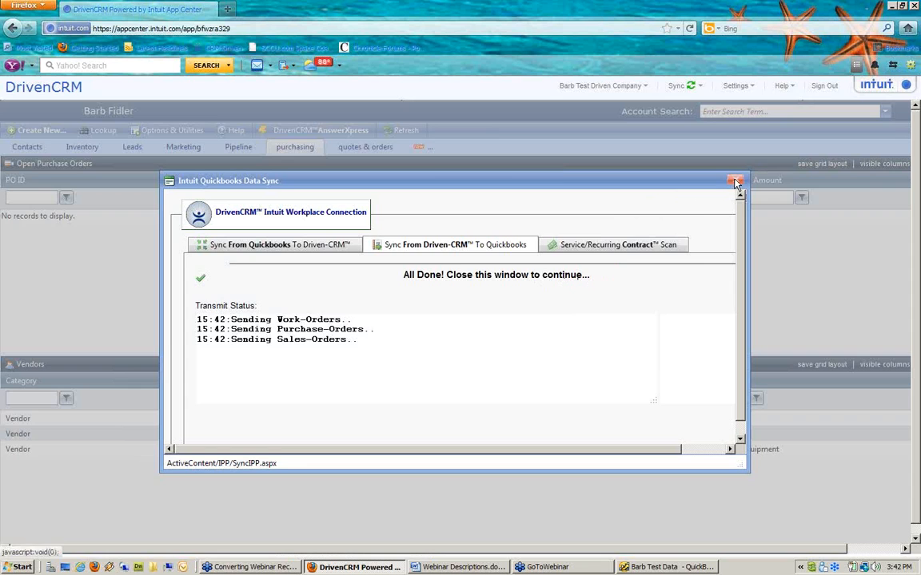
{"action": "left_click", "coordinate": [736, 181]}
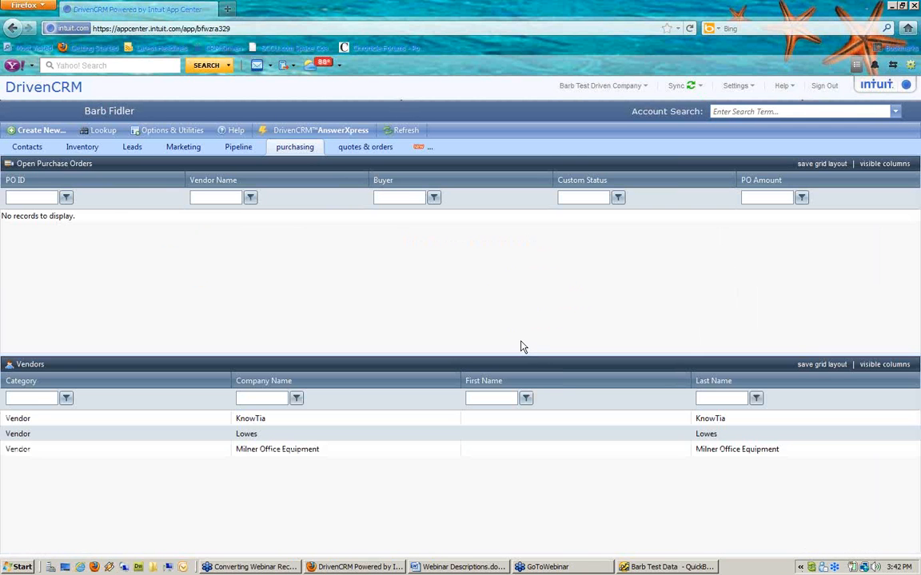
Step: Run Sync Now from the Intuit Sync Manager and return to the DrivenCRM window
{"action": "double_click", "coordinate": [812, 568]}
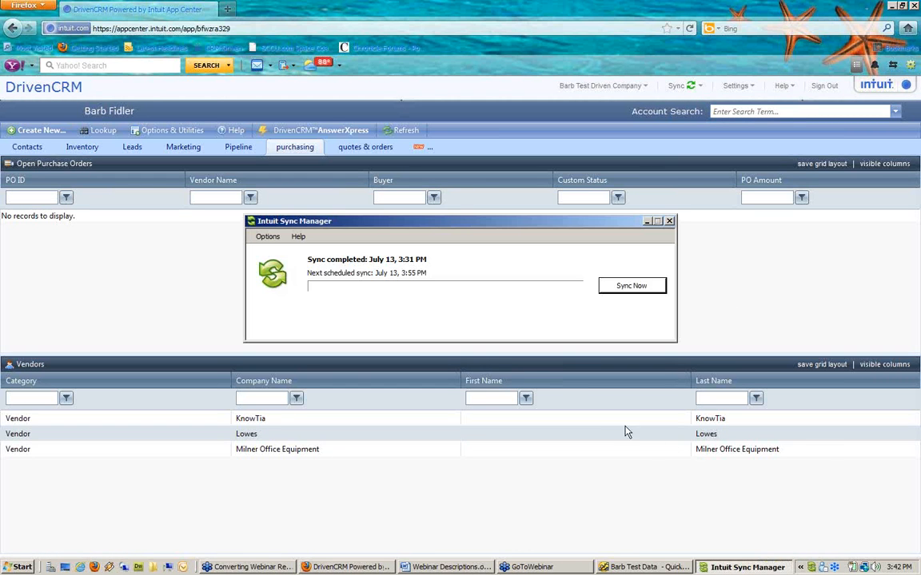
{"action": "left_click", "coordinate": [640, 287]}
{"action": "left_click", "coordinate": [177, 250]}
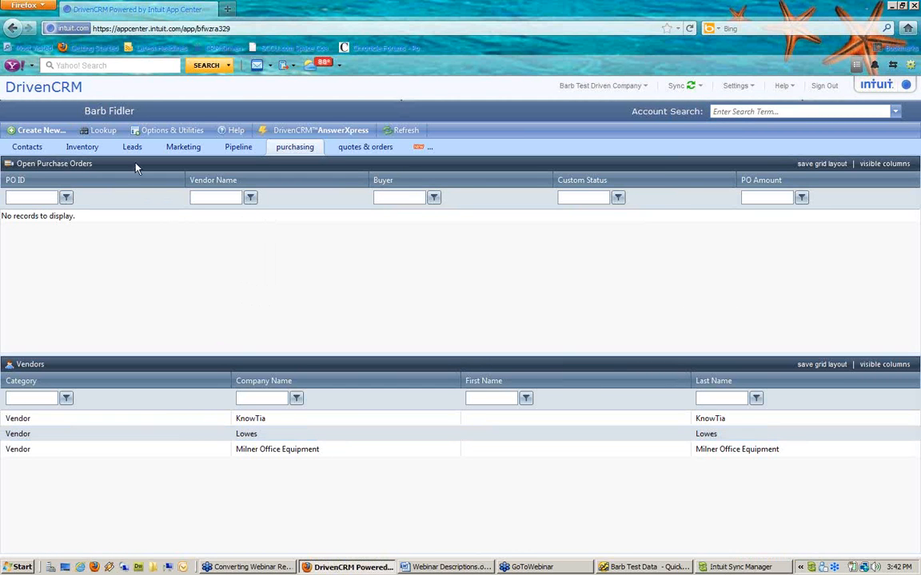
{"action": "left_click", "coordinate": [104, 134]}
Step: Open Item Research, check the Custom item's purchase history, then view CoinCombo's details with 5.00 on order
{"action": "left_click", "coordinate": [111, 149]}
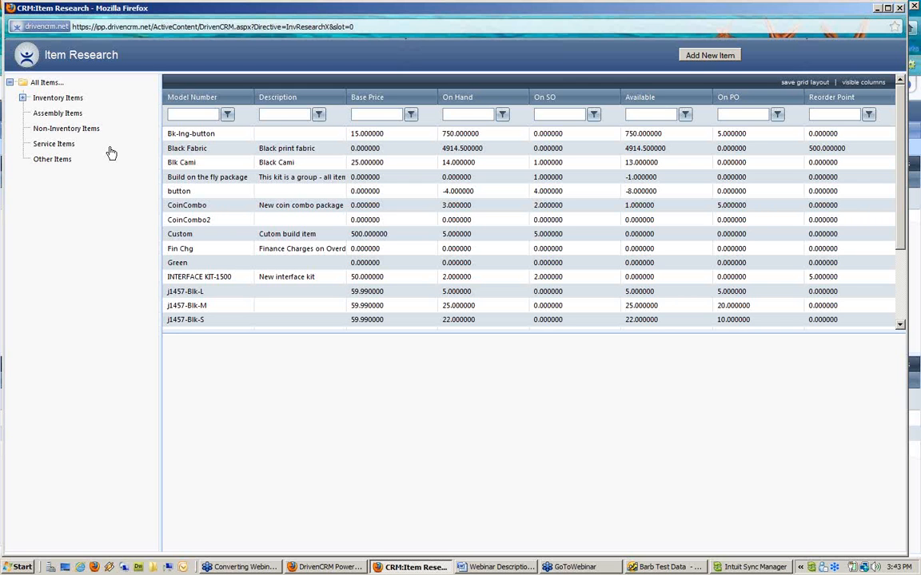
{"action": "left_click", "coordinate": [212, 238]}
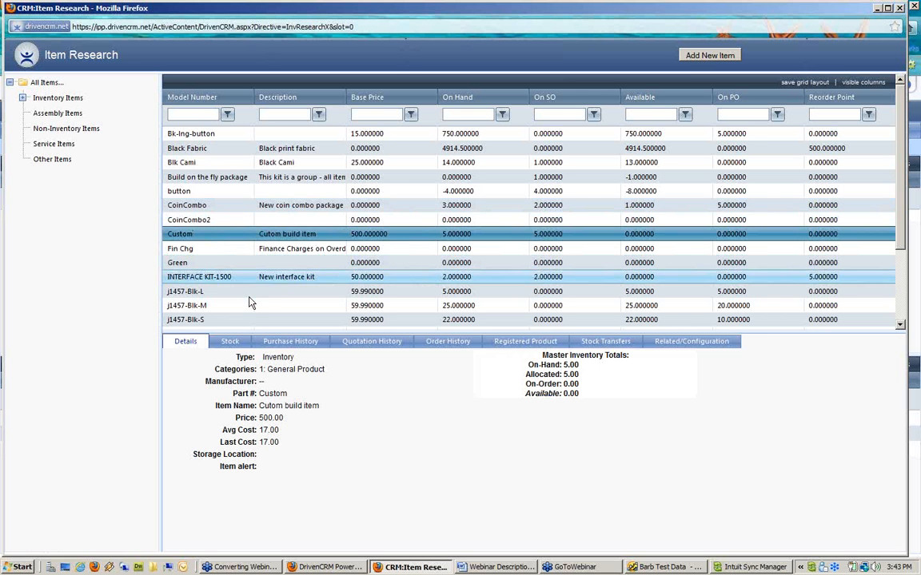
{"action": "left_click", "coordinate": [294, 343]}
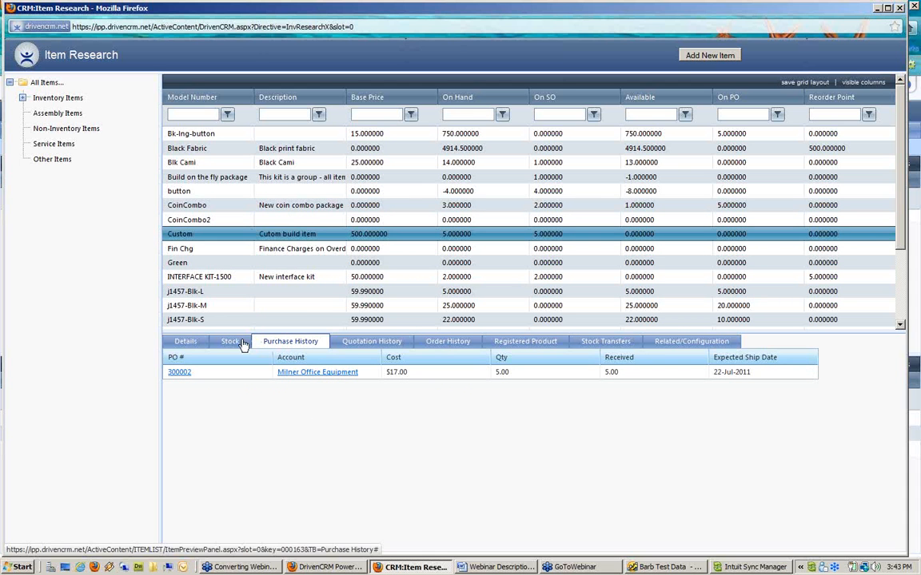
{"action": "left_click", "coordinate": [185, 342]}
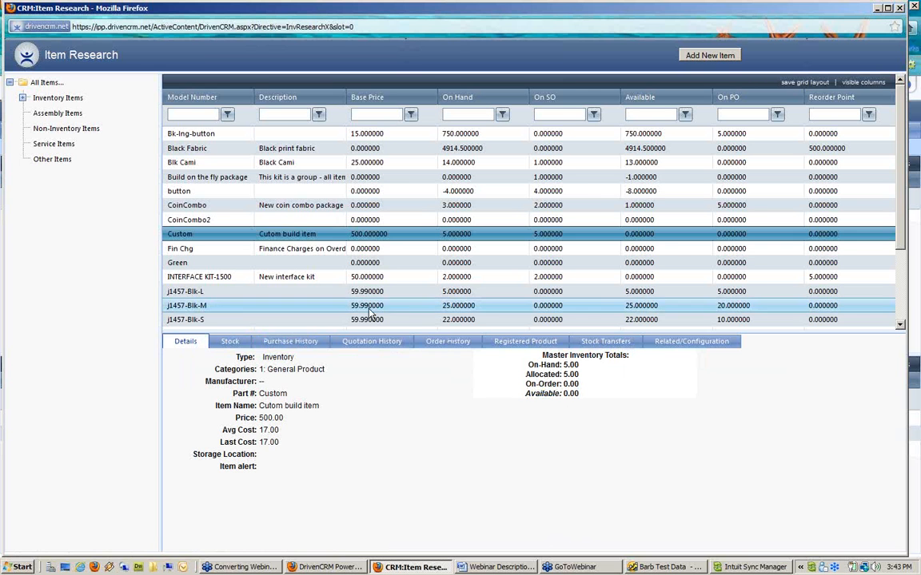
{"action": "left_click", "coordinate": [199, 206]}
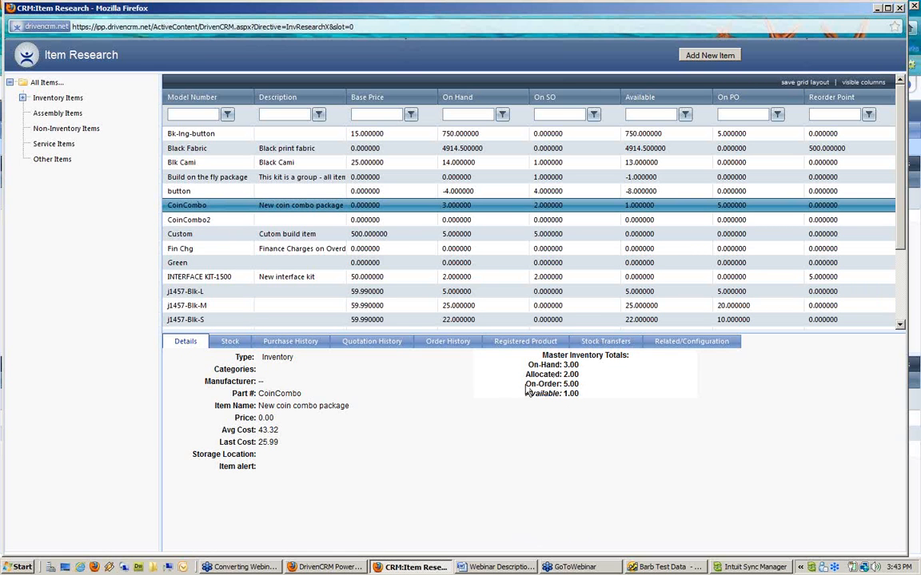
{"action": "left_click_drag", "start_coordinate": [526, 385], "coordinate": [607, 384]}
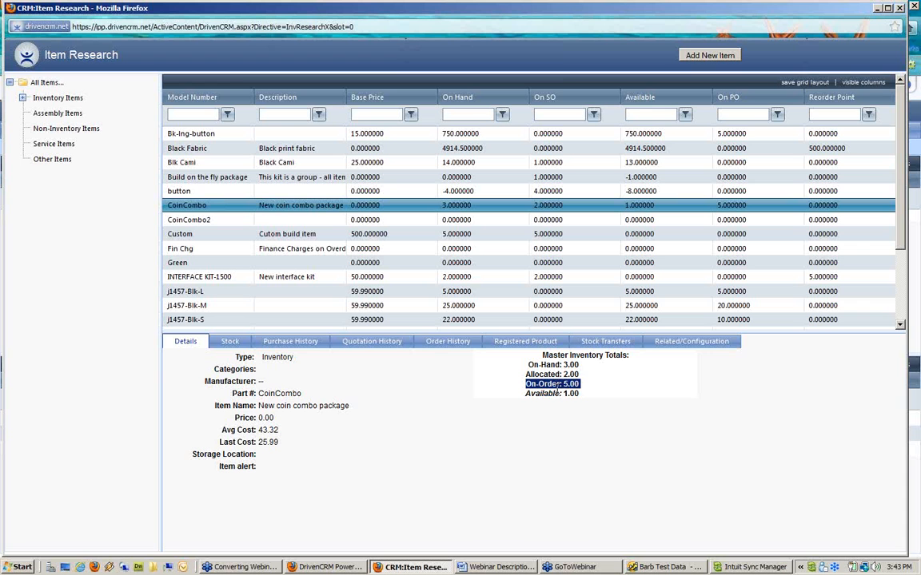
{"action": "left_click", "coordinate": [296, 343]}
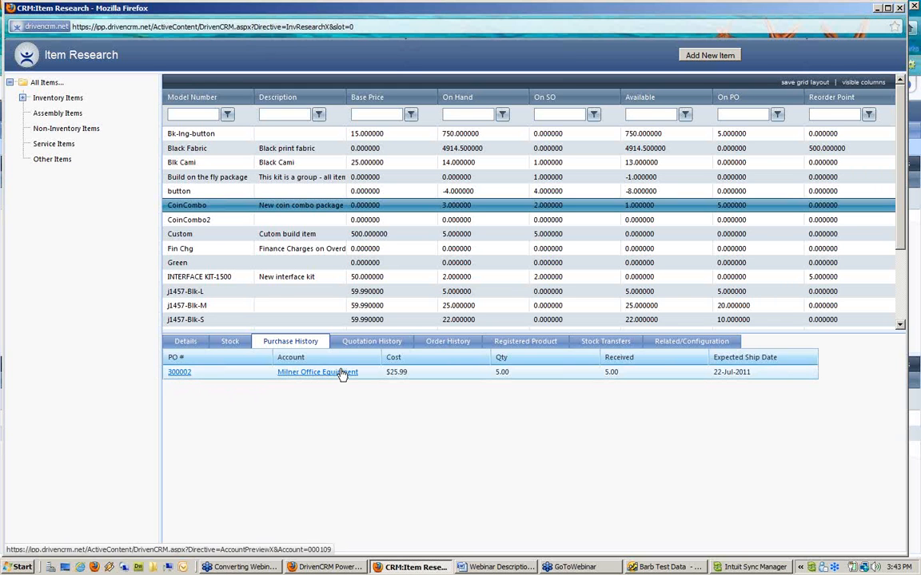
{"action": "triple_click", "coordinate": [742, 378]}
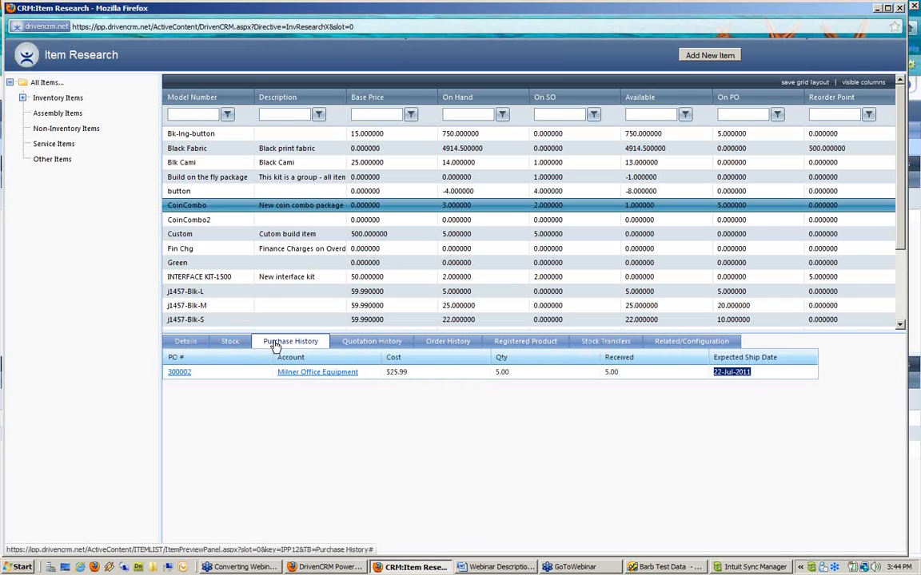
{"action": "left_click", "coordinate": [190, 344]}
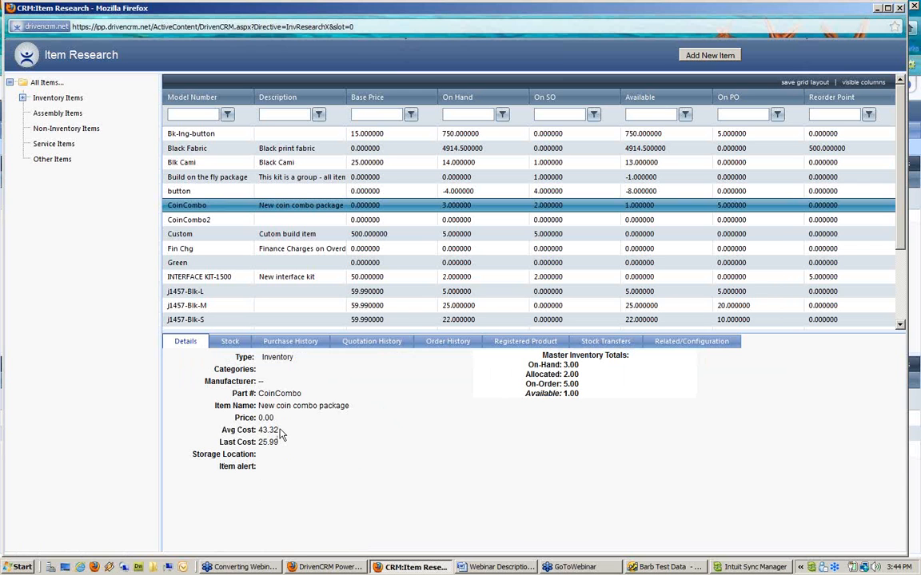
{"action": "left_click_drag", "start_coordinate": [235, 358], "coordinate": [298, 359]}
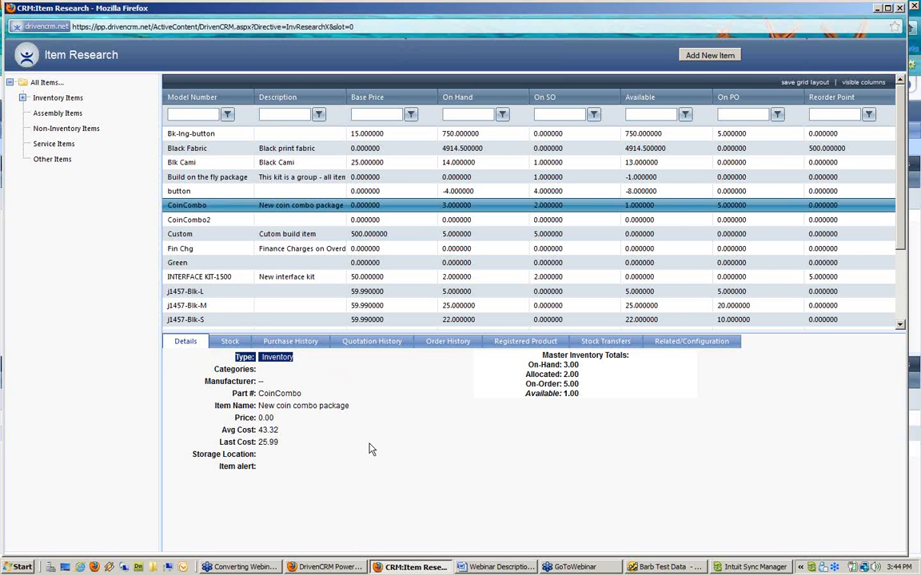
{"action": "left_click", "coordinate": [756, 567]}
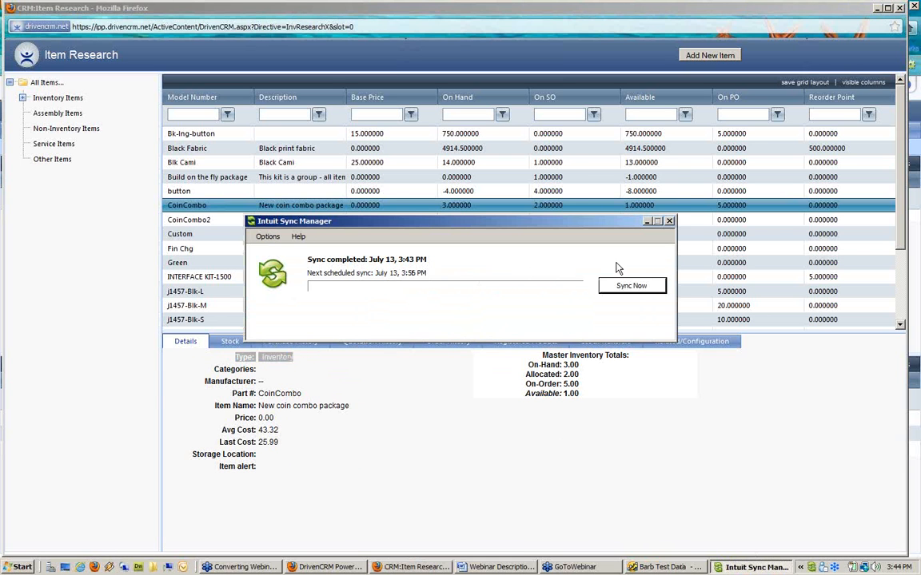
{"action": "left_click", "coordinate": [669, 221]}
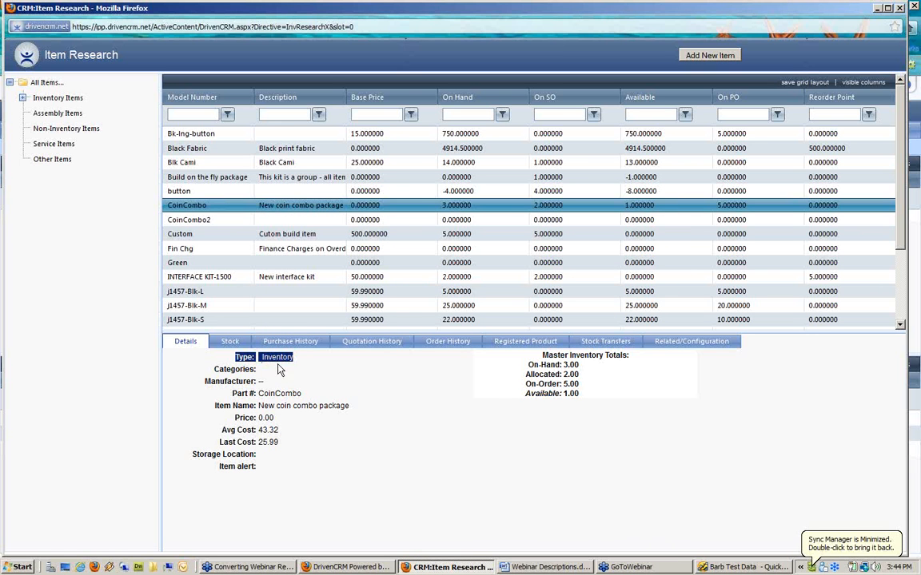
{"action": "left_click", "coordinate": [744, 567]}
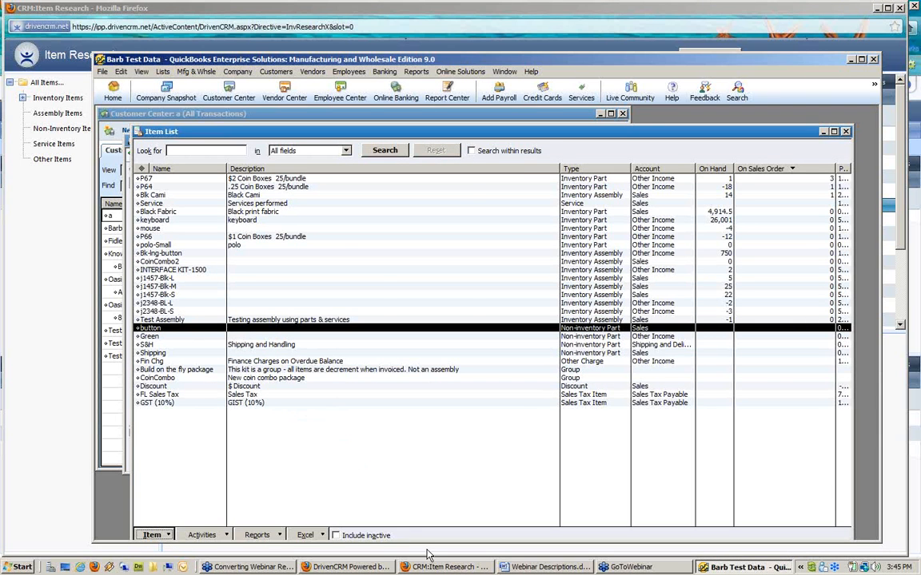
{"action": "left_click", "coordinate": [448, 567]}
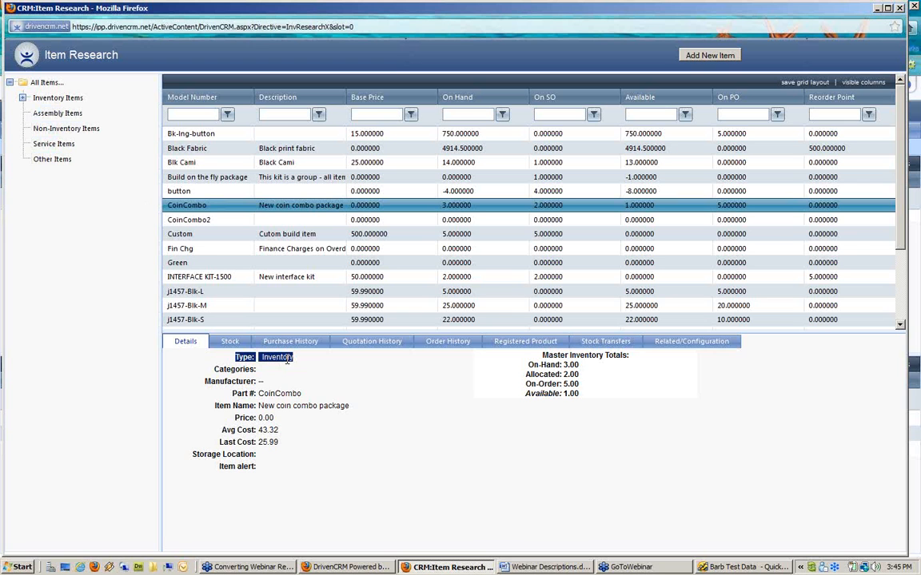
{"action": "left_click", "coordinate": [233, 374]}
{"action": "left_click_drag", "start_coordinate": [215, 374], "coordinate": [261, 371]}
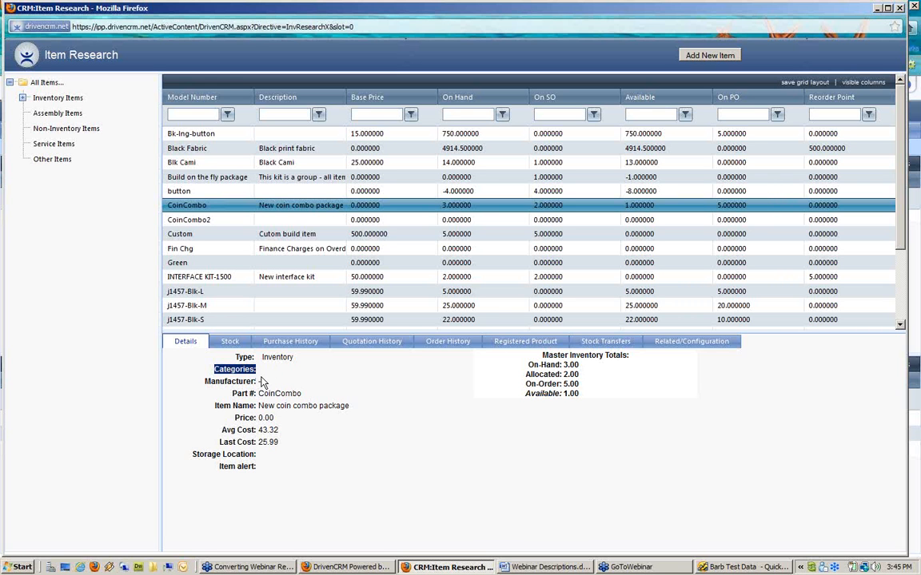
{"action": "left_click_drag", "start_coordinate": [206, 383], "coordinate": [271, 386]}
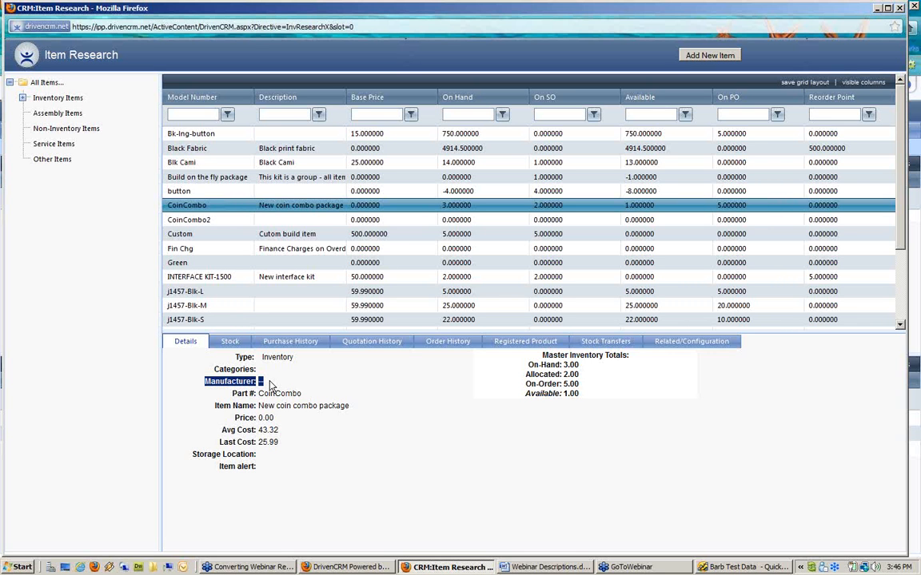
{"action": "left_click", "coordinate": [277, 408]}
{"action": "left_click_drag", "start_coordinate": [230, 394], "coordinate": [304, 395]}
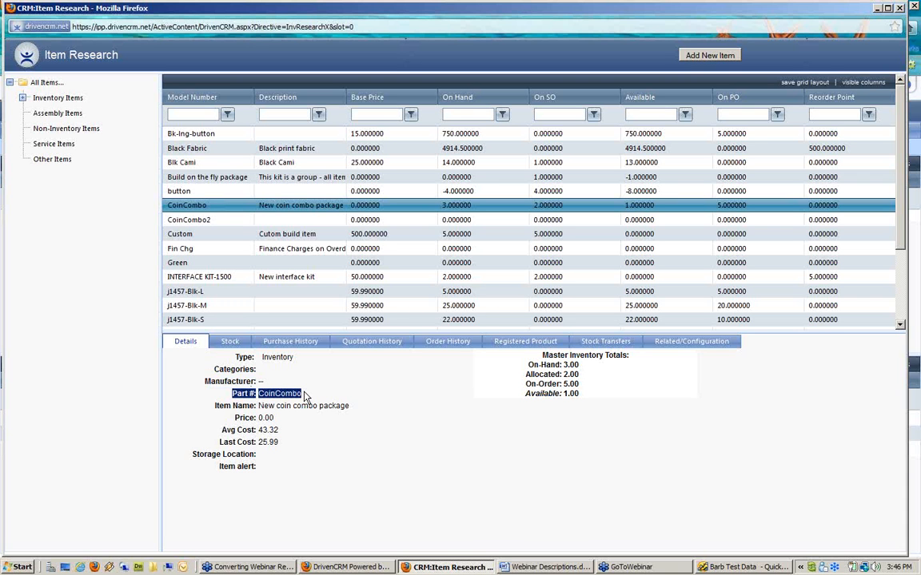
{"action": "left_click", "coordinate": [200, 406]}
{"action": "left_click_drag", "start_coordinate": [217, 408], "coordinate": [359, 419]}
{"action": "left_click", "coordinate": [356, 418]}
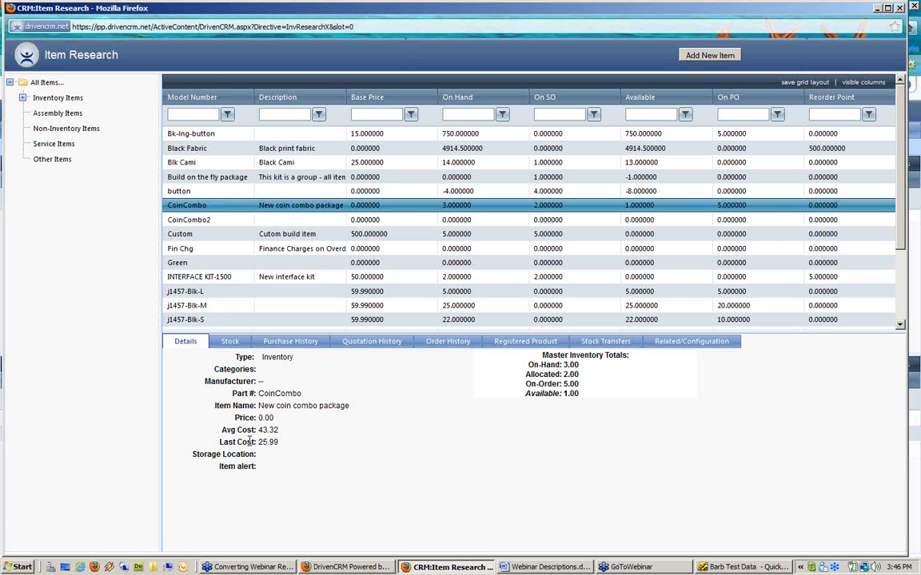
{"action": "left_click_drag", "start_coordinate": [219, 442], "coordinate": [254, 441]}
{"action": "left_click_drag", "start_coordinate": [221, 430], "coordinate": [281, 428]}
{"action": "left_click", "coordinate": [195, 454]}
{"action": "left_click_drag", "start_coordinate": [195, 454], "coordinate": [271, 461]}
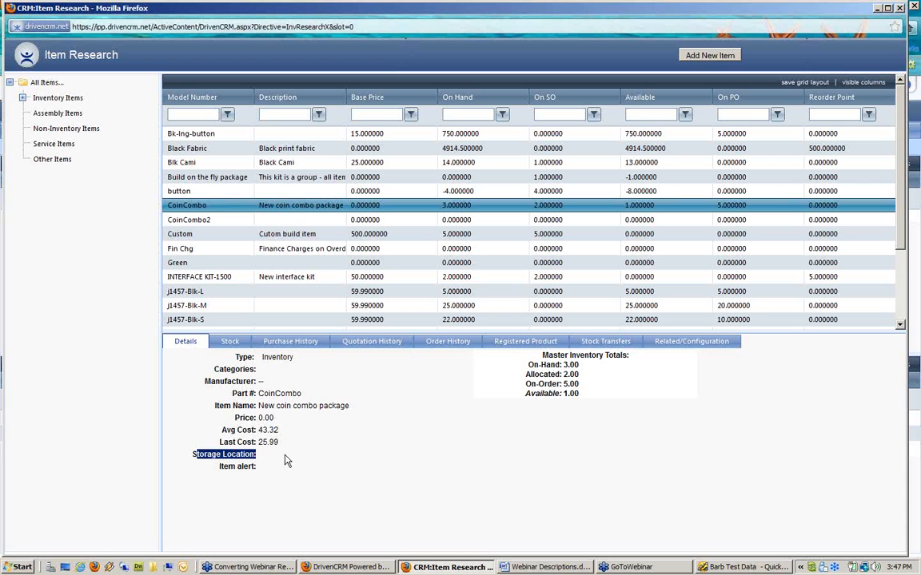
{"action": "left_click", "coordinate": [550, 369]}
{"action": "left_click_drag", "start_coordinate": [476, 350], "coordinate": [602, 407]}
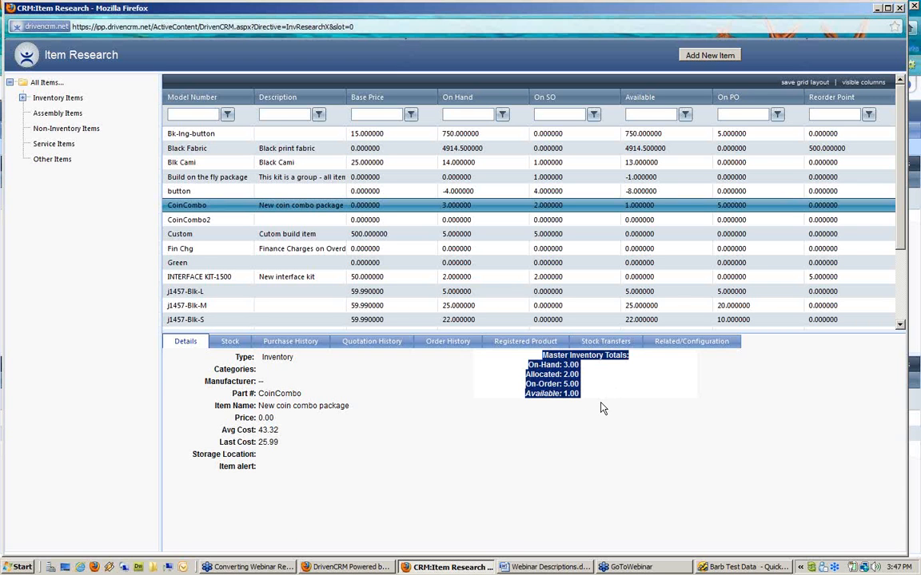
{"action": "left_click", "coordinate": [547, 366]}
{"action": "left_click_drag", "start_coordinate": [530, 364], "coordinate": [591, 372]}
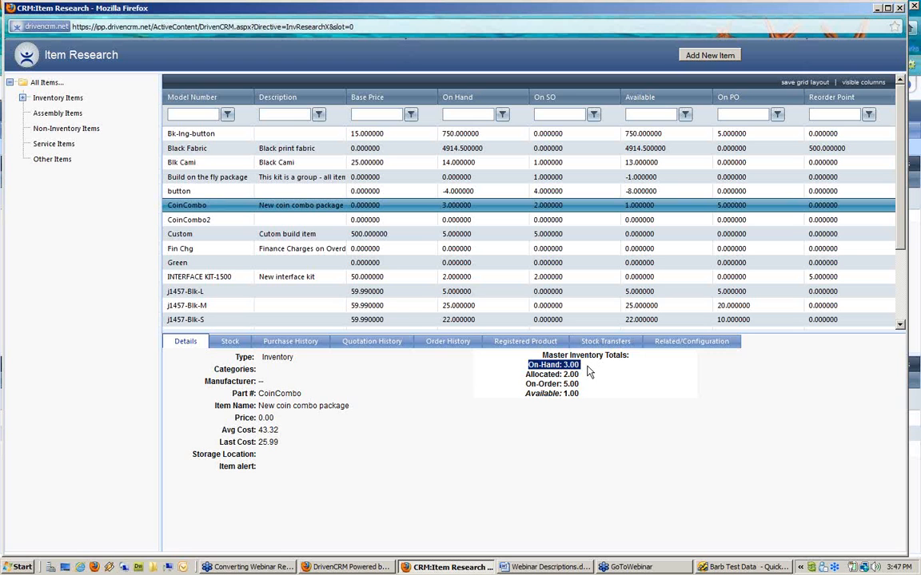
{"action": "left_click_drag", "start_coordinate": [524, 374], "coordinate": [587, 376]}
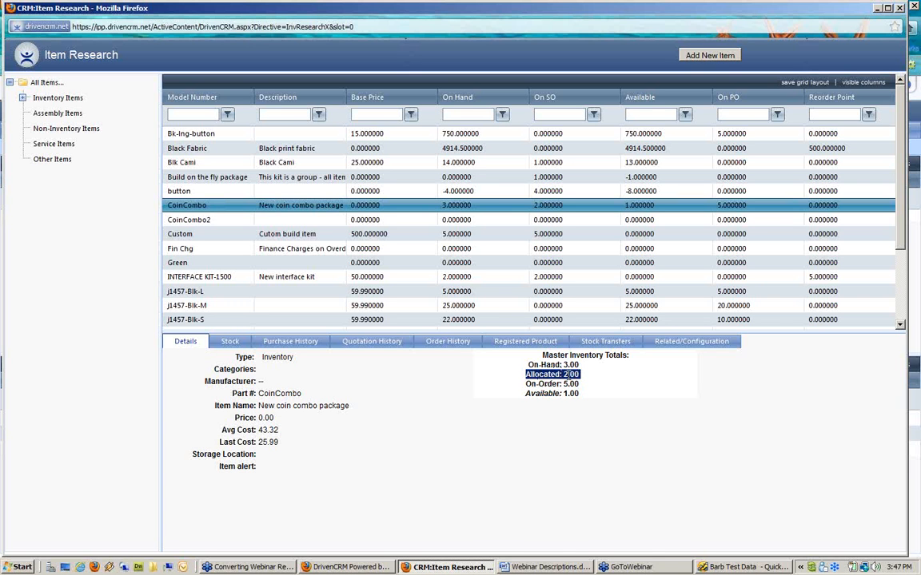
{"action": "left_click", "coordinate": [525, 379]}
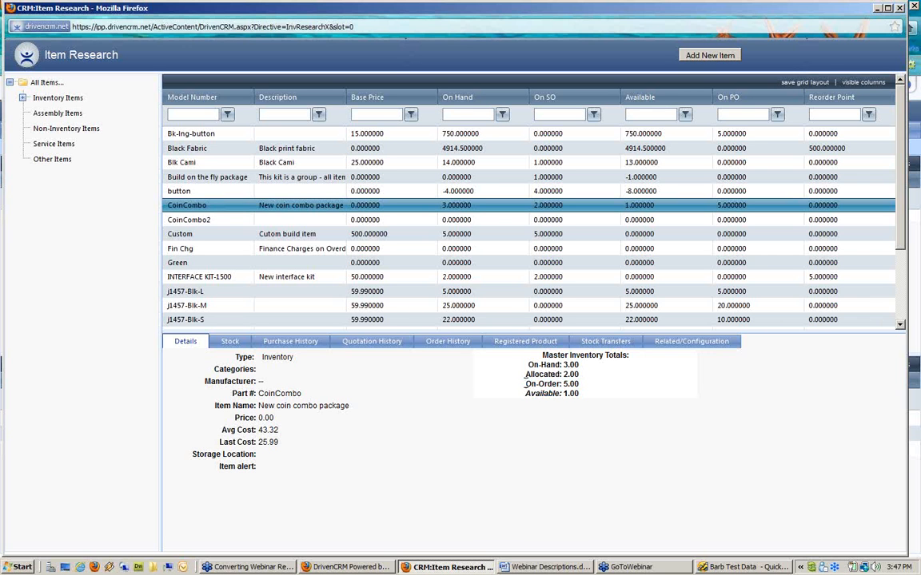
{"action": "left_click_drag", "start_coordinate": [525, 382], "coordinate": [596, 391]}
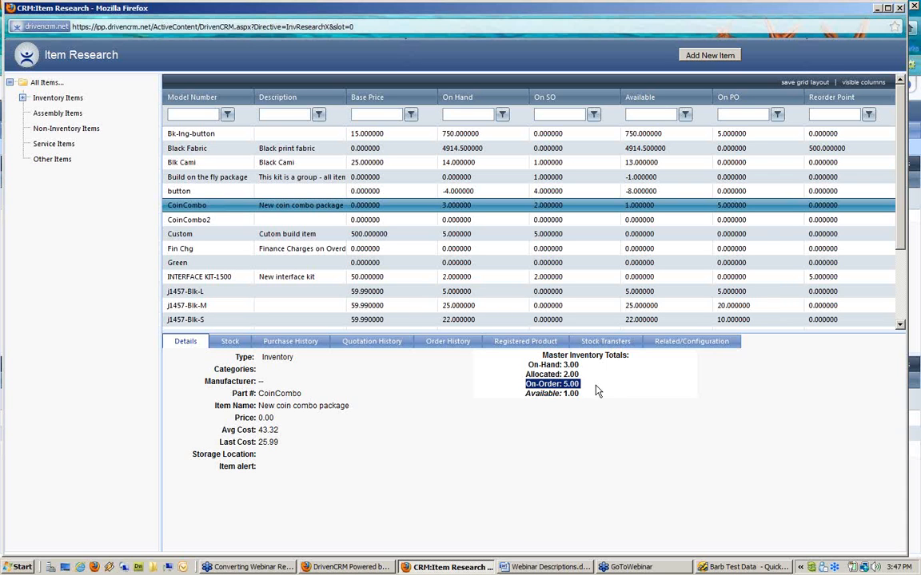
{"action": "left_click", "coordinate": [519, 383]}
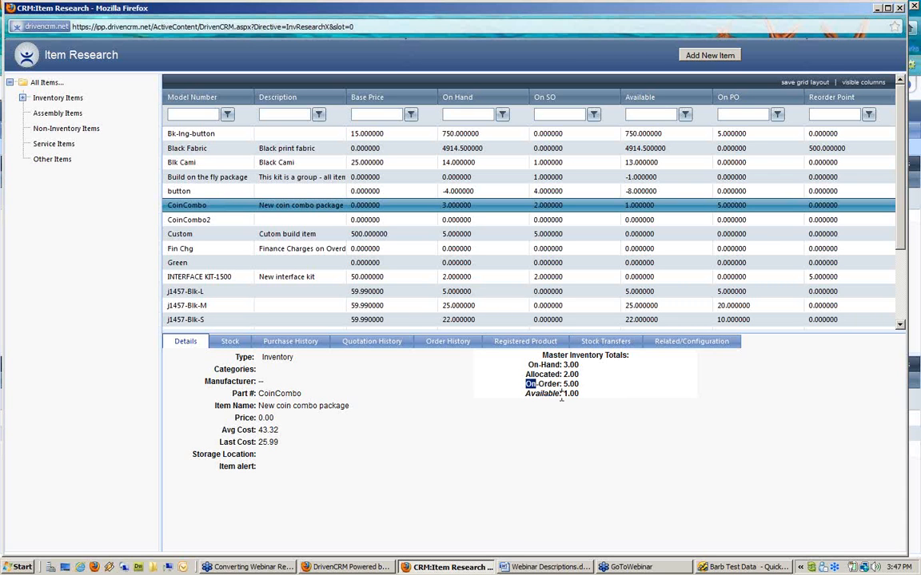
{"action": "left_click_drag", "start_coordinate": [521, 393], "coordinate": [604, 401]}
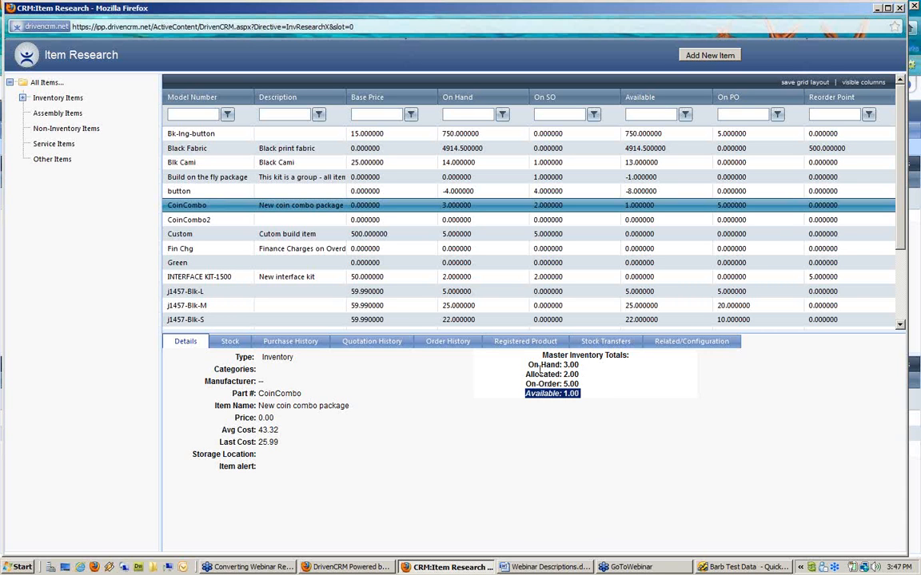
{"action": "left_click_drag", "start_coordinate": [527, 365], "coordinate": [623, 377]}
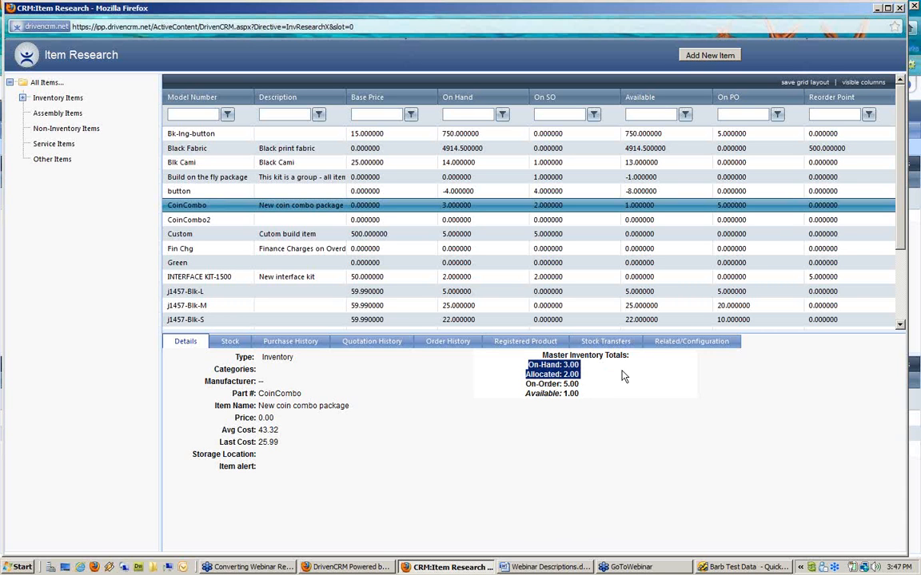
{"action": "double_click", "coordinate": [568, 394]}
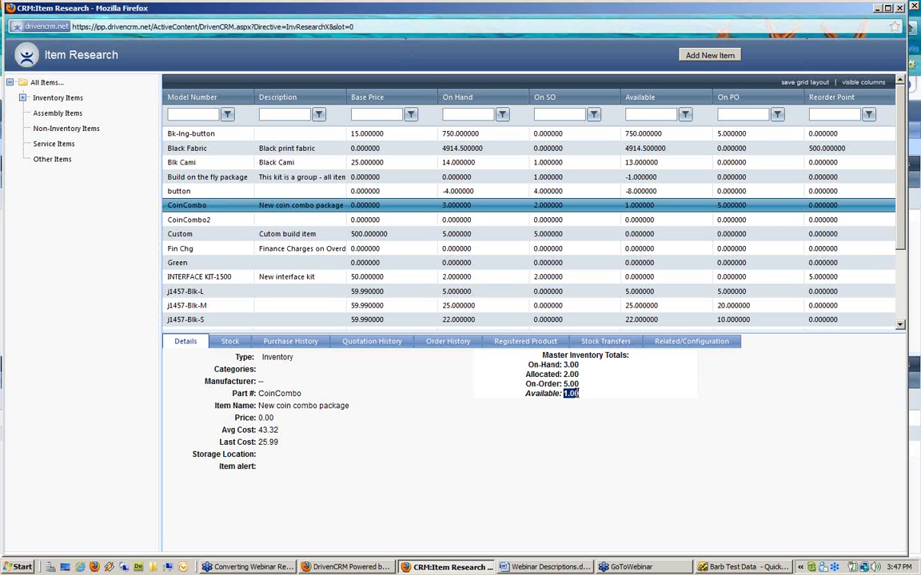
{"action": "left_click", "coordinate": [434, 438]}
Step: Check CoinCombo2 and Custom, then show CoinCombo's warehouse stock: Default 3.00 on hand, 5.00 on PO
{"action": "left_click", "coordinate": [215, 220]}
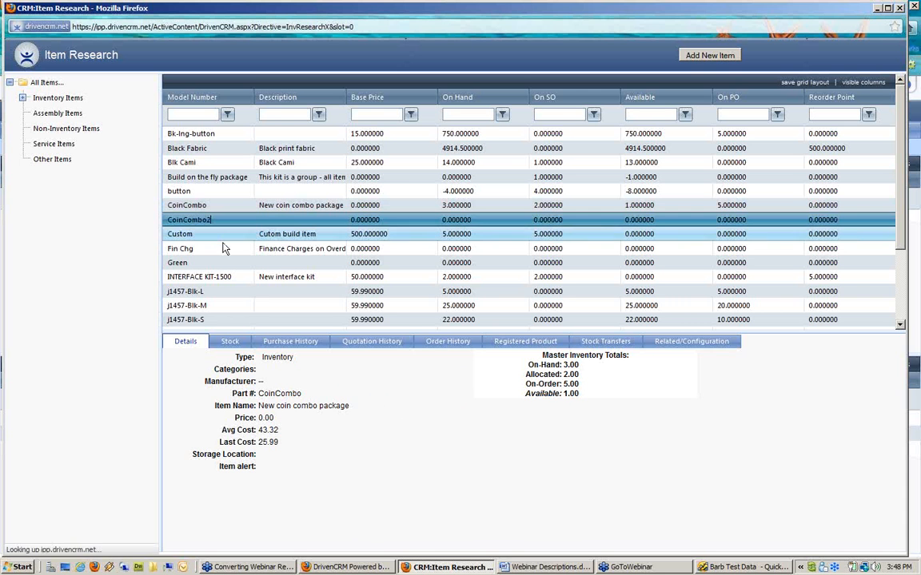
{"action": "left_click", "coordinate": [220, 234]}
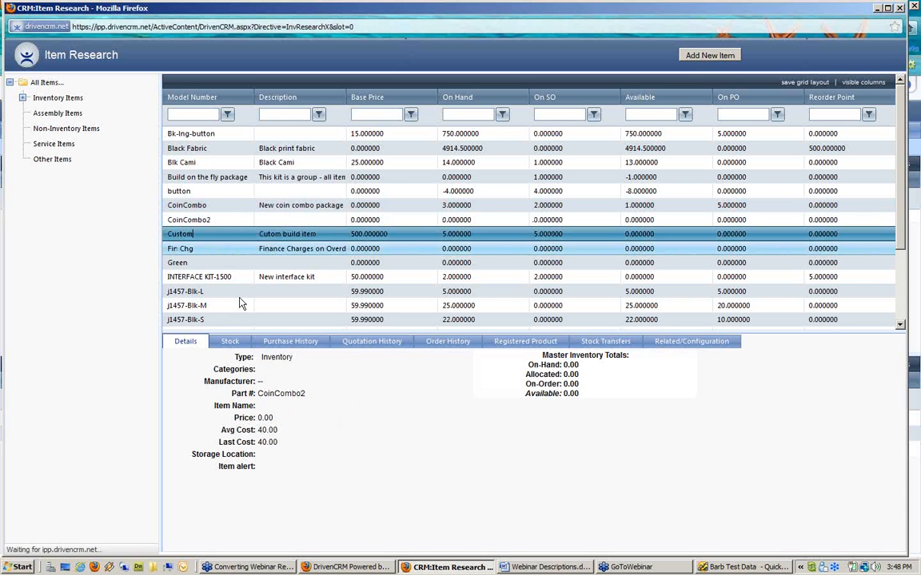
{"action": "left_click", "coordinate": [192, 206]}
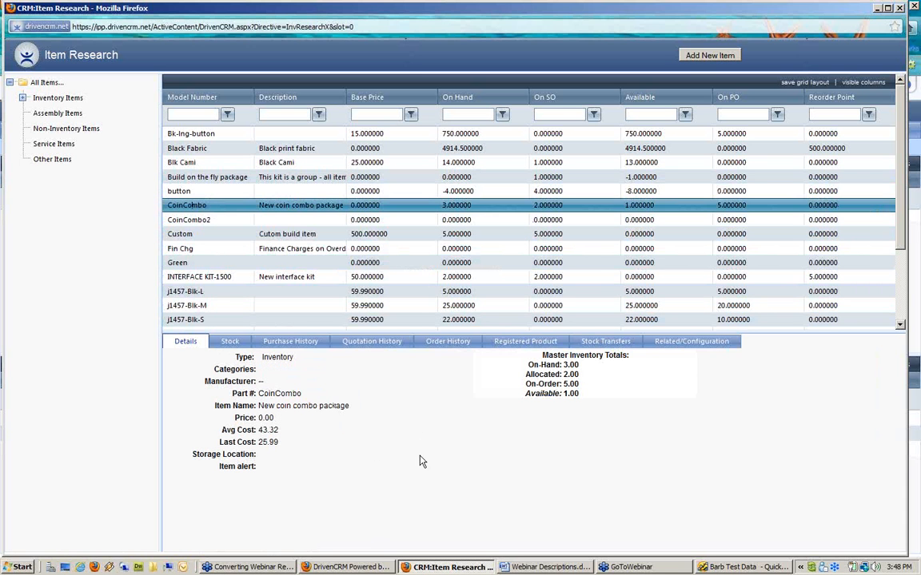
{"action": "left_click", "coordinate": [230, 343]}
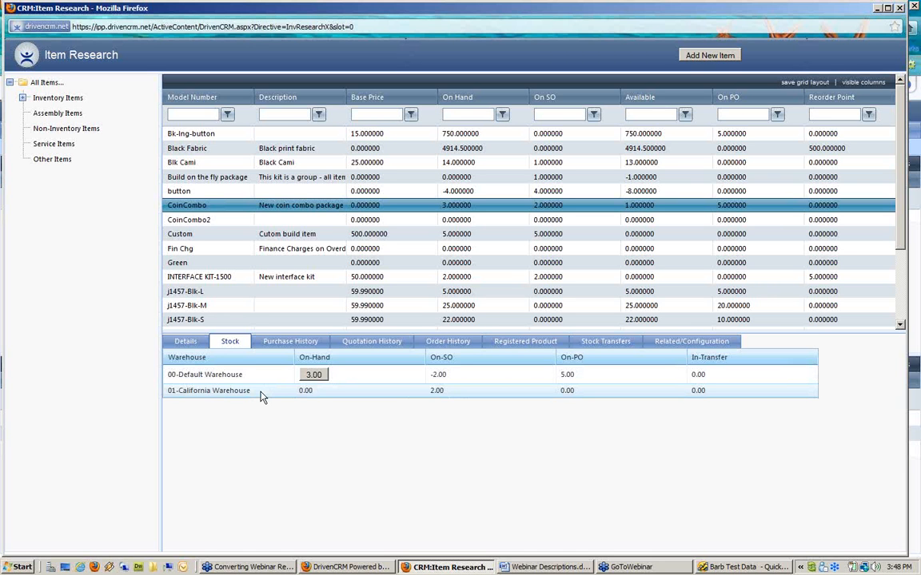
Step: Note California's 2.00 on SO, then view CoinCombo's purchase and quotation history (quotes 200016, 200007)
{"action": "left_click", "coordinate": [436, 391]}
{"action": "left_click", "coordinate": [308, 343]}
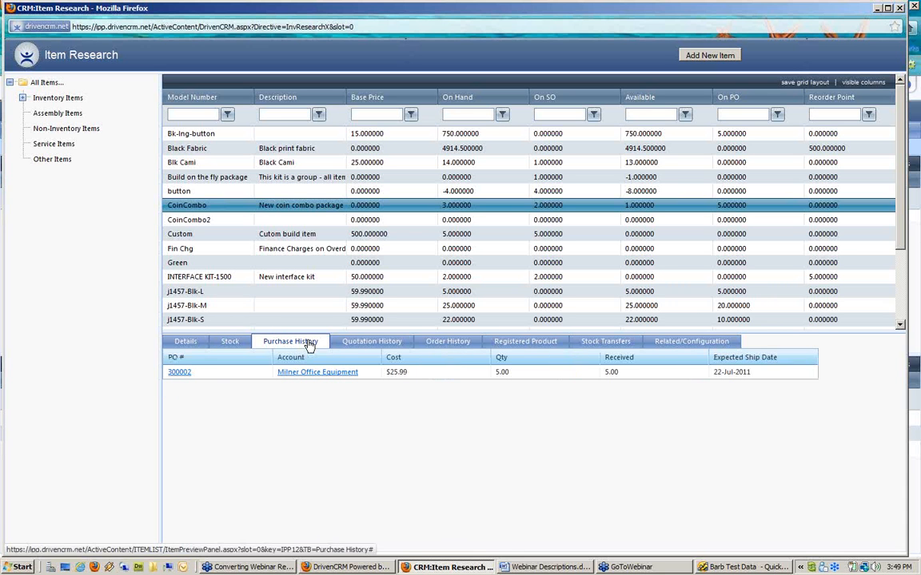
{"action": "left_click", "coordinate": [357, 346]}
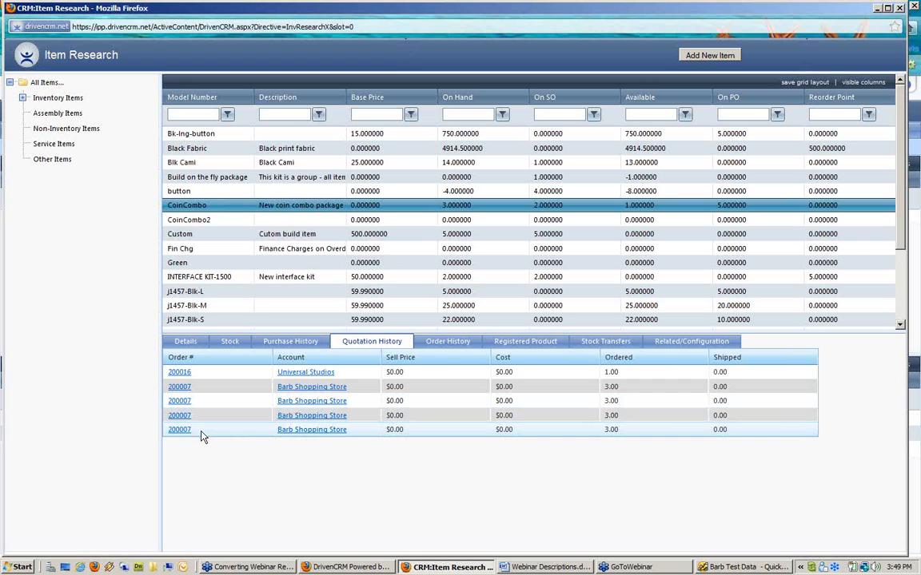
Step: Review CoinCombo's order history (ordered 1.00, shipped 0.00), then its empty registered products list
{"action": "left_click", "coordinate": [446, 344]}
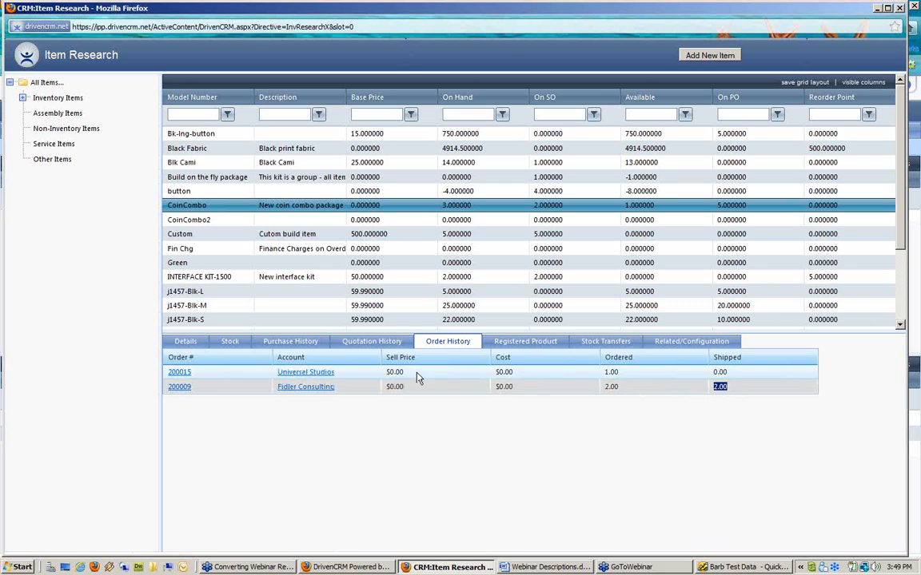
{"action": "left_click_drag", "start_coordinate": [646, 372], "coordinate": [594, 376]}
{"action": "left_click_drag", "start_coordinate": [743, 373], "coordinate": [696, 376]}
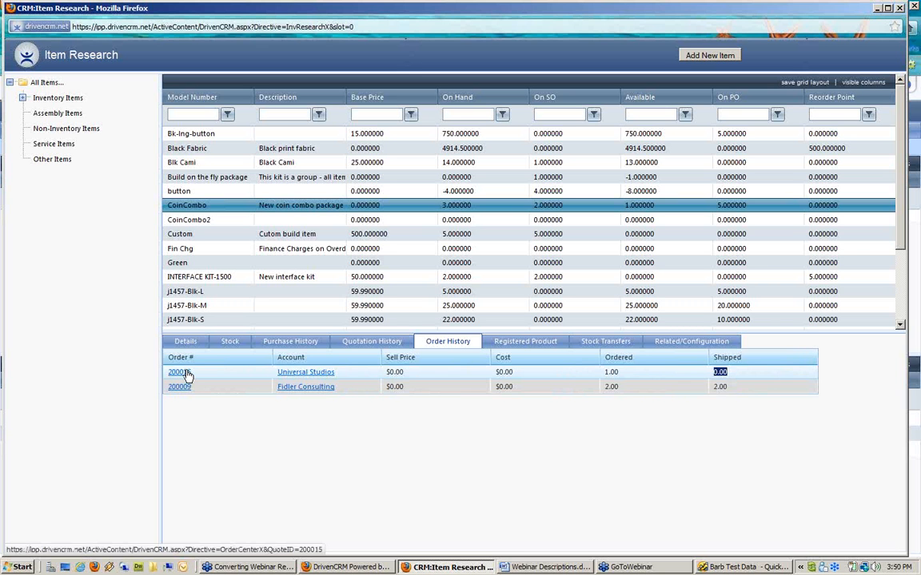
{"action": "left_click", "coordinate": [505, 344]}
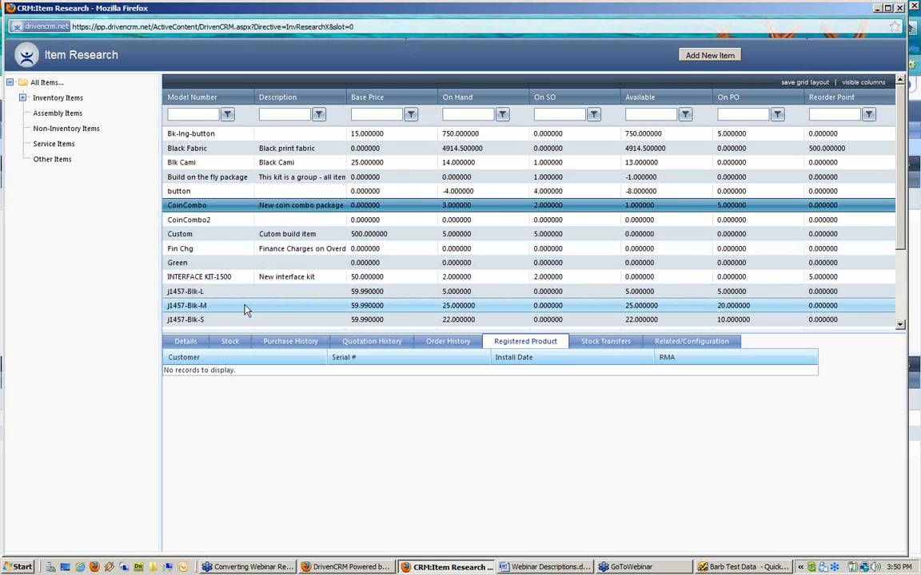
Step: Show Black Fabric's registered product with serial 1234, then its empty stock transfers
{"action": "left_click", "coordinate": [205, 152]}
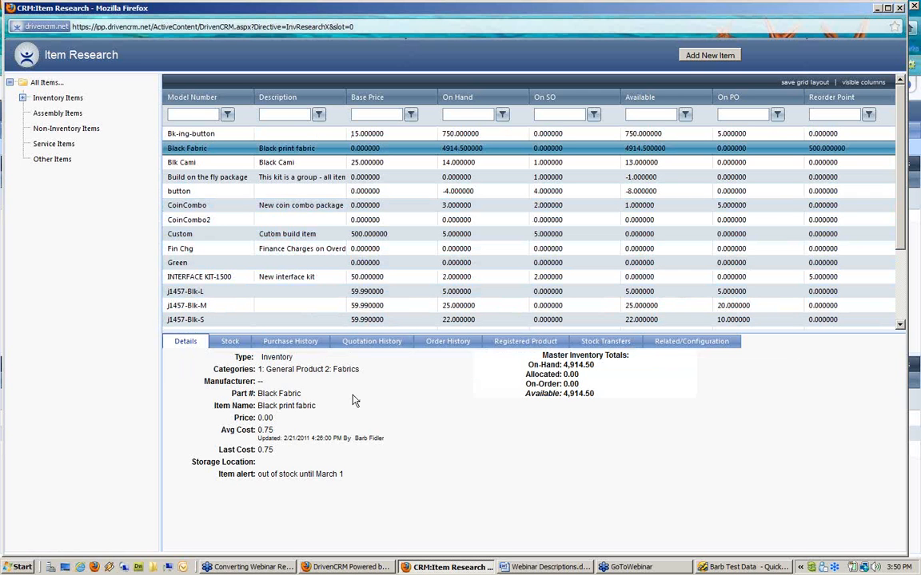
{"action": "left_click", "coordinate": [522, 344]}
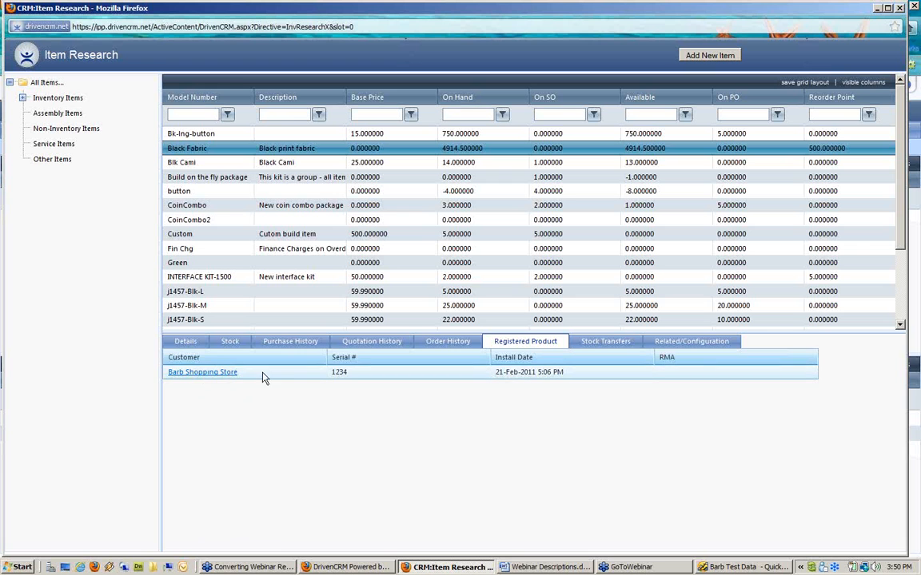
{"action": "left_click_drag", "start_coordinate": [370, 374], "coordinate": [324, 375]}
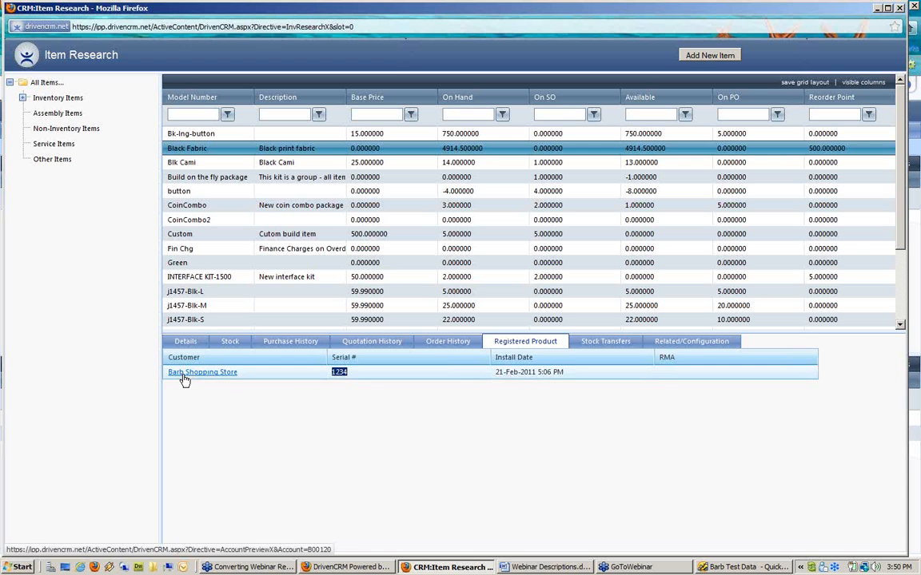
{"action": "left_click", "coordinate": [612, 342]}
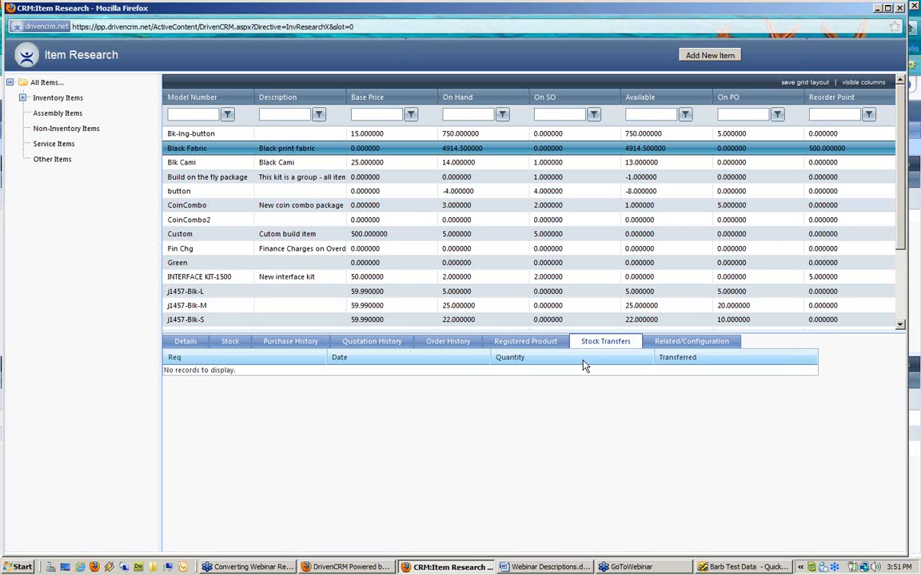
Step: Check related configuration parts for Black Fabric and CoinCombo2, then for the Custom item
{"action": "left_click", "coordinate": [689, 342]}
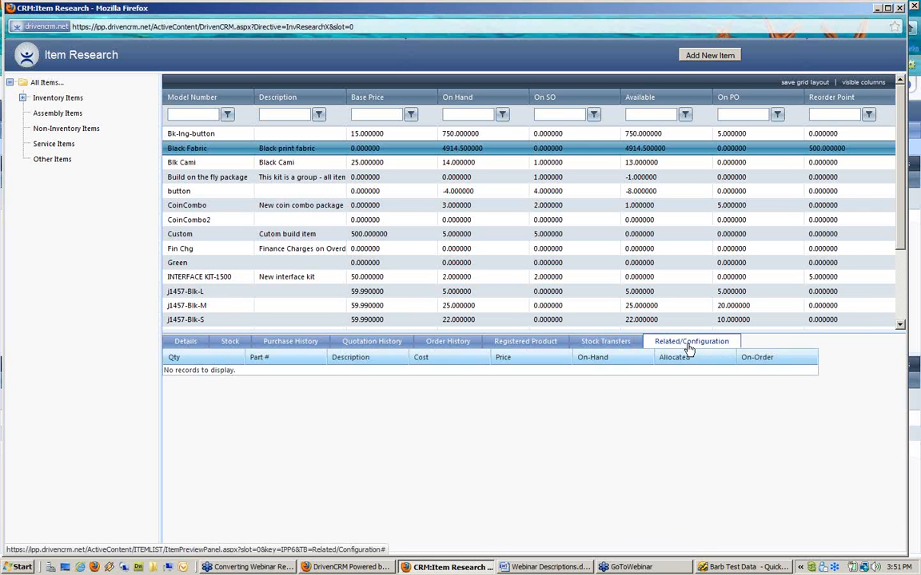
{"action": "left_click", "coordinate": [196, 222]}
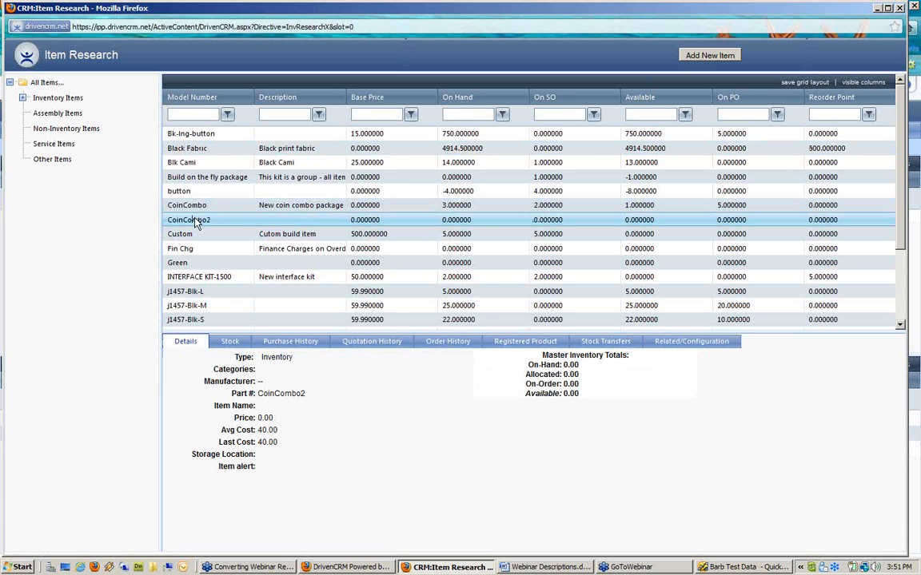
{"action": "left_click", "coordinate": [678, 343]}
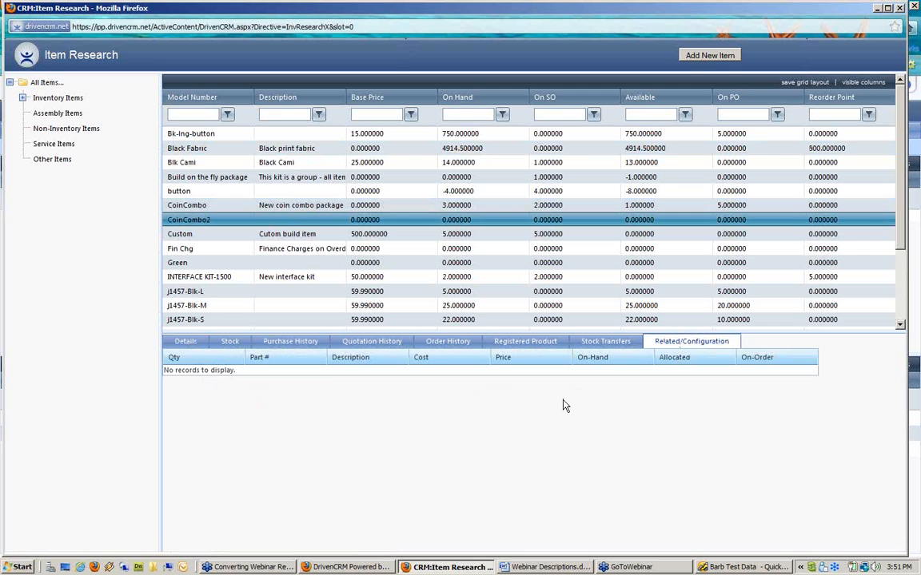
{"action": "left_click", "coordinate": [212, 234]}
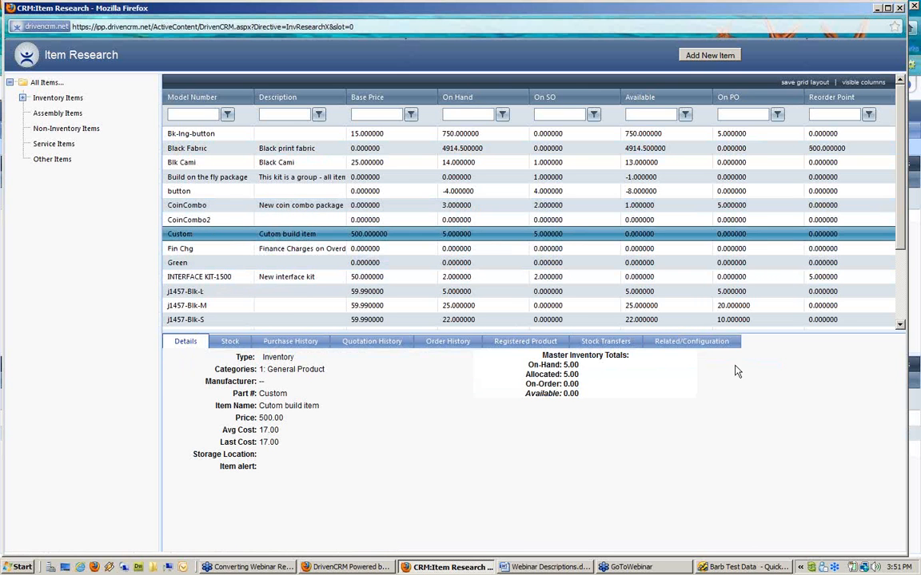
{"action": "left_click", "coordinate": [692, 343]}
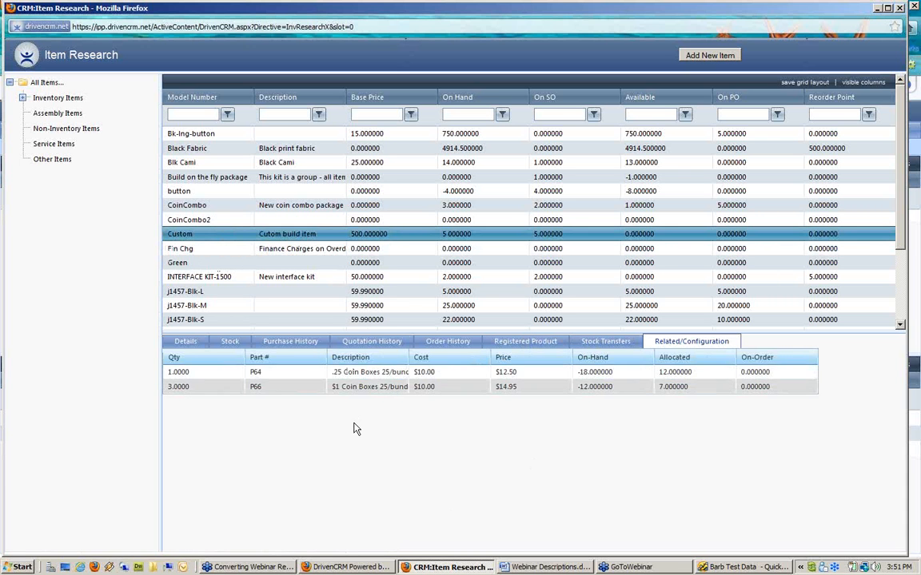
Step: Point out Custom's parts: 1 of P64 .25 Coin Boxes and 3 of P66 $1 Coin Boxes
{"action": "left_click", "coordinate": [196, 374]}
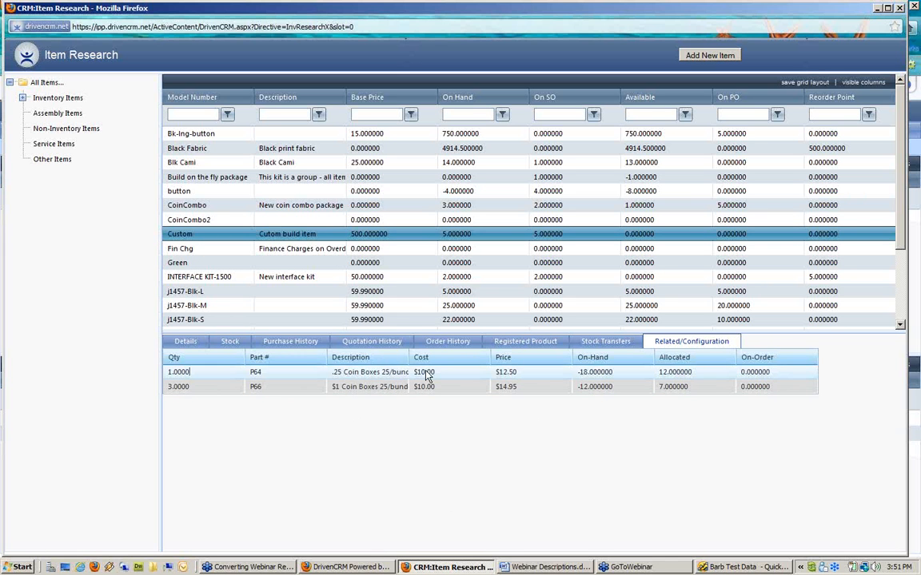
{"action": "left_click", "coordinate": [347, 377]}
{"action": "left_click", "coordinate": [251, 374]}
{"action": "left_click", "coordinate": [198, 389]}
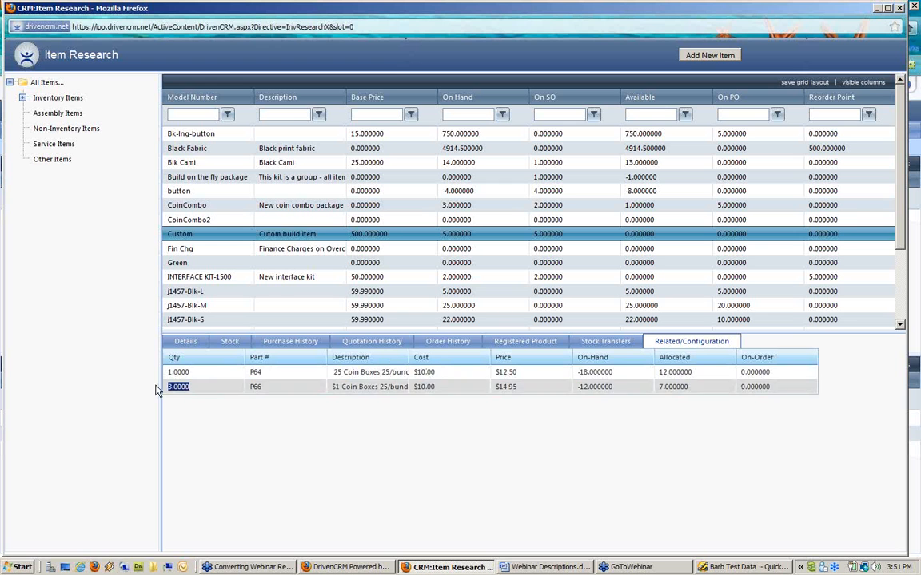
{"action": "left_click", "coordinate": [360, 391]}
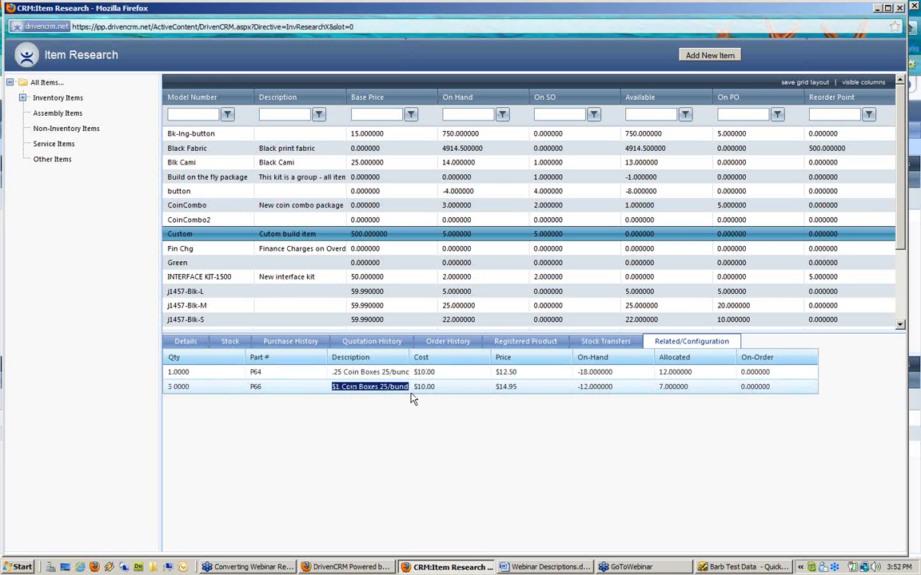
{"action": "left_click", "coordinate": [259, 390]}
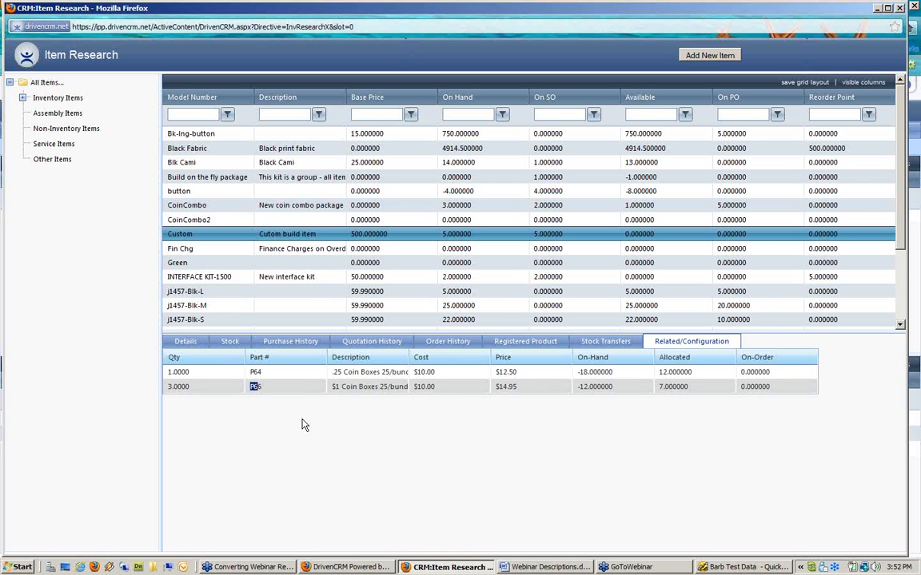
Step: Filter to Assembly Items, show INTERFACE KIT-1500's related parts, then close the Item Research window
{"action": "left_click", "coordinate": [57, 114]}
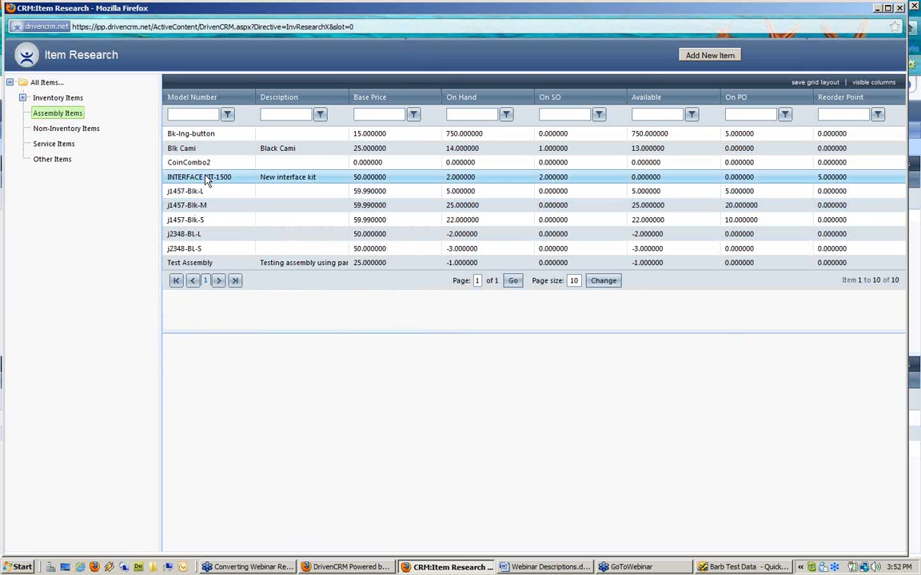
{"action": "left_click", "coordinate": [185, 161]}
{"action": "left_click", "coordinate": [223, 180]}
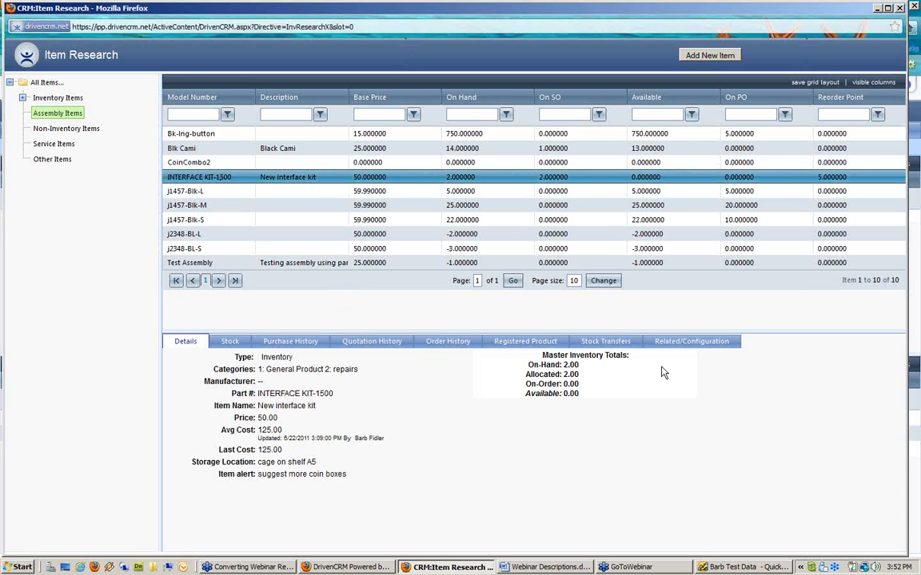
{"action": "left_click", "coordinate": [687, 344]}
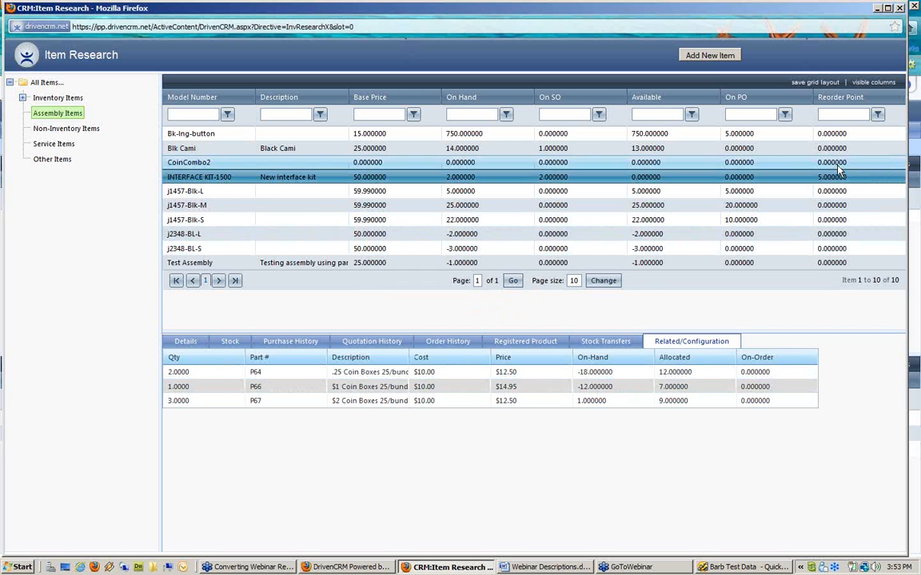
{"action": "left_click", "coordinate": [899, 8]}
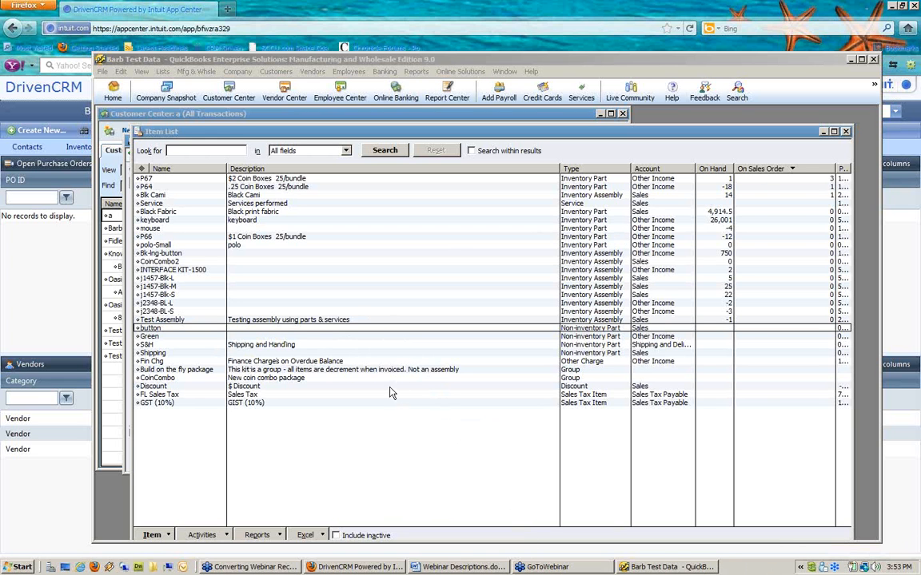
Step: Bring QuickBooks forward and minimise the Customer Center
{"action": "left_click", "coordinate": [410, 328]}
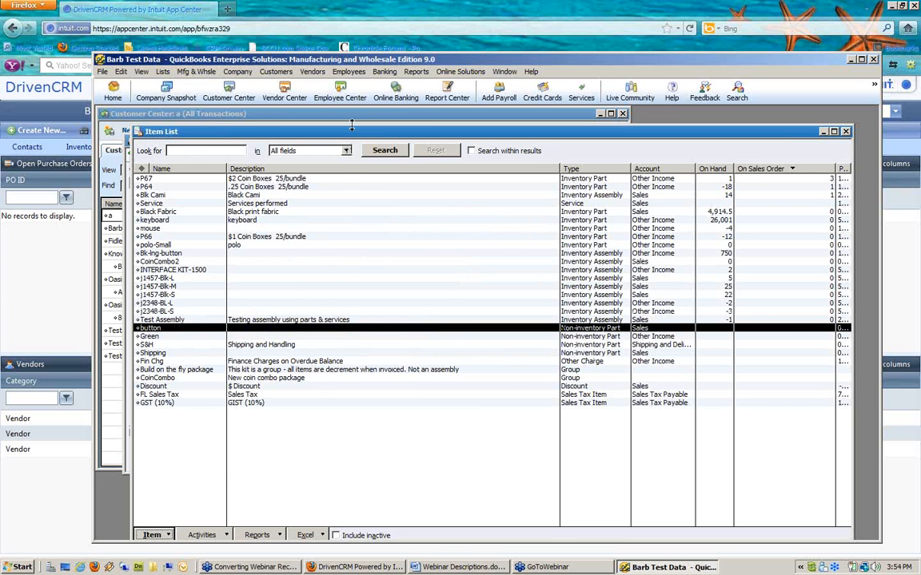
{"action": "left_click", "coordinate": [317, 113]}
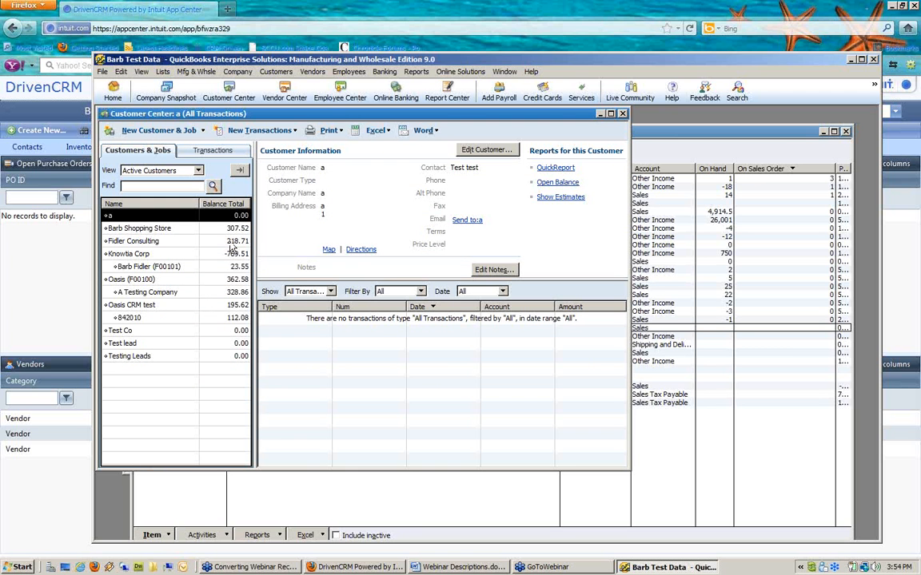
{"action": "left_click", "coordinate": [600, 115]}
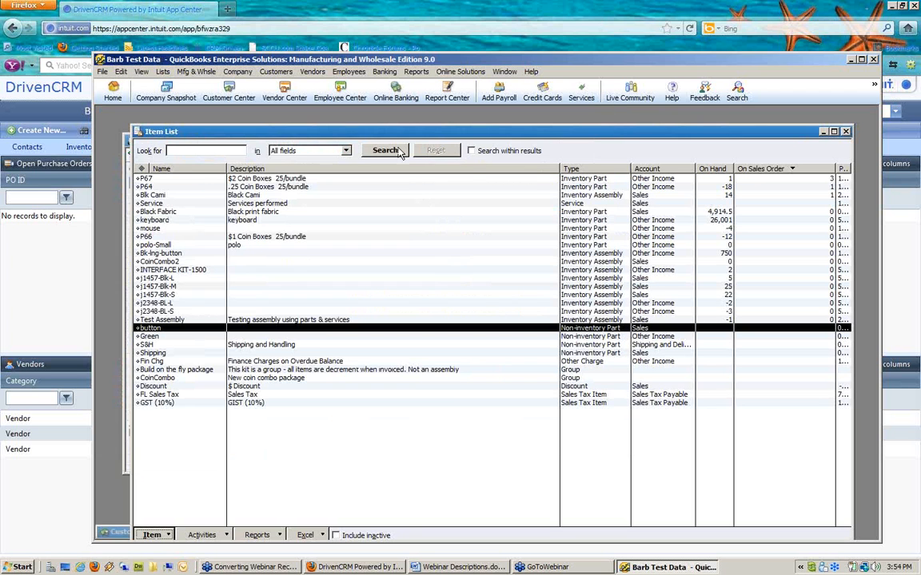
Step: Close the purchase order form at PO 345694 and show Lowes in the Vendor Center
{"action": "left_click", "coordinate": [127, 189]}
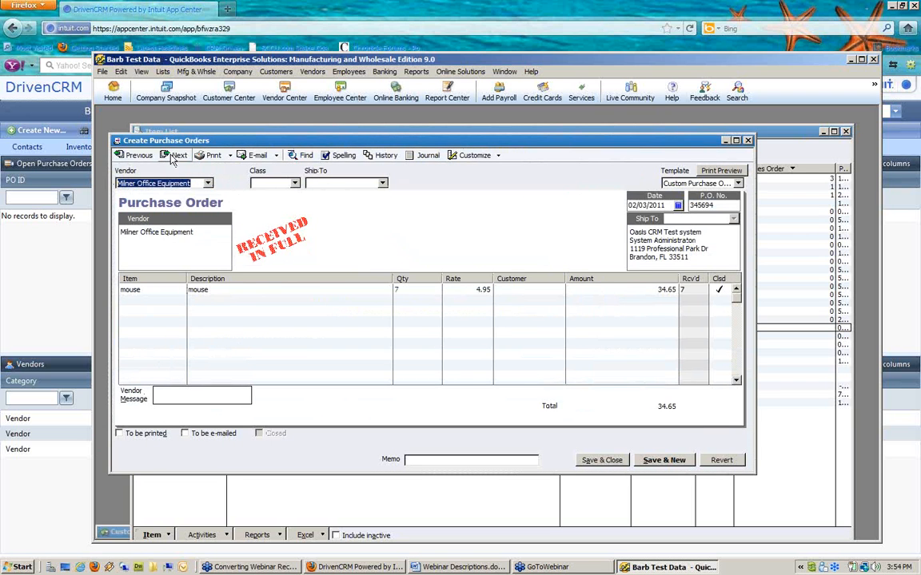
{"action": "left_click", "coordinate": [177, 155]}
{"action": "left_click", "coordinate": [134, 156]}
{"action": "left_click", "coordinate": [747, 141]}
{"action": "left_click", "coordinate": [274, 97]}
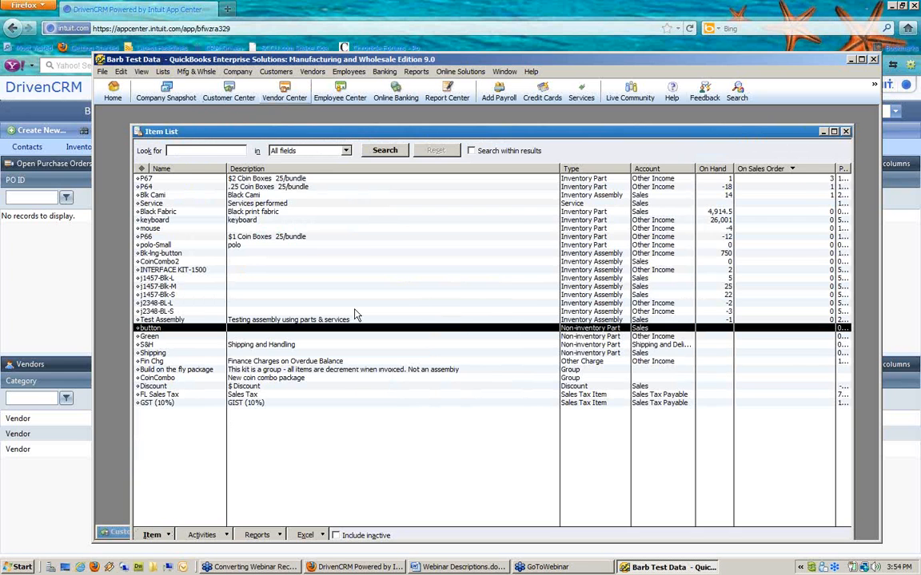
{"action": "left_click", "coordinate": [128, 229]}
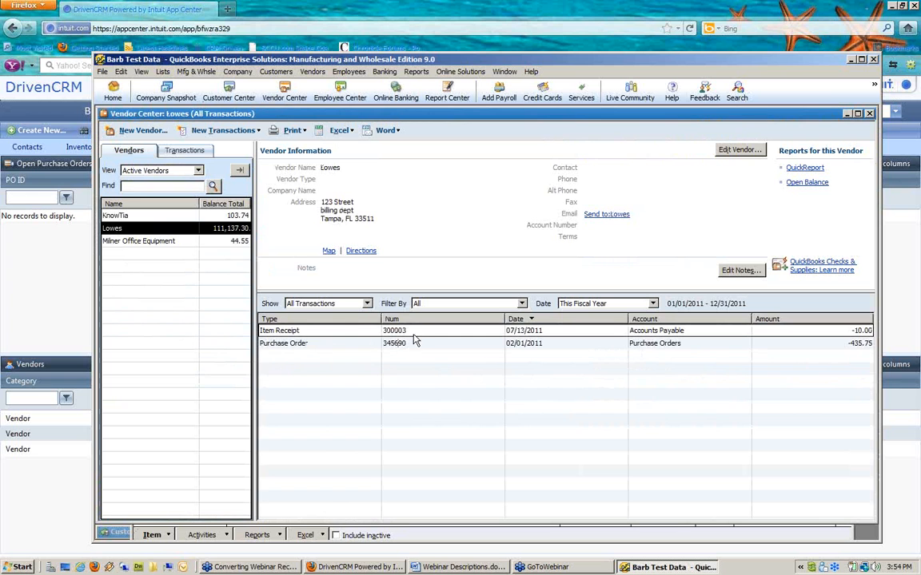
Step: Inspect item receipt 300003's button line without changes, then close it and the Vendor Center
{"action": "left_click", "coordinate": [343, 331]}
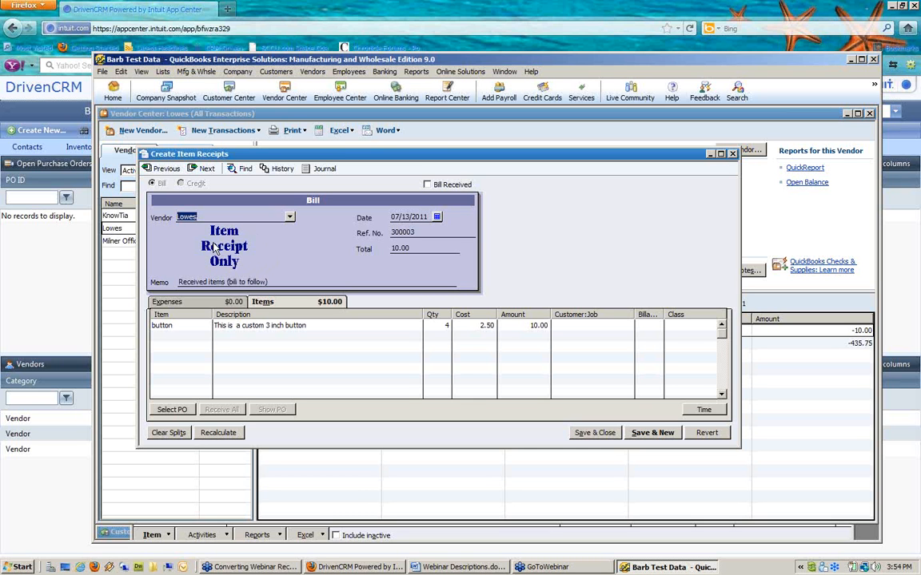
{"action": "left_click", "coordinate": [413, 325]}
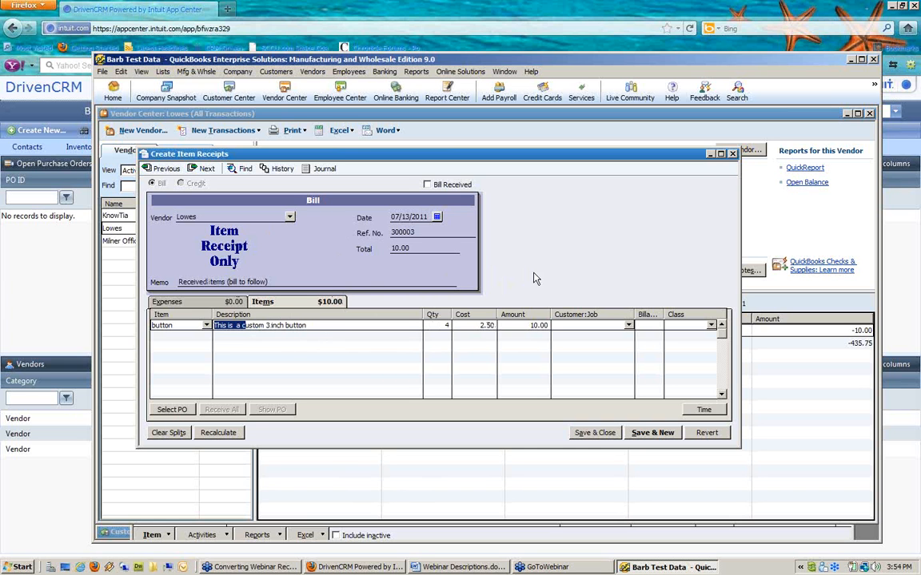
{"action": "left_click", "coordinate": [732, 154]}
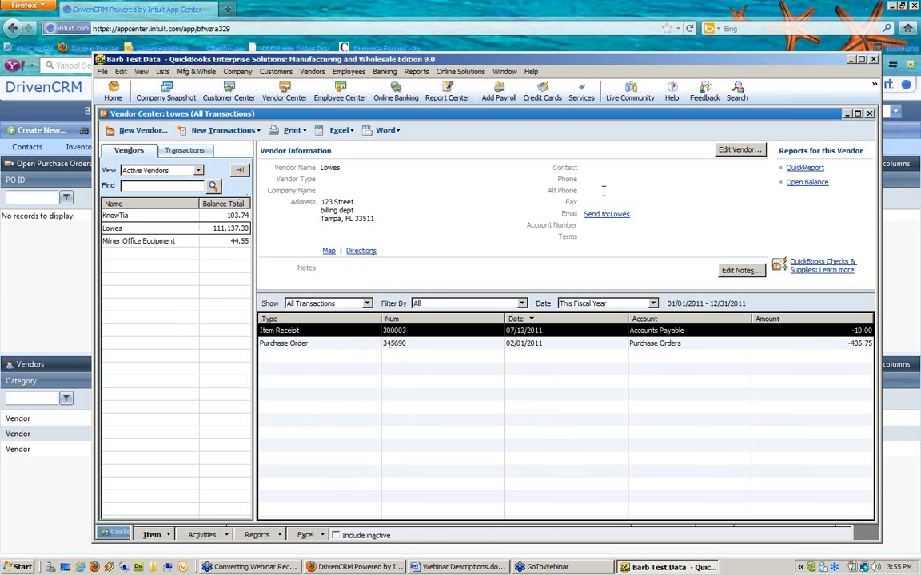
{"action": "left_click", "coordinate": [870, 114]}
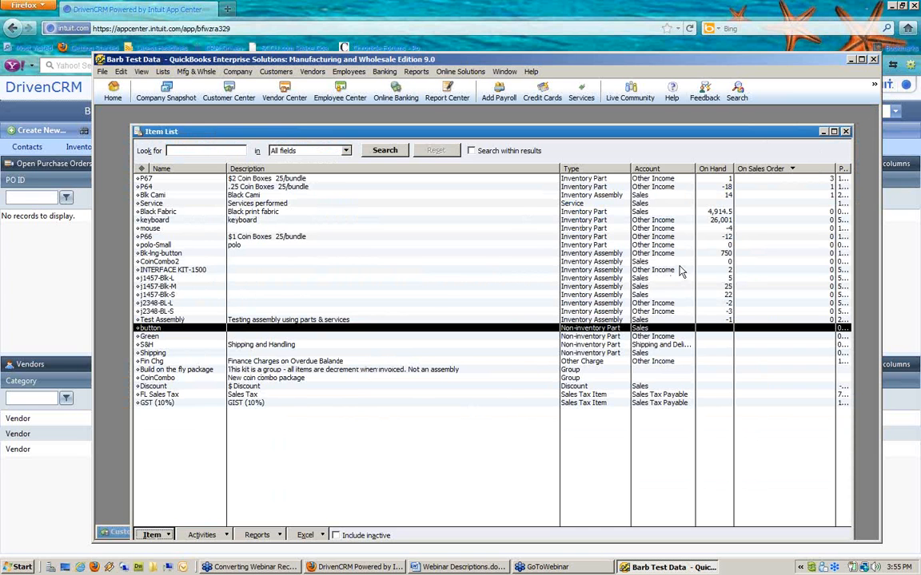
Step: Adjust the mouse item's quantity on hand to 10 against Depreciation Expense and save
{"action": "left_click", "coordinate": [601, 228]}
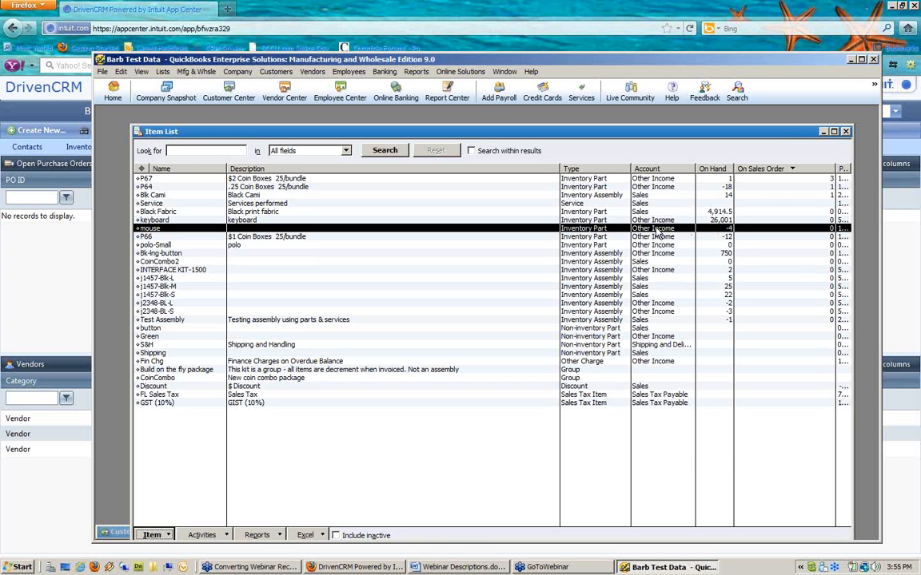
{"action": "right_click", "coordinate": [609, 229]}
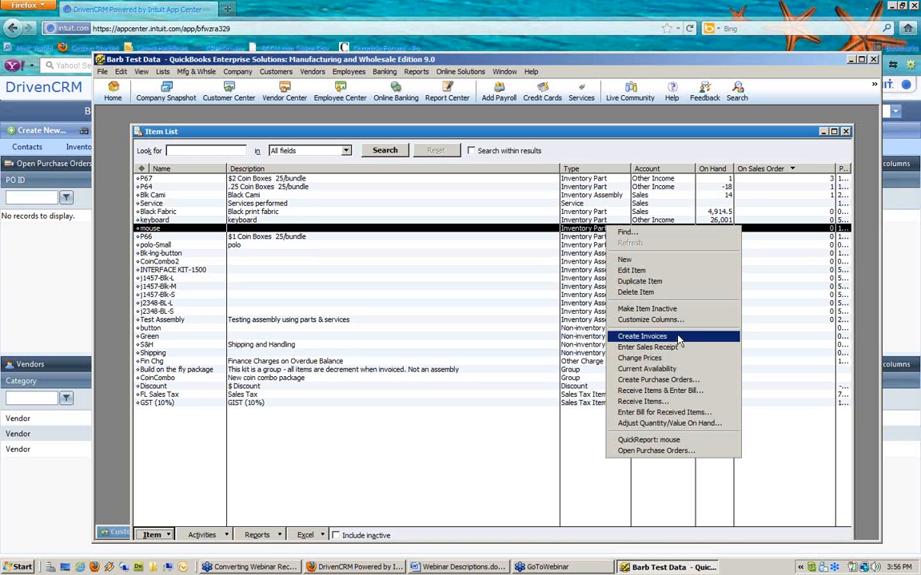
{"action": "left_click", "coordinate": [668, 424]}
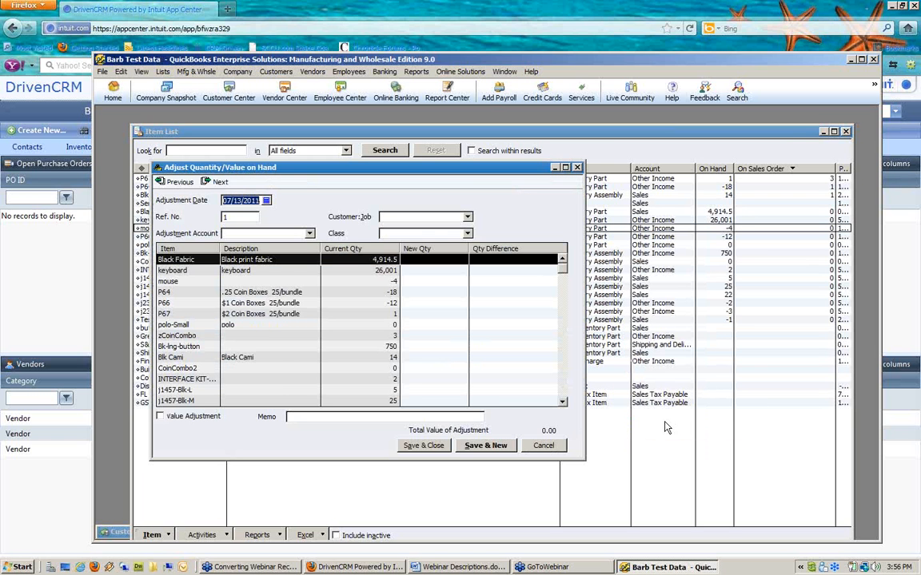
{"action": "left_click", "coordinate": [273, 283]}
{"action": "type", "text": "10"}
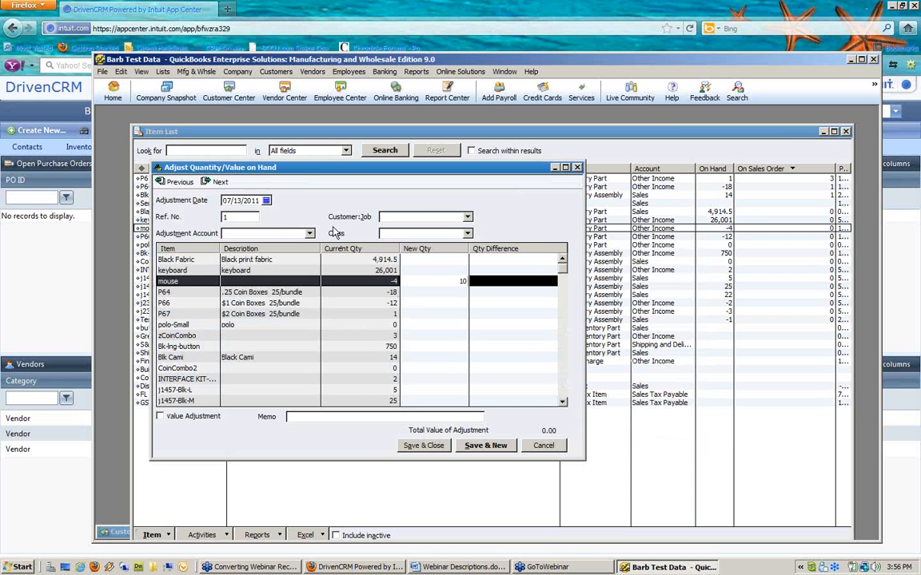
{"action": "left_click", "coordinate": [310, 234]}
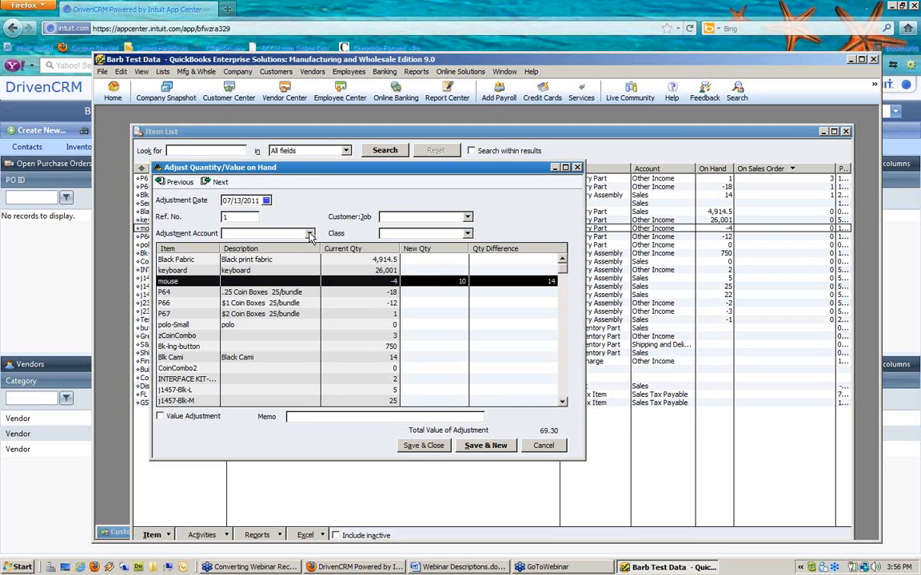
{"action": "left_click", "coordinate": [310, 234]}
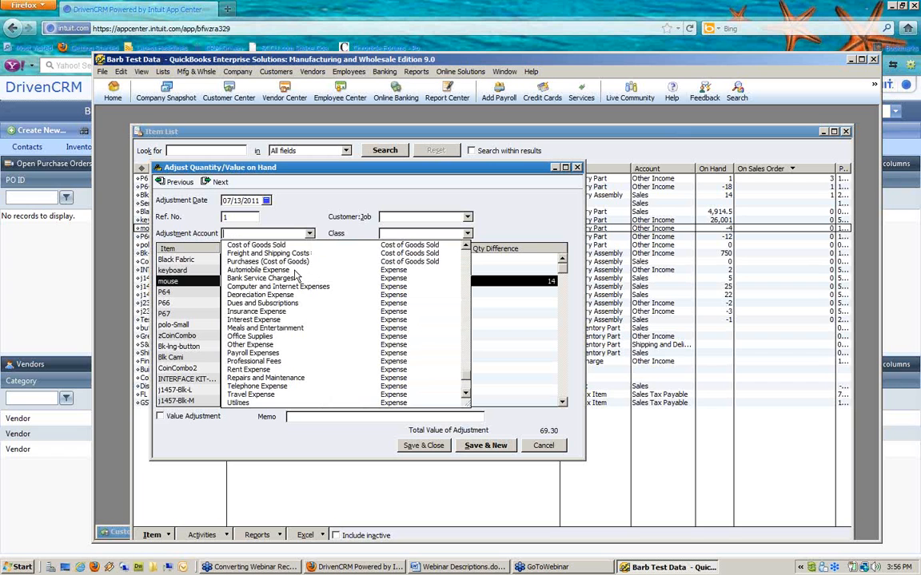
{"action": "left_click", "coordinate": [260, 294]}
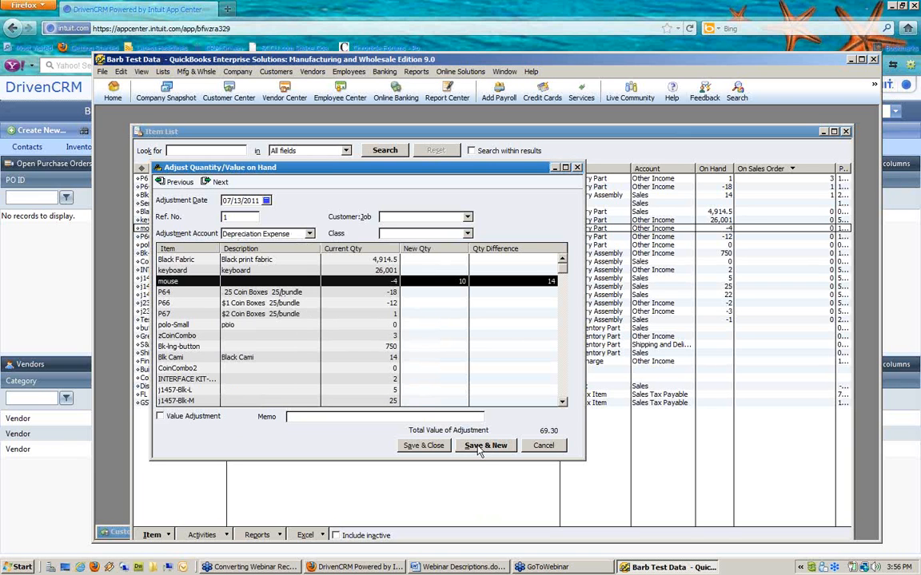
{"action": "left_click", "coordinate": [440, 445]}
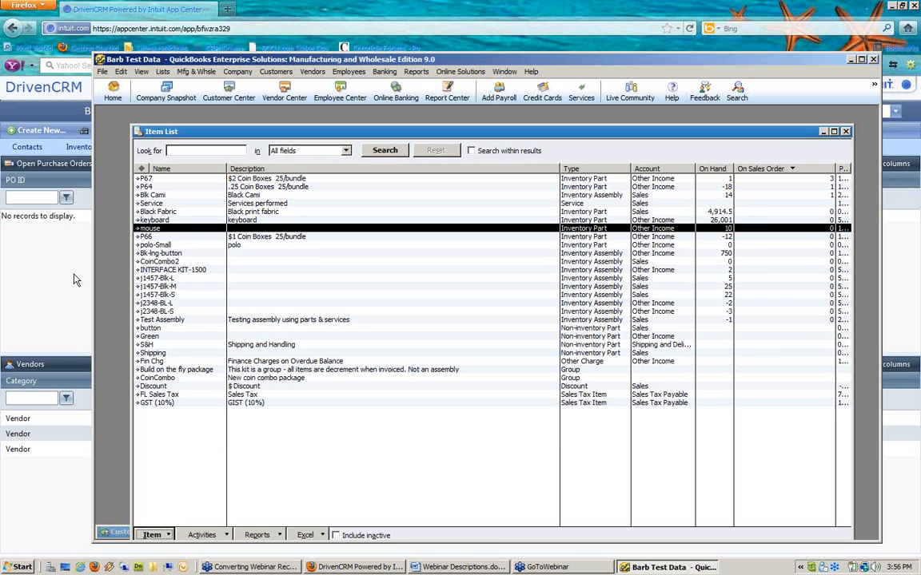
Step: Start syncing Oasis Test Data in Intuit Sync Manager, then return to DrivenCRM in Firefox
{"action": "left_click", "coordinate": [802, 569]}
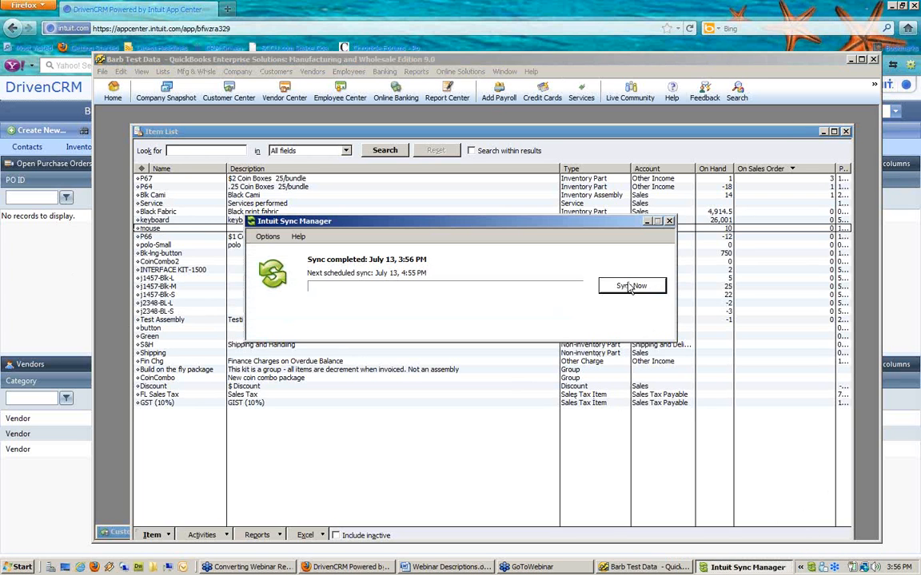
{"action": "left_click", "coordinate": [631, 286]}
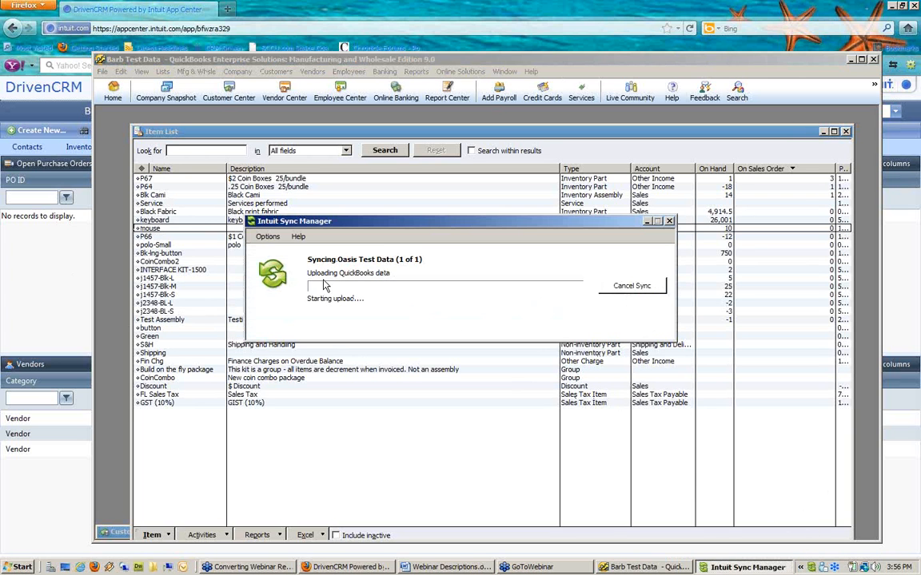
{"action": "left_click", "coordinate": [53, 239]}
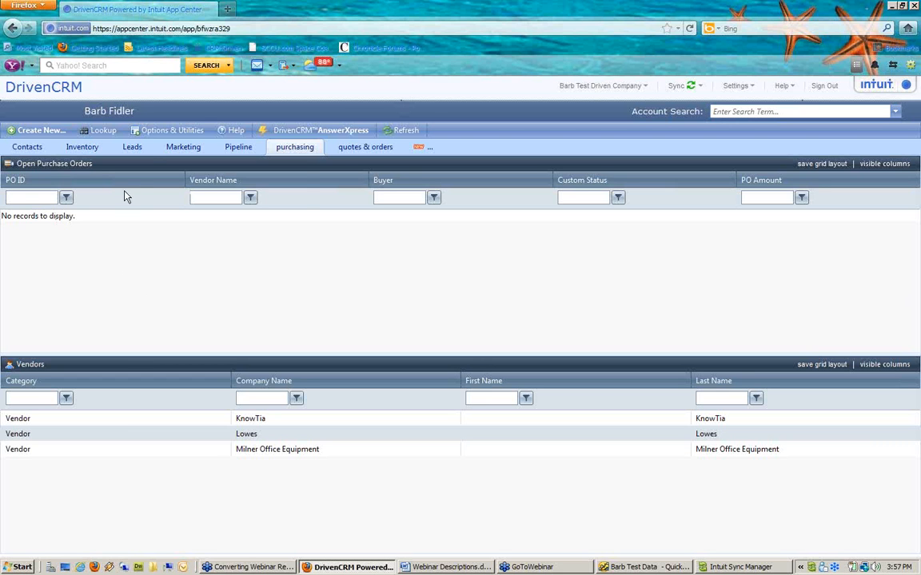
Step: Bring up the Options & Utilities list on DrivenCRM's purchasing tab
{"action": "left_click", "coordinate": [173, 133]}
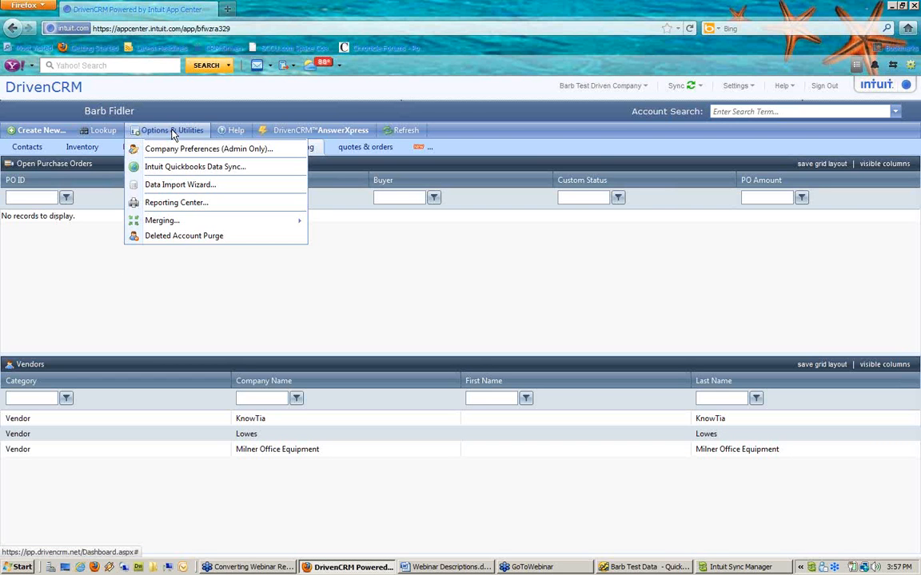
Step: Open Intuit QuickBooks Data Sync and list the sync types from QuickBooks to DrivenCRM
{"action": "left_click", "coordinate": [172, 169]}
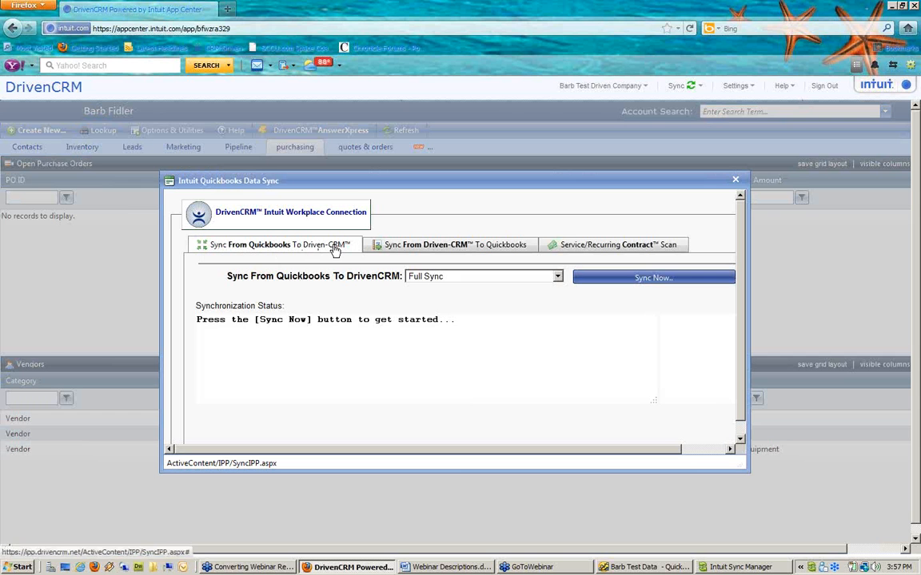
{"action": "left_click", "coordinate": [557, 277]}
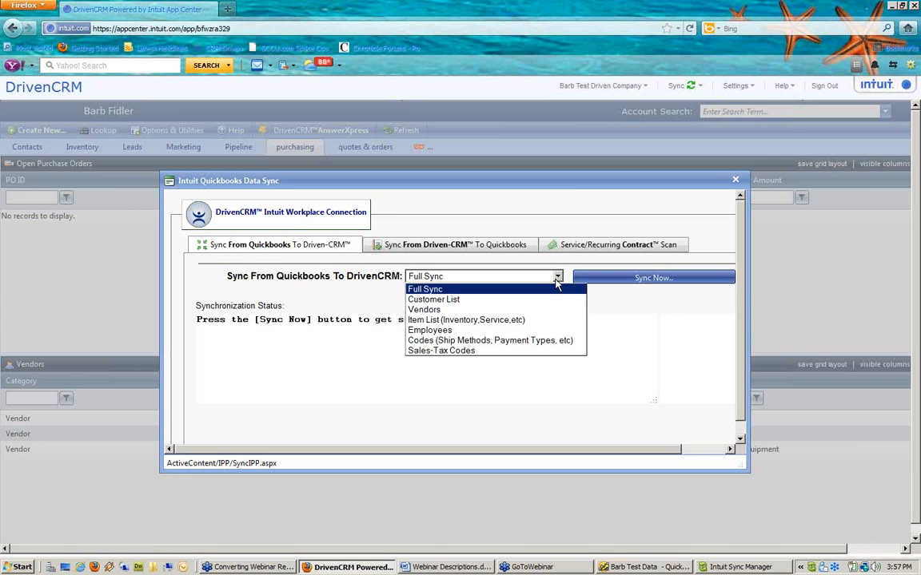
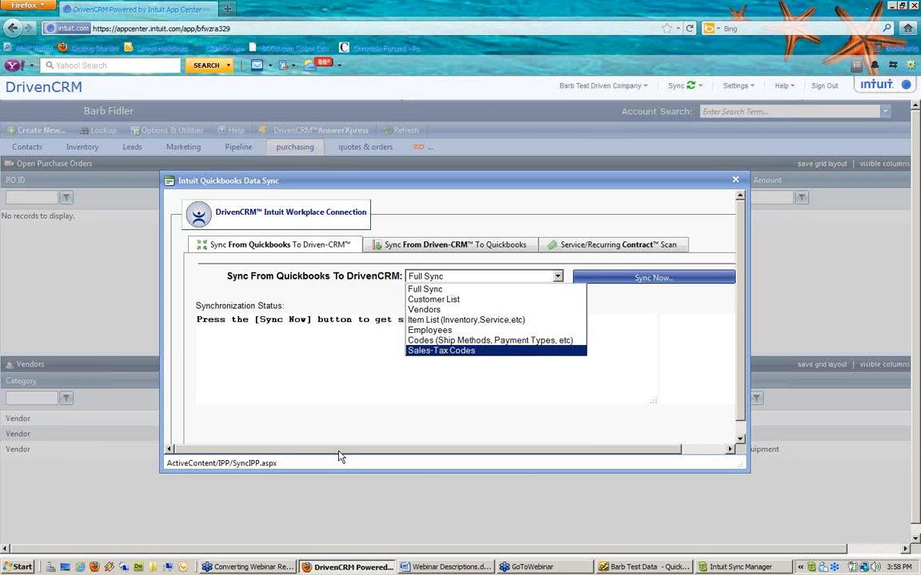
Step: Minimize Intuit Sync Manager to the system tray and close the Intuit QuickBooks Data Sync dialog
{"action": "left_click", "coordinate": [731, 568]}
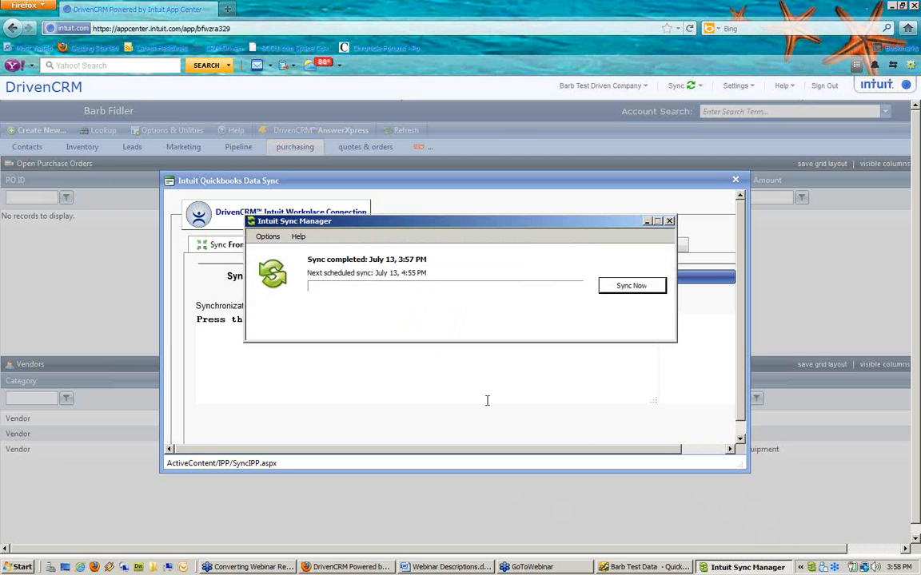
{"action": "left_click", "coordinate": [669, 222]}
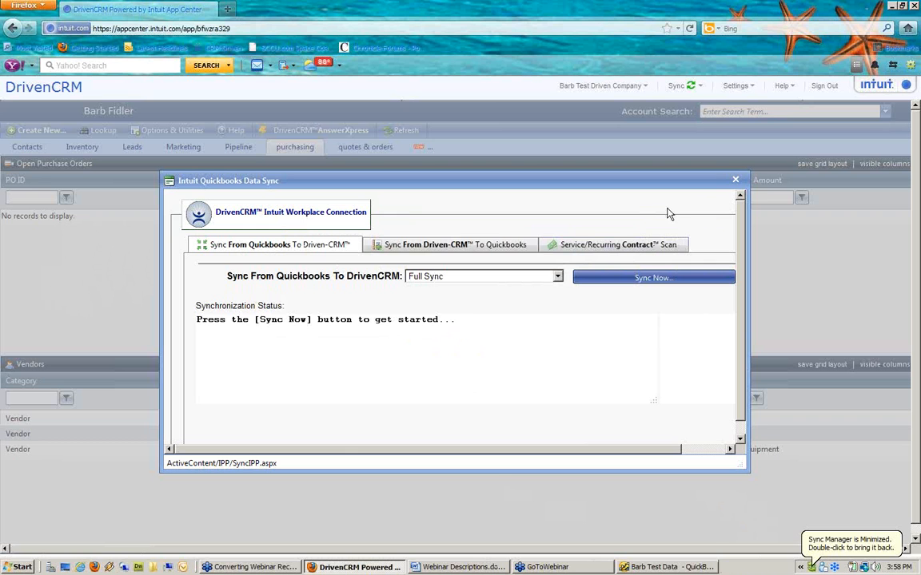
{"action": "left_click", "coordinate": [735, 179]}
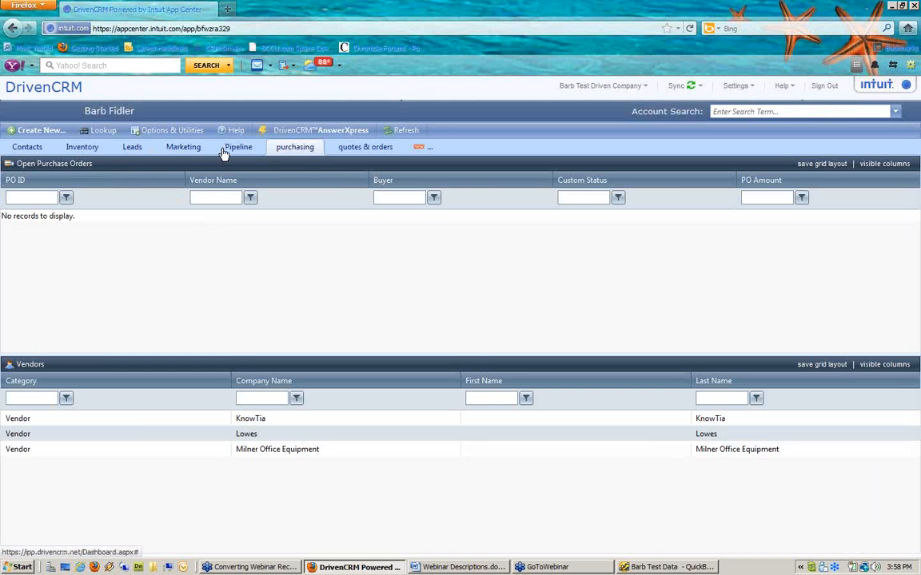
Step: In Inventory, filter All Active Items by model number 'mouse', revealing -4 on hand
{"action": "left_click", "coordinate": [88, 149]}
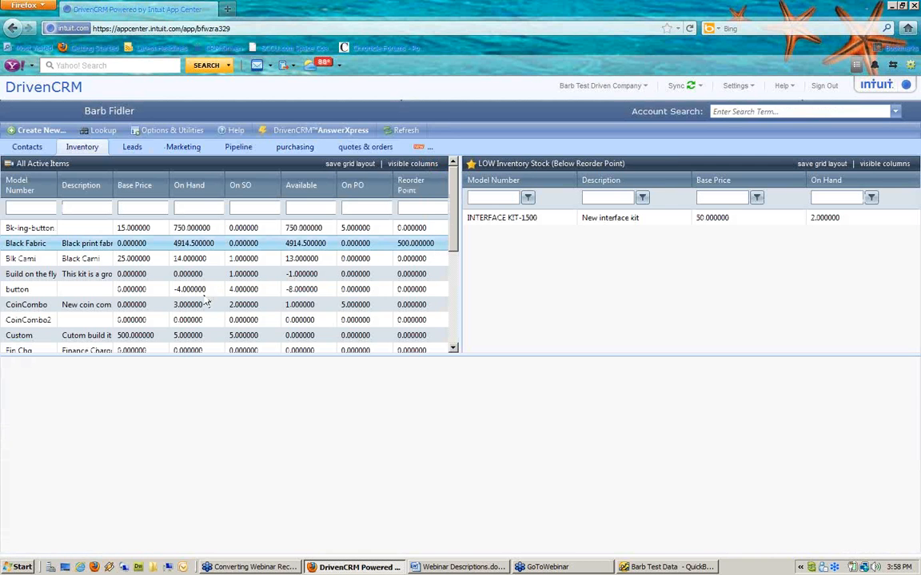
{"action": "left_click", "coordinate": [30, 208]}
{"action": "type", "text": "mouse"}
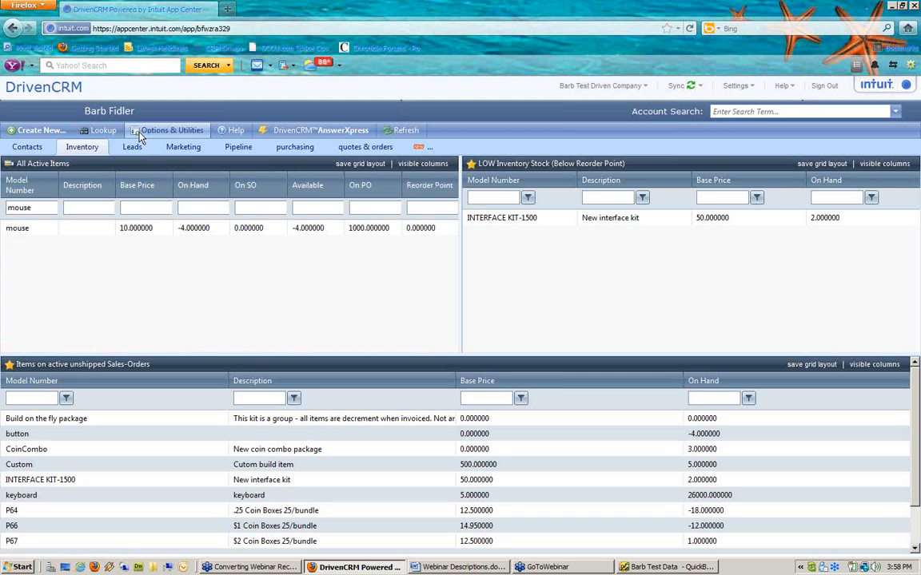
{"action": "left_click", "coordinate": [168, 131]}
Step: Sync only the Item List (Inventory, Service, etc) from QuickBooks, then close the finished sync window
{"action": "left_click", "coordinate": [177, 167]}
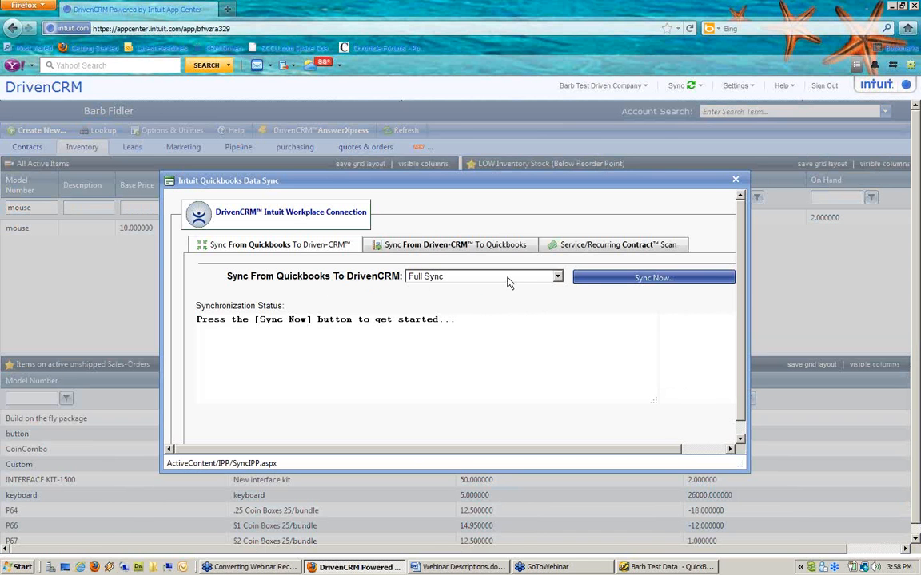
{"action": "left_click", "coordinate": [509, 277]}
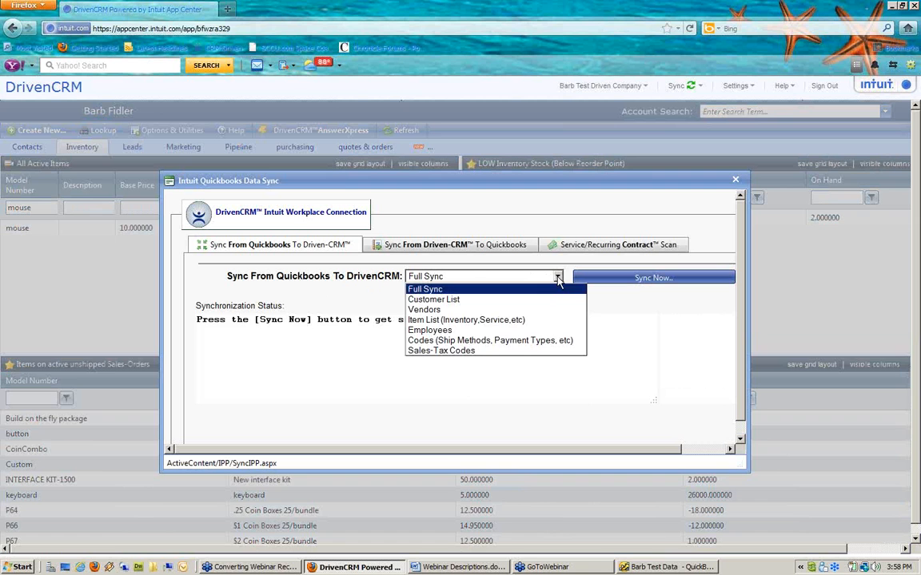
{"action": "left_click", "coordinate": [498, 322]}
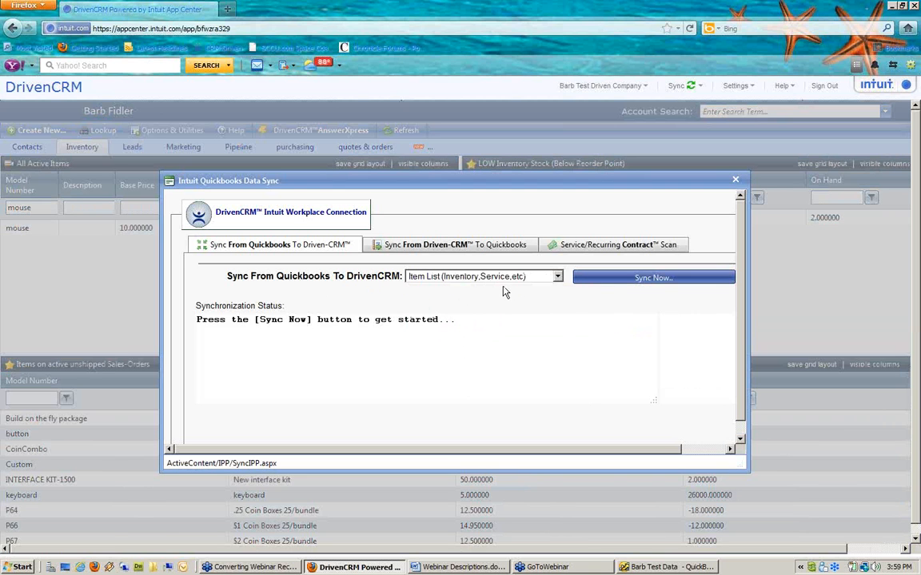
{"action": "left_click", "coordinate": [631, 281]}
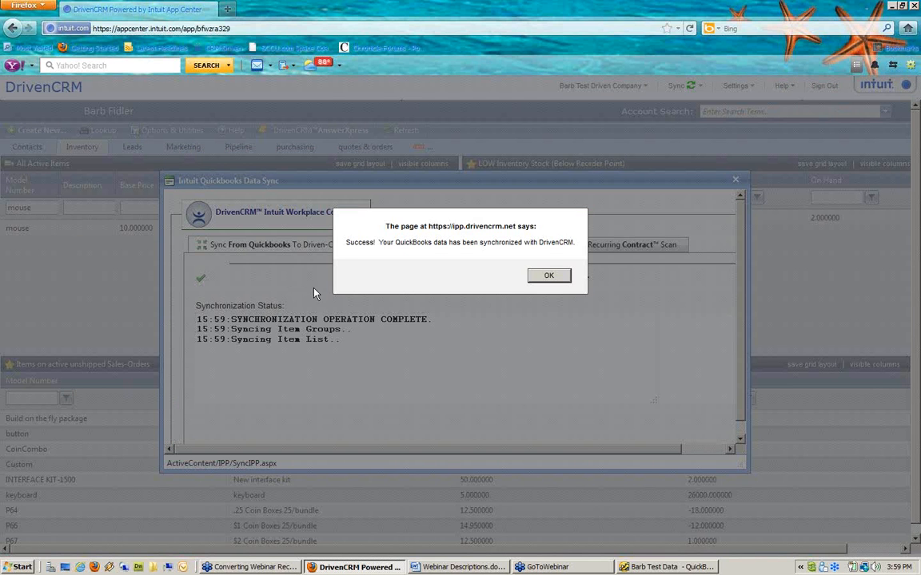
{"action": "left_click", "coordinate": [554, 275]}
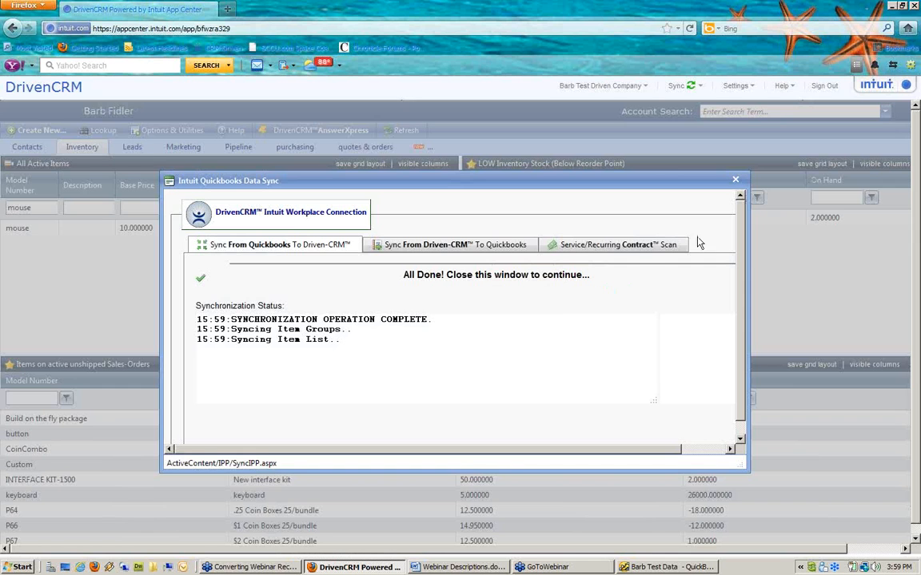
{"action": "left_click", "coordinate": [735, 179]}
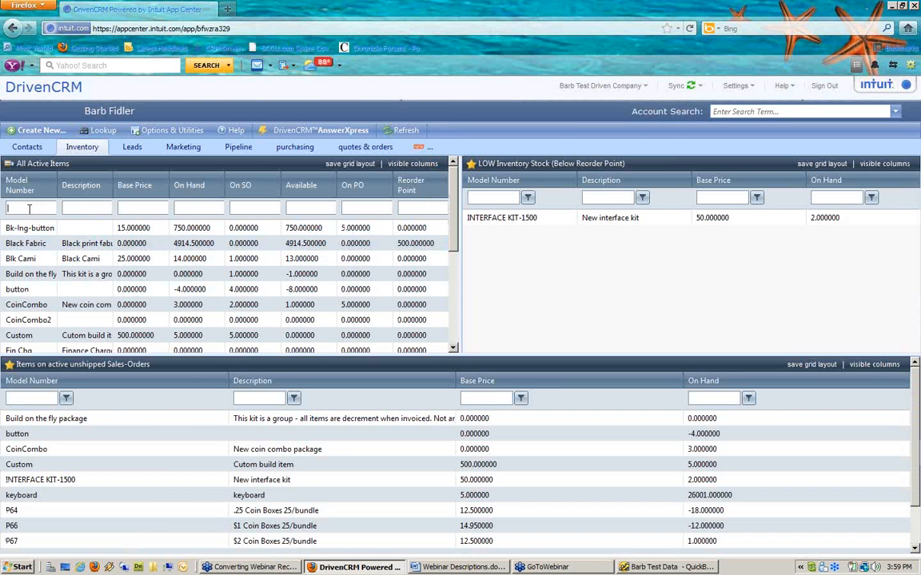
Step: Re-filter active items by model 'mouse', now 10 on hand, and compare with QuickBooks' Item List
{"action": "type", "text": "mouse"}
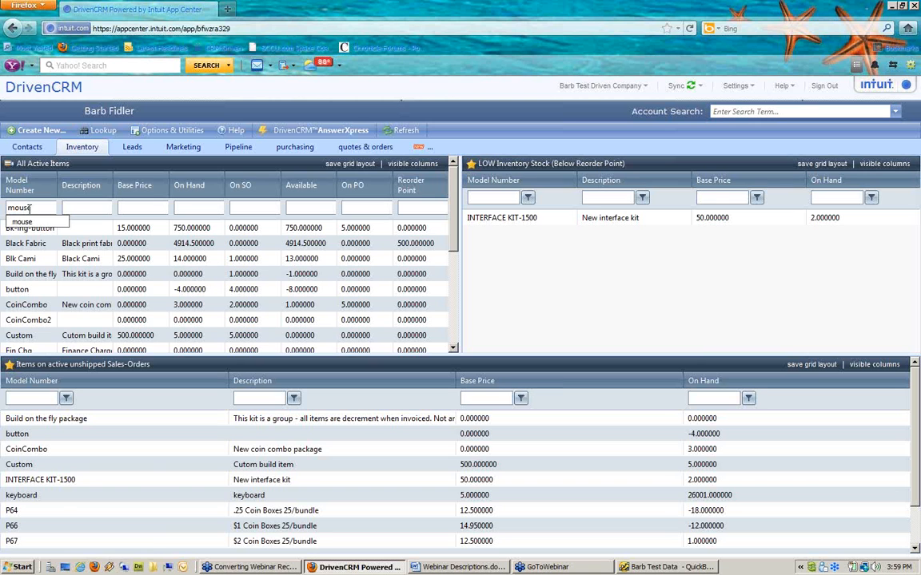
{"action": "key", "text": "Return"}
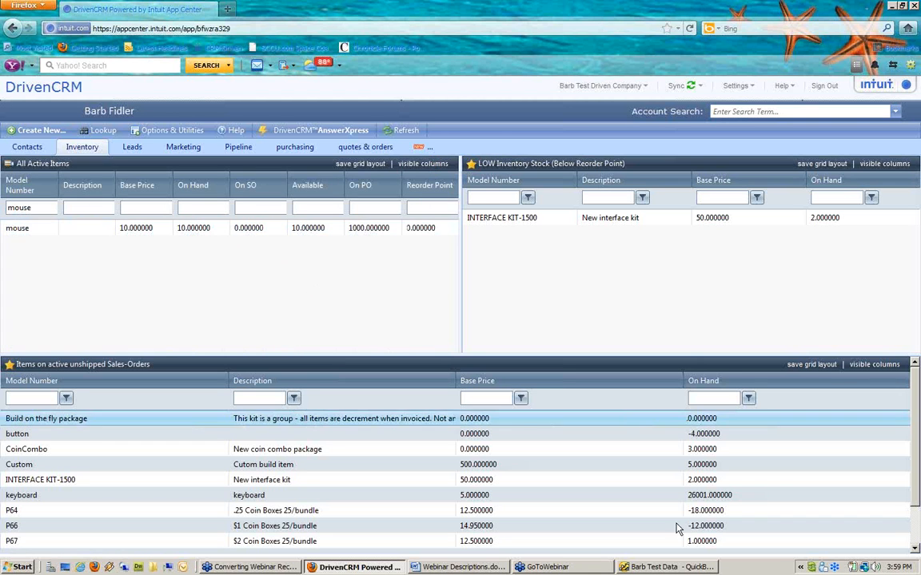
{"action": "left_click", "coordinate": [668, 567]}
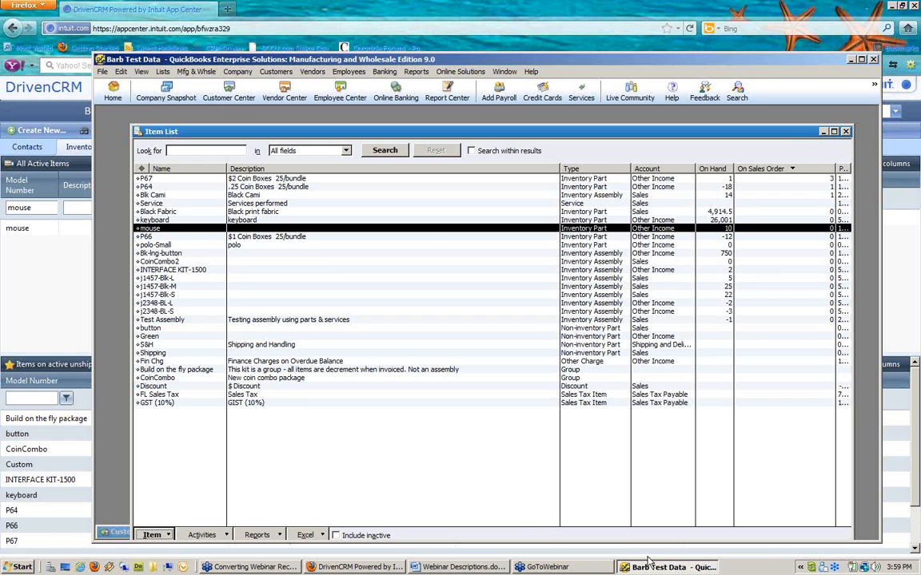
Step: Switch back to DrivenCRM in Firefox, where the mouse item shows 10 on hand
{"action": "left_click", "coordinate": [55, 313]}
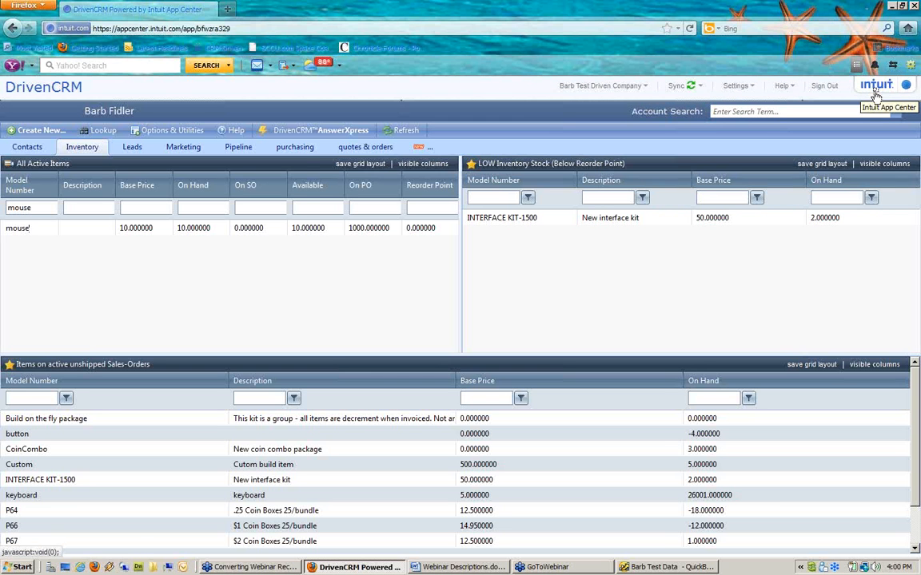
Step: Check the Sync From Driven-CRM To QuickBooks tab shows nothing to transmit, then close the sync window
{"action": "left_click", "coordinate": [176, 132]}
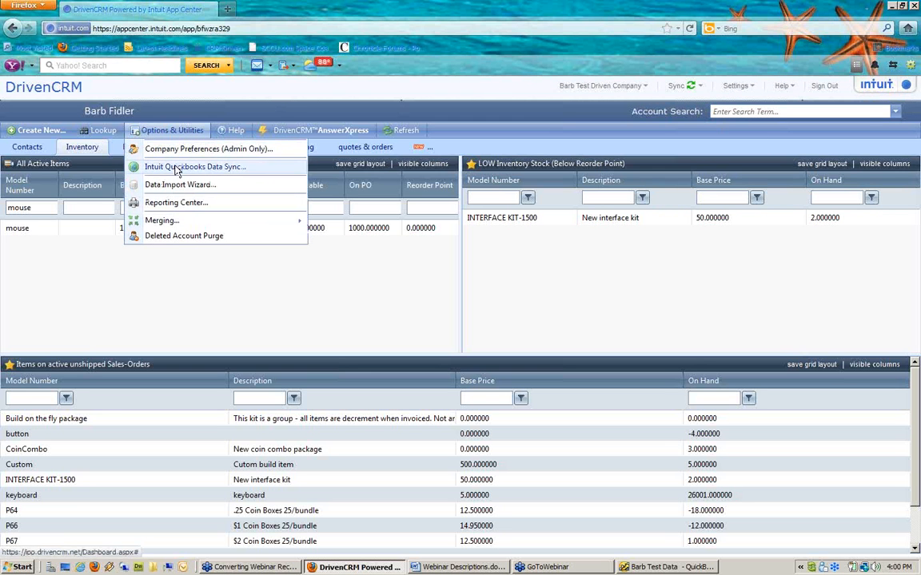
{"action": "left_click", "coordinate": [174, 167]}
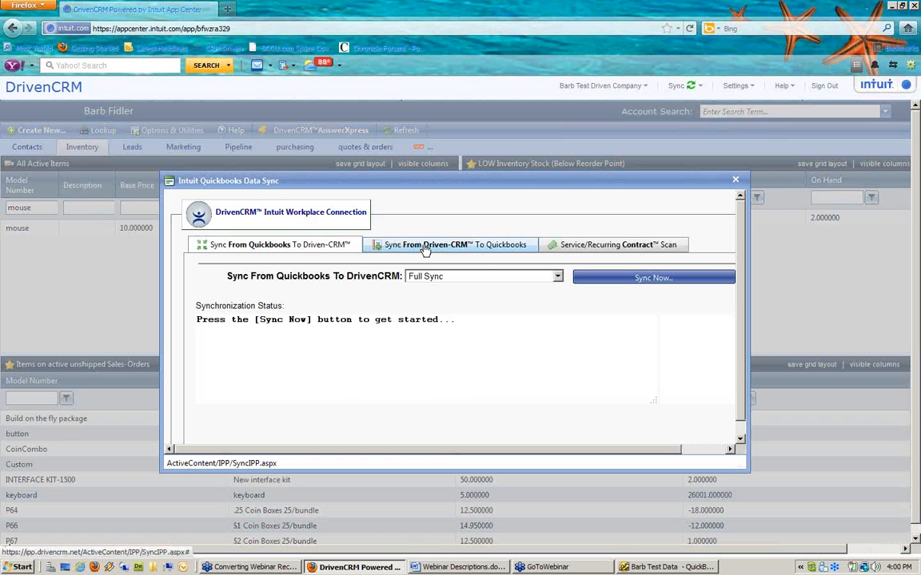
{"action": "left_click", "coordinate": [424, 248]}
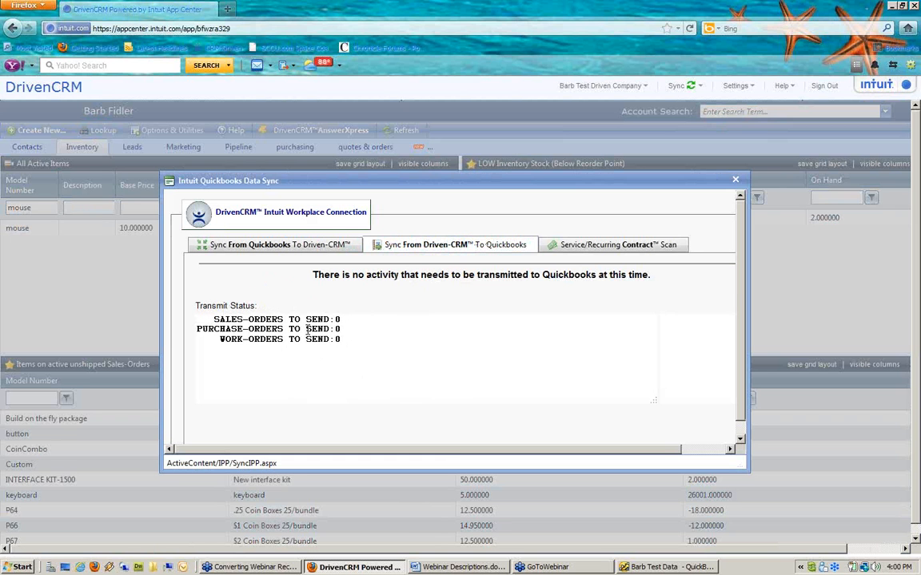
{"action": "left_click_drag", "start_coordinate": [325, 272], "coordinate": [680, 272]}
{"action": "left_click", "coordinate": [736, 185]}
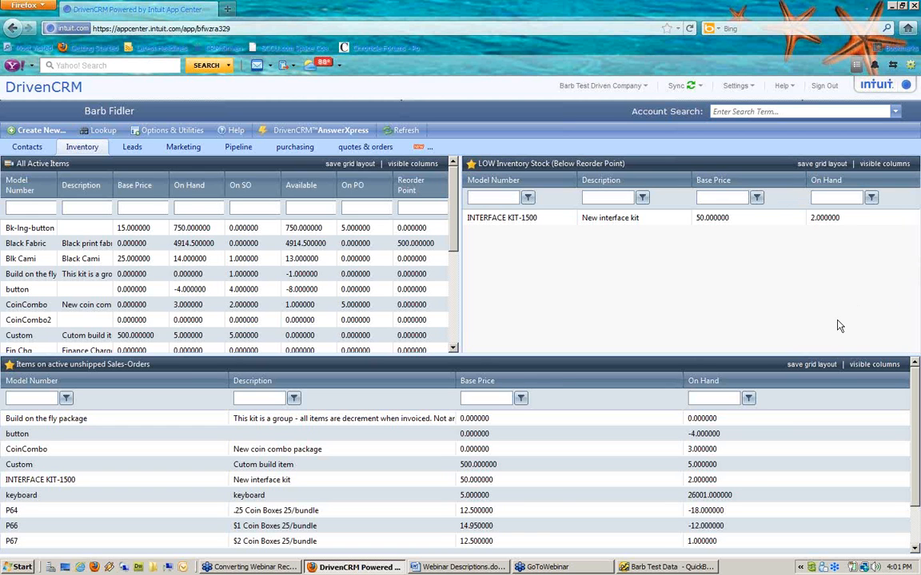
{"action": "left_click", "coordinate": [655, 567]}
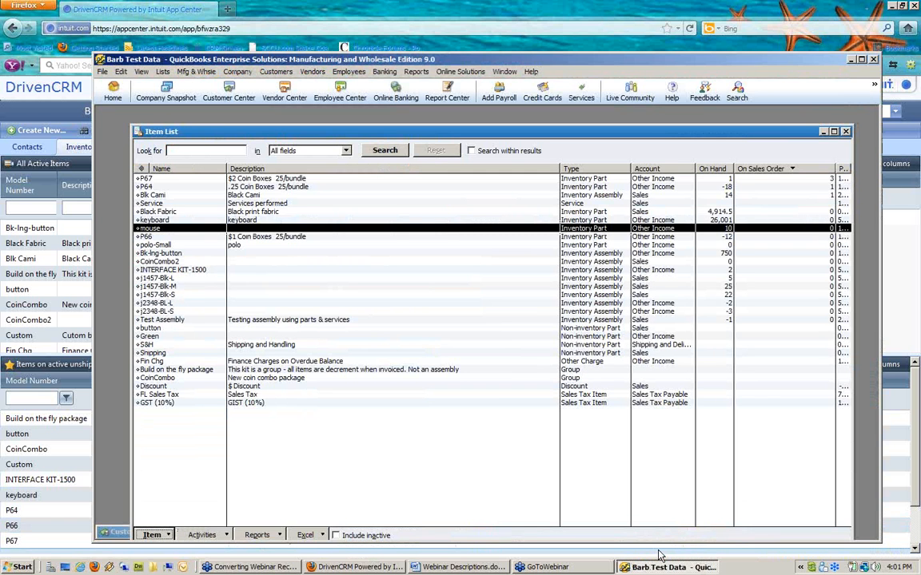
{"action": "left_click", "coordinate": [76, 461]}
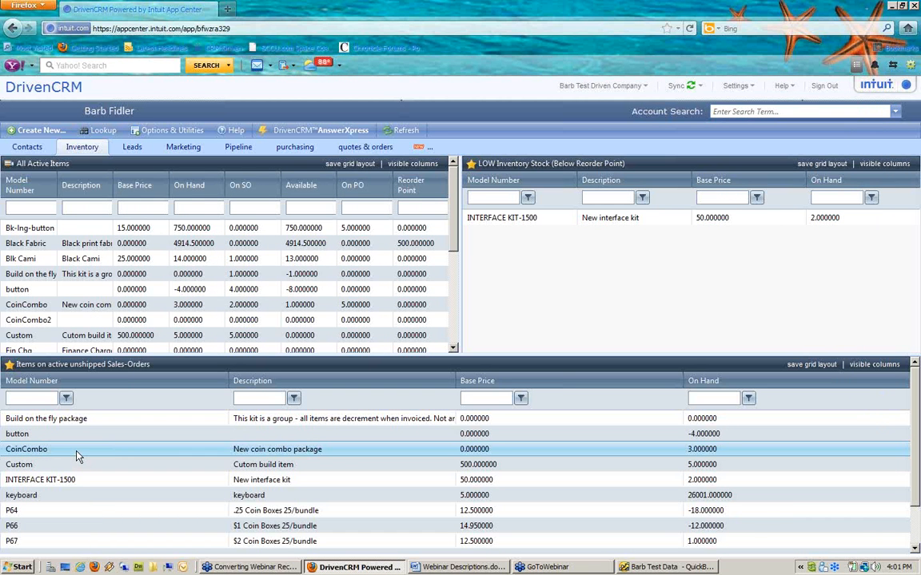
{"action": "left_click", "coordinate": [77, 455]}
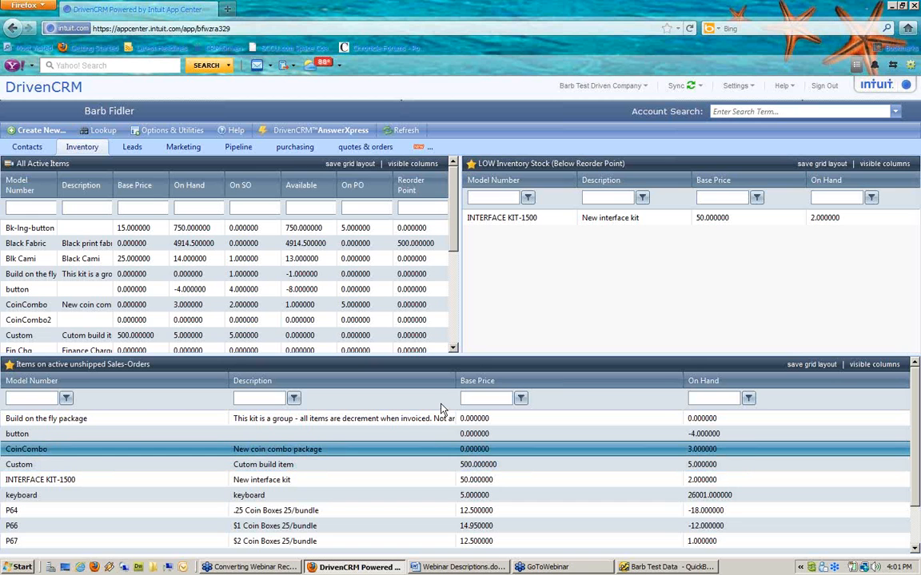